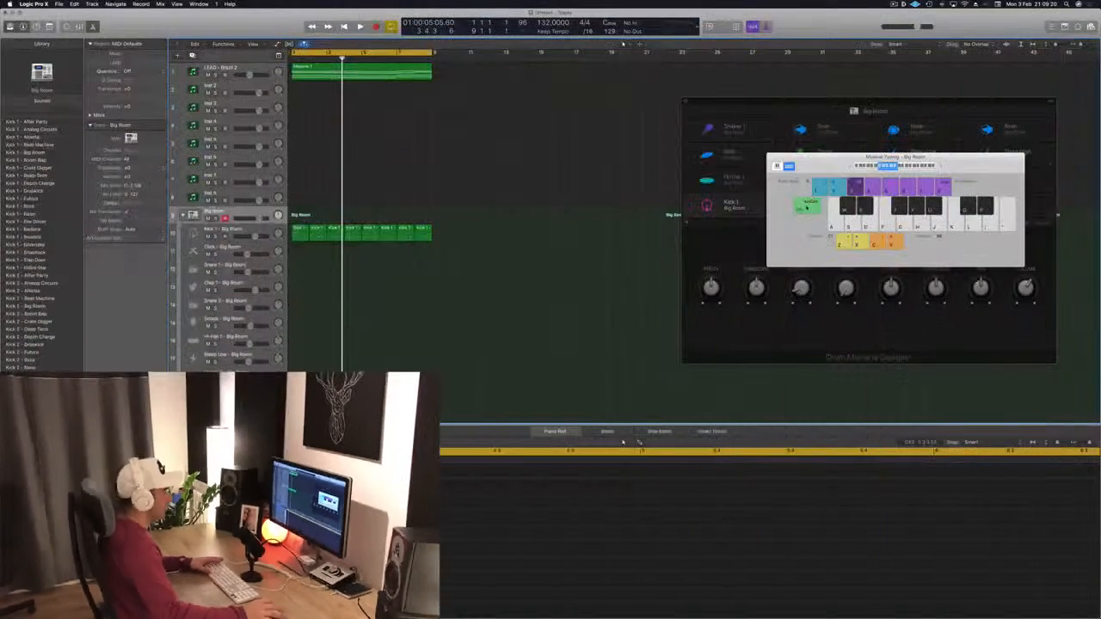
Step: Play back the lead region from the start to audition it
{"action": "key", "text": "space"}
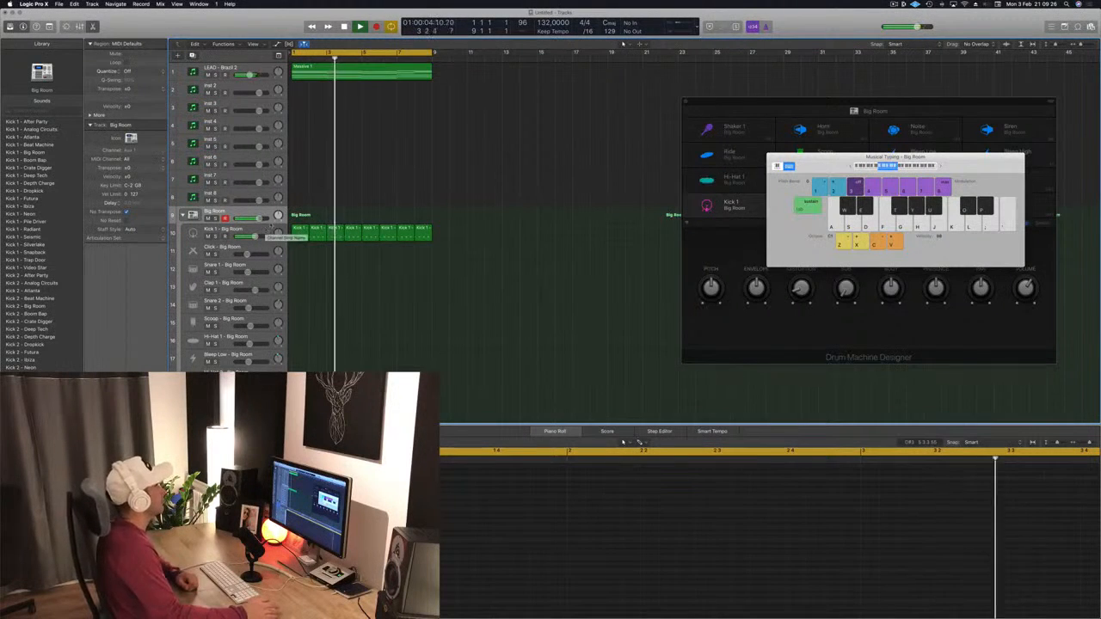
{"action": "left_click", "coordinate": [378, 73]}
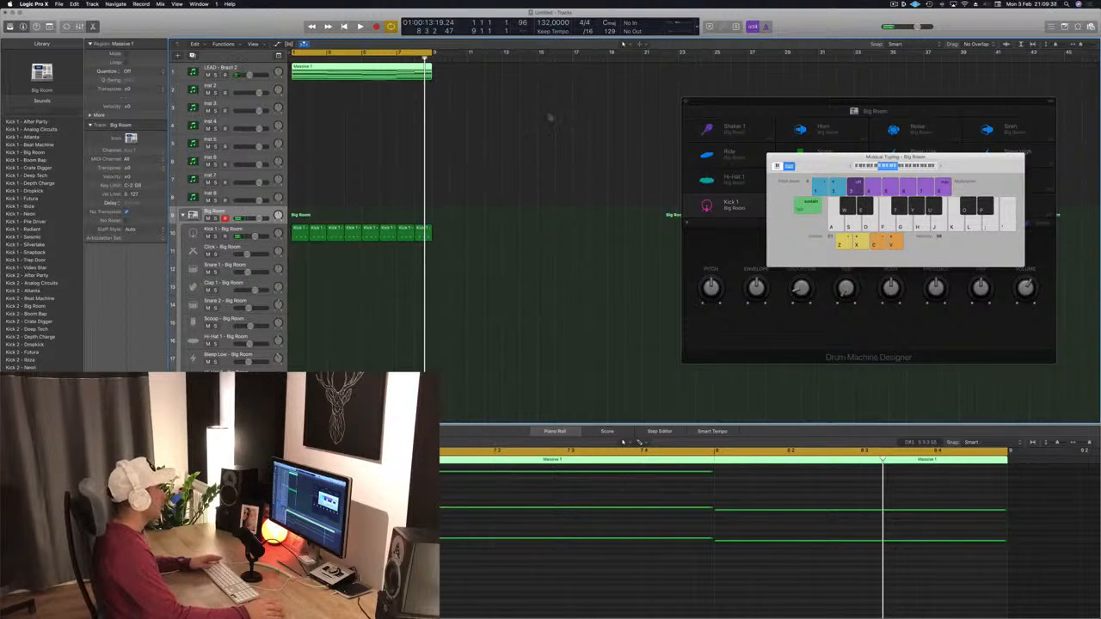
{"action": "left_click", "coordinate": [526, 119]}
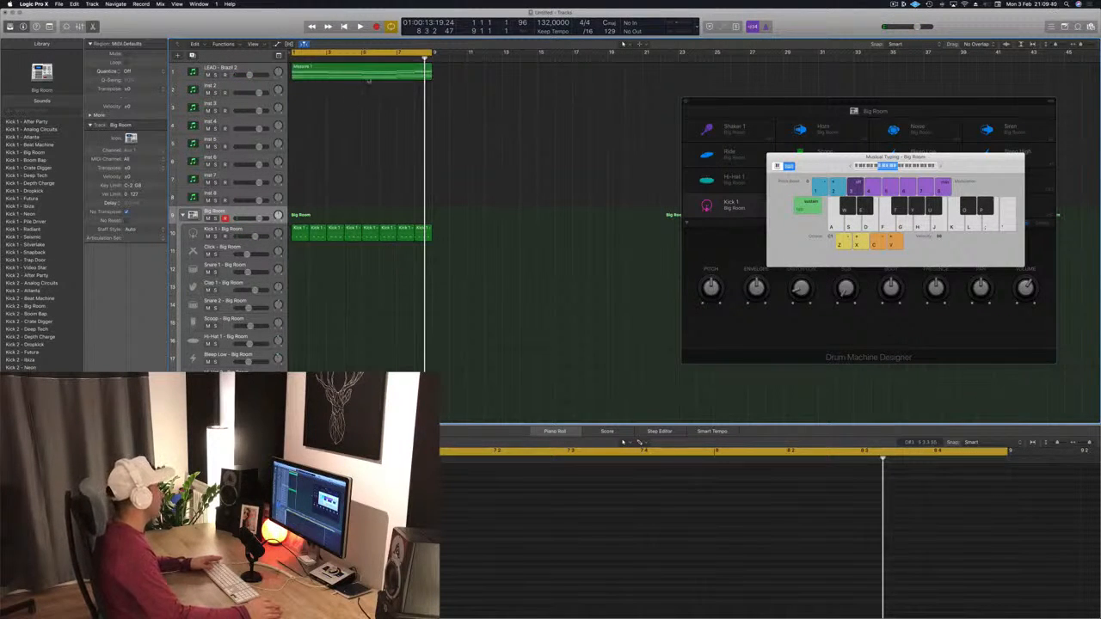
{"action": "left_click", "coordinate": [370, 79]}
{"action": "key", "text": "Return"}
{"action": "key", "text": "space"}
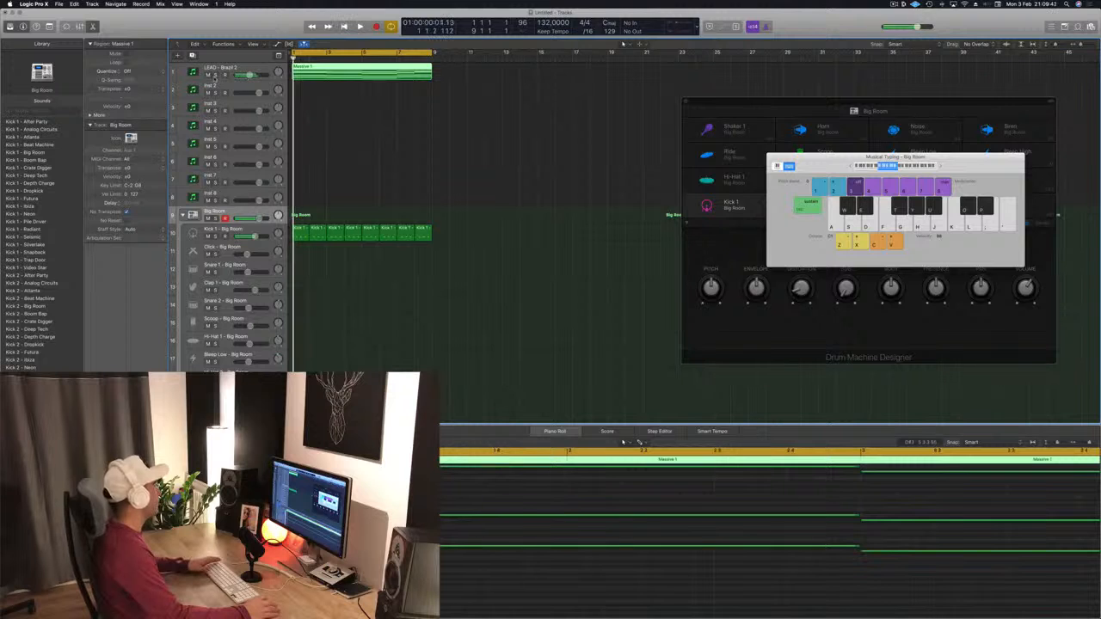
Step: Copy the lead region onto the empty instrument track below and choose a Sylenth1 preset for that track
{"action": "left_click_drag", "start_coordinate": [332, 71], "coordinate": [336, 201]}
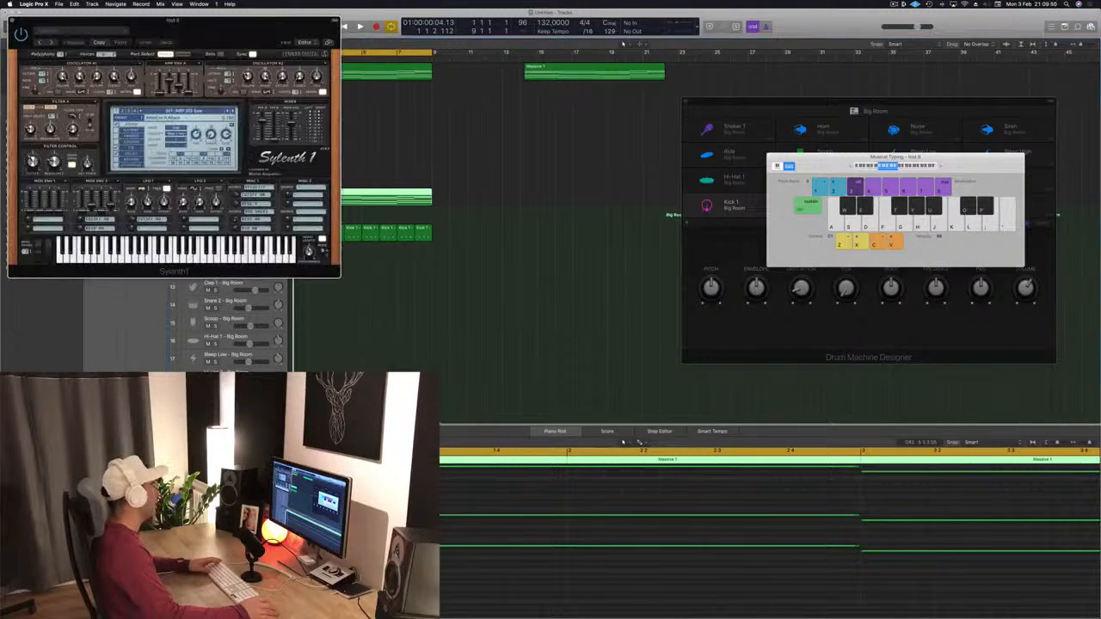
{"action": "left_click", "coordinate": [178, 112]}
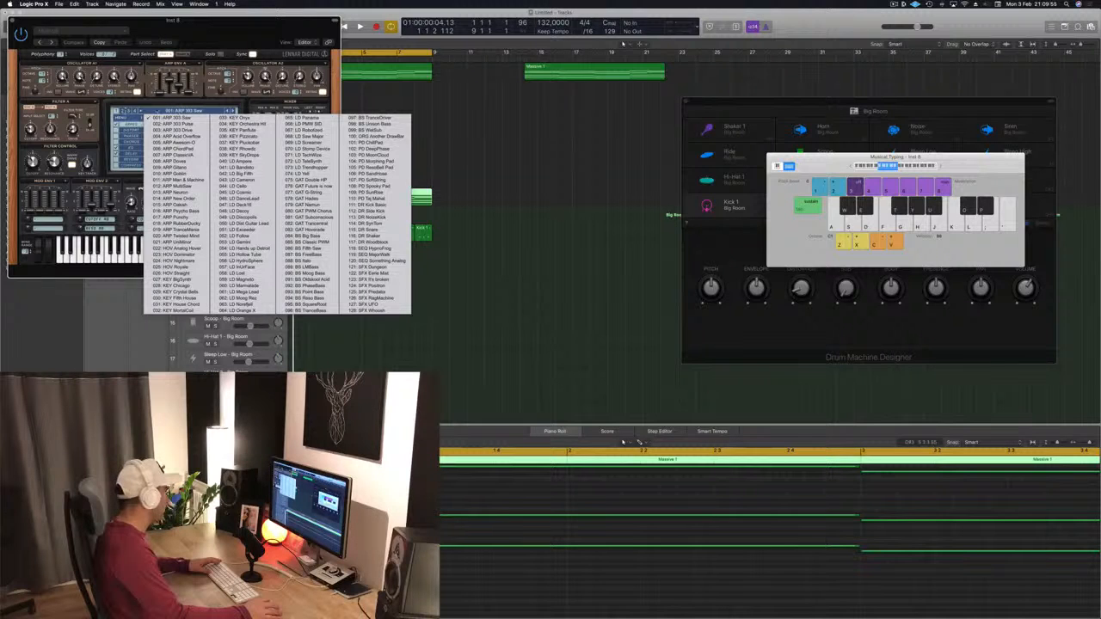
{"action": "left_click", "coordinate": [154, 111]}
{"action": "left_click", "coordinate": [12, 21]}
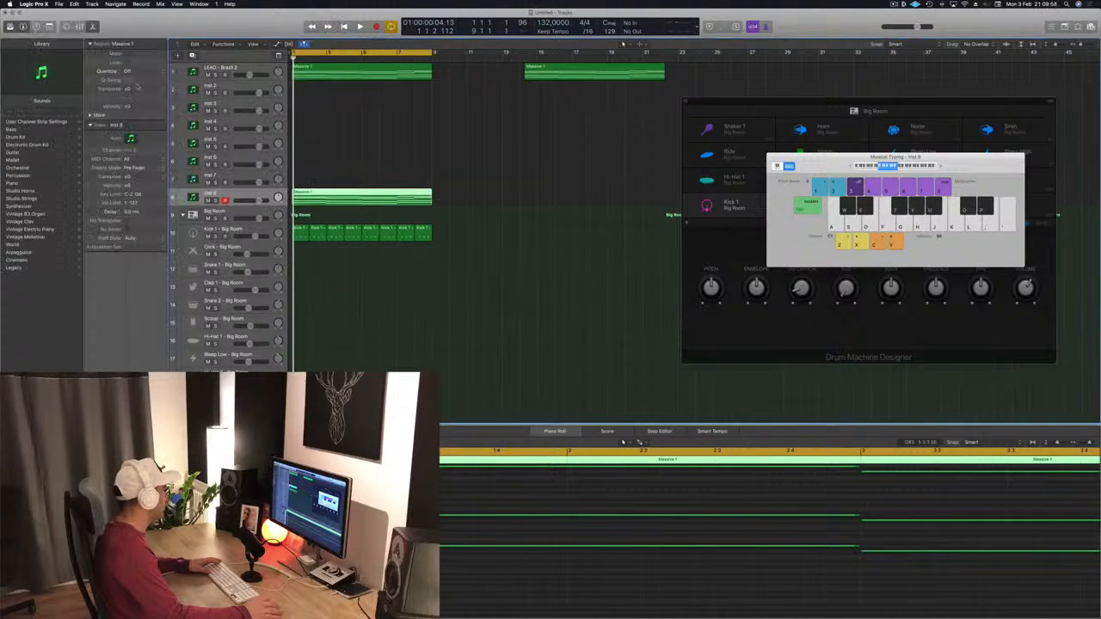
Step: Duplicate the LEAD - Brazil 2 track, place it above the copied region, and move the region onto it
{"action": "left_click", "coordinate": [267, 68]}
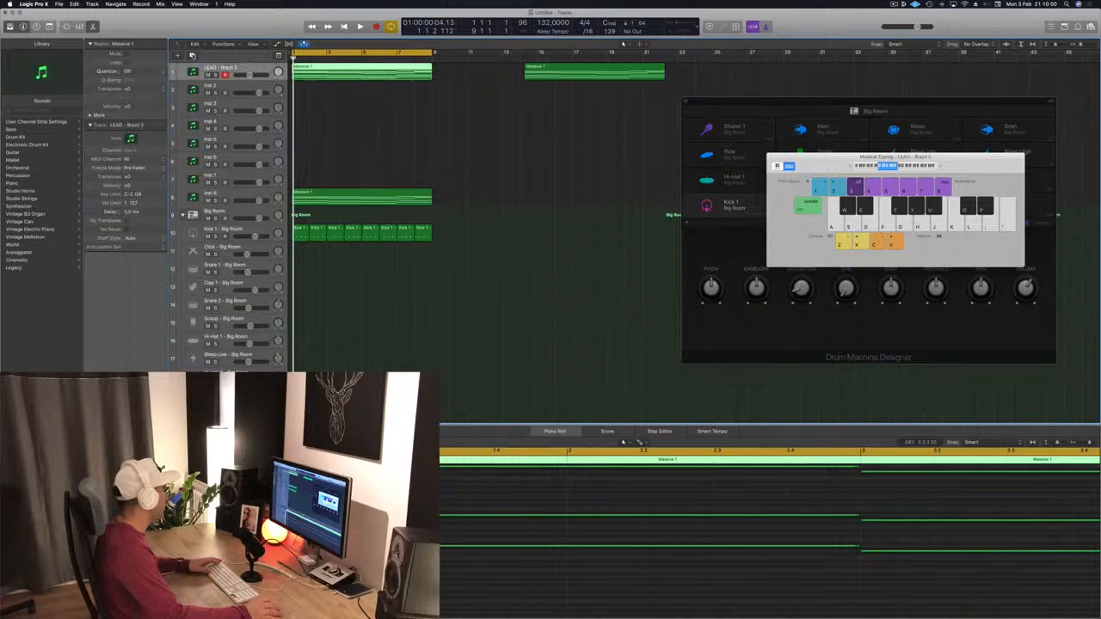
{"action": "key", "text": "super+d"}
{"action": "left_click_drag", "start_coordinate": [260, 99], "coordinate": [258, 200]}
{"action": "left_click", "coordinate": [336, 220]}
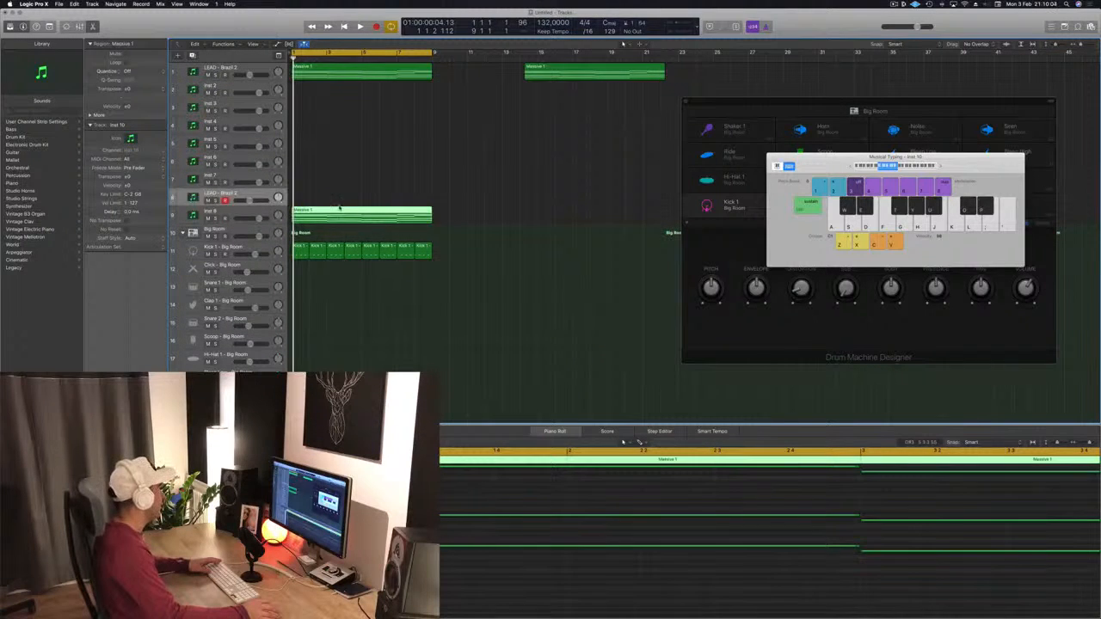
{"action": "left_click_drag", "start_coordinate": [340, 207], "coordinate": [339, 197]}
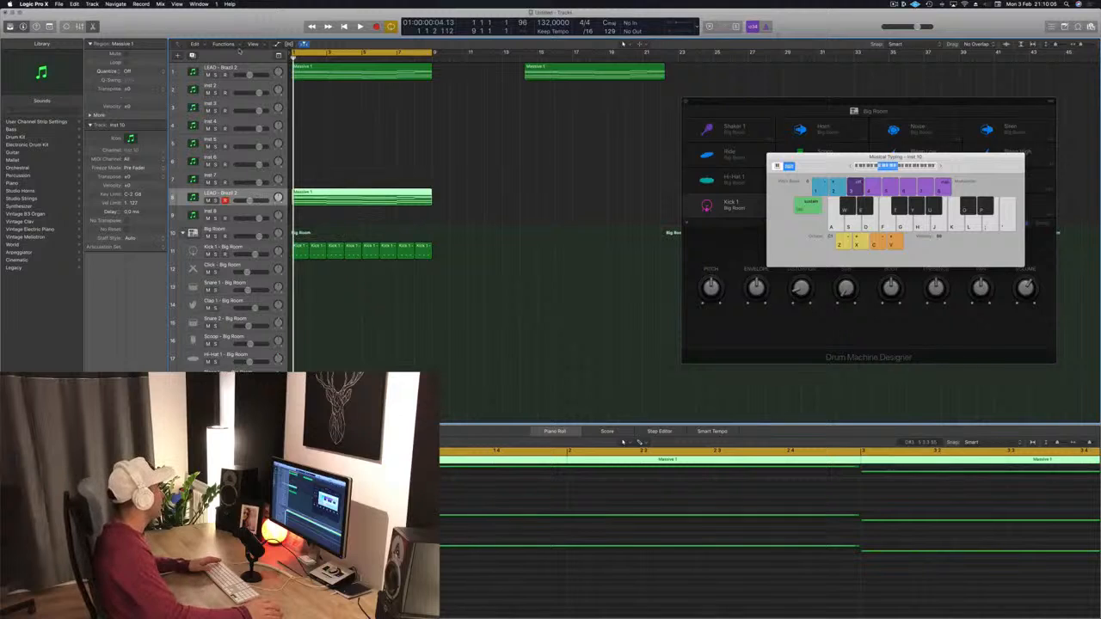
Step: Mute the original lead track and open the duplicate track's Sylenth1 instrument window beside the piano roll
{"action": "left_click", "coordinate": [208, 75]}
{"action": "key", "text": "space"}
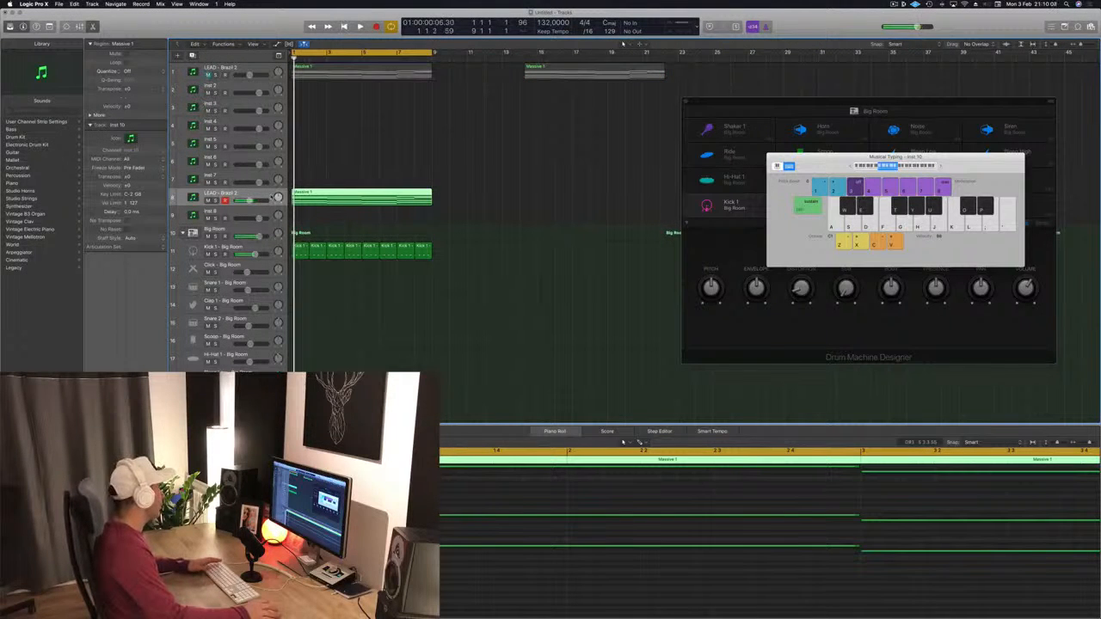
{"action": "double_click", "coordinate": [192, 198]}
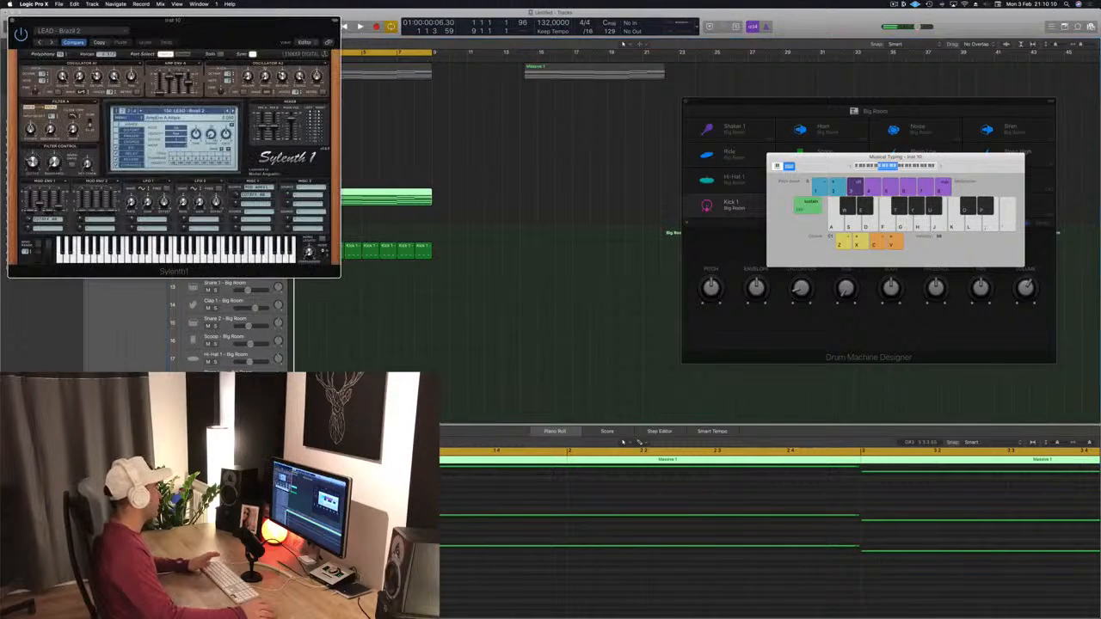
{"action": "left_click_drag", "start_coordinate": [202, 30], "coordinate": [754, 74]}
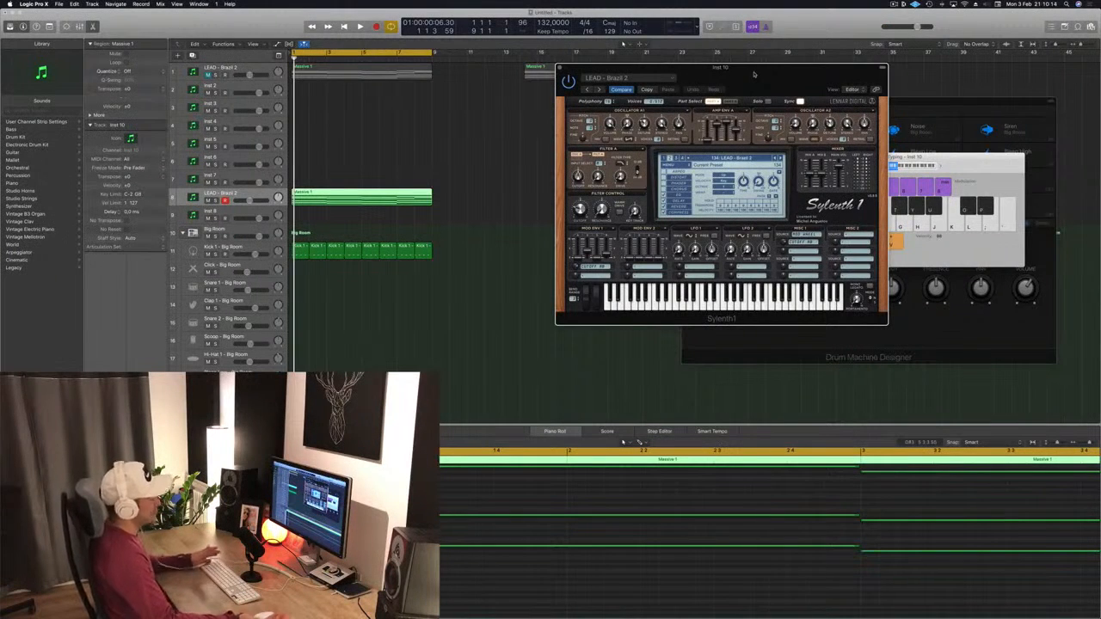
{"action": "left_click_drag", "start_coordinate": [754, 76], "coordinate": [716, 71]}
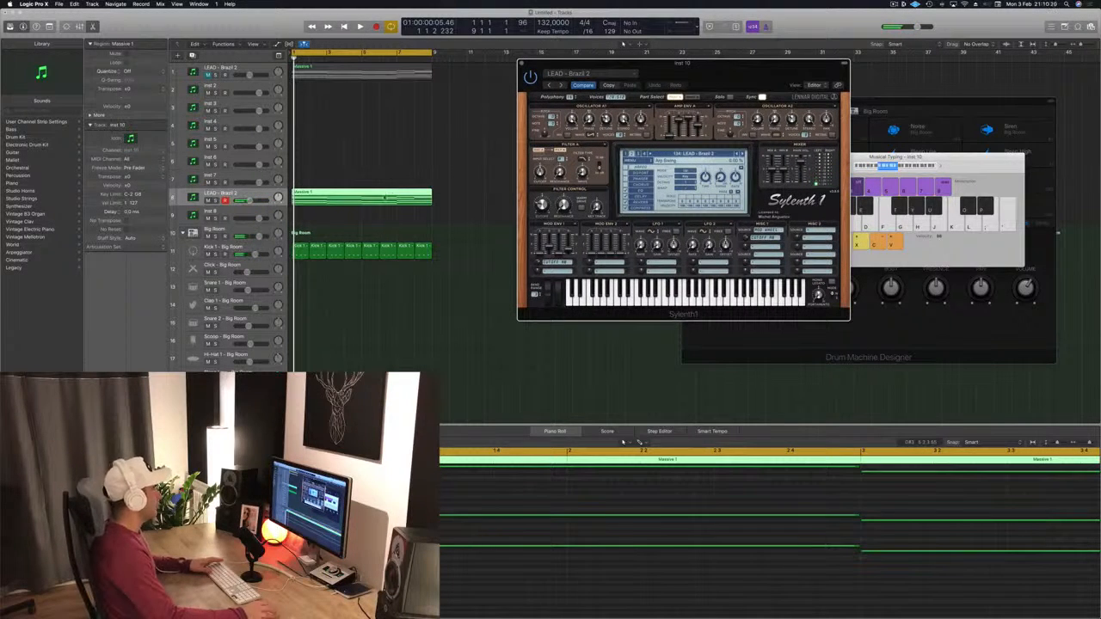
Step: Shorten the opening note of the duplicated lead melody in the piano roll
{"action": "key", "text": "super+Left"}
{"action": "key", "text": "super+Left"}
{"action": "key", "text": "super+Left"}
{"action": "key", "text": "super+Left"}
{"action": "key", "text": "super+Left"}
{"action": "key", "text": "super+Left"}
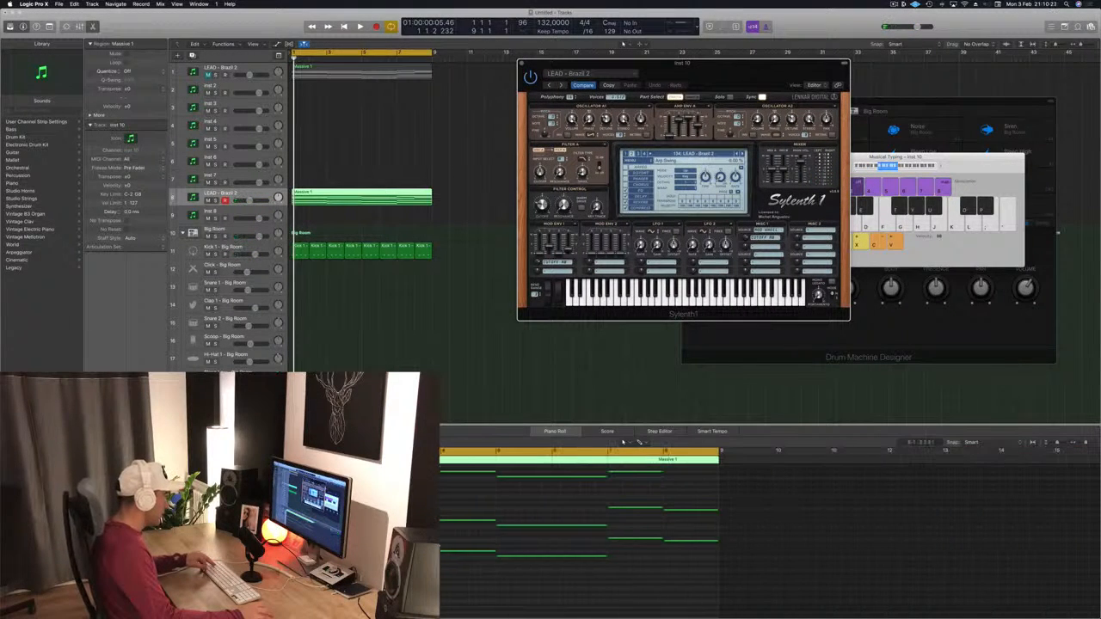
{"action": "left_click_drag", "start_coordinate": [435, 524], "coordinate": [802, 537]}
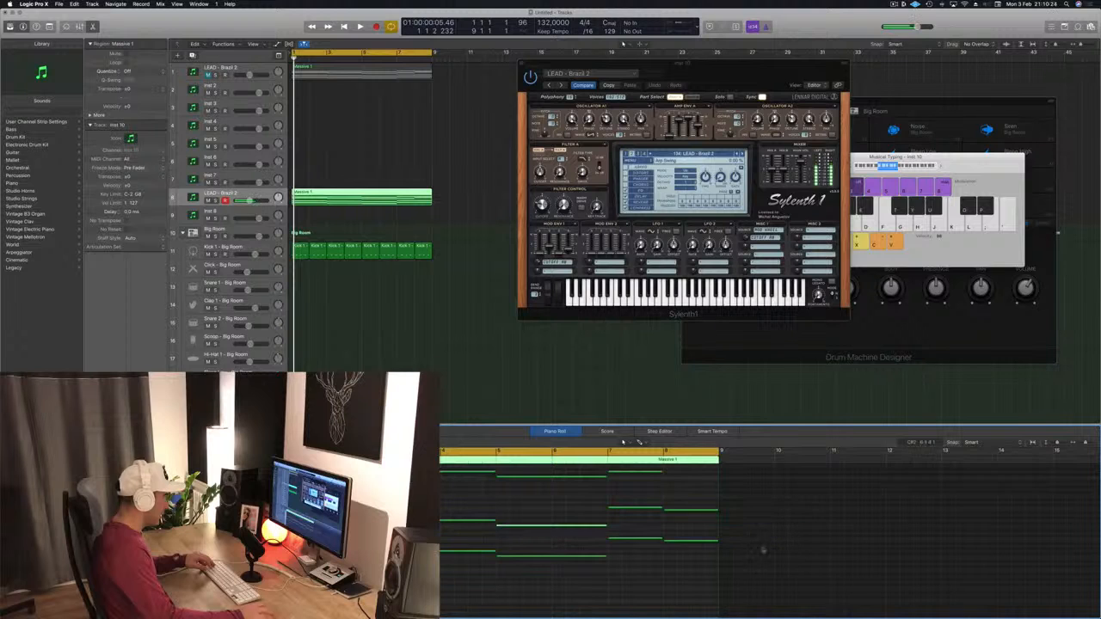
{"action": "scroll", "coordinate": [700, 528], "scroll_direction": "up", "scroll_amount": 5}
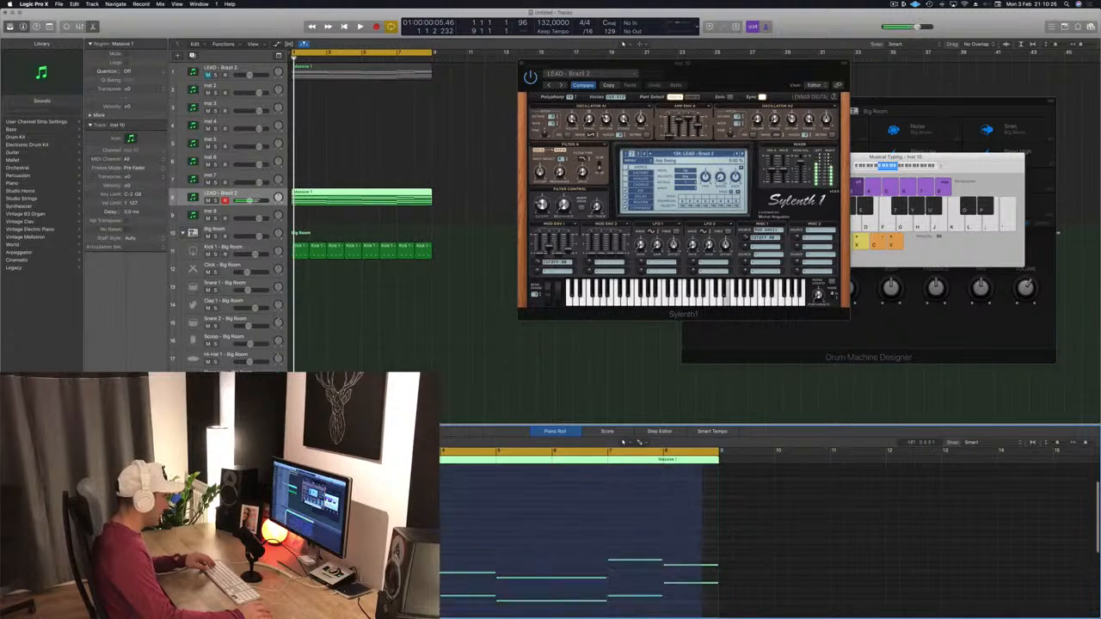
{"action": "scroll", "coordinate": [701, 528], "scroll_direction": "down", "scroll_amount": 3}
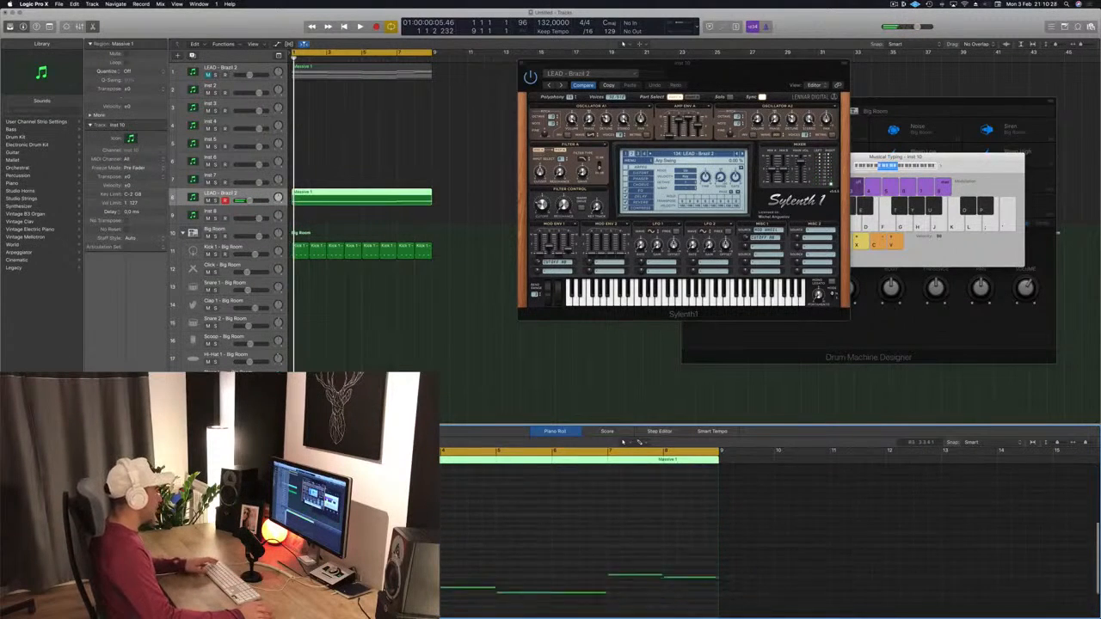
{"action": "key", "text": "super+Right"}
{"action": "key", "text": "super+Right"}
{"action": "key", "text": "super+Right"}
{"action": "key", "text": "super+Right"}
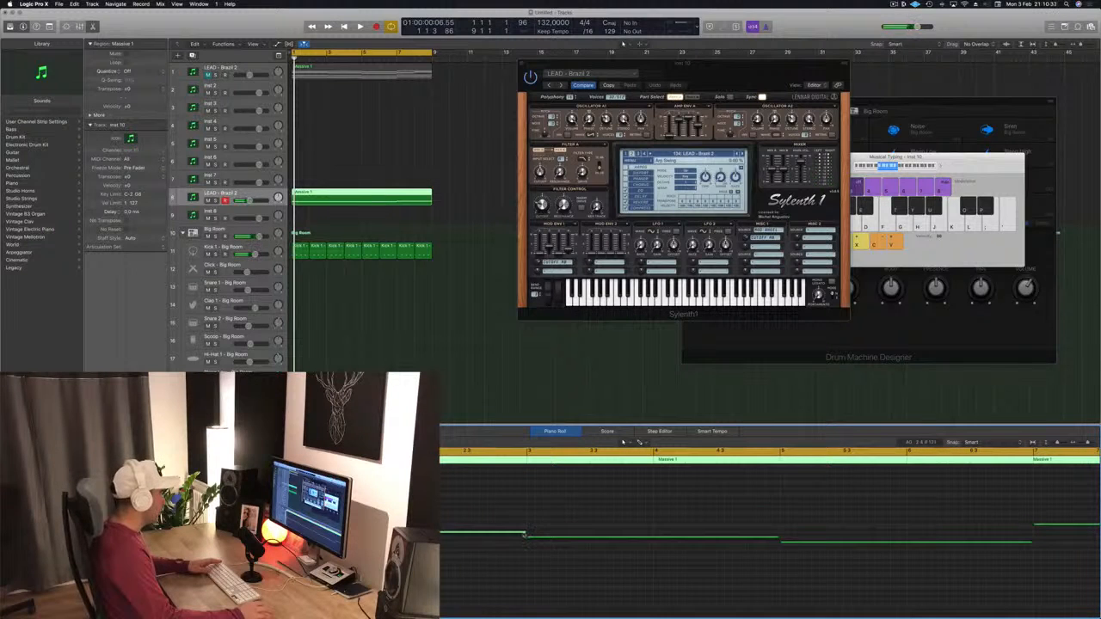
{"action": "left_click_drag", "start_coordinate": [524, 533], "coordinate": [390, 533]}
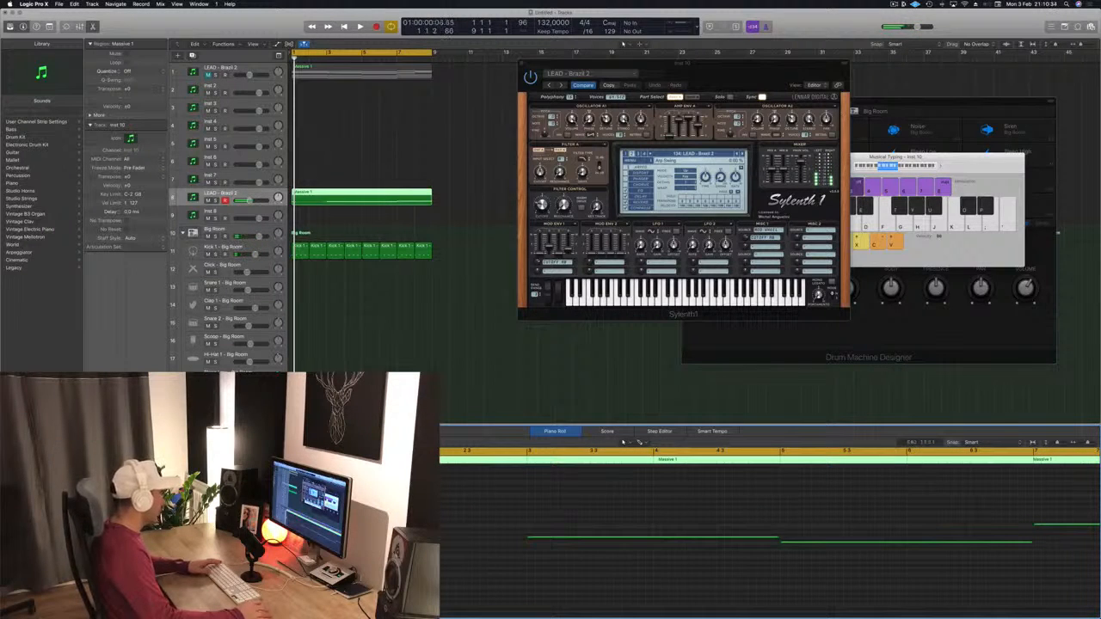
Step: Add two short notes at the start of the melody before the held note
{"action": "key", "text": "super+Right"}
{"action": "key", "text": "super+Right"}
{"action": "key", "text": "super+Right"}
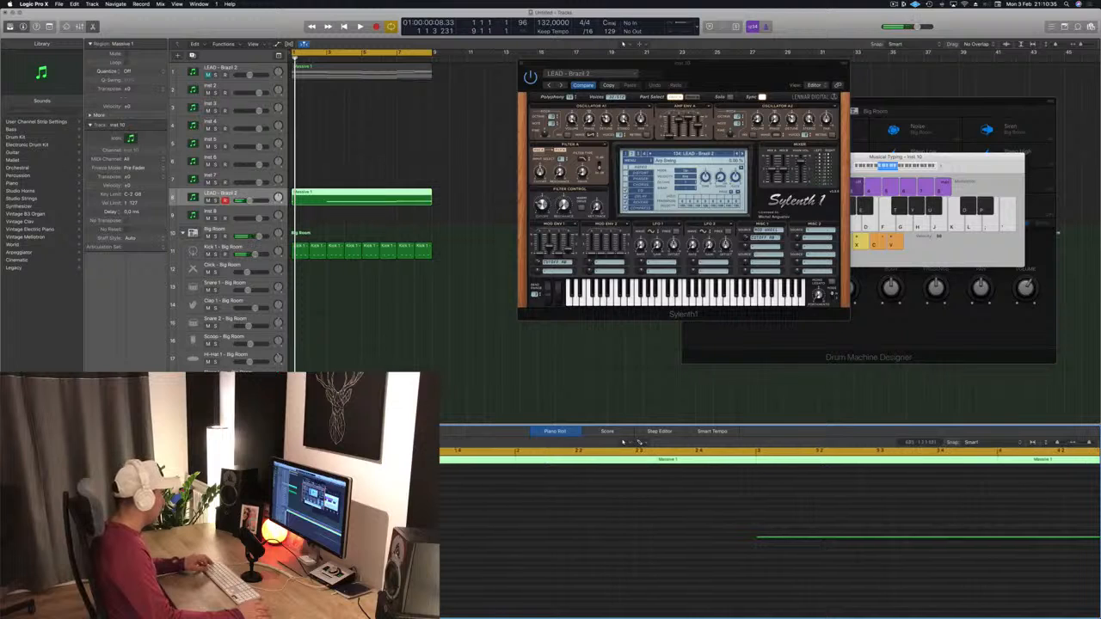
{"action": "key", "text": "space"}
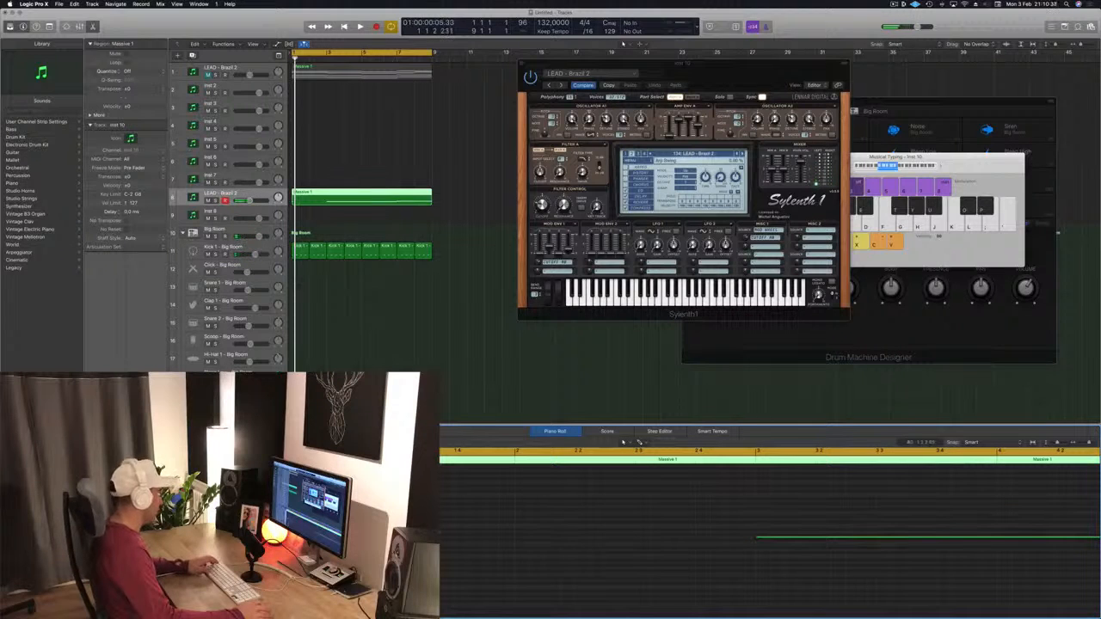
{"action": "key", "text": "space"}
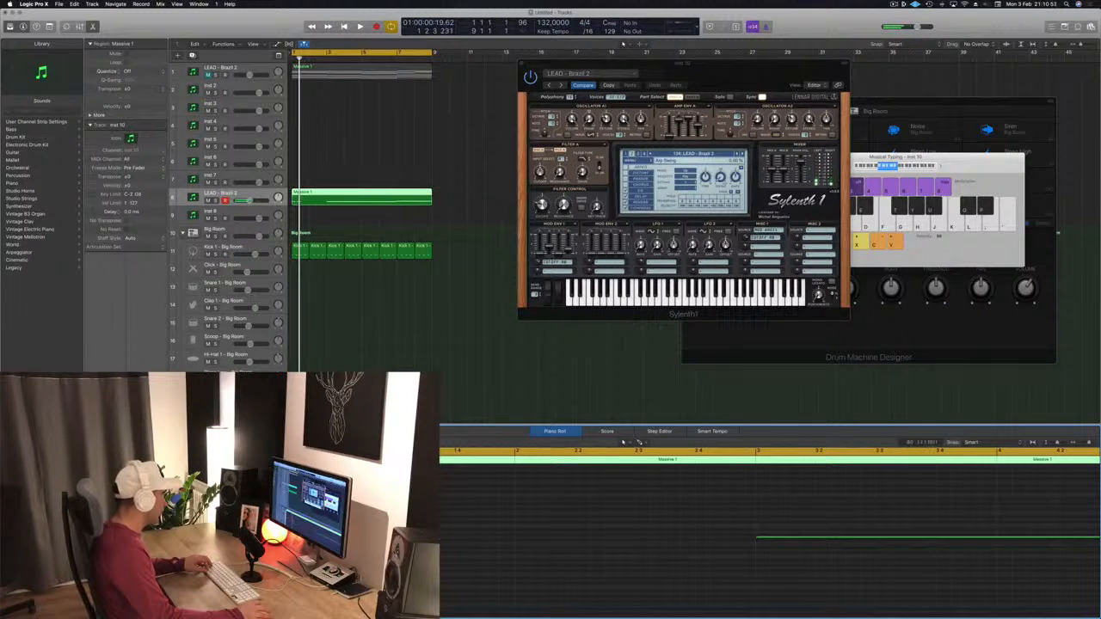
{"action": "left_click_drag", "start_coordinate": [306, 535], "coordinate": [424, 533]}
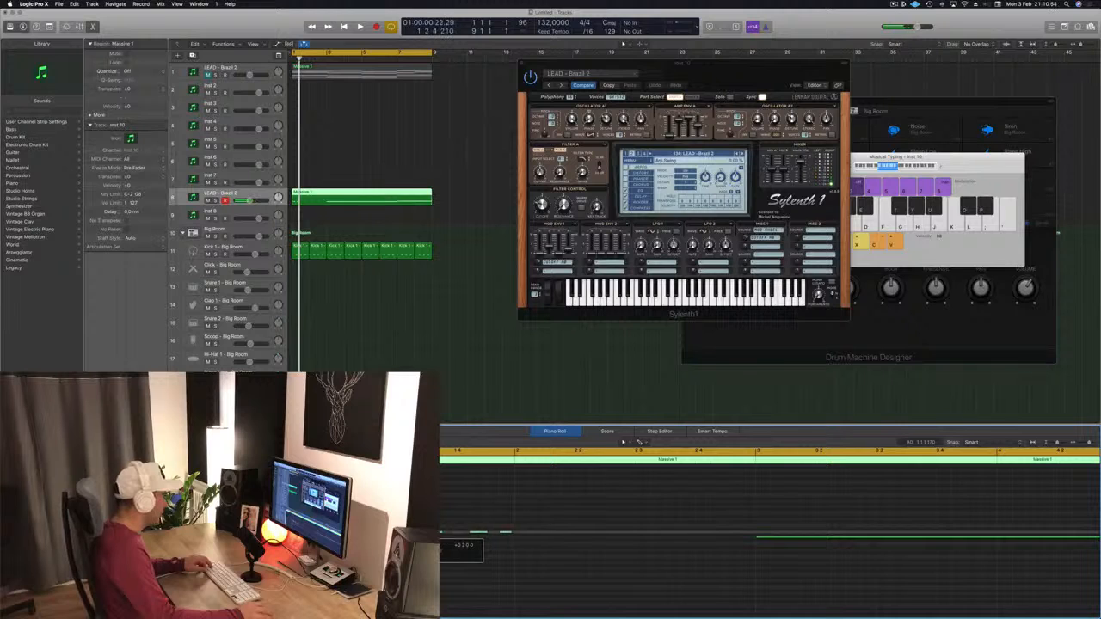
{"action": "key", "text": "space"}
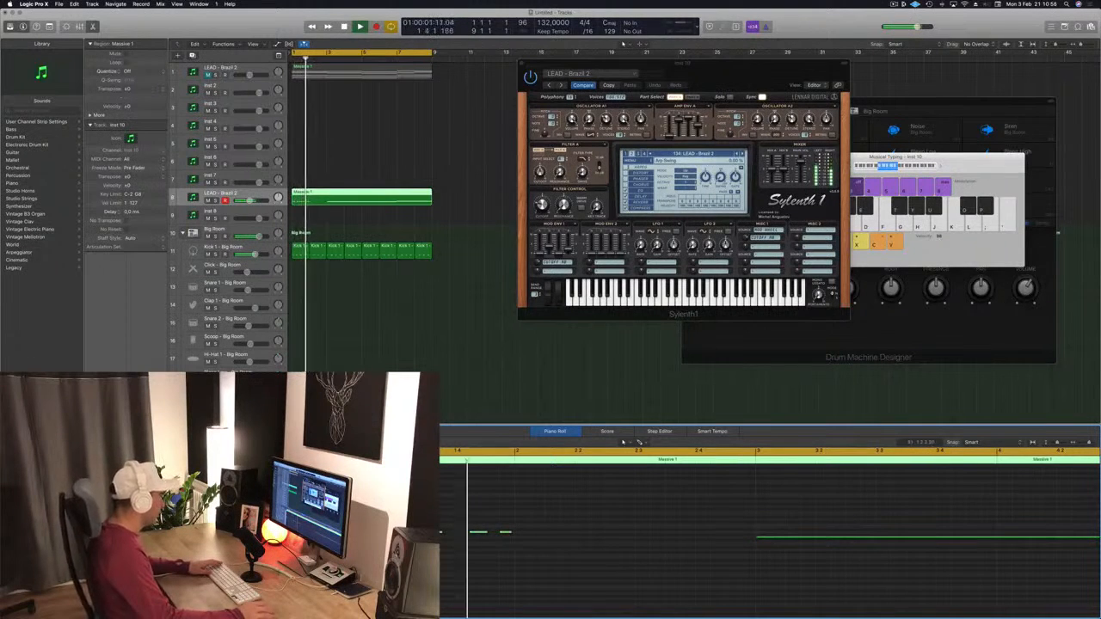
Step: Audition the opening of the edited melody
{"action": "key", "text": "space"}
{"action": "key", "text": "space"}
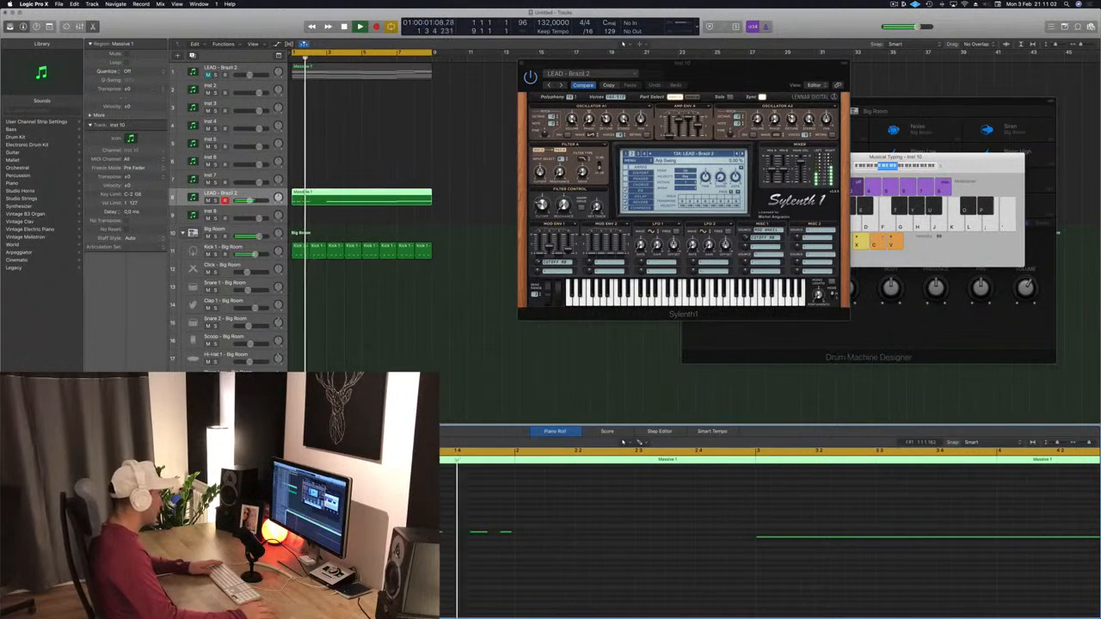
{"action": "key", "text": "space"}
{"action": "key", "text": "space"}
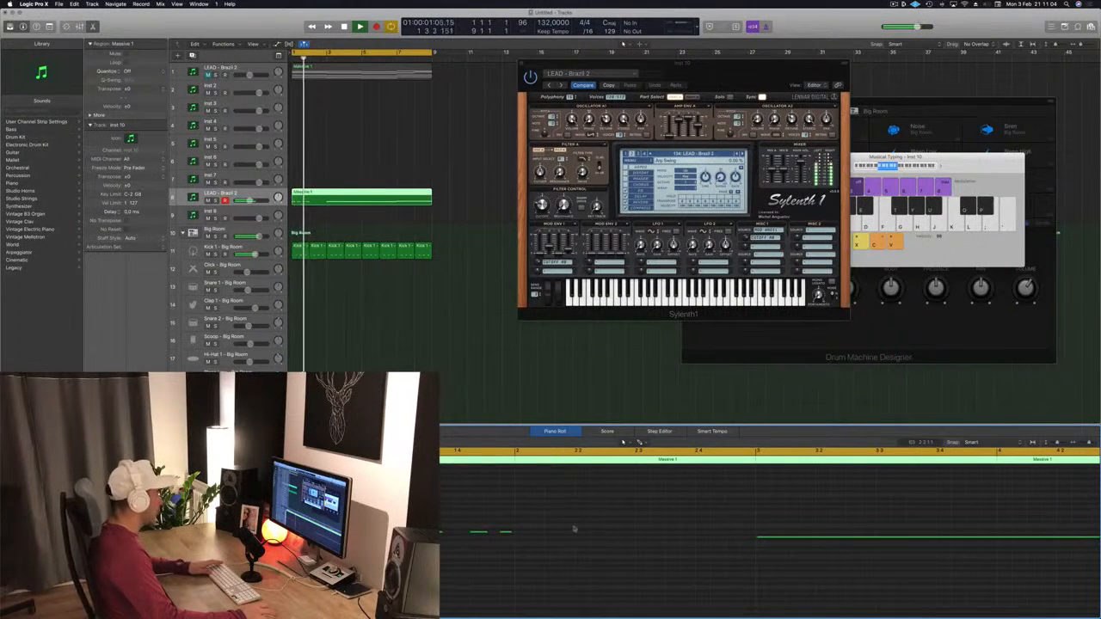
{"action": "key", "text": "space"}
Step: Select the short notes and repeat them along the opening of the melody
{"action": "left_click_drag", "start_coordinate": [610, 513], "coordinate": [435, 575]}
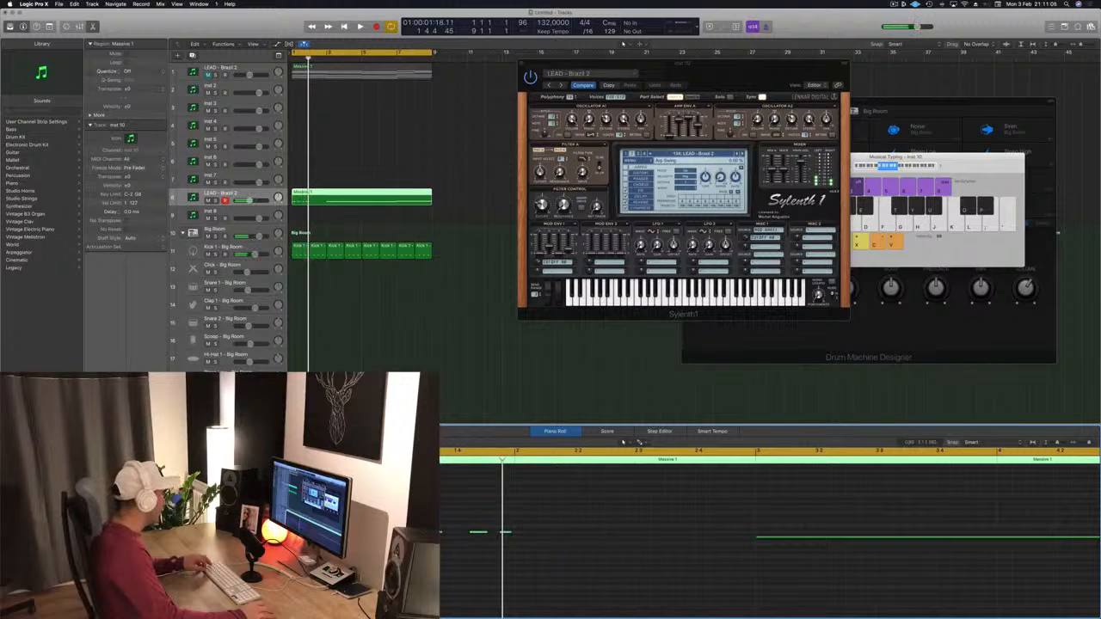
{"action": "left_click_drag", "start_coordinate": [285, 535], "coordinate": [525, 536]}
{"action": "key", "text": "space"}
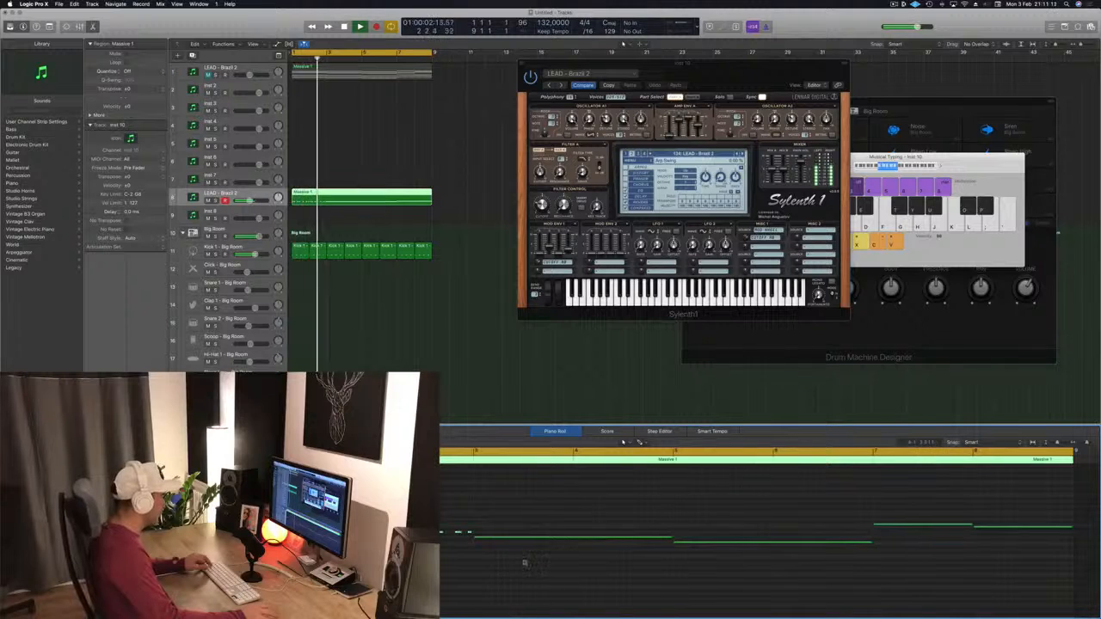
Step: Play the edited melody back from the start
{"action": "key", "text": "Return"}
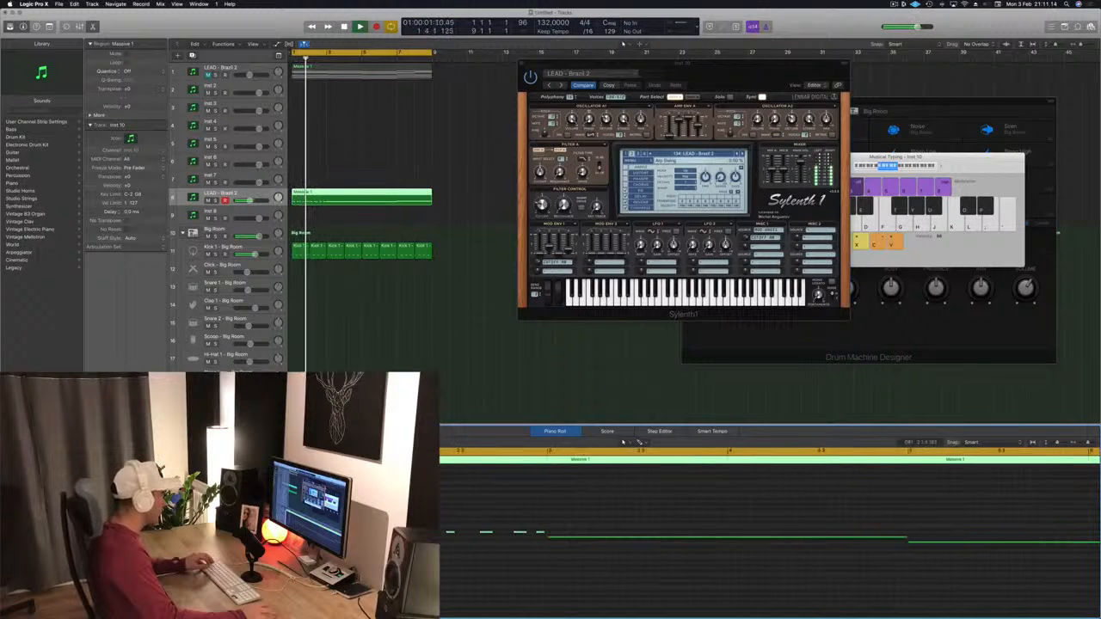
{"action": "key", "text": "Return"}
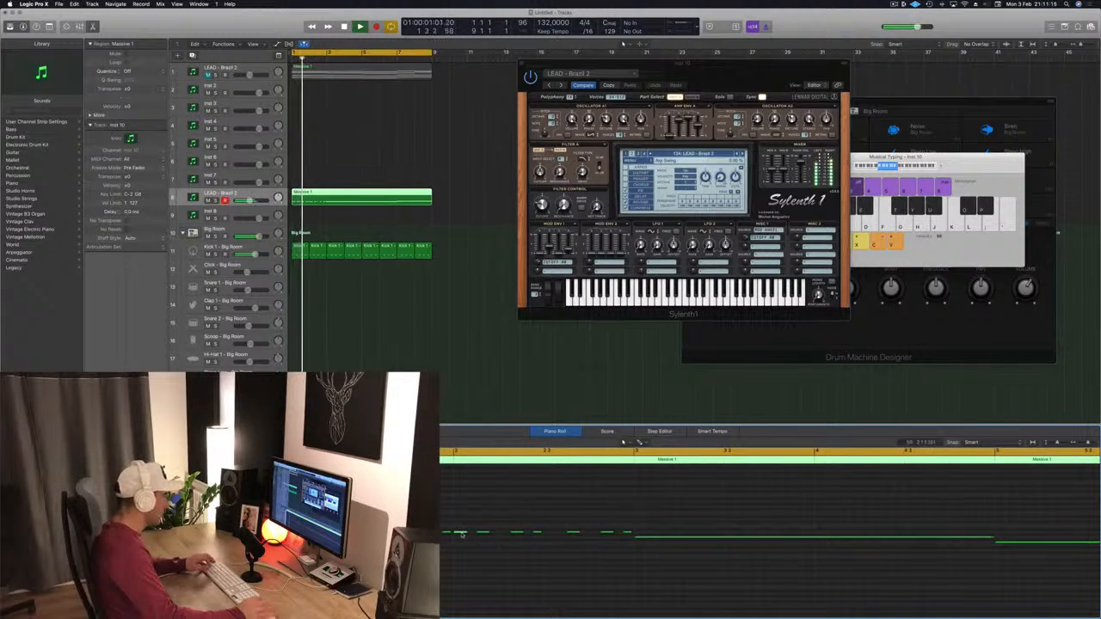
{"action": "key", "text": "Return"}
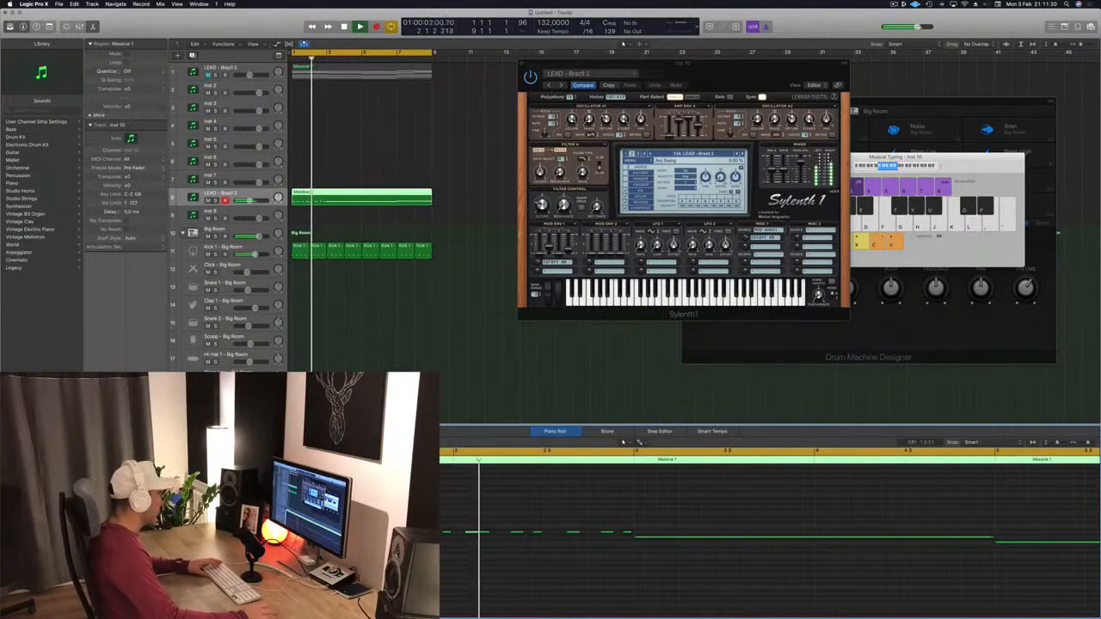
{"action": "key", "text": "Return"}
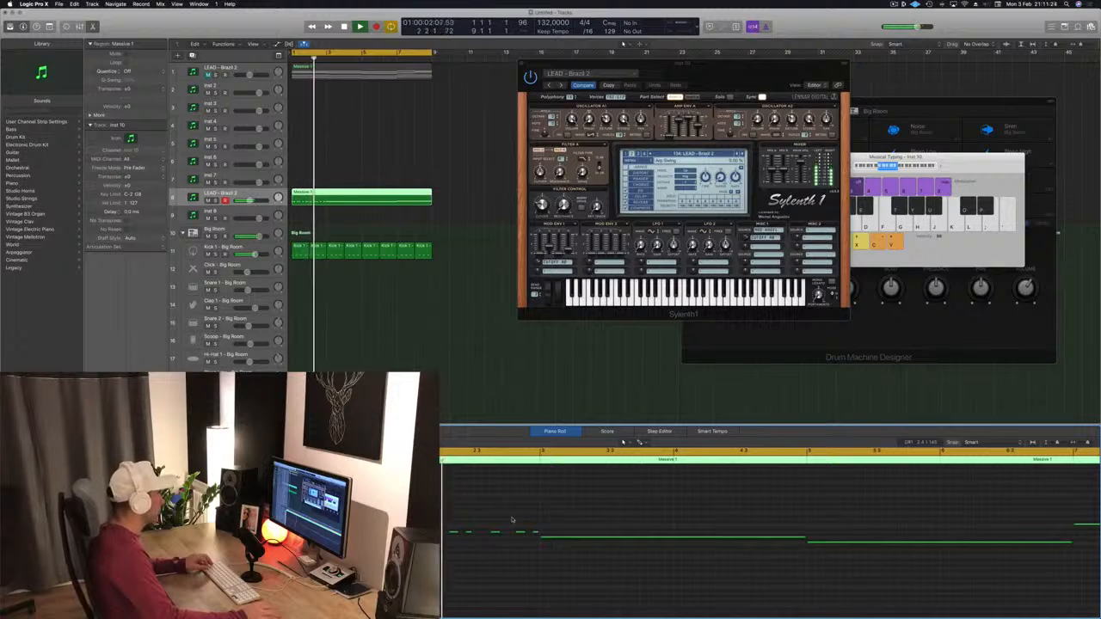
{"action": "scroll", "coordinate": [579, 530], "scroll_direction": "down", "scroll_amount": 2}
{"action": "key", "text": "space"}
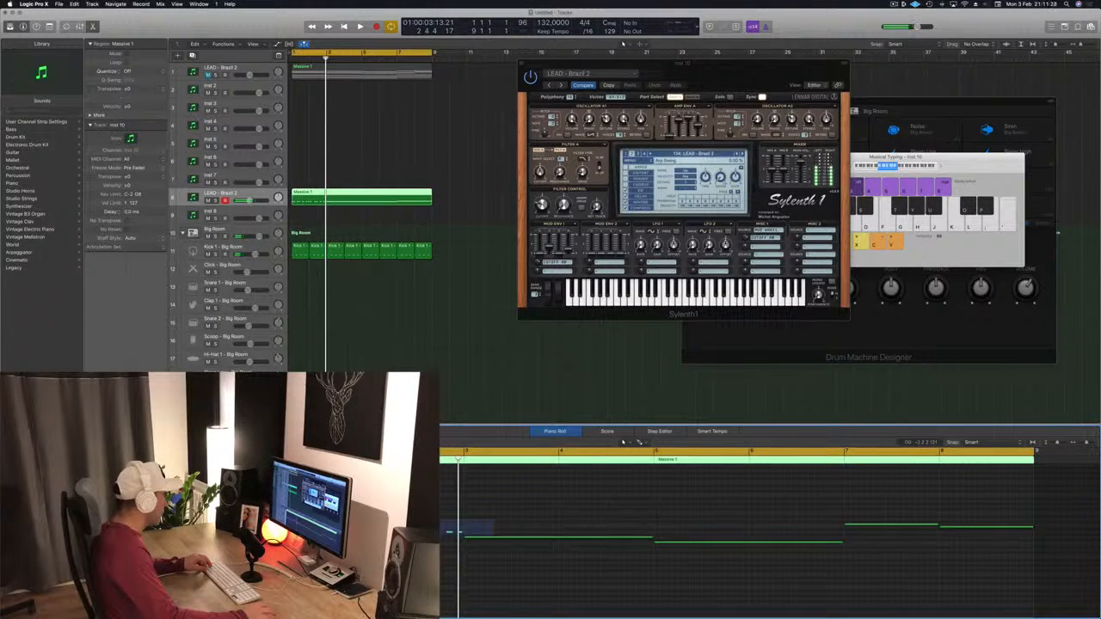
{"action": "left_click", "coordinate": [465, 539]}
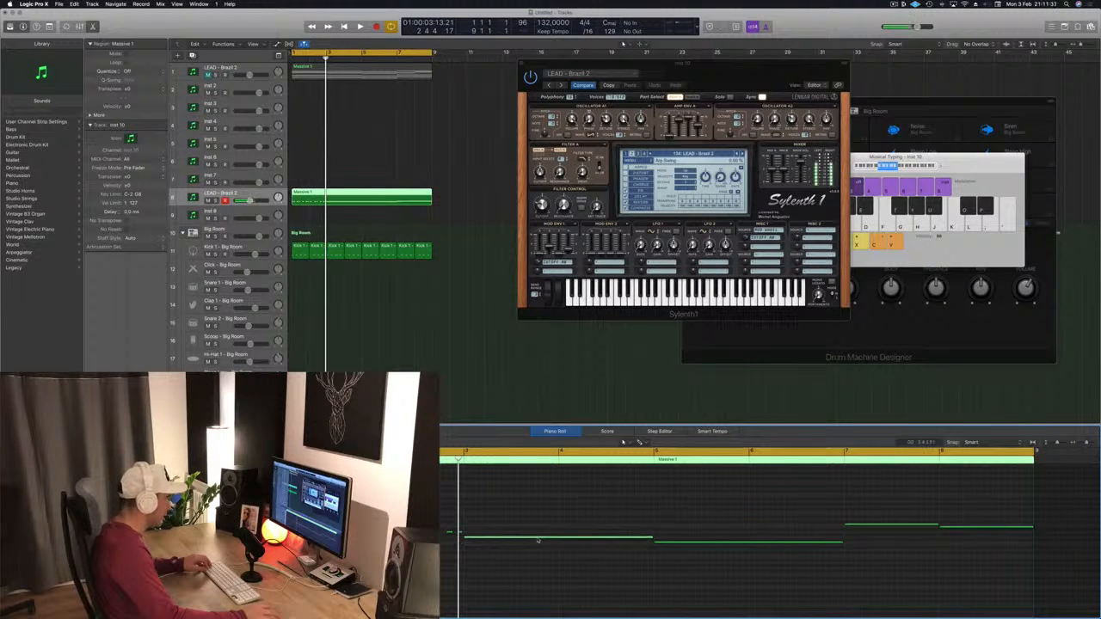
Step: Replace the held notes in the first half of the melody with the repeated short-note pattern
{"action": "key", "text": "Delete"}
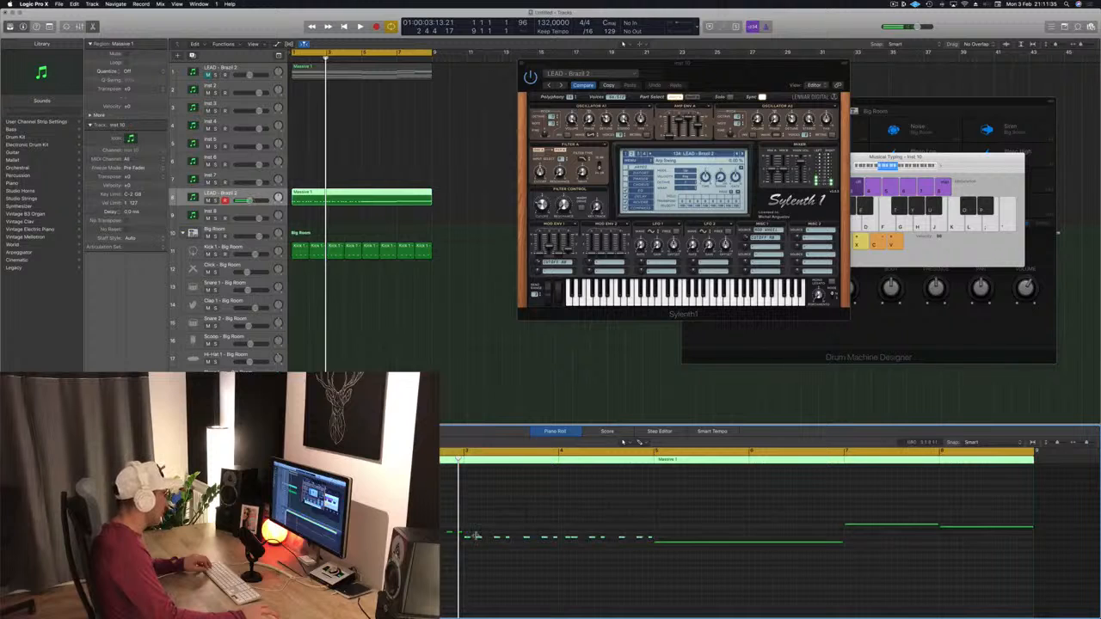
{"action": "left_click_drag", "start_coordinate": [465, 540], "coordinate": [658, 548]}
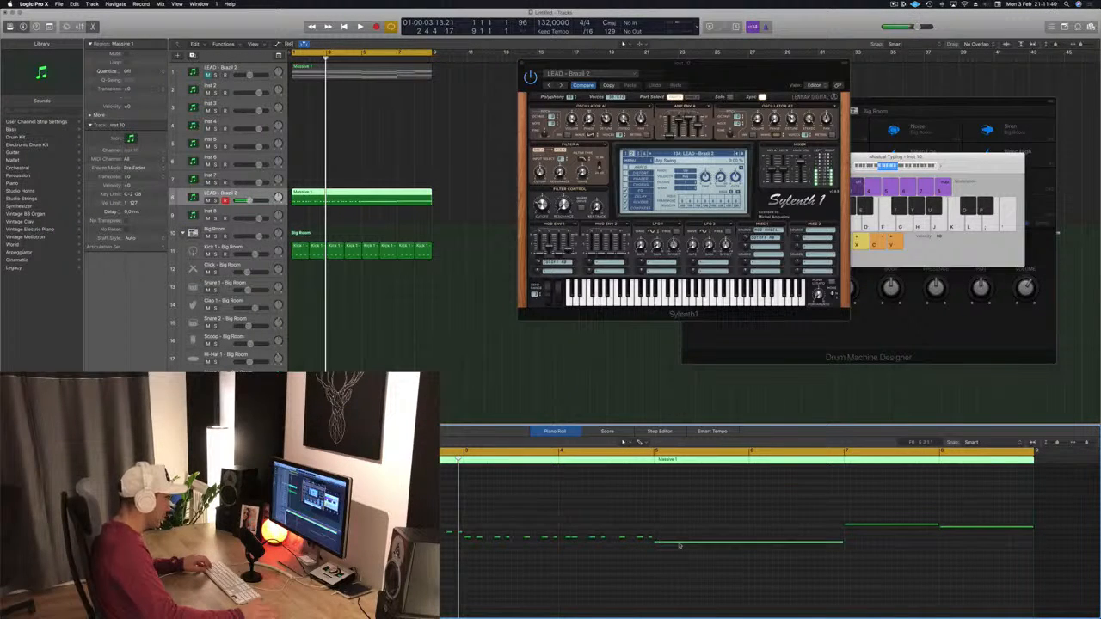
{"action": "key", "text": "Delete"}
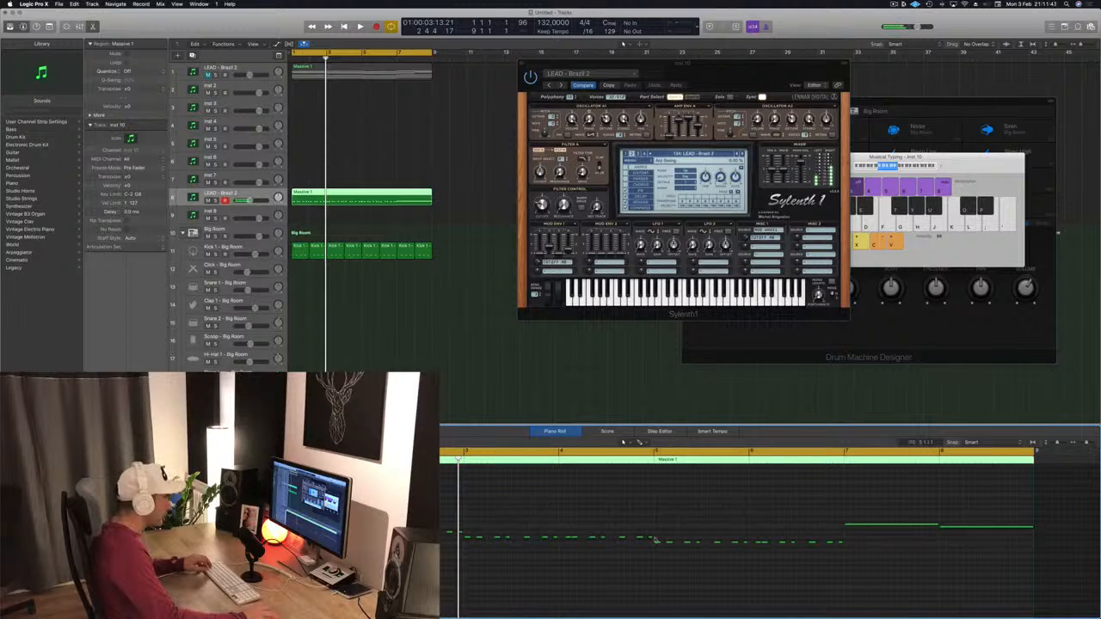
Step: Copy the short-note pattern across the rest of the melody and delete the remaining held notes
{"action": "left_click_drag", "start_coordinate": [655, 539], "coordinate": [881, 552]}
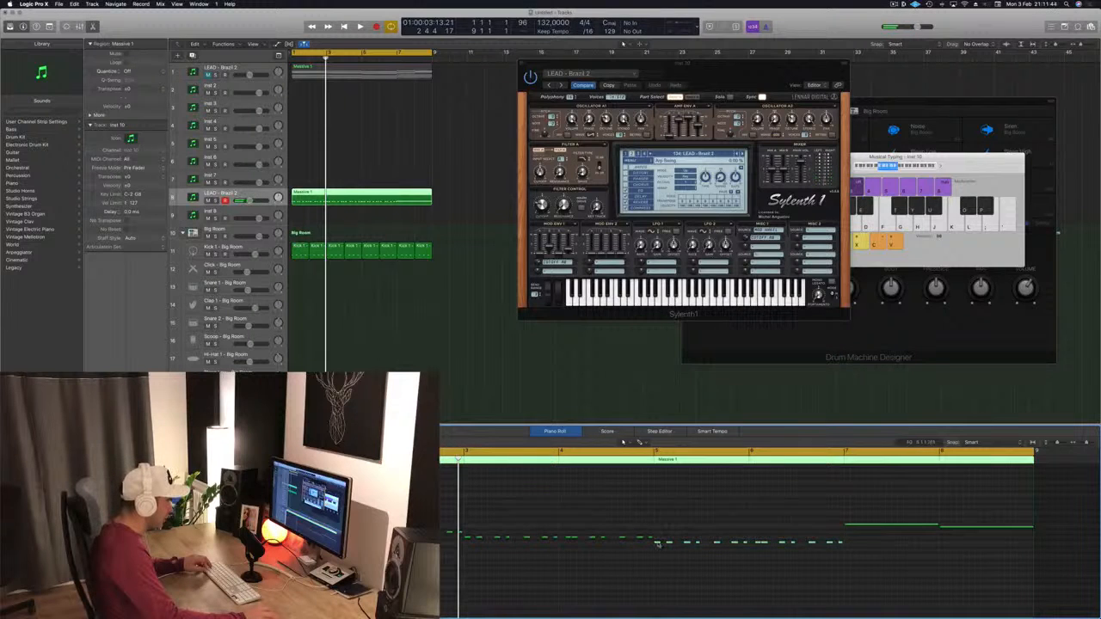
{"action": "left_click_drag", "start_coordinate": [657, 544], "coordinate": [872, 528]}
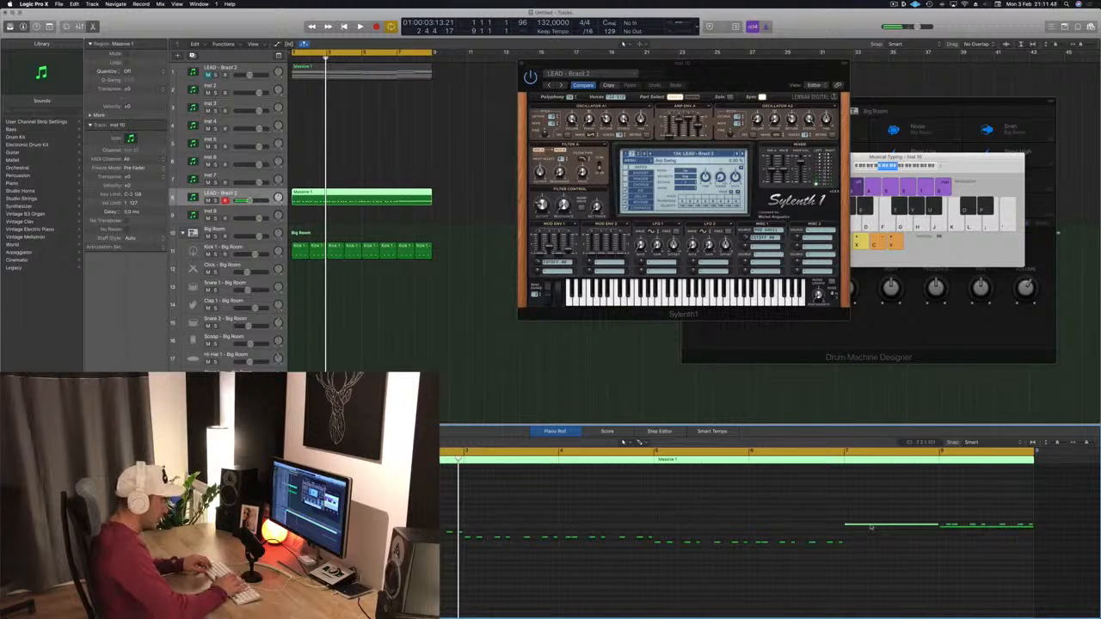
{"action": "key", "text": "Delete"}
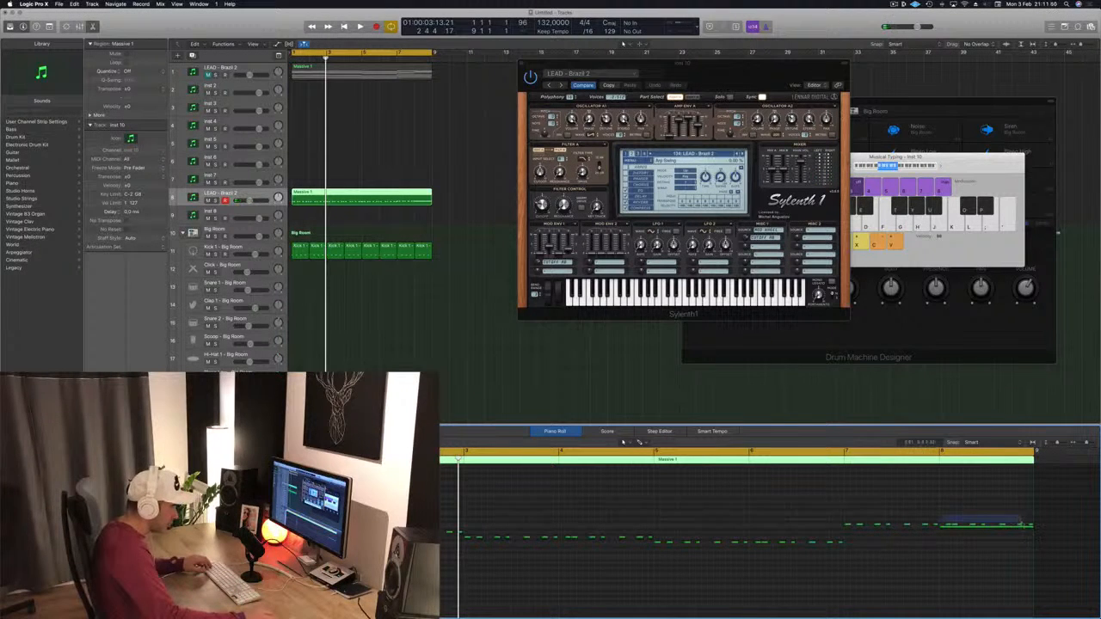
{"action": "left_click_drag", "start_coordinate": [1034, 525], "coordinate": [1034, 525]}
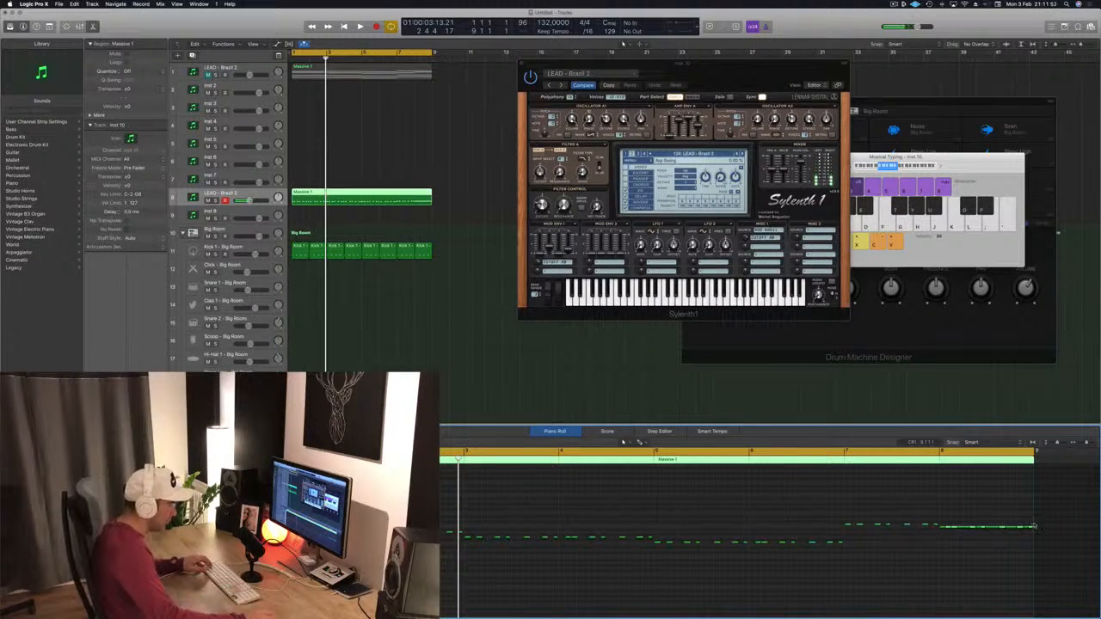
{"action": "left_click", "coordinate": [943, 528]}
{"action": "key", "text": "Delete"}
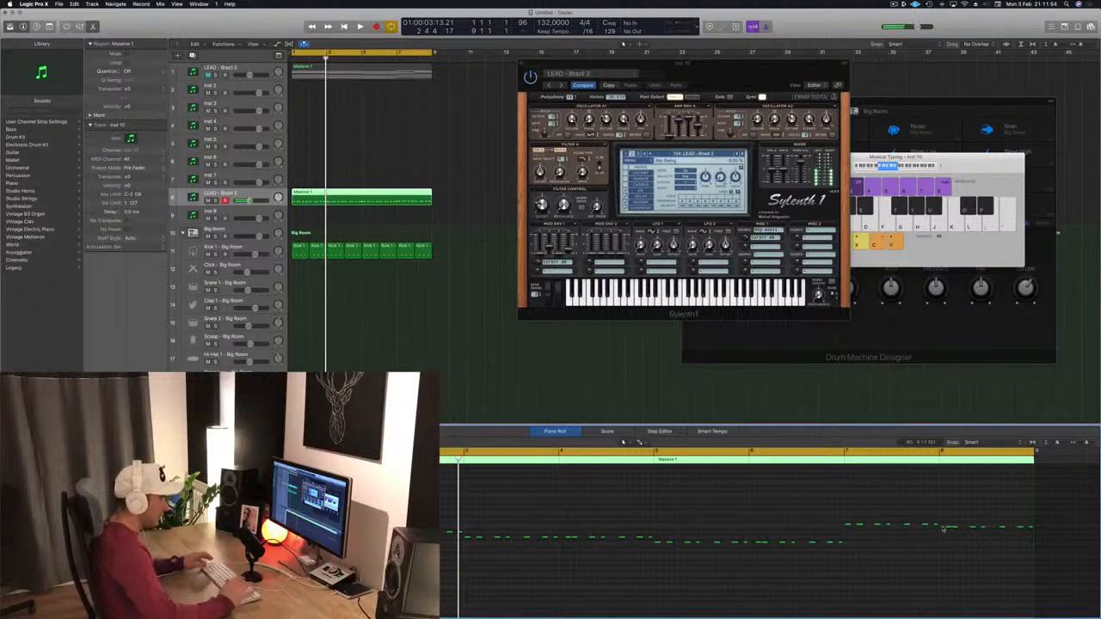
Step: Play the reworked melody and enlarge the lead track's height in the track list
{"action": "key", "text": "space"}
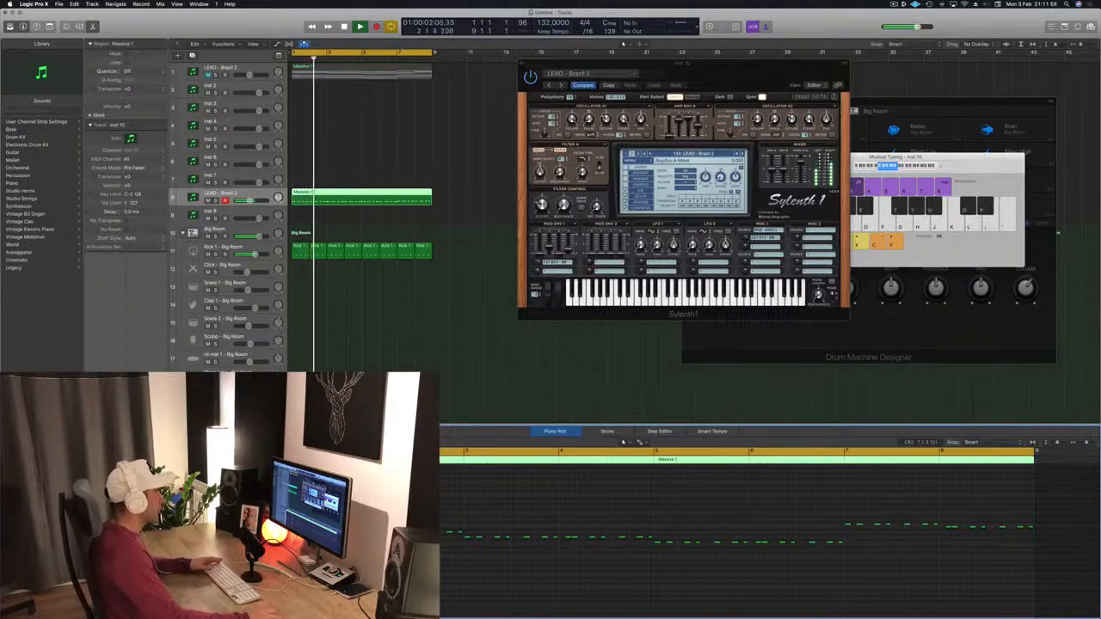
{"action": "left_click_drag", "start_coordinate": [697, 73], "coordinate": [715, 143]}
{"action": "left_click", "coordinate": [232, 203]}
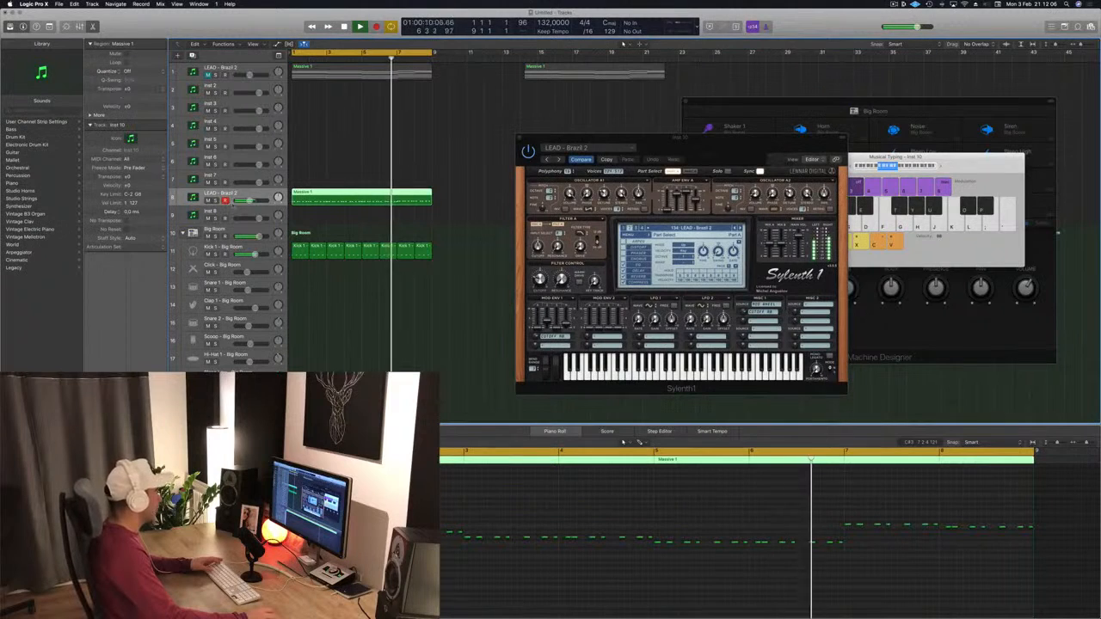
{"action": "left_click_drag", "start_coordinate": [232, 204], "coordinate": [233, 260]}
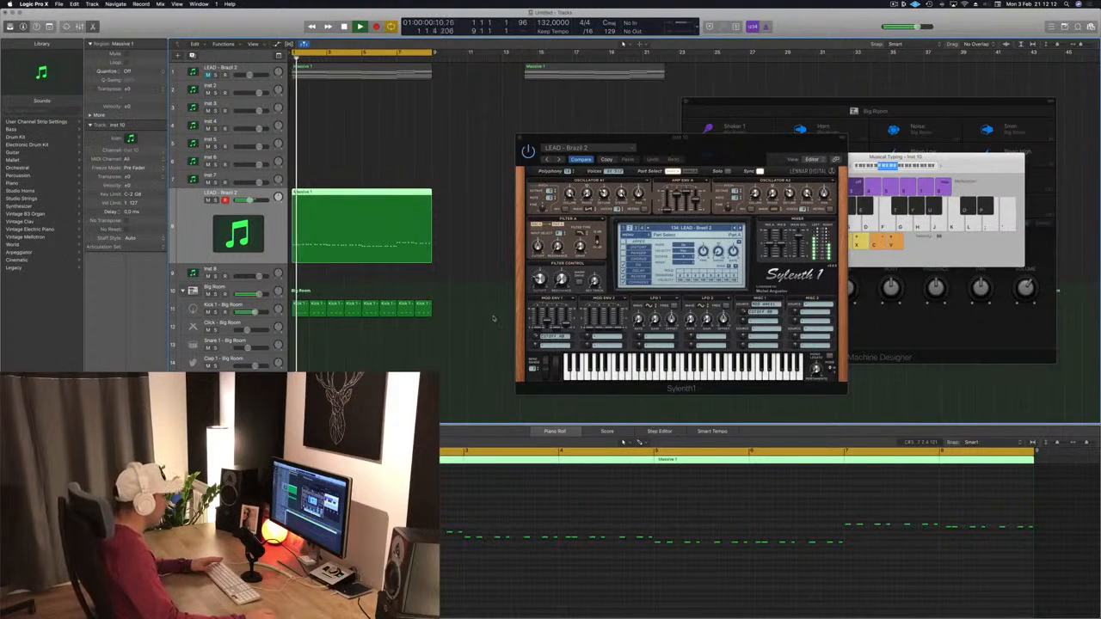
{"action": "left_click", "coordinate": [720, 147]}
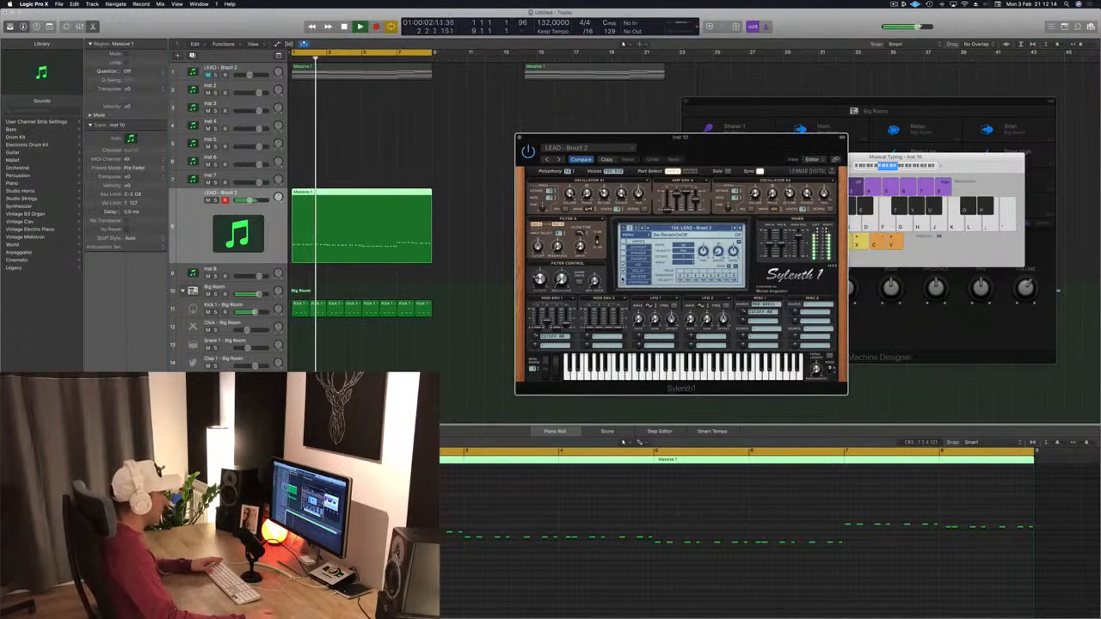
{"action": "left_click_drag", "start_coordinate": [720, 146], "coordinate": [722, 176]}
{"action": "key", "text": "Return"}
Step: Unmute the first lead track and select it to view its melody
{"action": "left_click", "coordinate": [208, 75]}
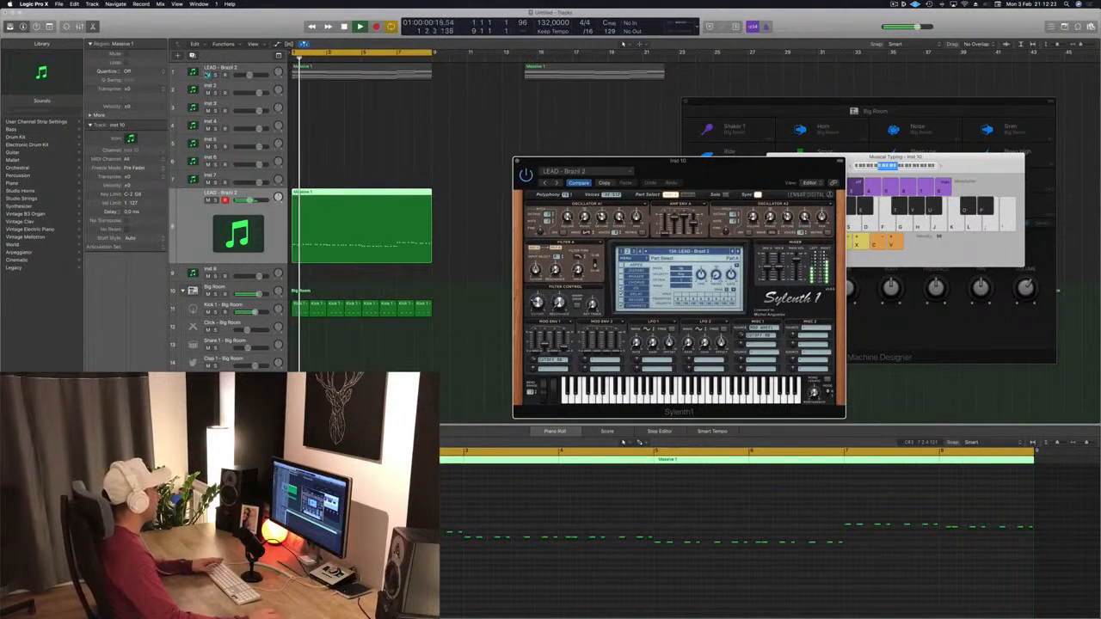
{"action": "left_click", "coordinate": [225, 68]}
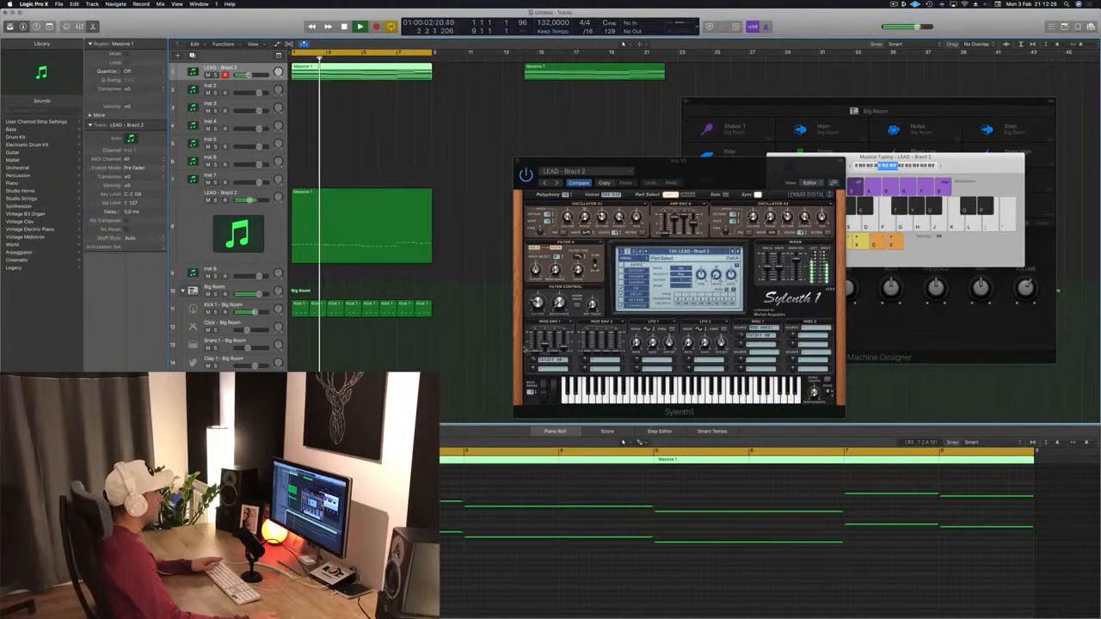
{"action": "left_click_drag", "start_coordinate": [756, 165], "coordinate": [814, 74]}
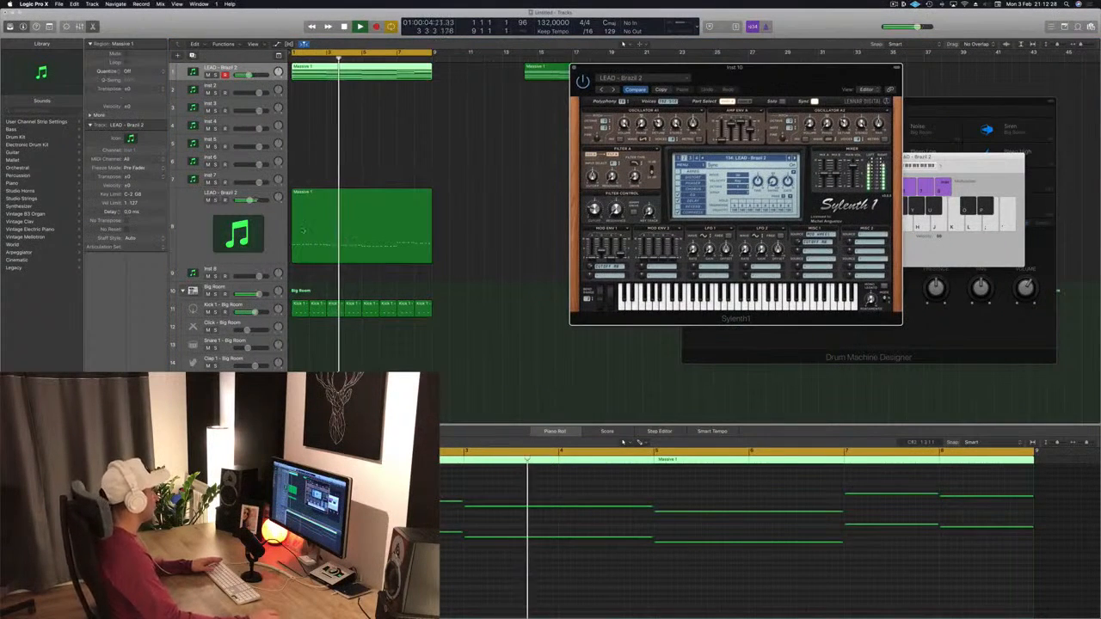
Step: Duplicate the lead track as a new track below it
{"action": "left_click", "coordinate": [172, 217]}
{"action": "key", "text": "Return"}
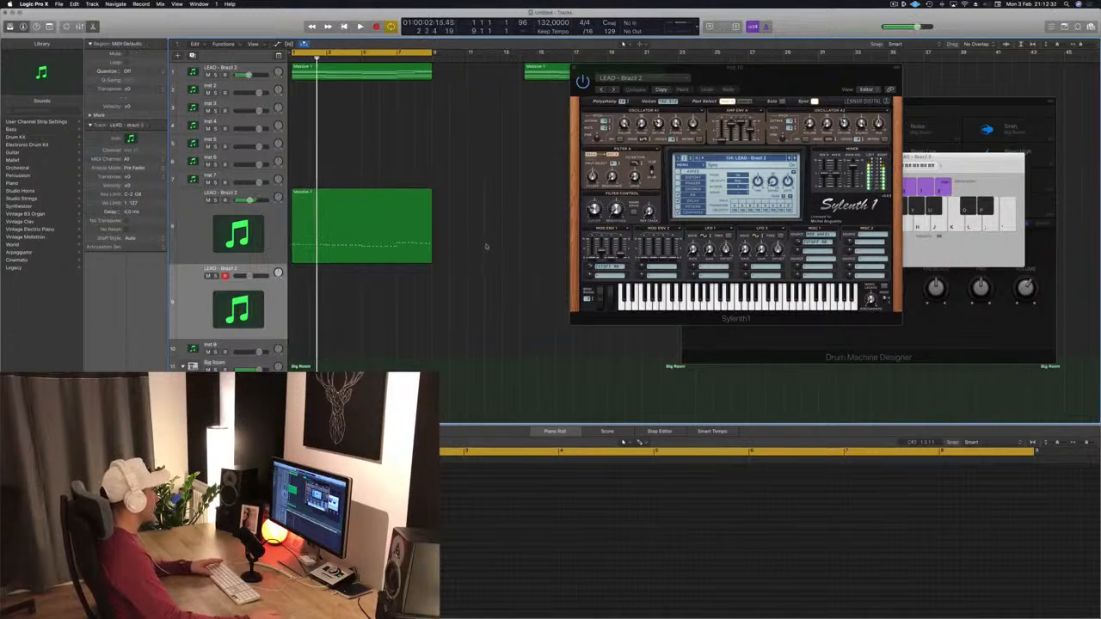
{"action": "key", "text": "space"}
Step: Copy the lead region onto the new track and open its Sylenth1 instrument
{"action": "left_click", "coordinate": [339, 219]}
{"action": "left_click_drag", "start_coordinate": [339, 219], "coordinate": [324, 312]}
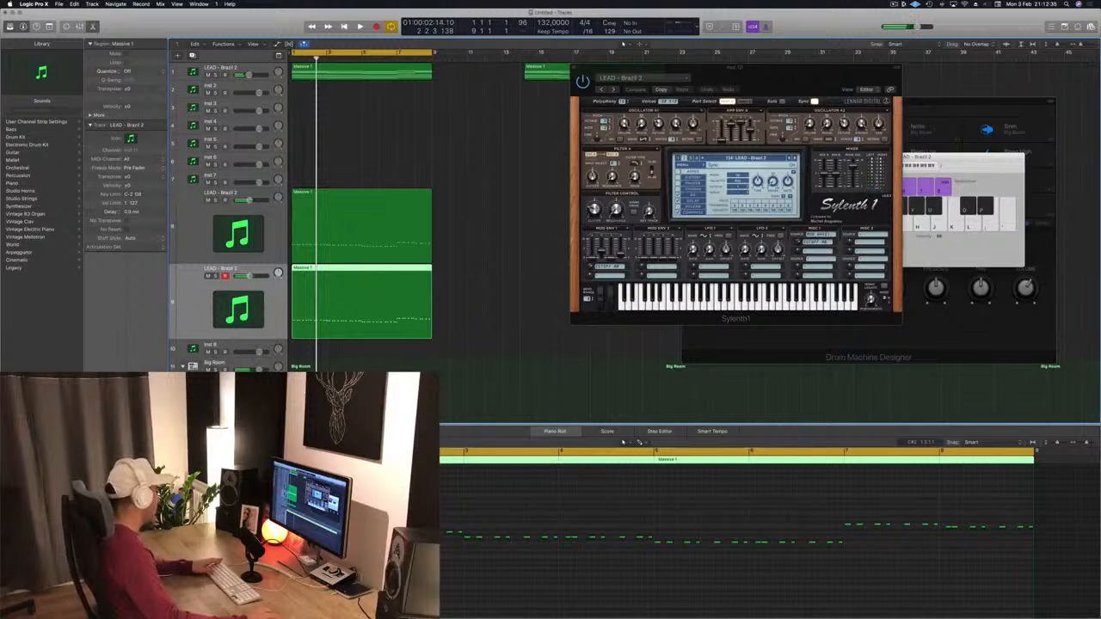
{"action": "double_click", "coordinate": [238, 310]}
{"action": "left_click_drag", "start_coordinate": [172, 19], "coordinate": [694, 68]}
Step: Browse the Sylenth1 preset list on the new track and load BASS - Acid Bass
{"action": "key", "text": "space"}
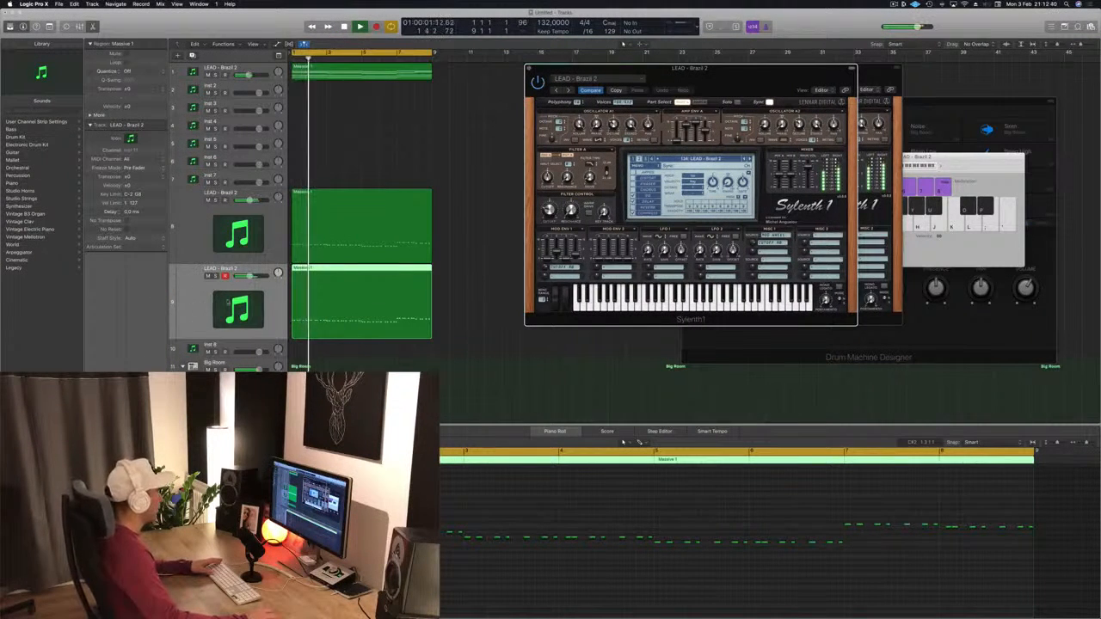
{"action": "left_click", "coordinate": [228, 302]}
{"action": "key", "text": "space"}
{"action": "key", "text": "space"}
{"action": "left_click", "coordinate": [673, 159]}
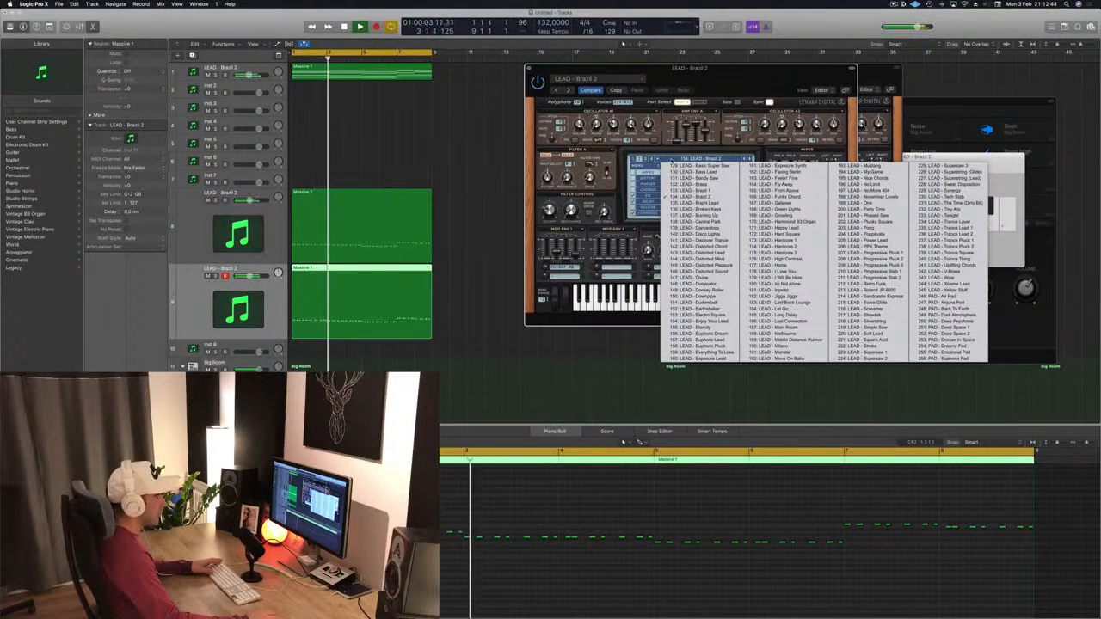
{"action": "left_click", "coordinate": [647, 158]}
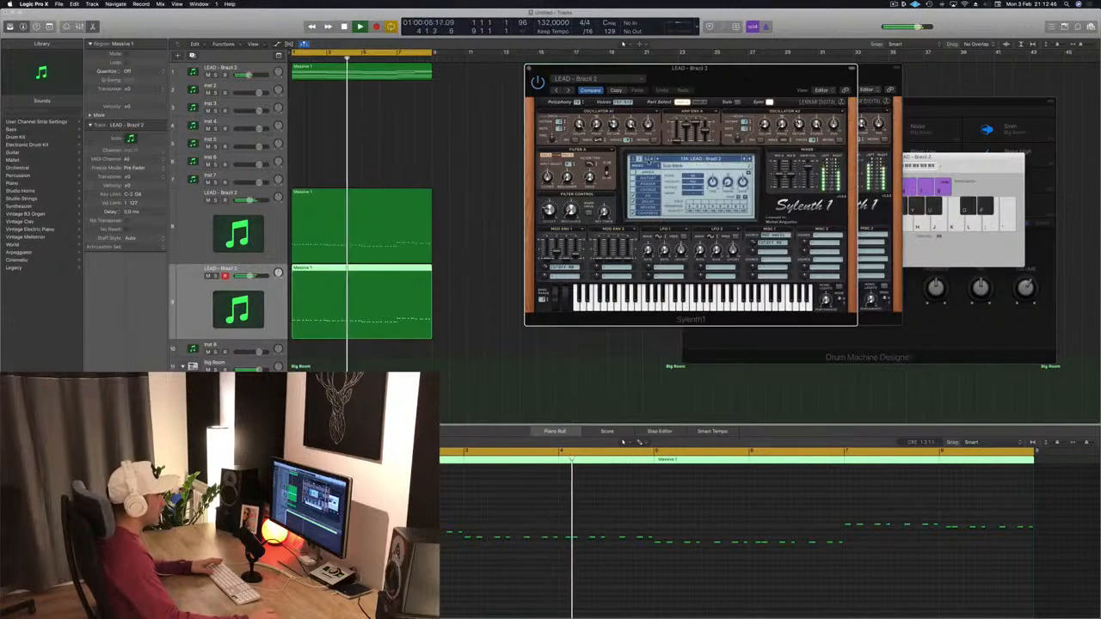
{"action": "left_click", "coordinate": [645, 158]}
{"action": "left_click", "coordinate": [682, 160]}
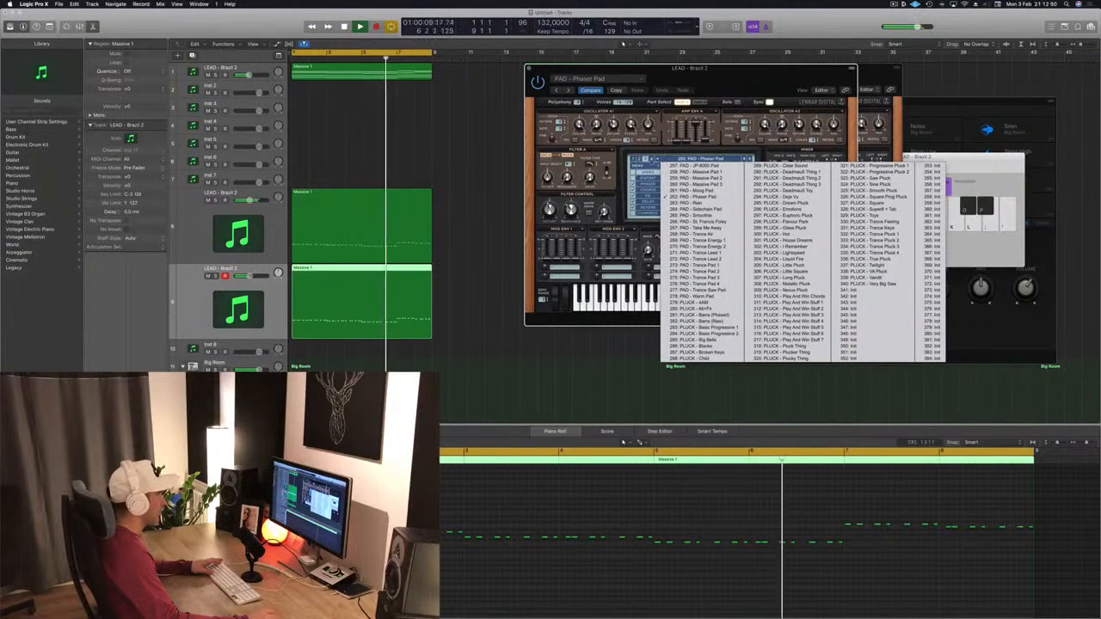
{"action": "left_click", "coordinate": [634, 159]}
{"action": "left_click", "coordinate": [688, 159]}
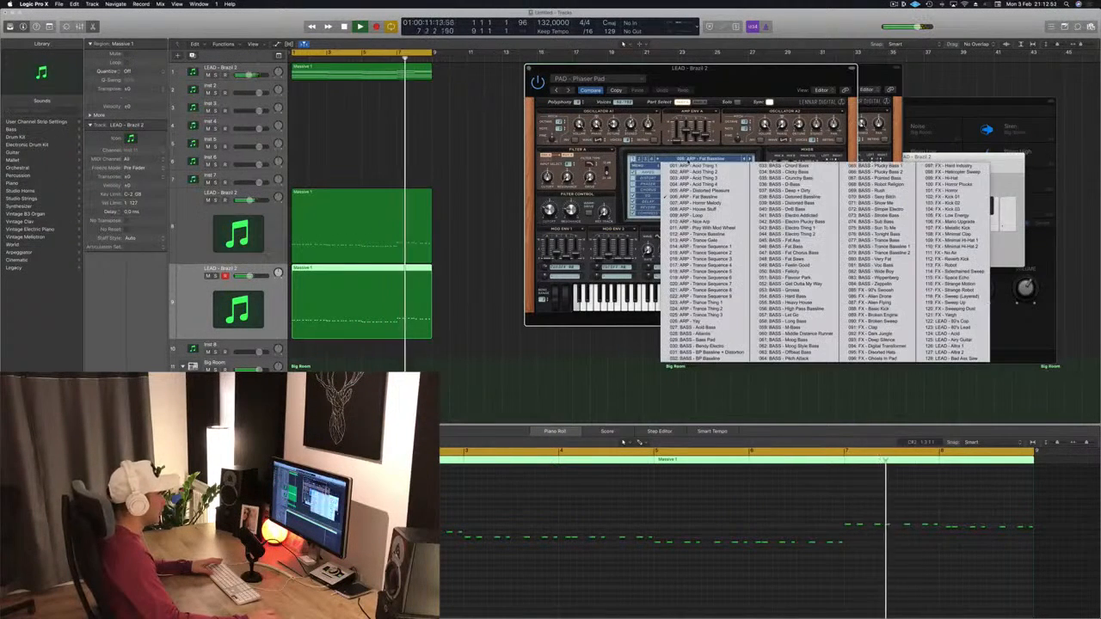
{"action": "left_click", "coordinate": [686, 327]}
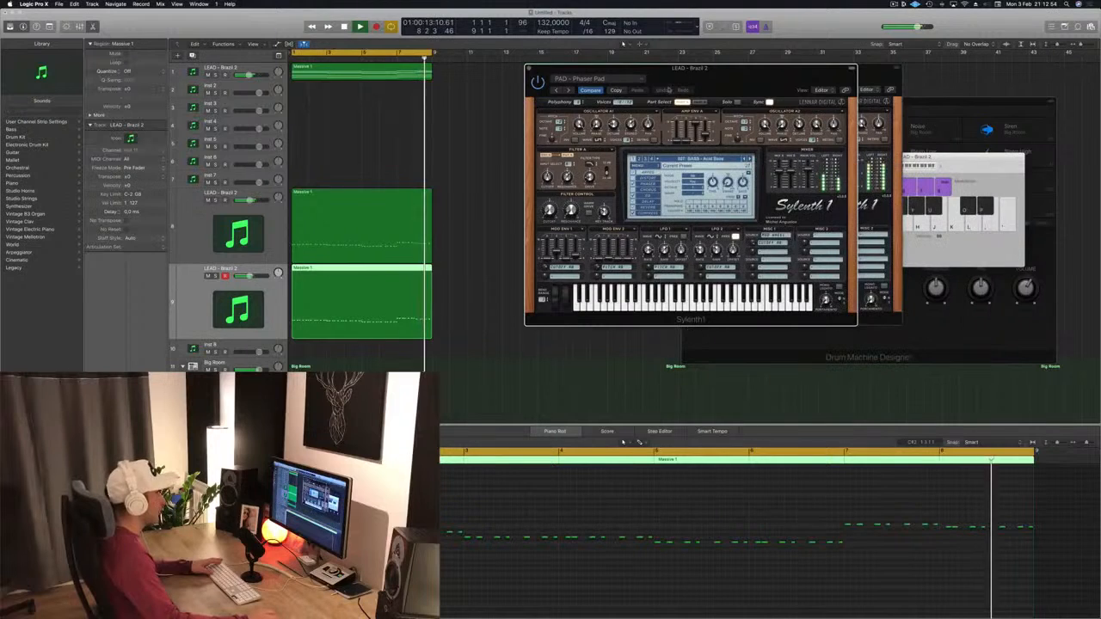
Step: Step through the presets to BASS - BP Bassline + Distortion
{"action": "left_click_drag", "start_coordinate": [748, 86], "coordinate": [727, 77]}
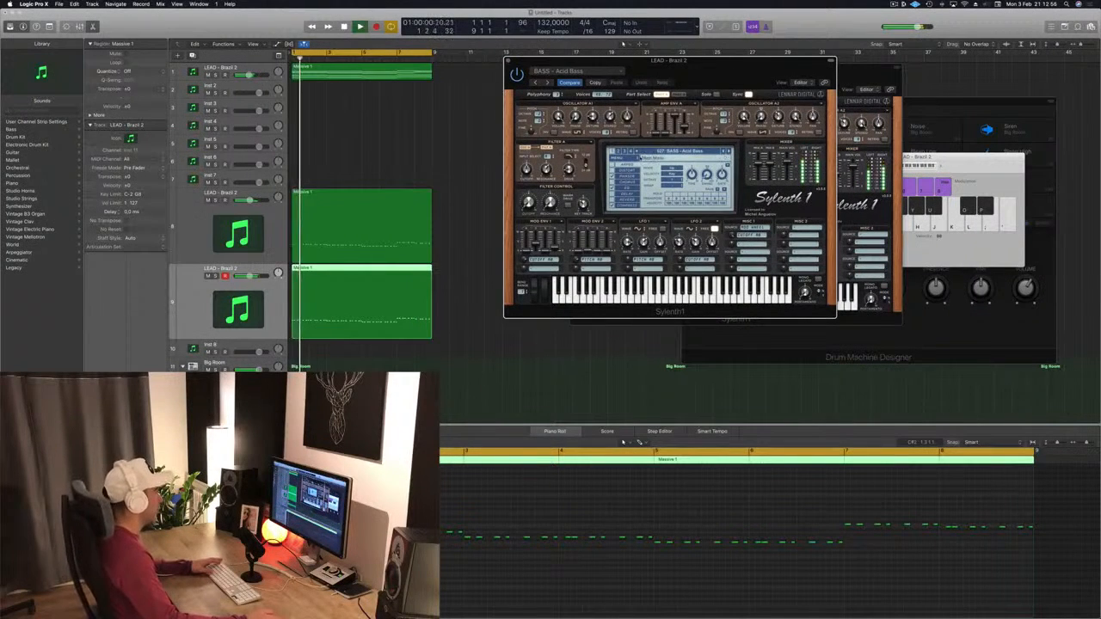
{"action": "key", "text": "Return"}
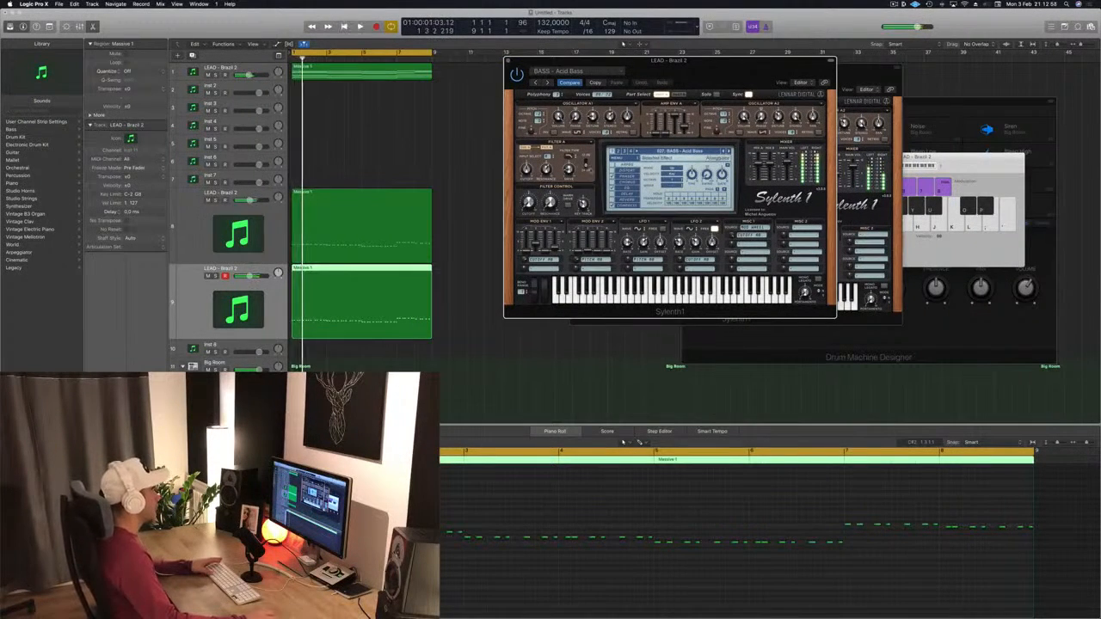
{"action": "left_click", "coordinate": [730, 150]}
{"action": "key", "text": "Return"}
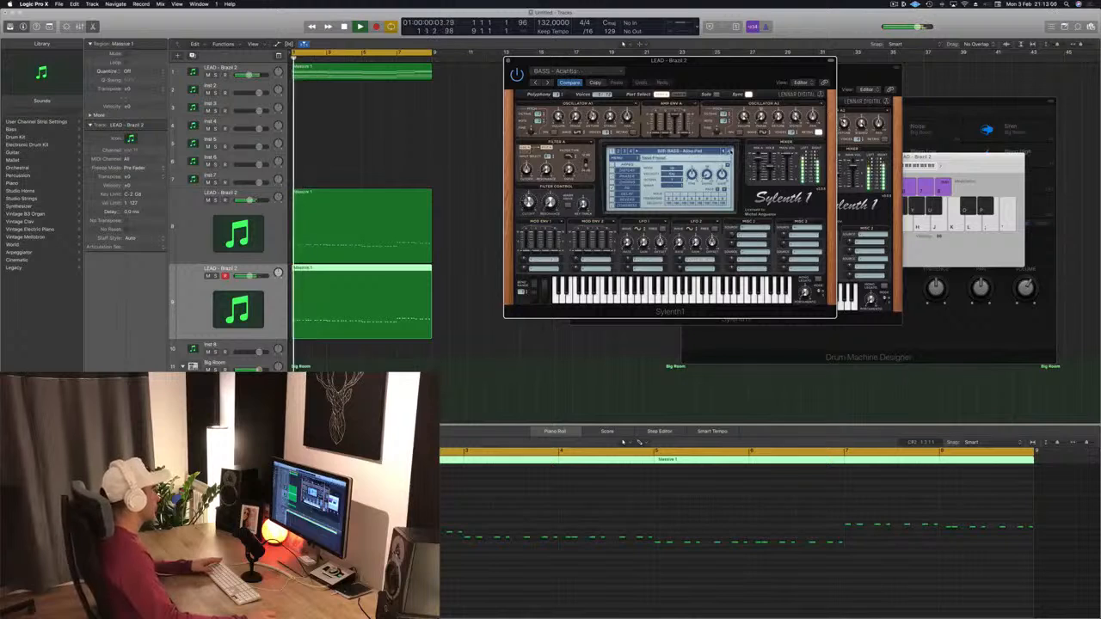
{"action": "left_click", "coordinate": [730, 150]}
{"action": "left_click", "coordinate": [730, 151]}
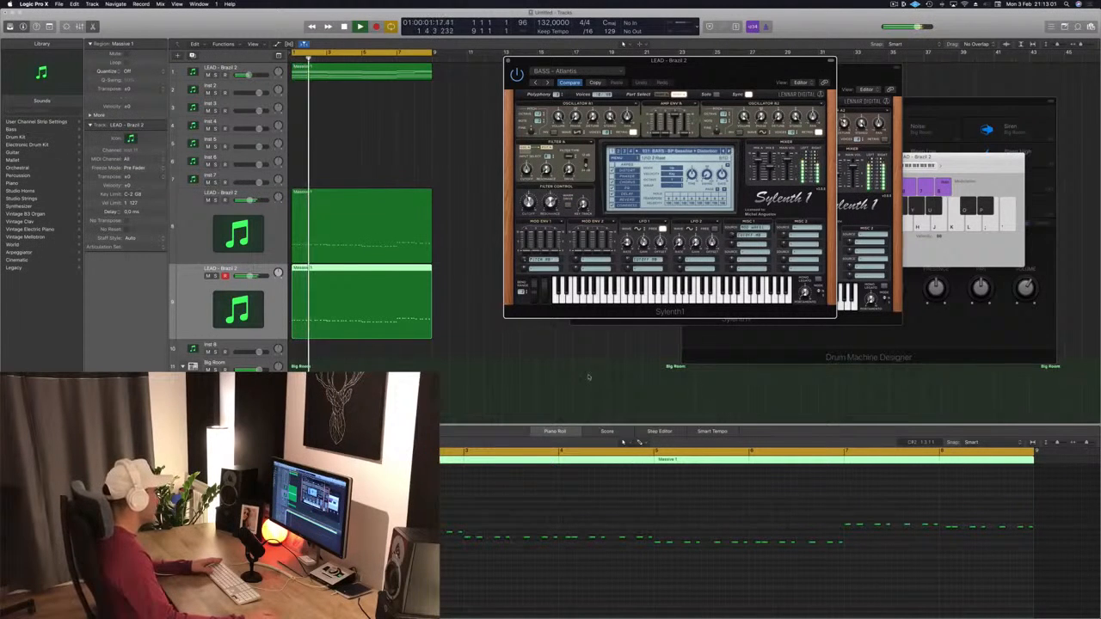
Step: Audition the layered lead regions, selecting each track's region in turn during playback
{"action": "left_click", "coordinate": [512, 543]}
{"action": "key", "text": "space"}
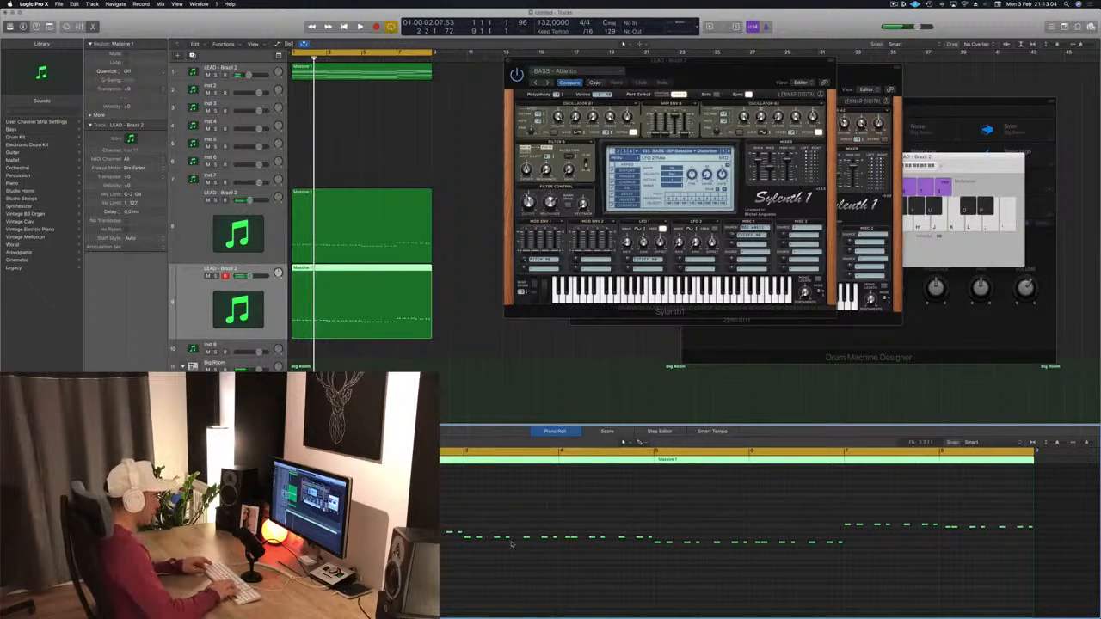
{"action": "key", "text": "space"}
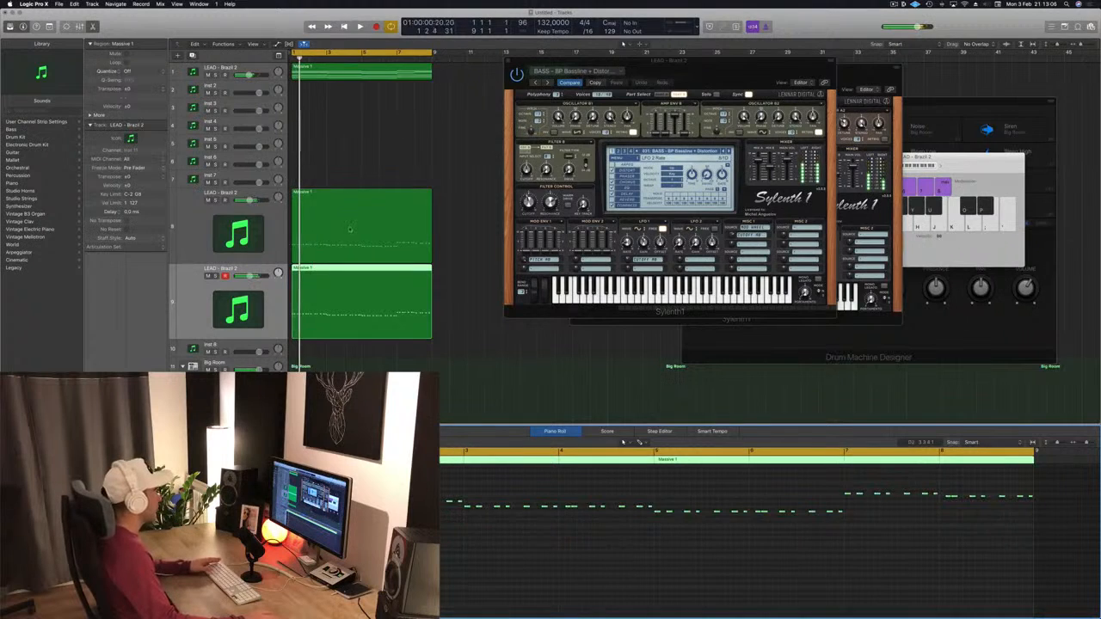
{"action": "left_click", "coordinate": [350, 230]}
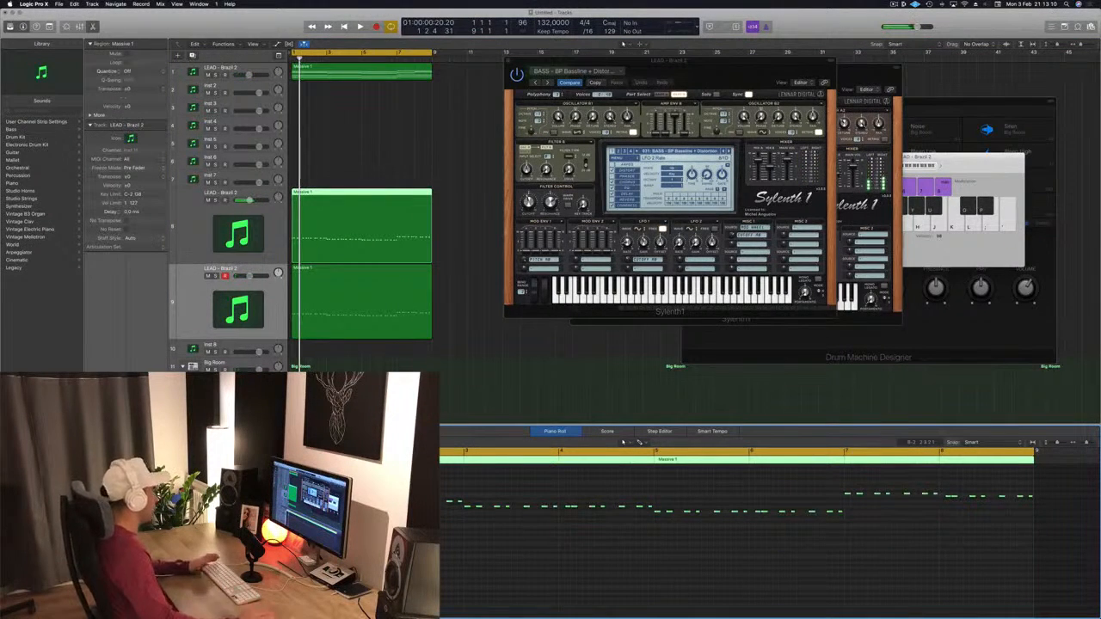
{"action": "key", "text": "space"}
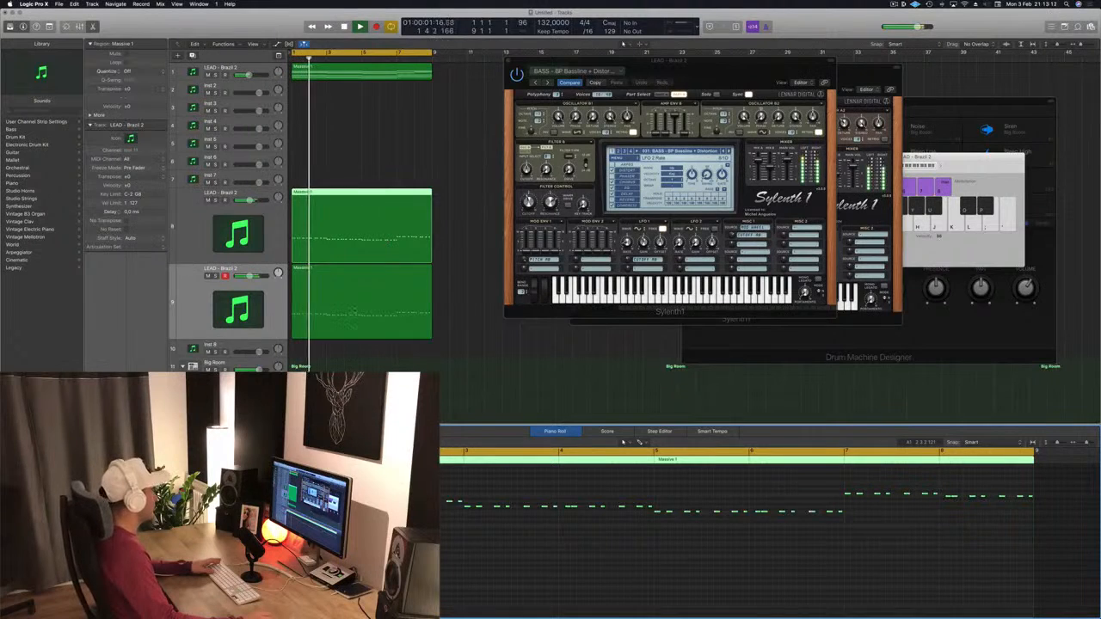
{"action": "left_click", "coordinate": [357, 308]}
{"action": "key", "text": "space"}
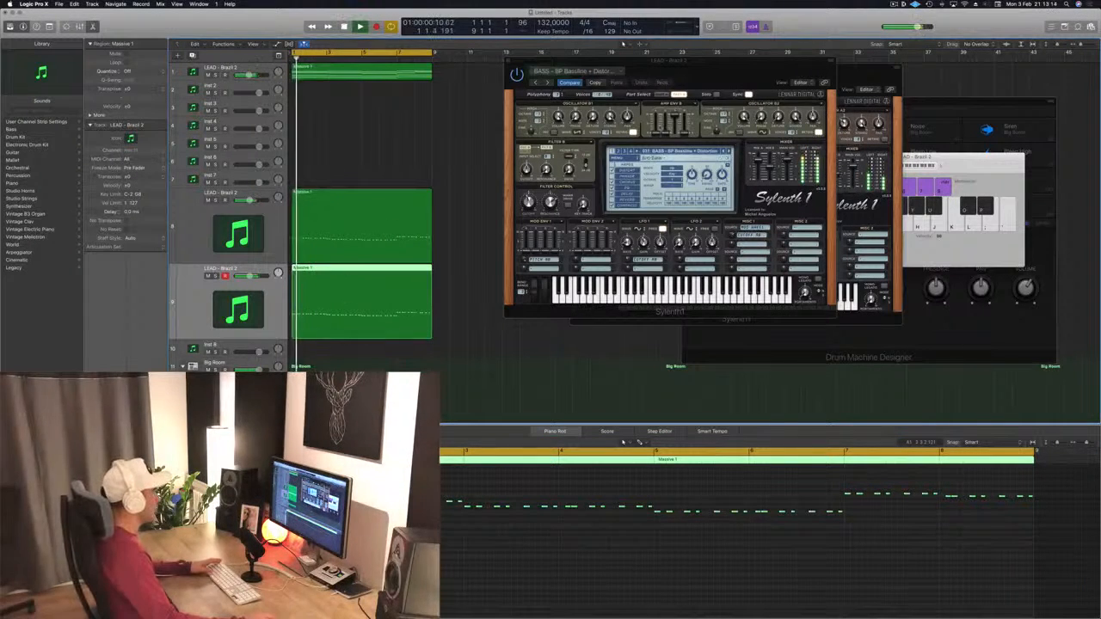
{"action": "key", "text": "space"}
{"action": "key", "text": "space"}
Step: Mute the new track's region and play back the lead on its own
{"action": "key", "text": "space"}
{"action": "key", "text": "ctrl+m"}
{"action": "key", "text": "space"}
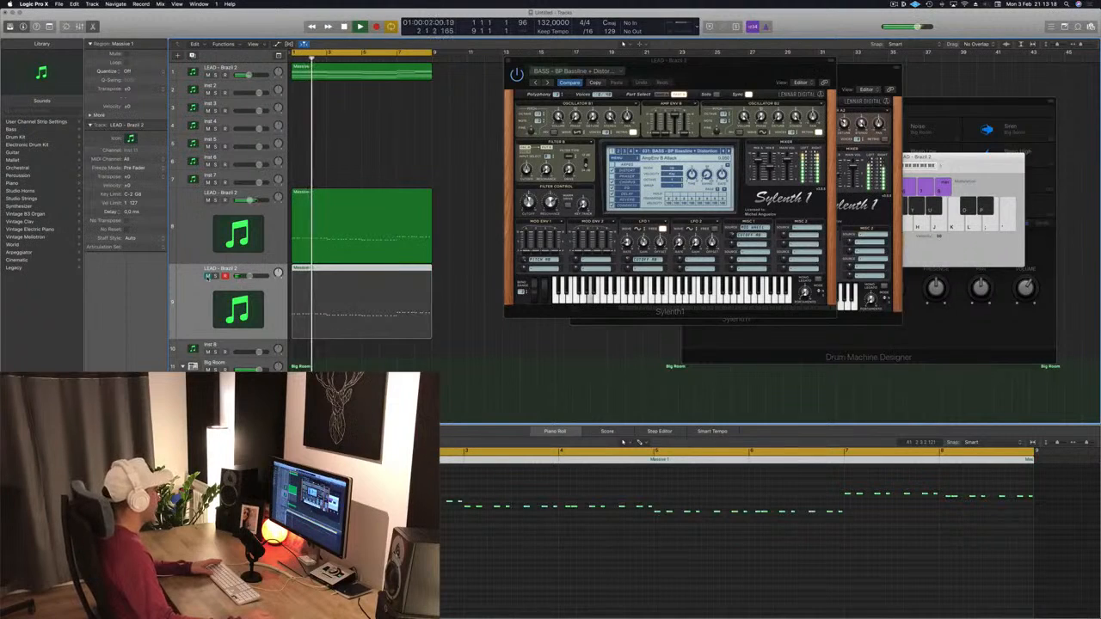
{"action": "left_click", "coordinate": [365, 213]}
{"action": "left_click", "coordinate": [623, 442]}
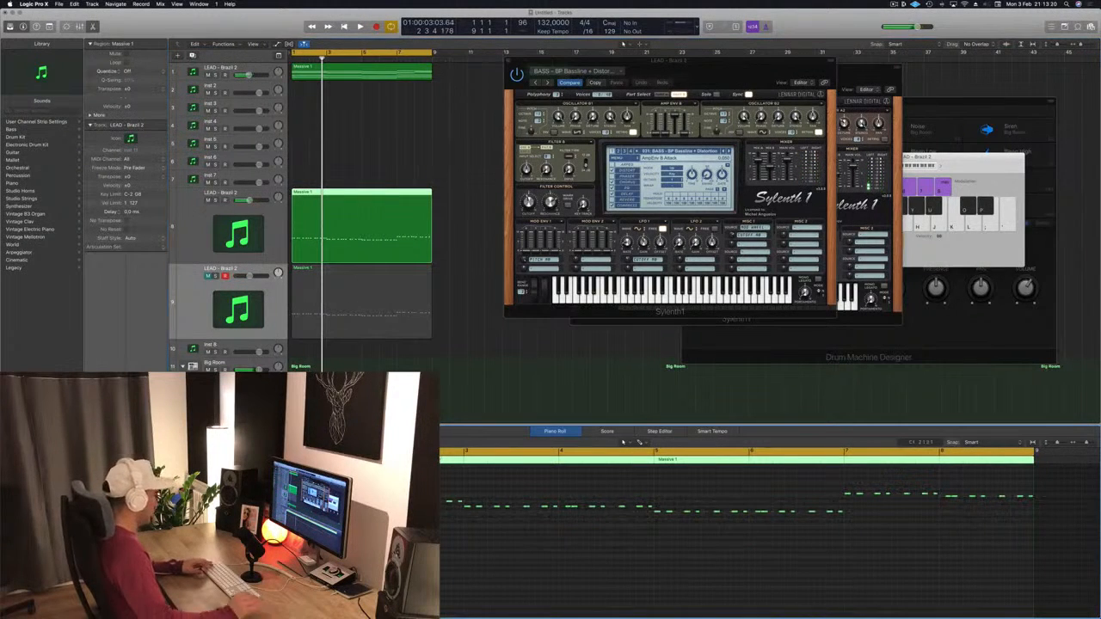
{"action": "key", "text": "space"}
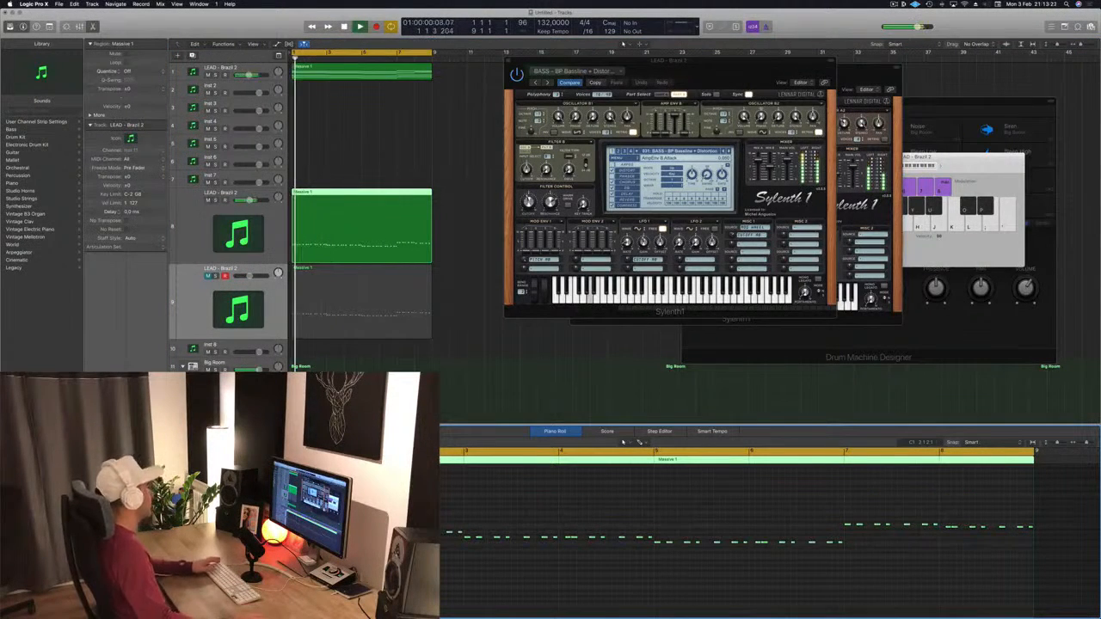
Step: Unmute the new track's region and play back the layered lead
{"action": "left_click", "coordinate": [375, 317]}
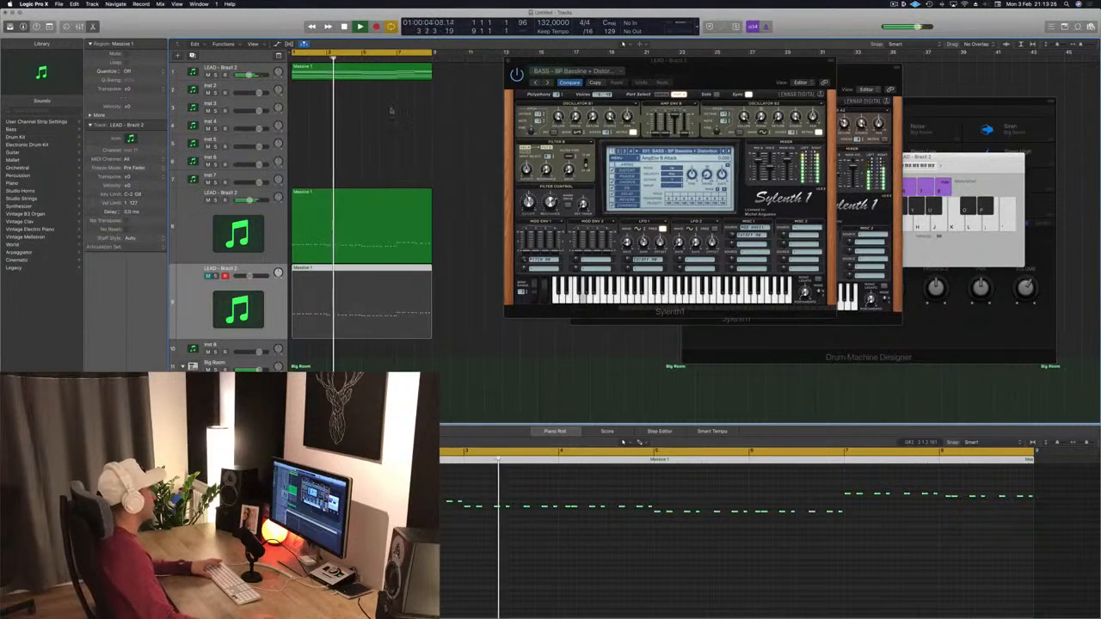
{"action": "key", "text": "space"}
{"action": "key", "text": "space"}
{"action": "left_click", "coordinate": [200, 294]}
{"action": "key", "text": "space"}
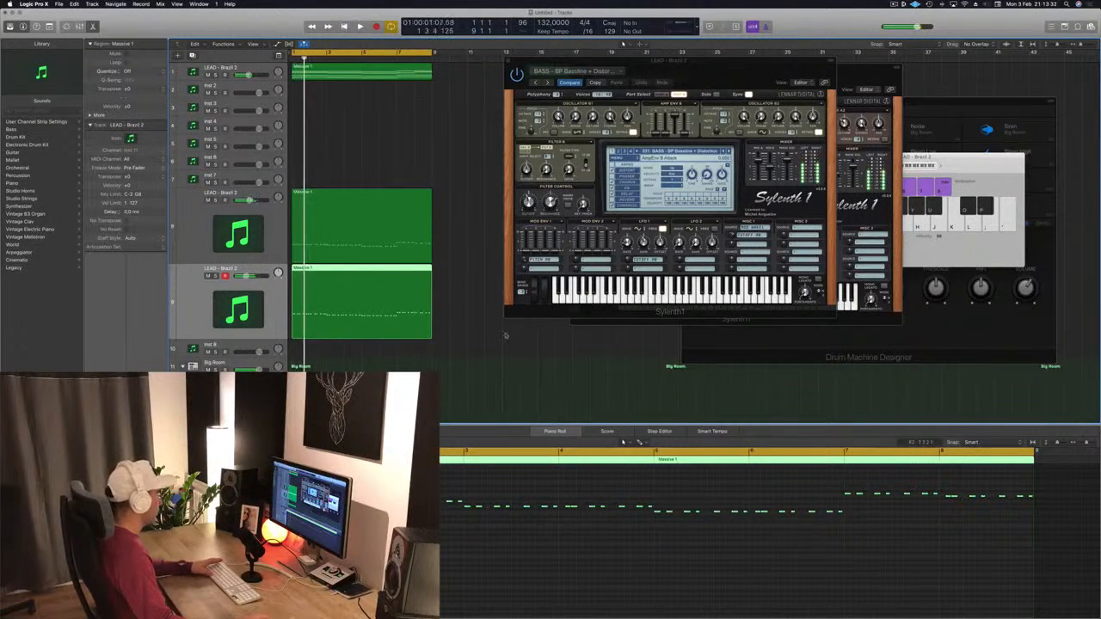
{"action": "key", "text": "space"}
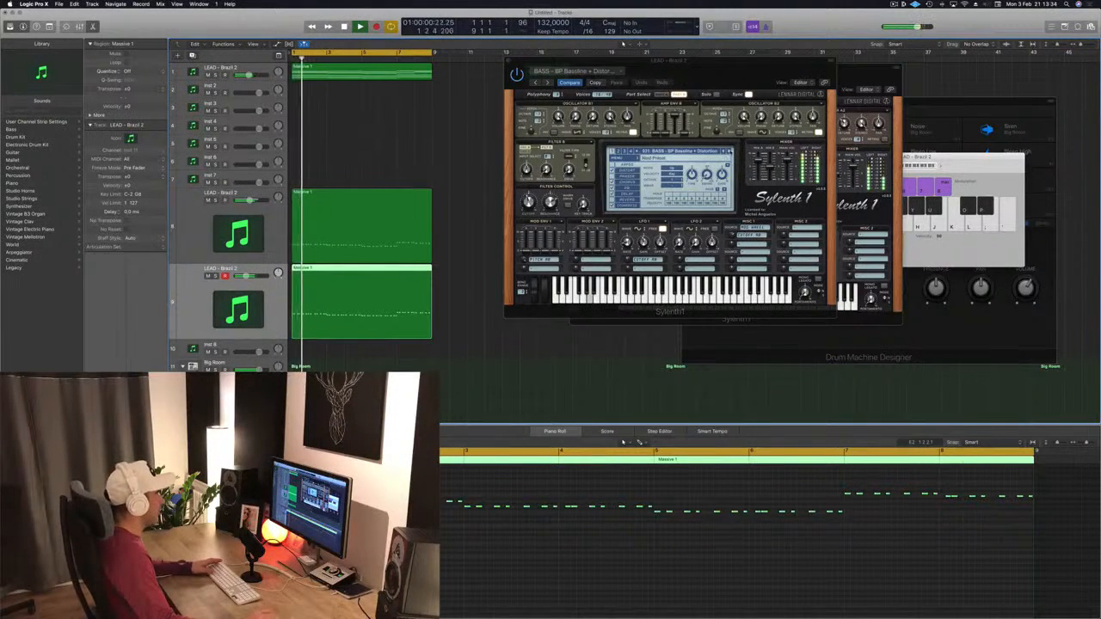
Step: Step through the bass presets on the new track during playback until BASS - Feelin Good is loaded
{"action": "left_click", "coordinate": [730, 152]}
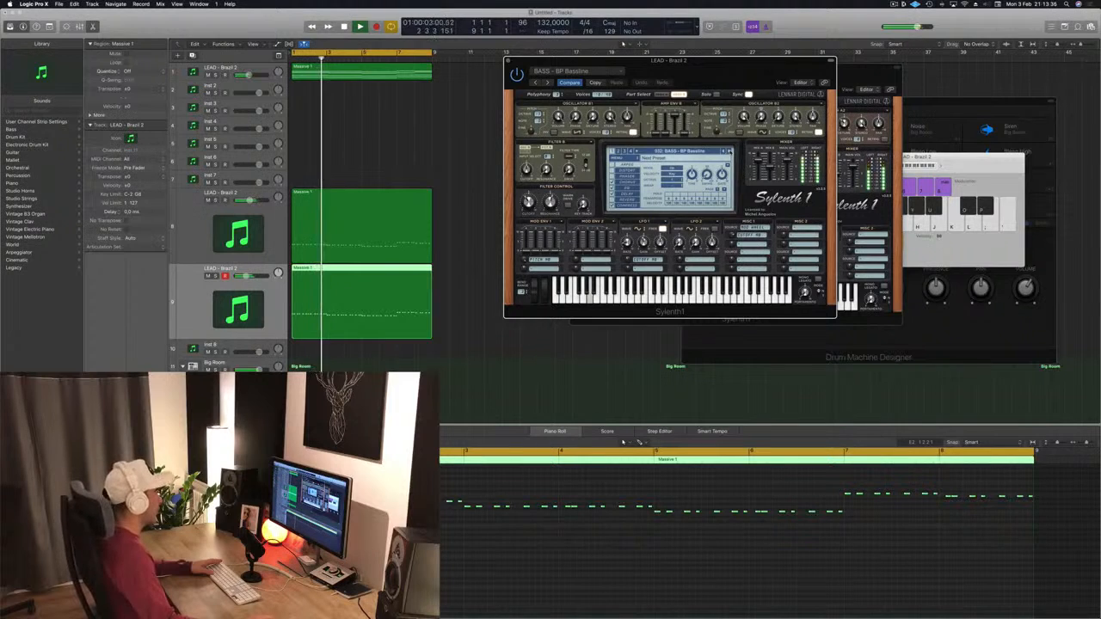
{"action": "left_click", "coordinate": [731, 151]}
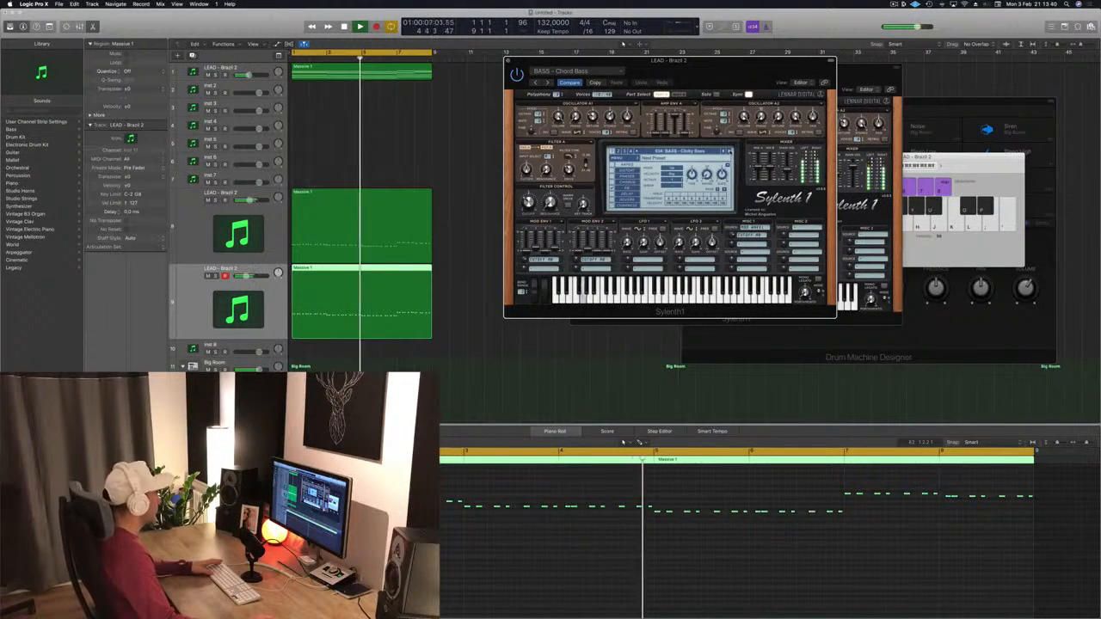
{"action": "left_click", "coordinate": [731, 151]}
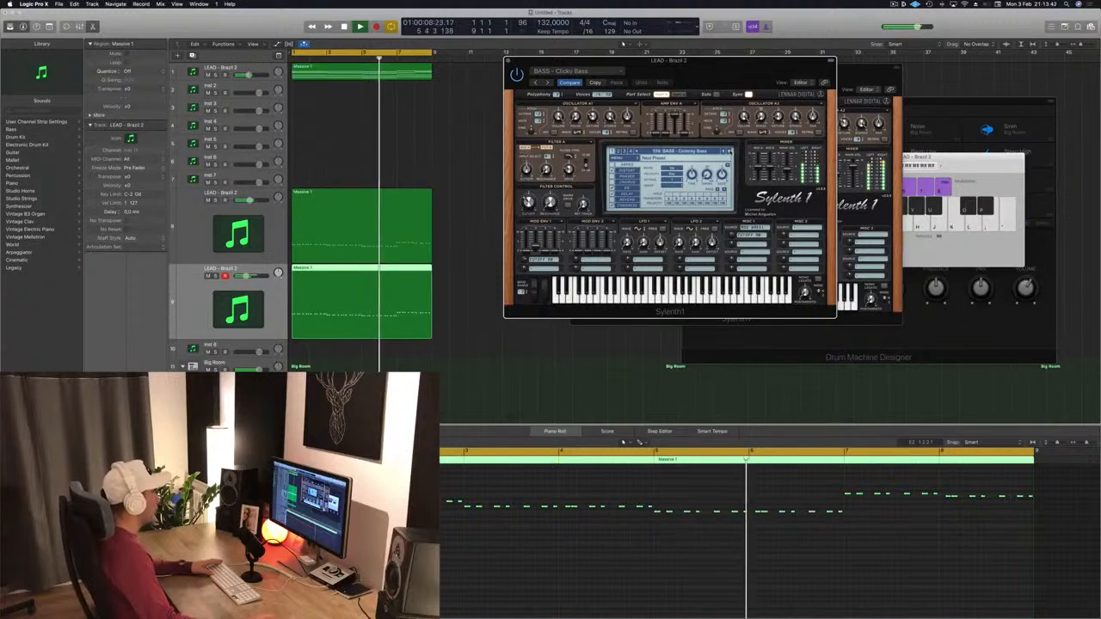
{"action": "left_click", "coordinate": [730, 151]}
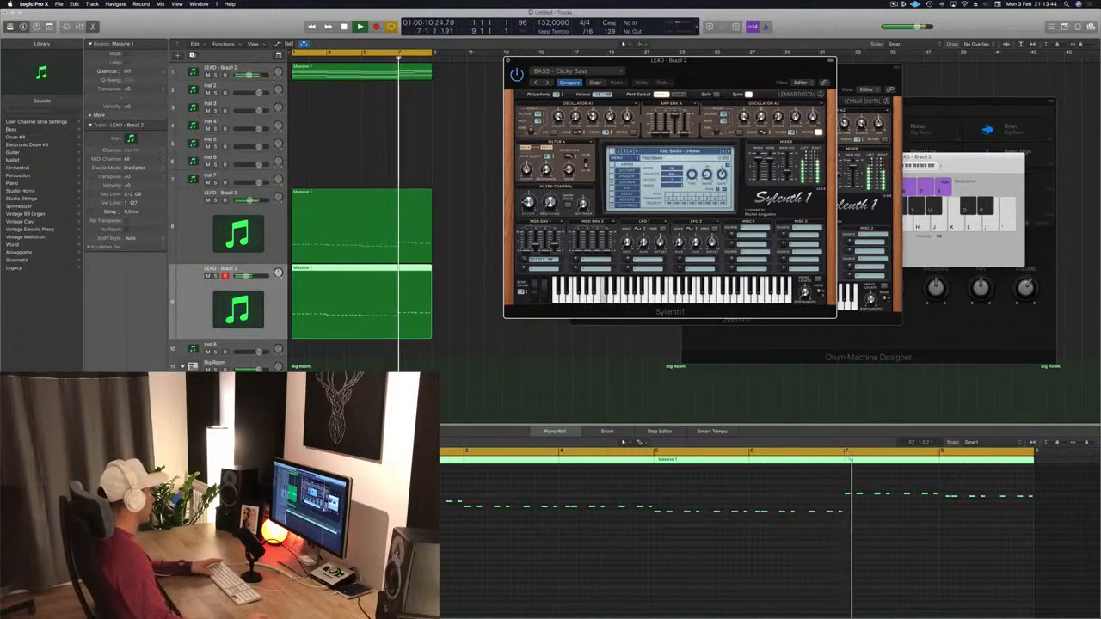
{"action": "key", "text": "Return"}
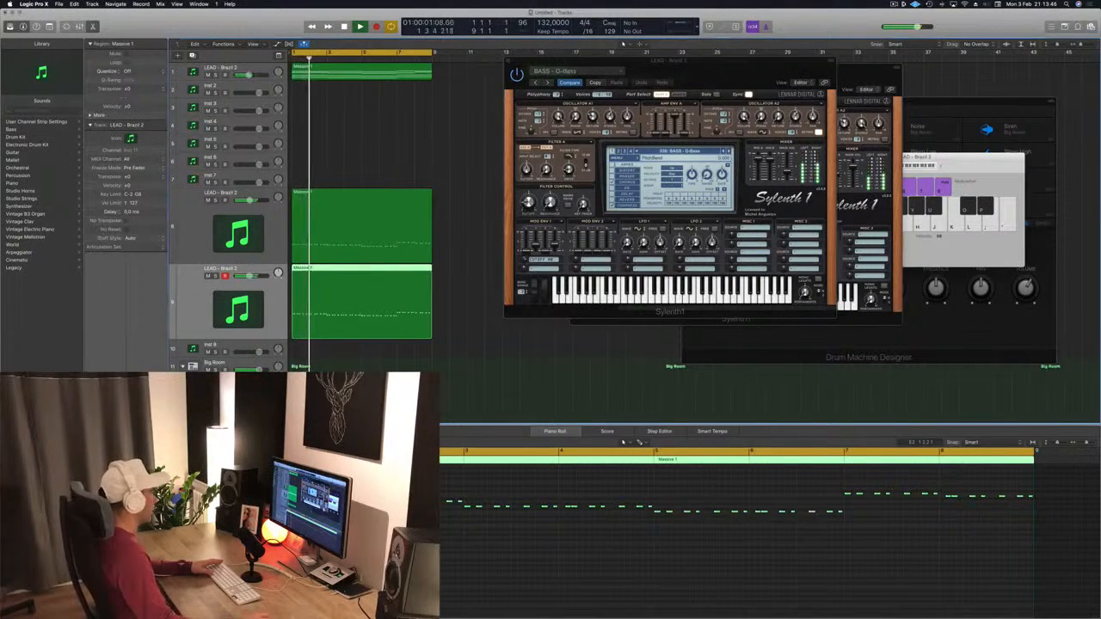
{"action": "left_click", "coordinate": [731, 151]}
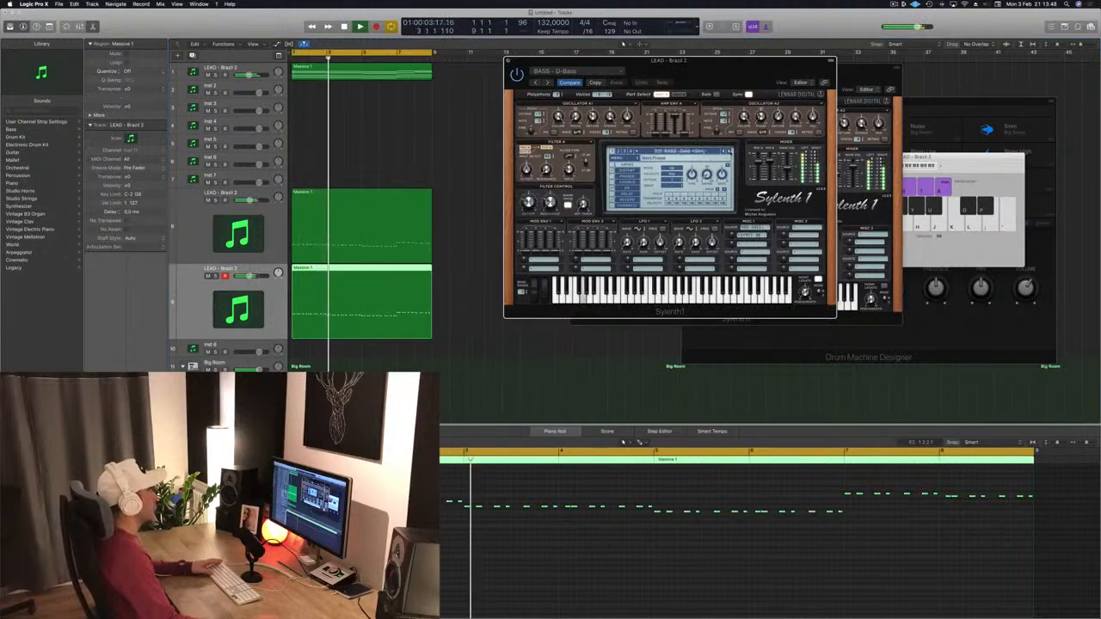
{"action": "left_click", "coordinate": [730, 152]}
{"action": "left_click", "coordinate": [730, 152]}
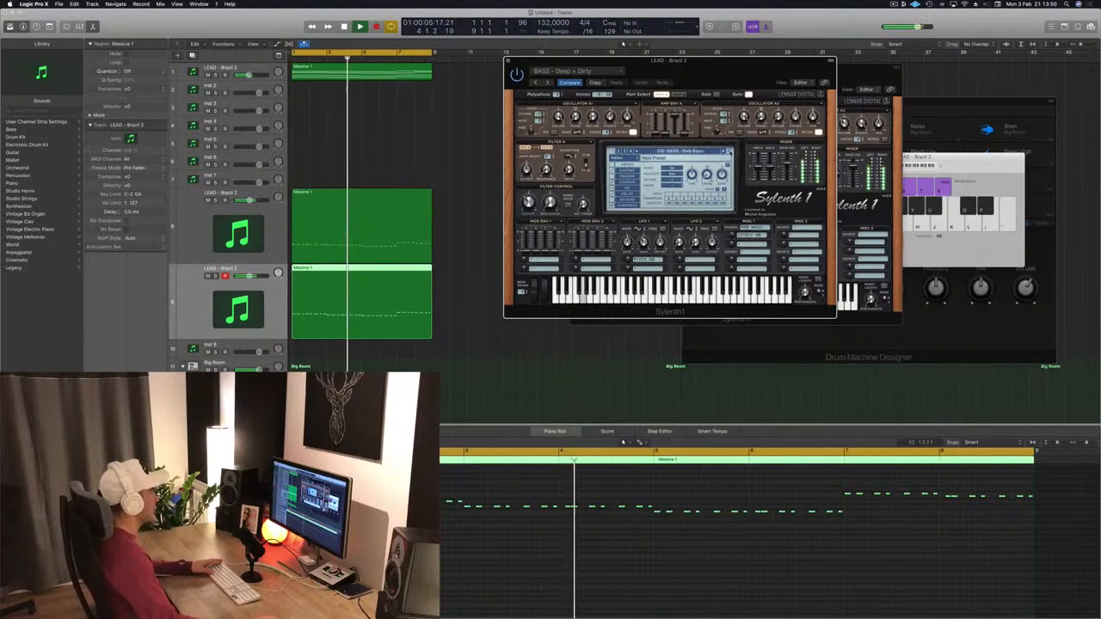
{"action": "left_click", "coordinate": [731, 152]}
{"action": "left_click", "coordinate": [730, 152]}
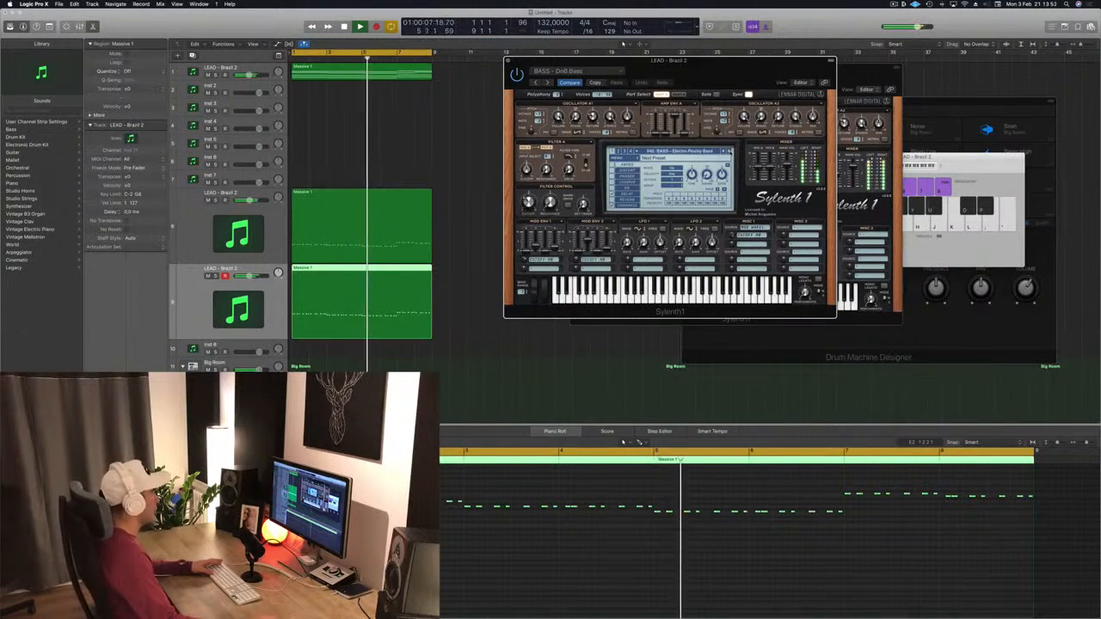
{"action": "left_click", "coordinate": [731, 151]}
{"action": "left_click", "coordinate": [731, 151]}
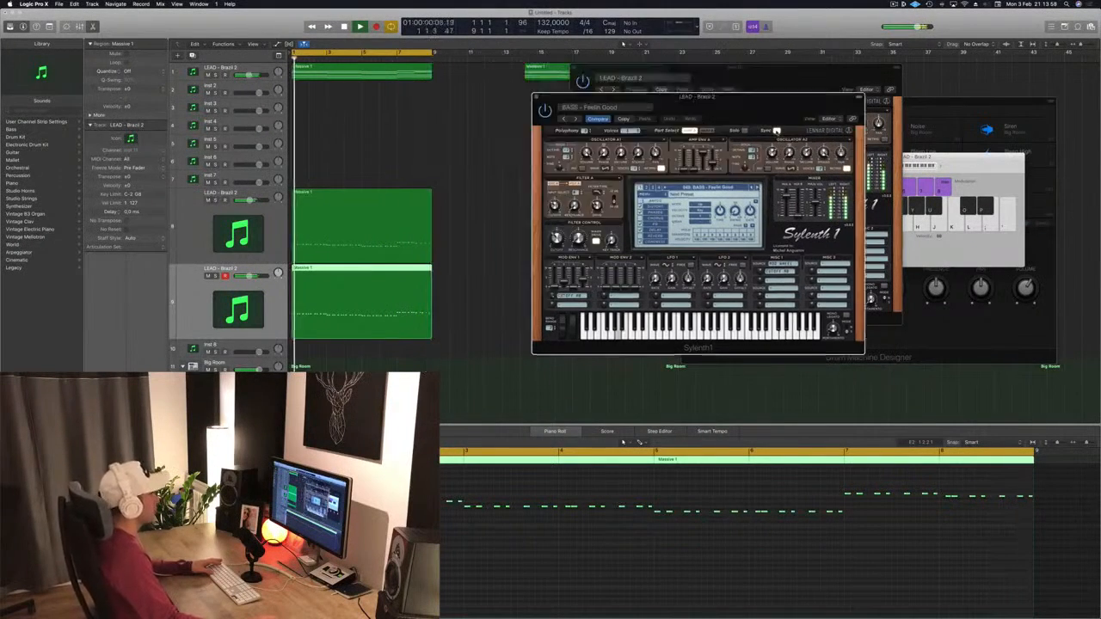
Step: Compare the lead layers by toggling the mutes of the two lower lead tracks during playback, then close the bass plugin window
{"action": "left_click_drag", "start_coordinate": [777, 130], "coordinate": [778, 137]}
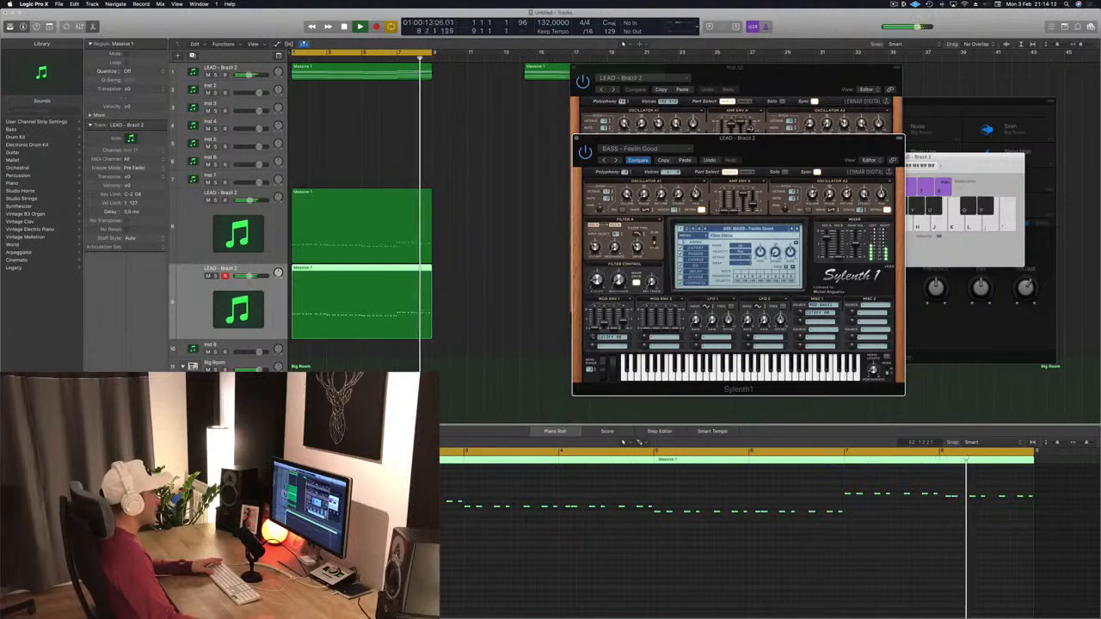
{"action": "left_click_drag", "start_coordinate": [732, 139], "coordinate": [672, 122]}
{"action": "key", "text": "space"}
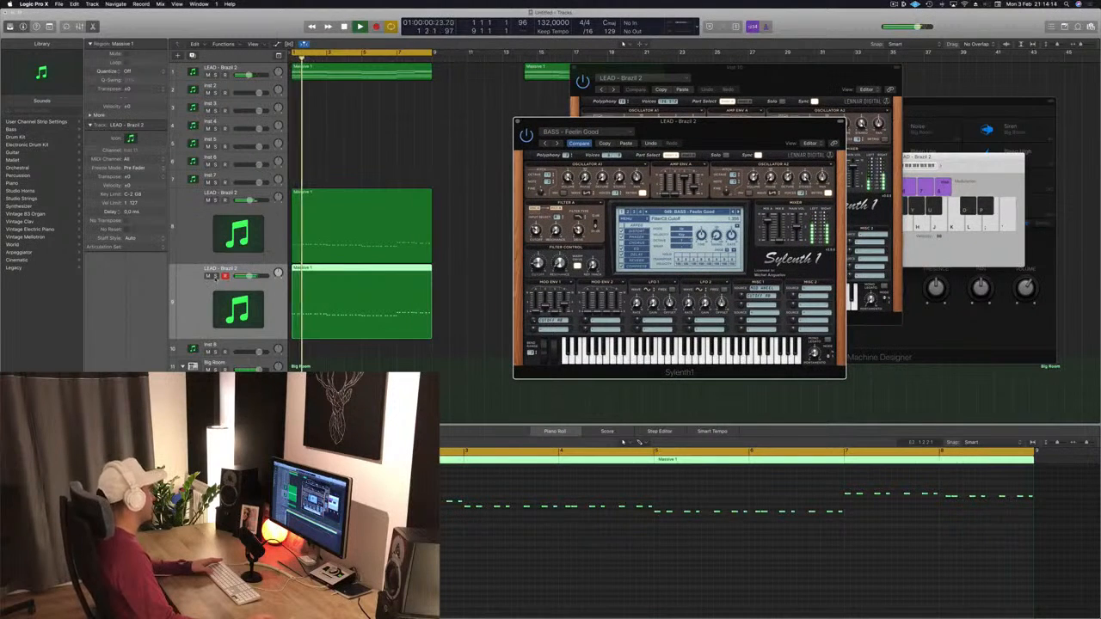
{"action": "left_click", "coordinate": [215, 276]}
{"action": "left_click", "coordinate": [215, 276]}
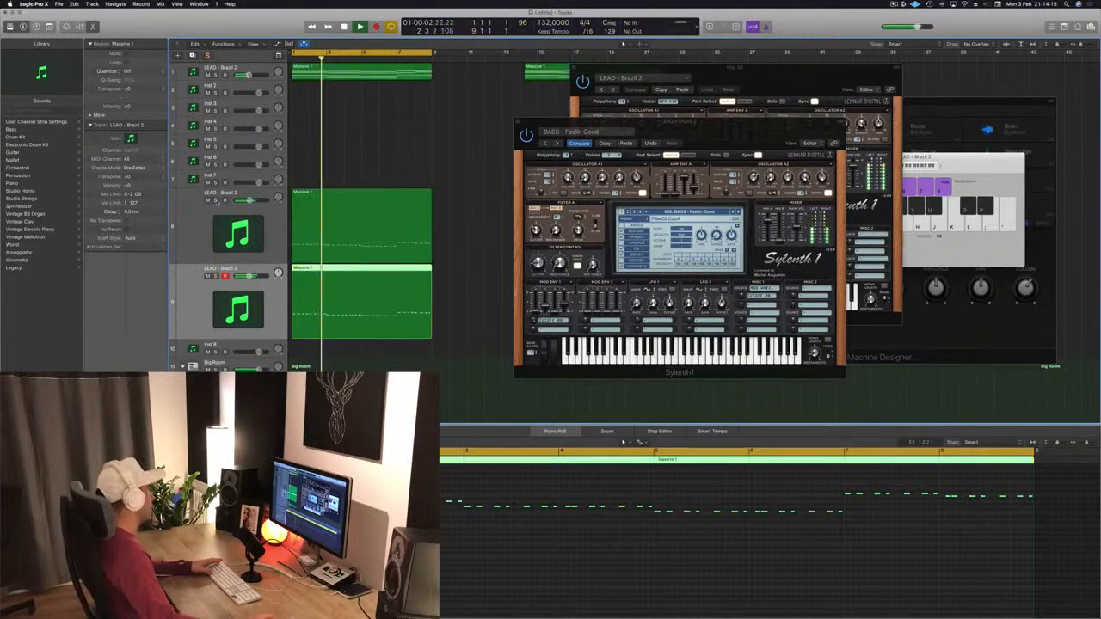
{"action": "left_click", "coordinate": [216, 201]}
{"action": "left_click", "coordinate": [215, 200]}
{"action": "left_click", "coordinate": [209, 201]}
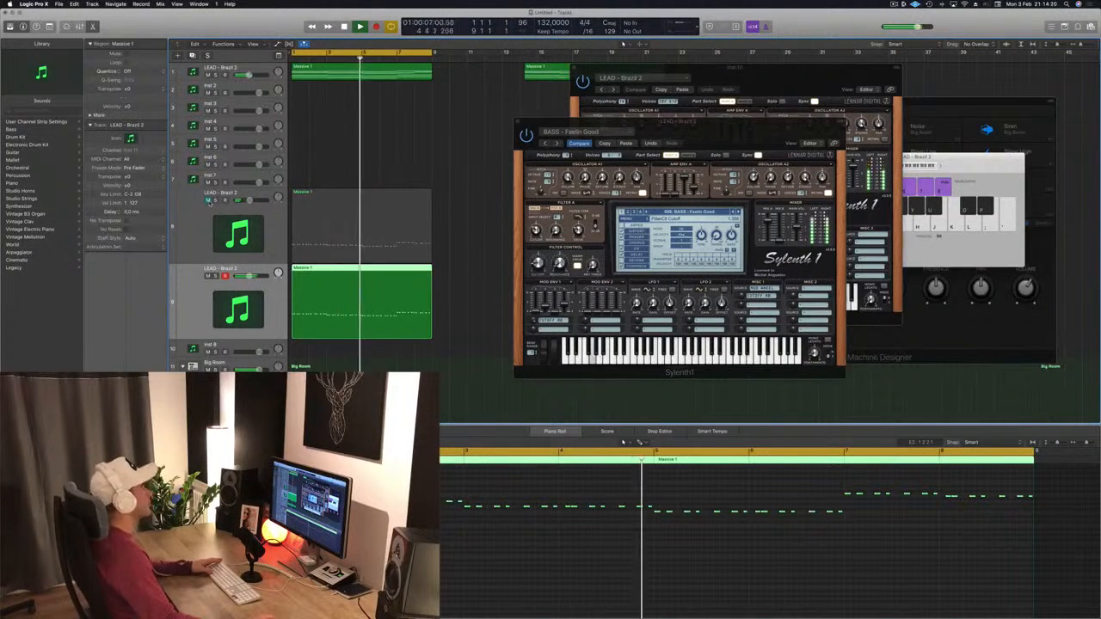
{"action": "left_click", "coordinate": [208, 201]}
{"action": "key", "text": "Return"}
{"action": "left_click_drag", "start_coordinate": [694, 133], "coordinate": [517, 131]}
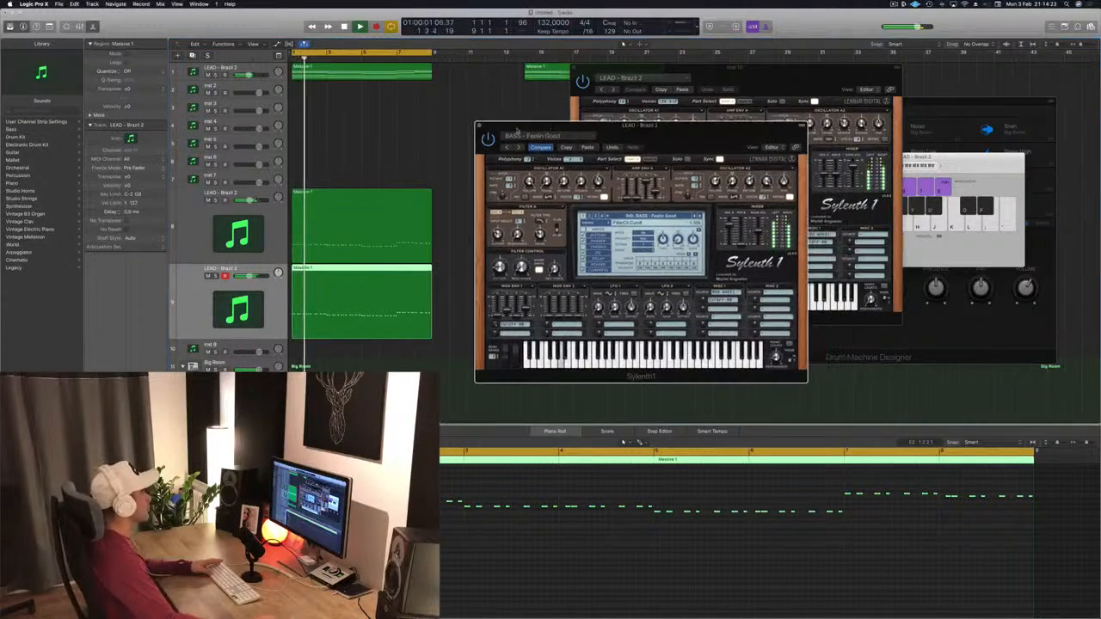
{"action": "left_click", "coordinate": [479, 126]}
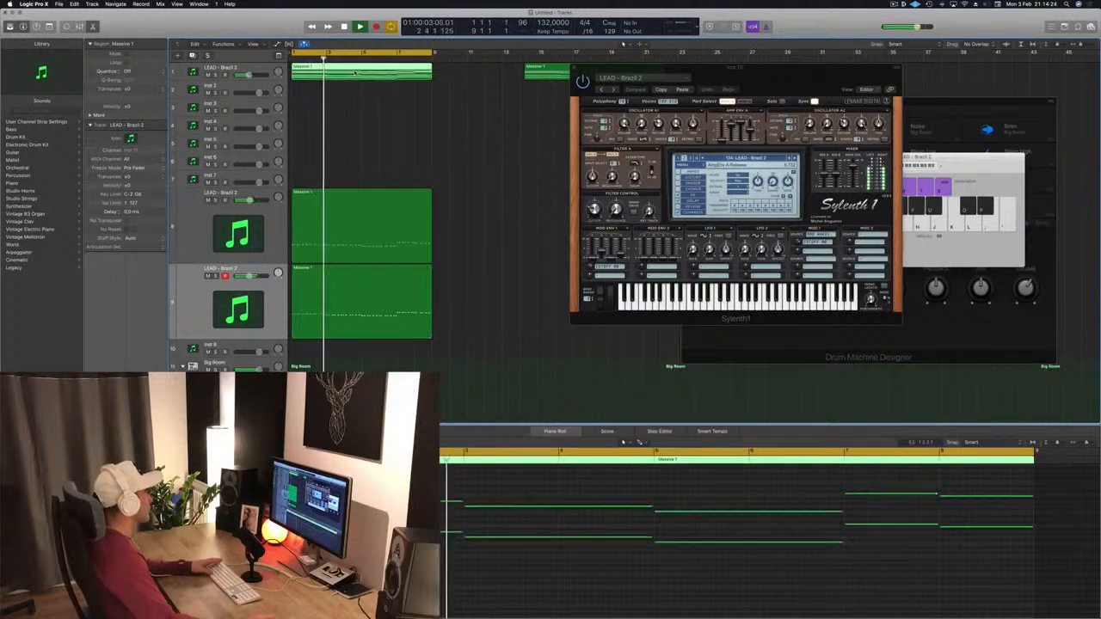
Step: Create two new tracks duplicating the settings of the top LEAD - Brazil 1 track
{"action": "left_click_drag", "start_coordinate": [633, 73], "coordinate": [672, 73]}
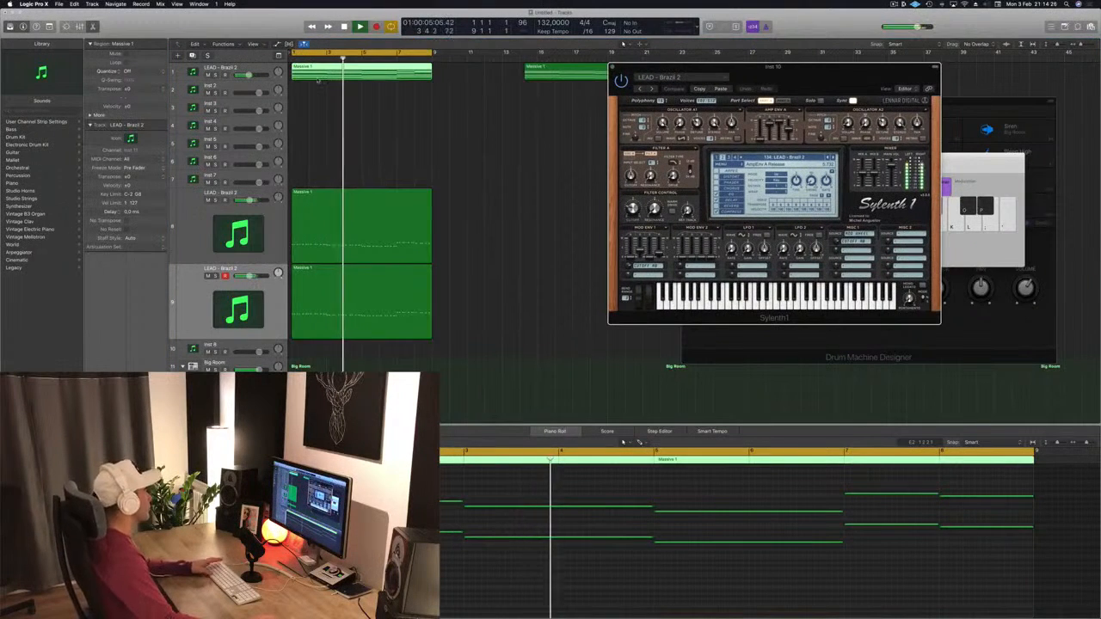
{"action": "key", "text": "space"}
{"action": "key", "text": "space"}
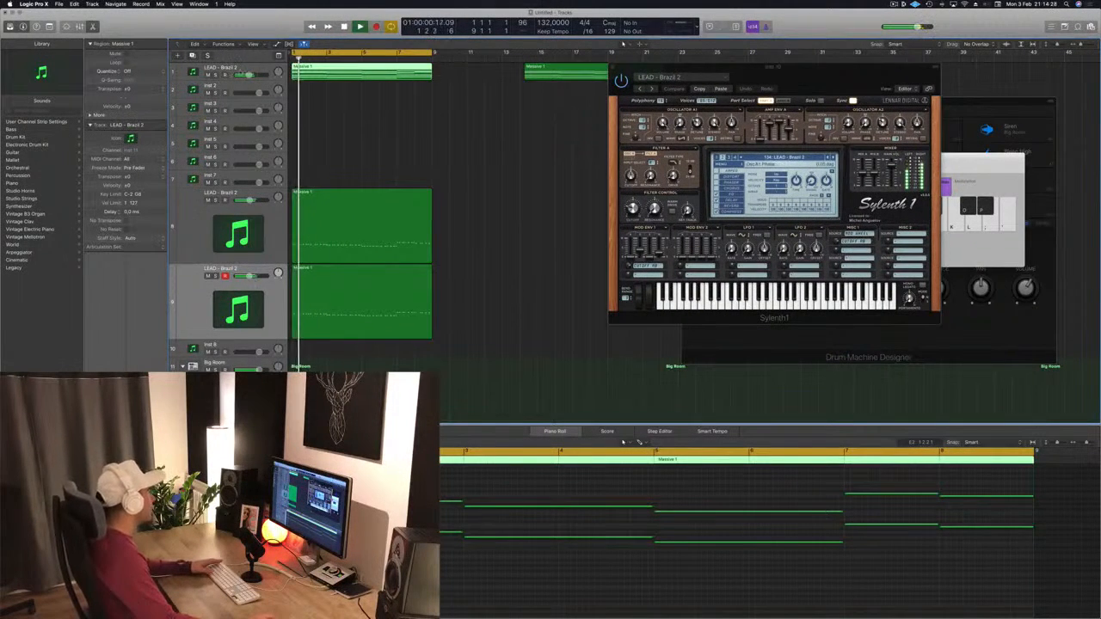
{"action": "left_click", "coordinate": [239, 70]}
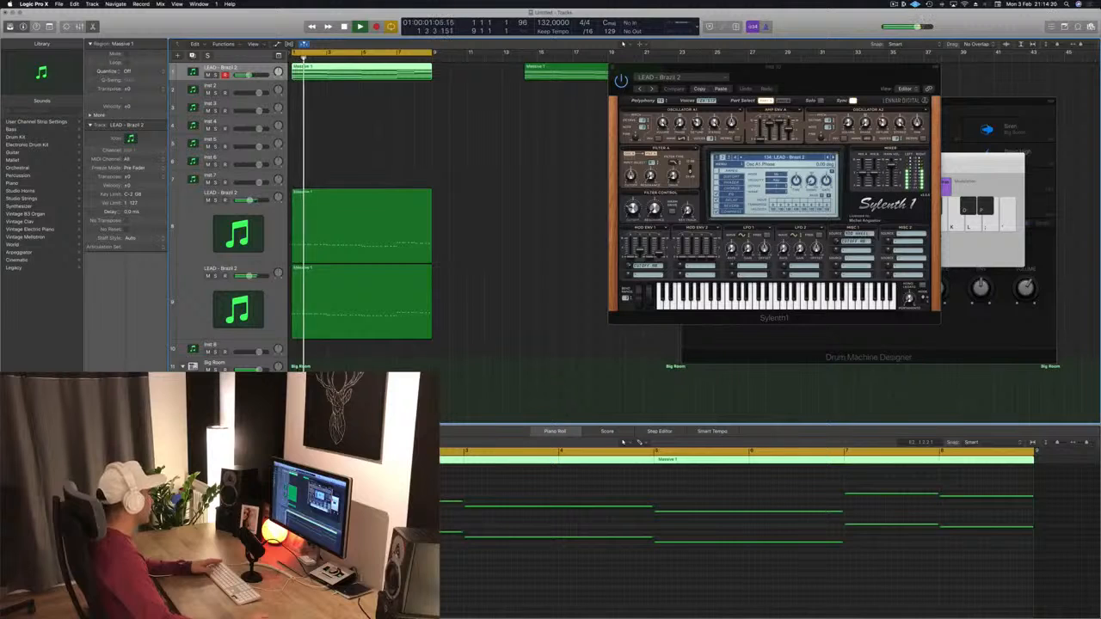
{"action": "left_click_drag", "start_coordinate": [739, 89], "coordinate": [763, 89]}
{"action": "key", "text": "space"}
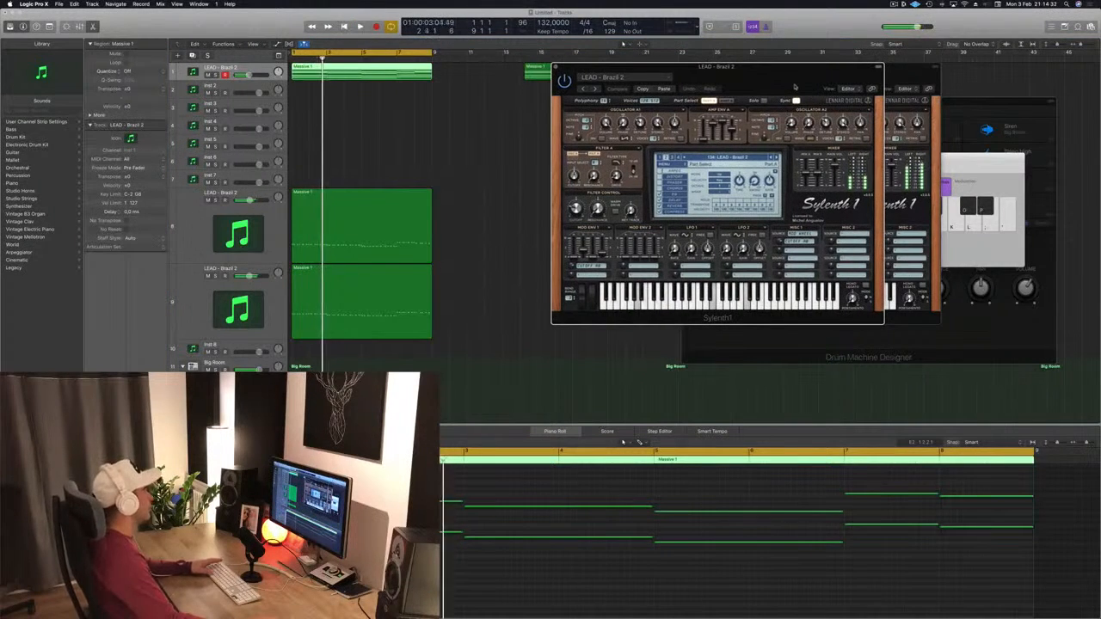
{"action": "left_click", "coordinate": [247, 71]}
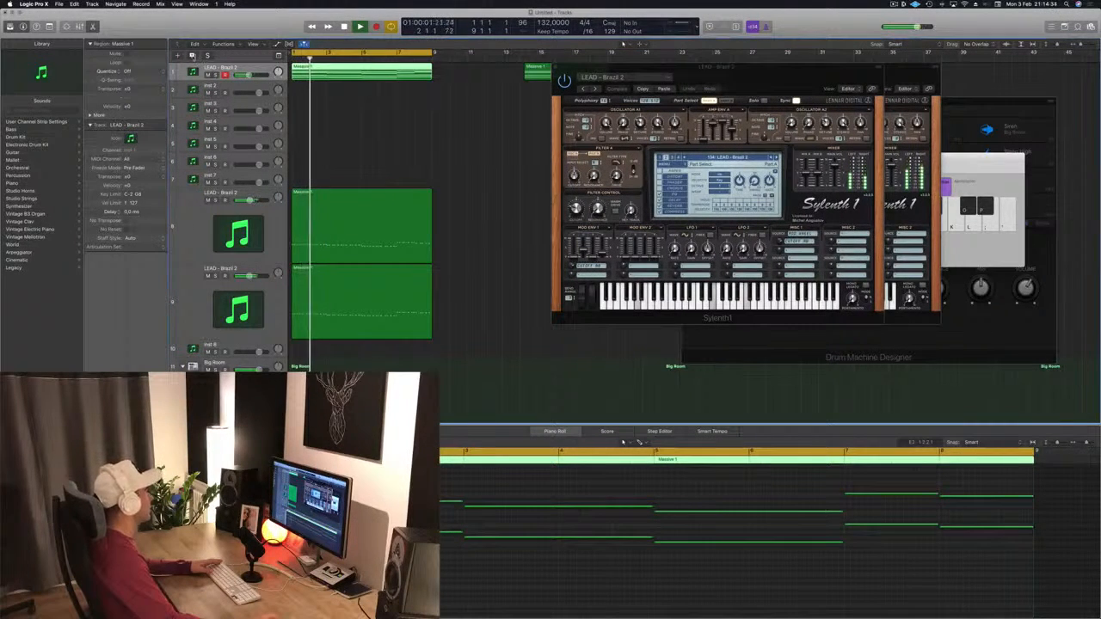
{"action": "key", "text": "super+d"}
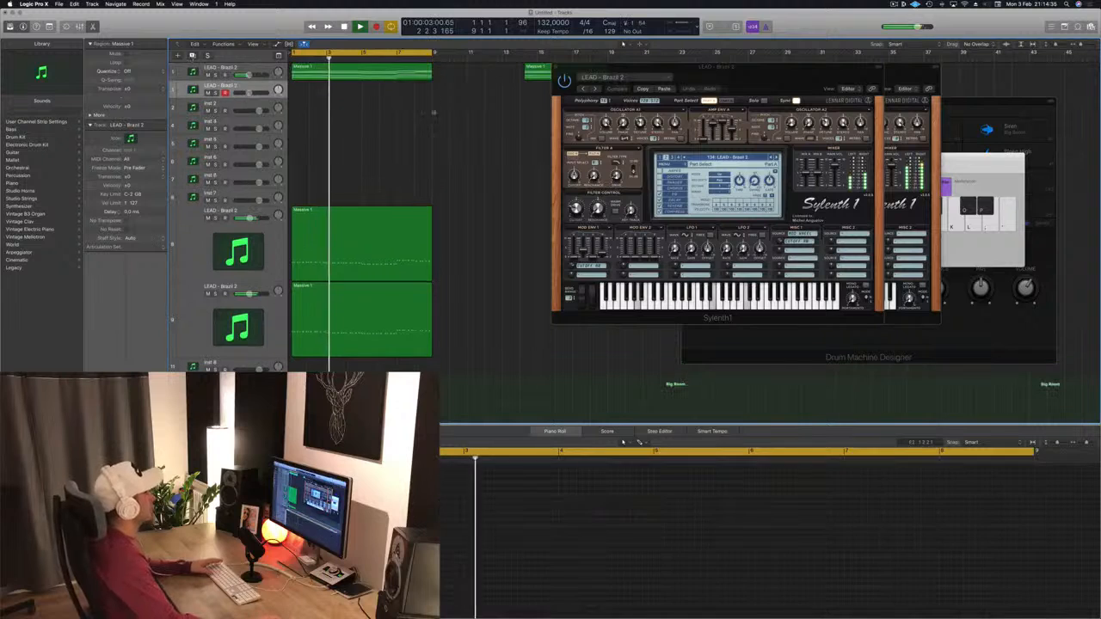
{"action": "key", "text": "super+d"}
{"action": "key", "text": "Return"}
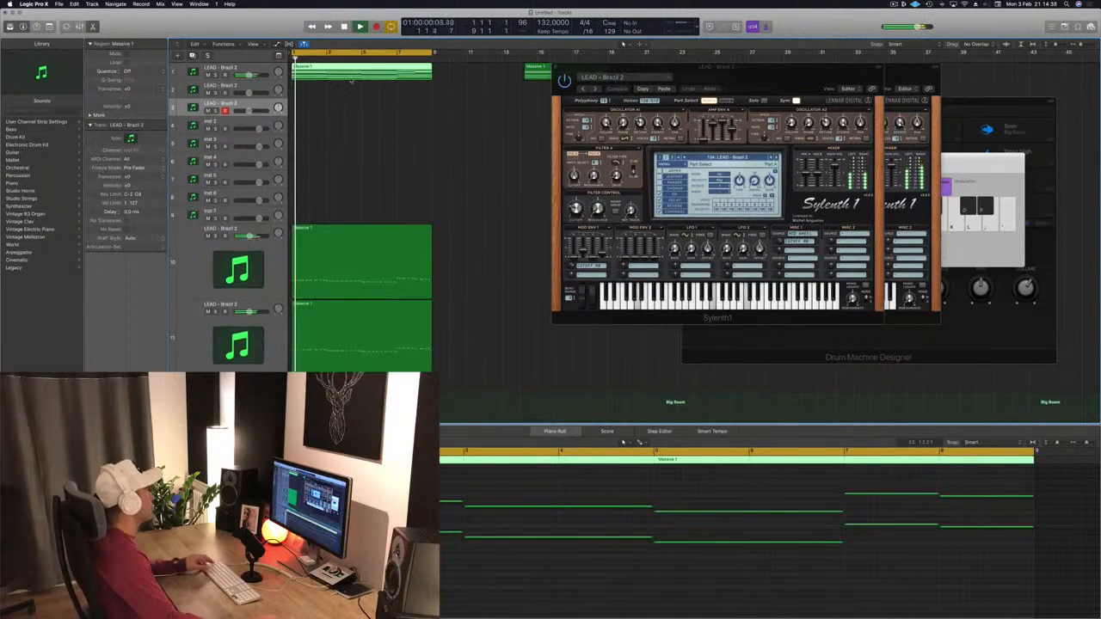
Step: Copy the top lead region onto the first duplicated track and play it back
{"action": "left_click_drag", "start_coordinate": [351, 80], "coordinate": [318, 76]}
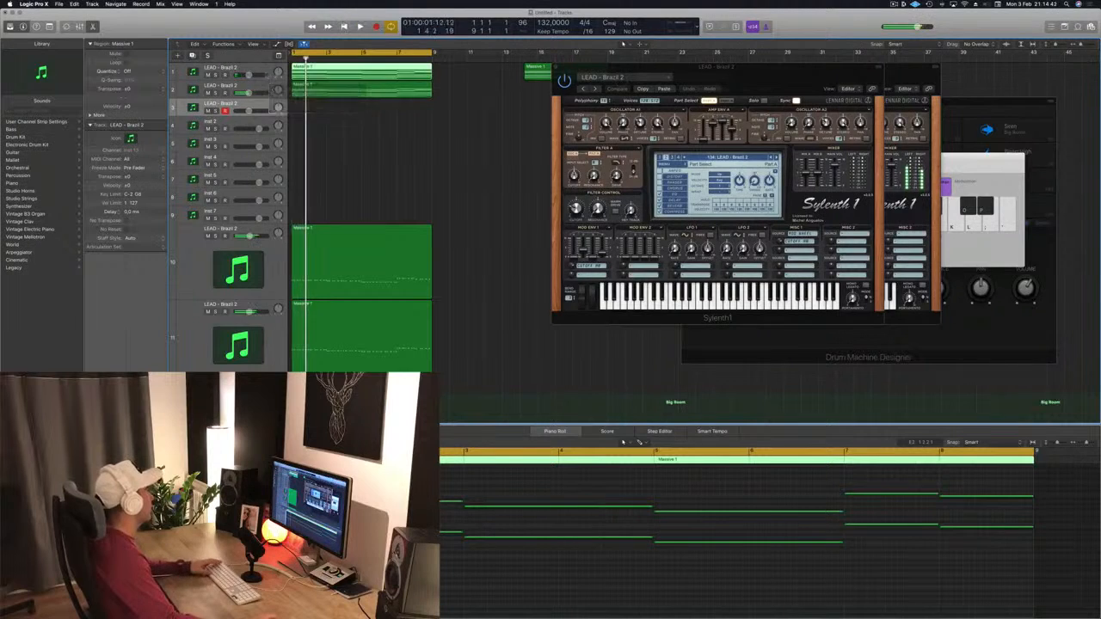
{"action": "left_click", "coordinate": [208, 76]}
{"action": "key", "text": "space"}
{"action": "left_click", "coordinate": [269, 86]}
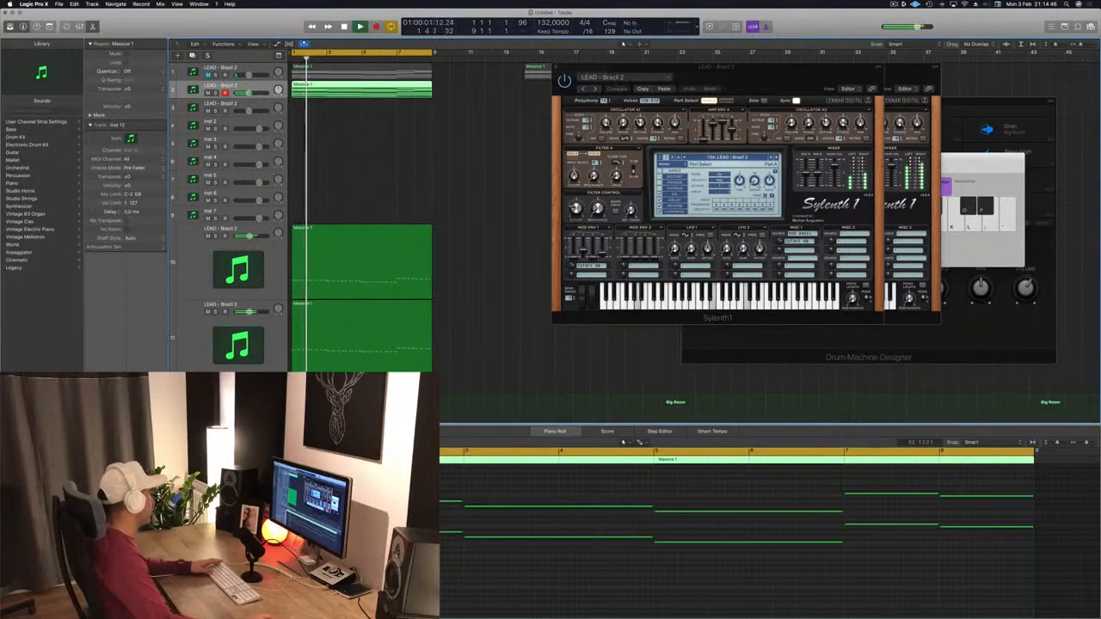
Step: Open the duplicated track's Sylenth1, browse the LEAD presets and load LEAD - Central Park, then play back
{"action": "double_click", "coordinate": [192, 89]}
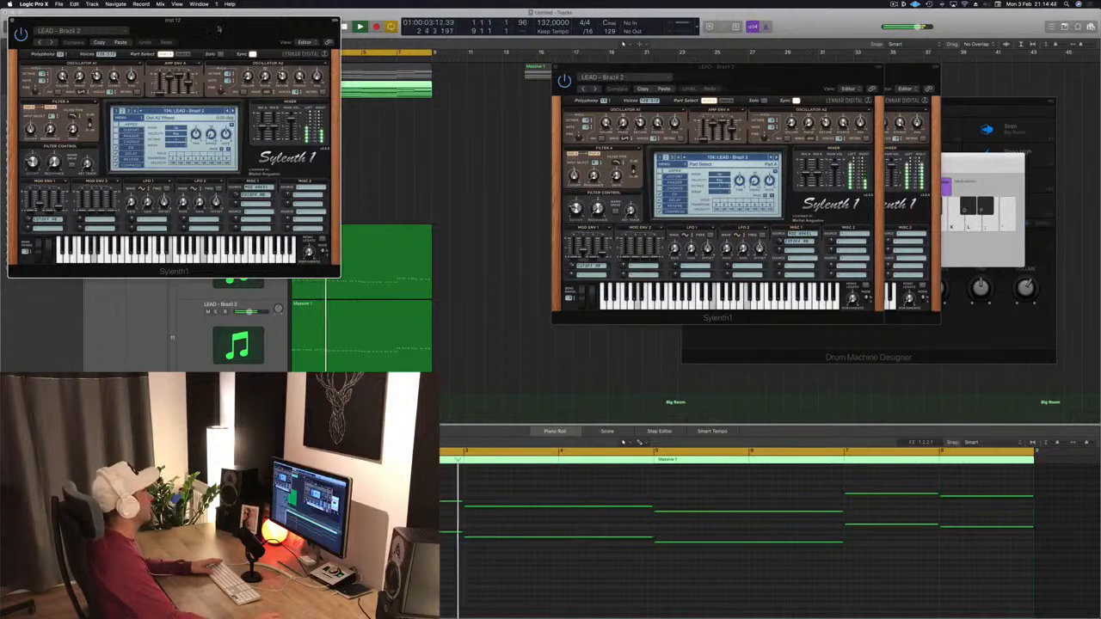
{"action": "left_click_drag", "start_coordinate": [218, 29], "coordinate": [555, 143]}
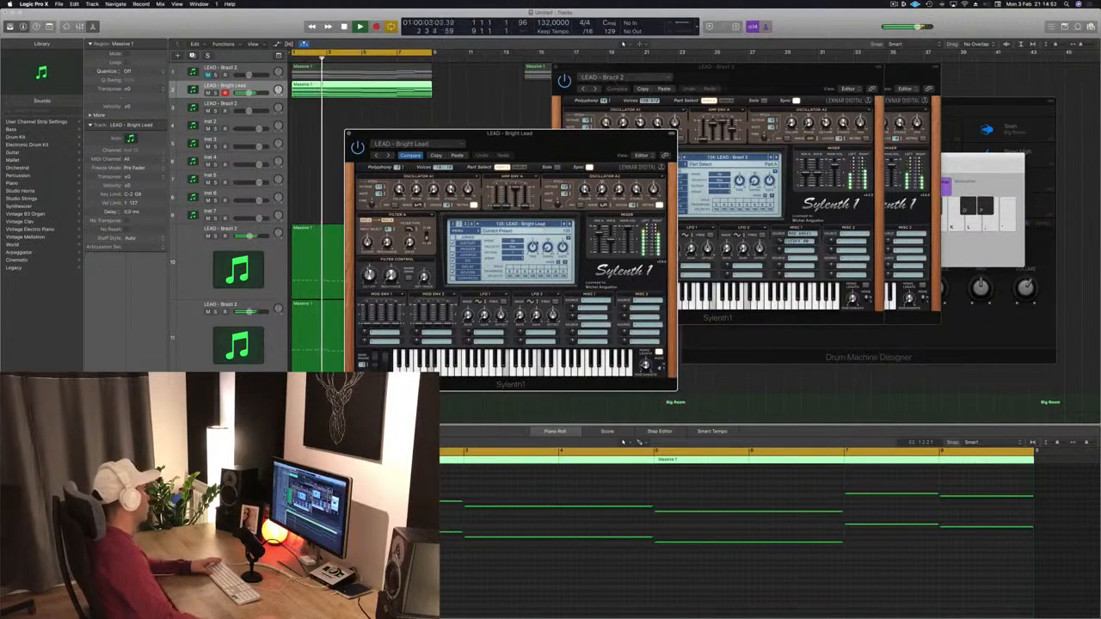
{"action": "left_click_drag", "start_coordinate": [249, 93], "coordinate": [244, 93]}
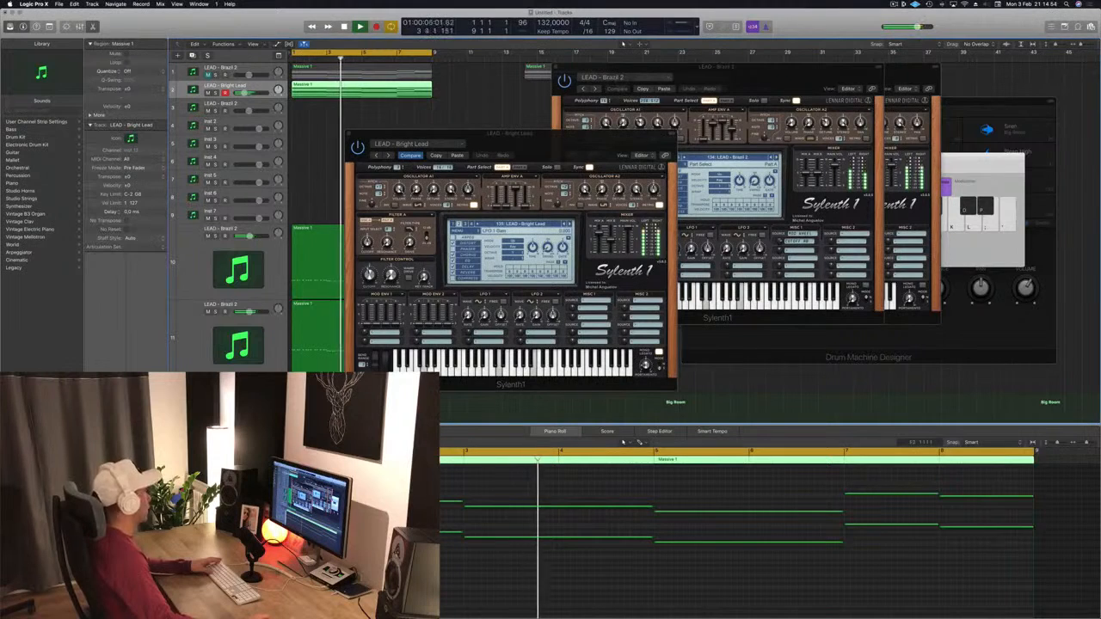
{"action": "left_click", "coordinate": [570, 225]}
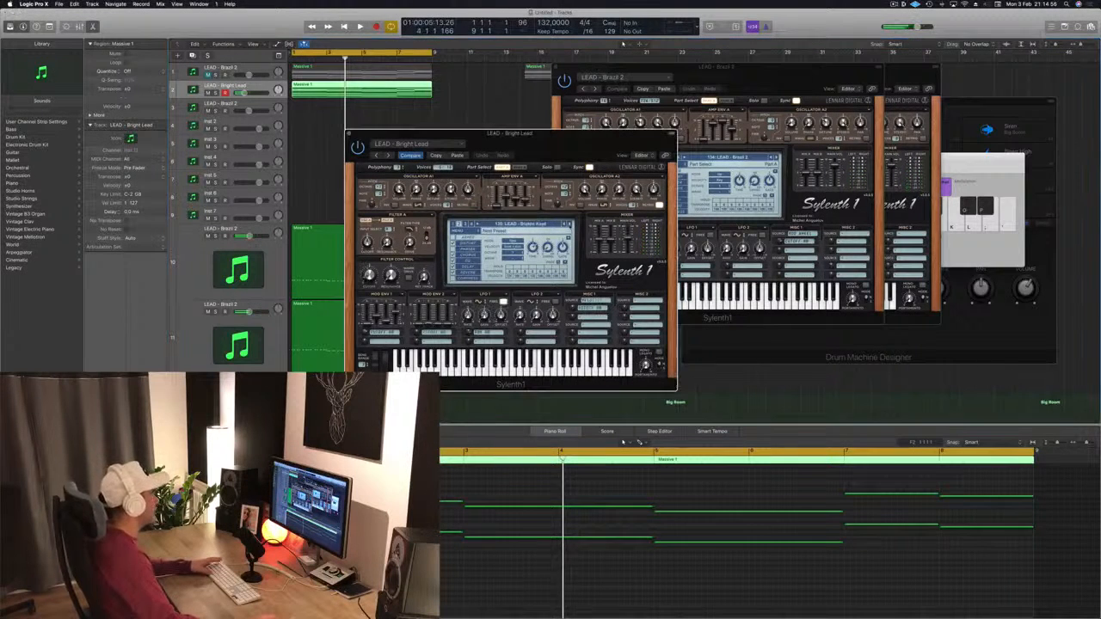
{"action": "left_click", "coordinate": [569, 225]}
{"action": "left_click", "coordinate": [569, 225]}
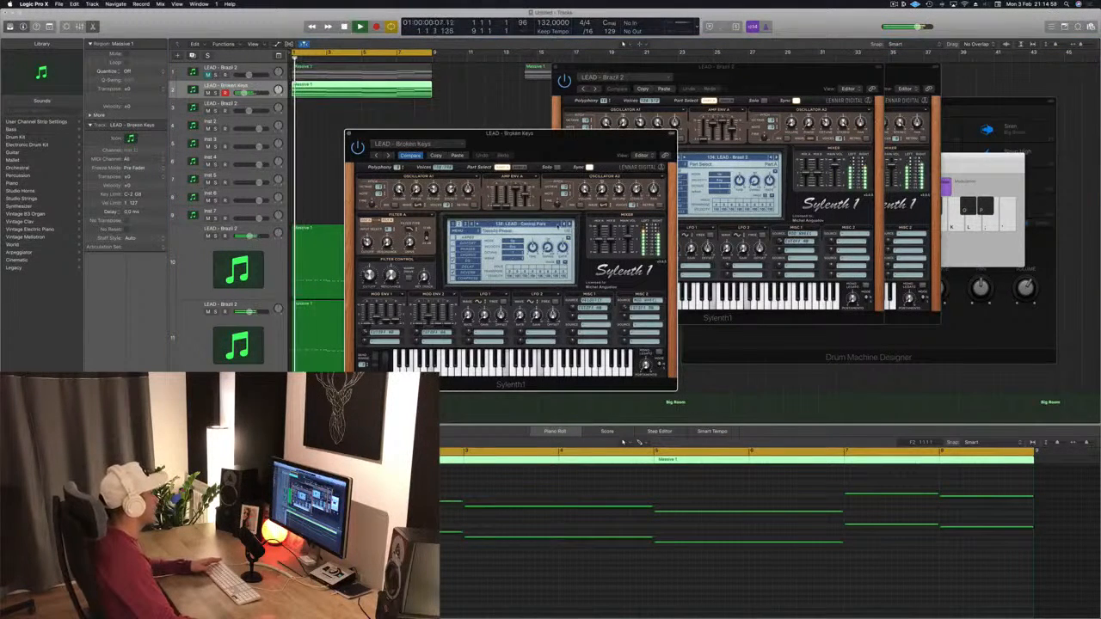
{"action": "left_click", "coordinate": [553, 225]}
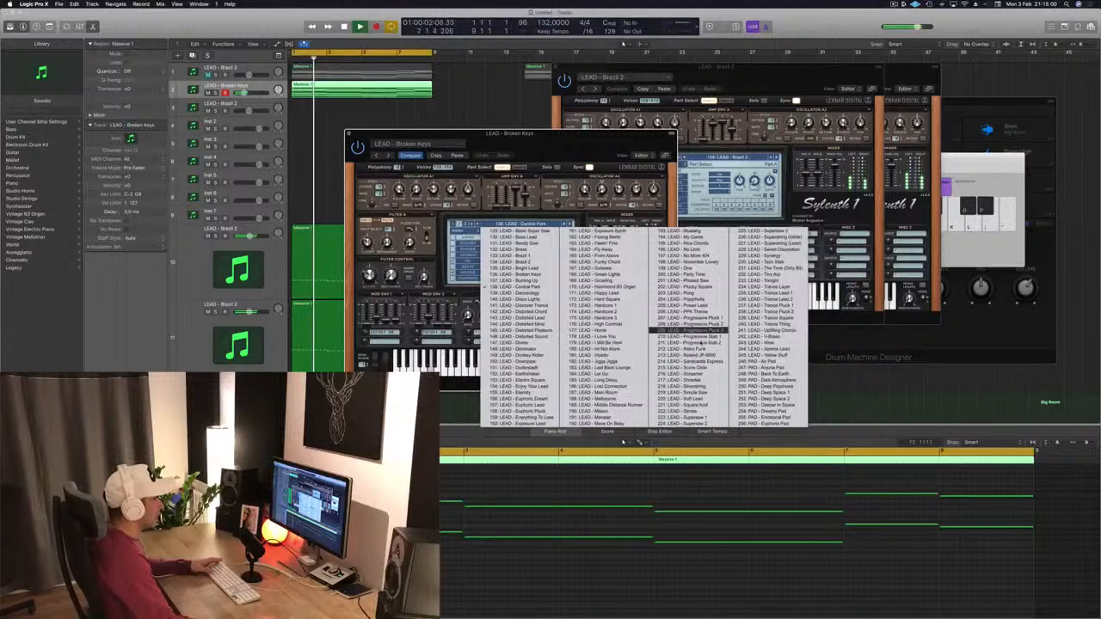
{"action": "left_click", "coordinate": [758, 365]}
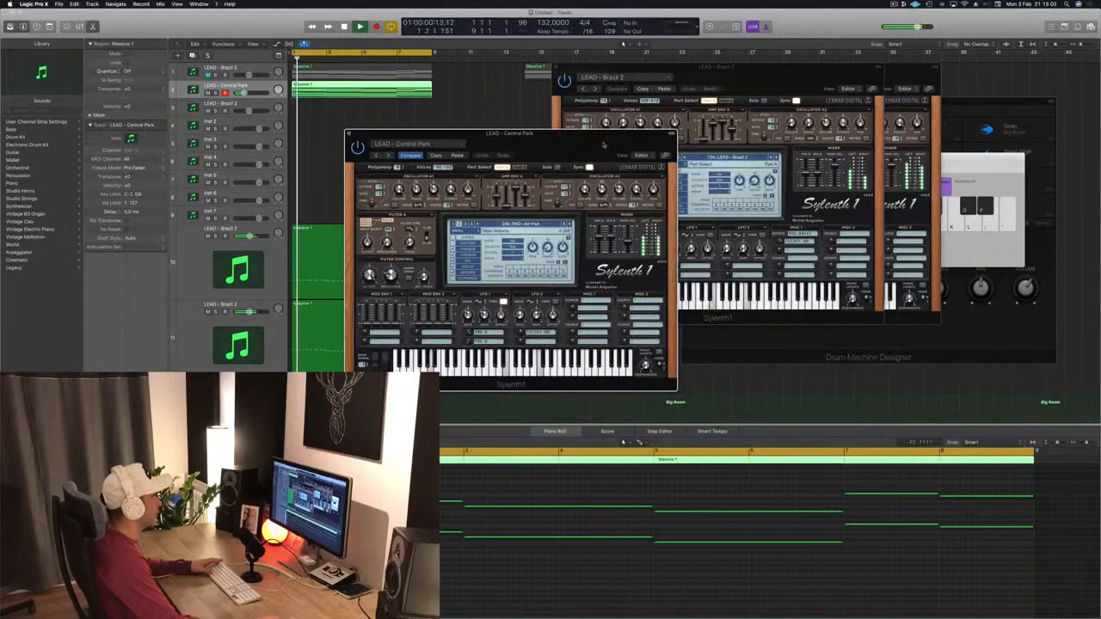
{"action": "left_click_drag", "start_coordinate": [580, 156], "coordinate": [731, 149]}
{"action": "key", "text": "space"}
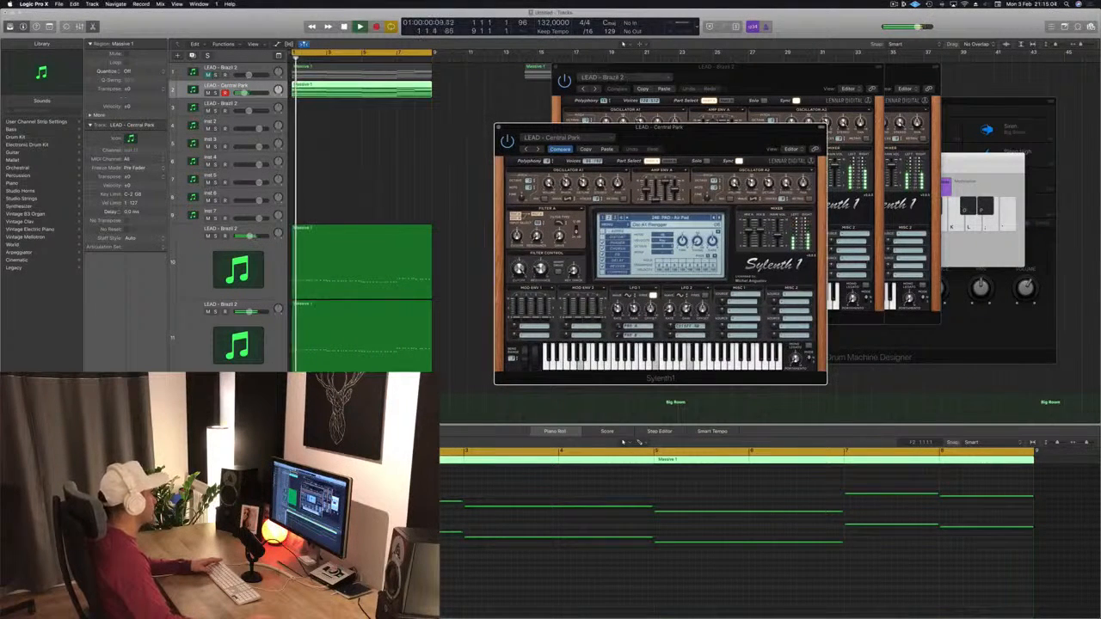
Step: Step through presets on the duplicated track's Sylenth1 to PAD - Arjuna Pad and audition it during playback
{"action": "key", "text": "Return"}
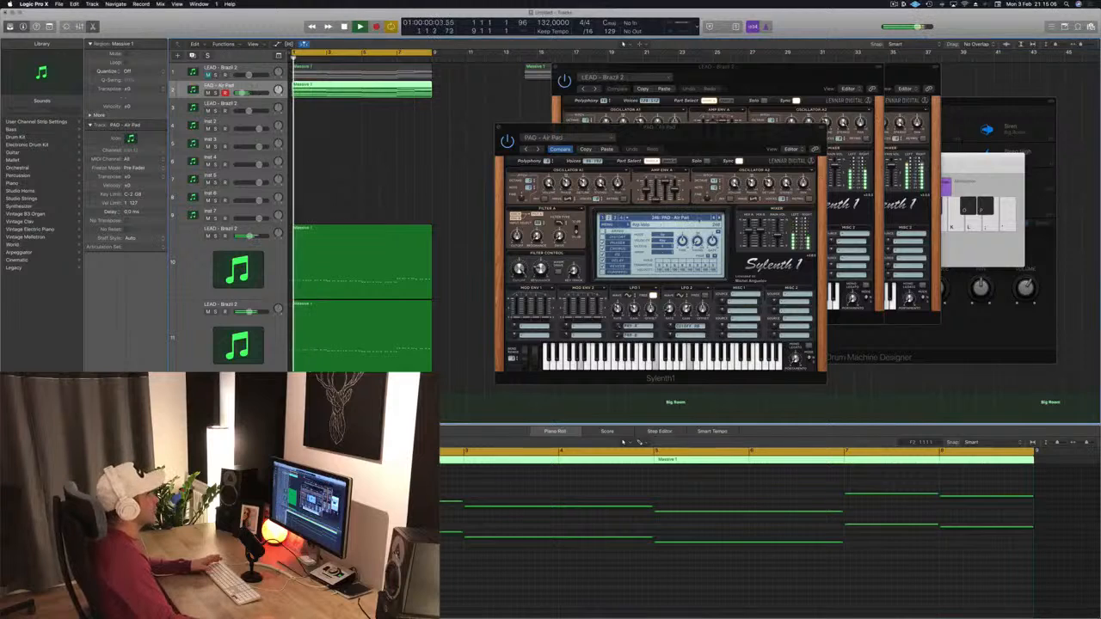
{"action": "left_click", "coordinate": [719, 219]}
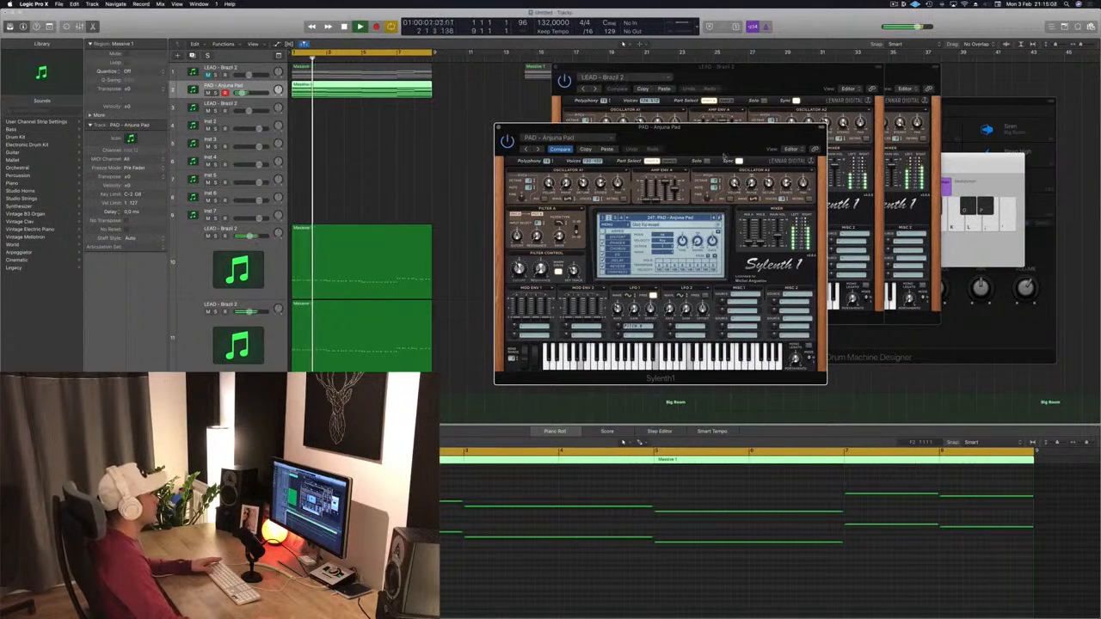
{"action": "left_click_drag", "start_coordinate": [713, 138], "coordinate": [762, 133]}
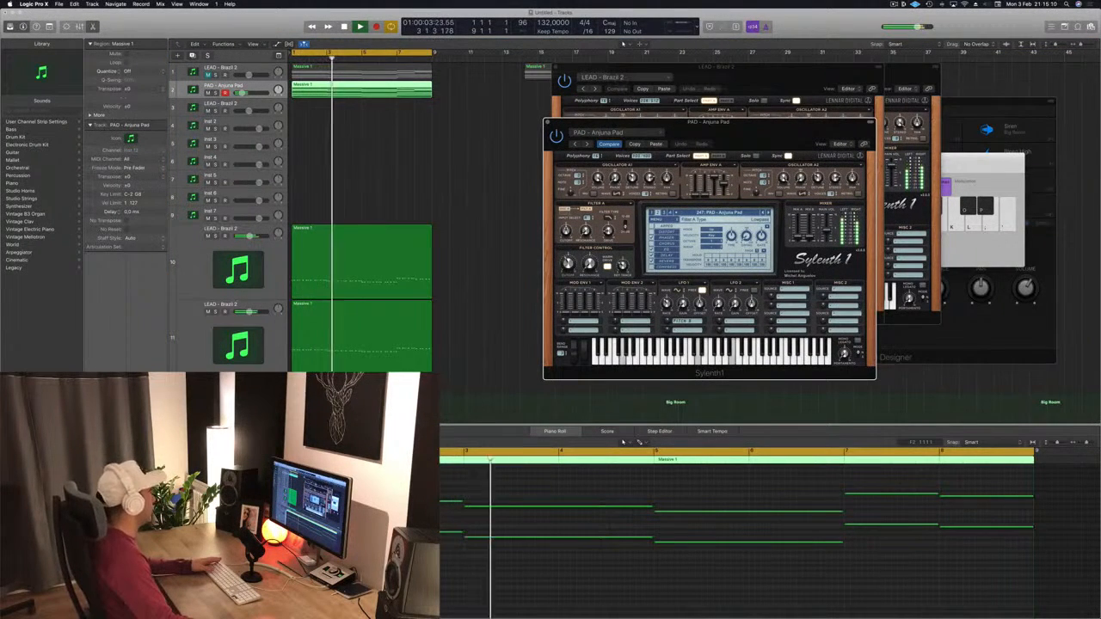
{"action": "left_click", "coordinate": [242, 92]}
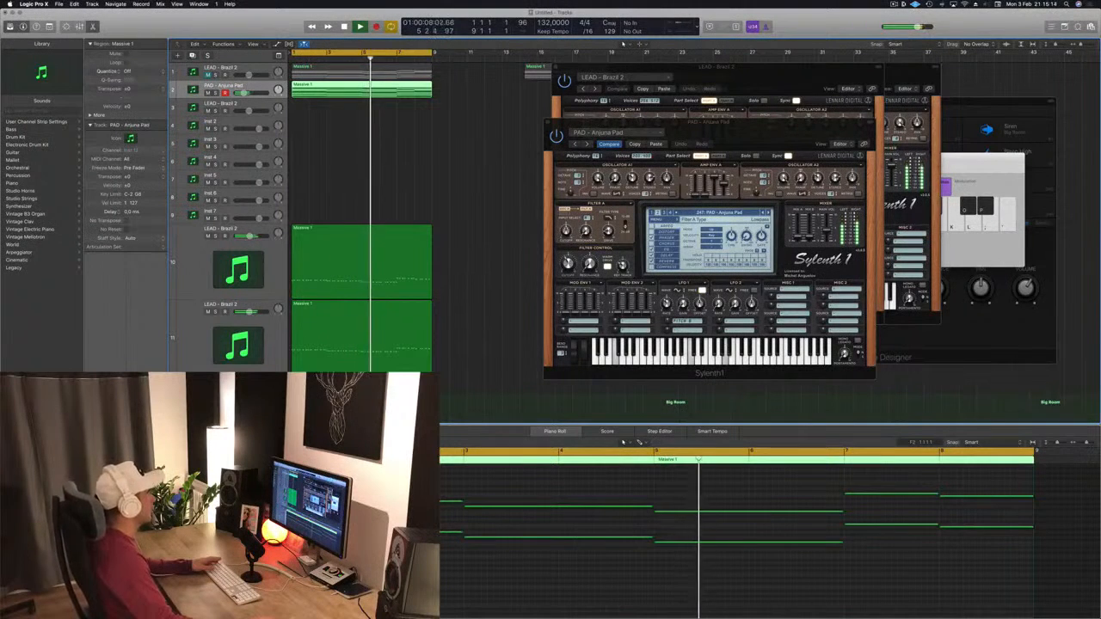
{"action": "left_click_drag", "start_coordinate": [724, 136], "coordinate": [670, 140]}
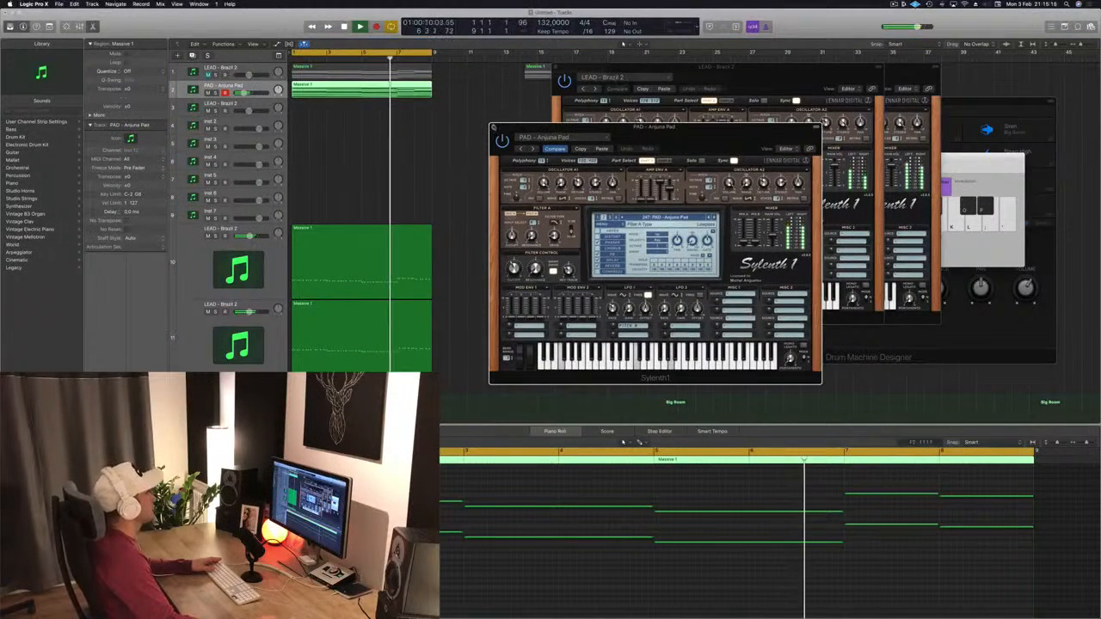
Step: Close the open Sylenth1 windows and toggle the top lead track's mute, returning playback to the start
{"action": "key", "text": "super+w"}
{"action": "left_click_drag", "start_coordinate": [580, 72], "coordinate": [398, 157]}
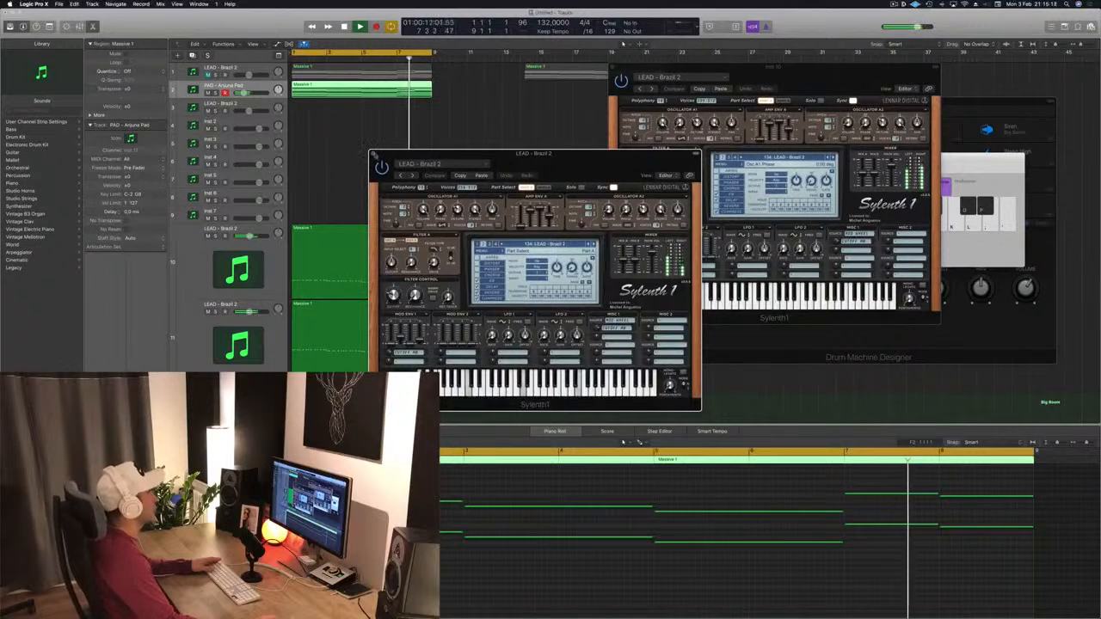
{"action": "left_click", "coordinate": [374, 156]}
{"action": "left_click", "coordinate": [263, 69]}
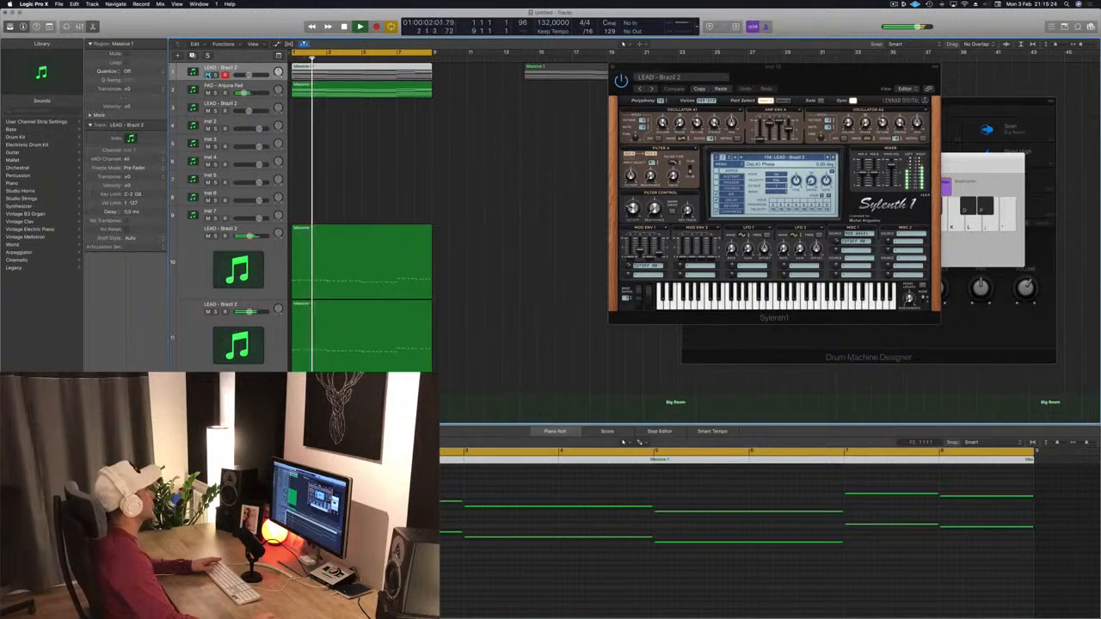
{"action": "left_click", "coordinate": [208, 76]}
{"action": "key", "text": "Return"}
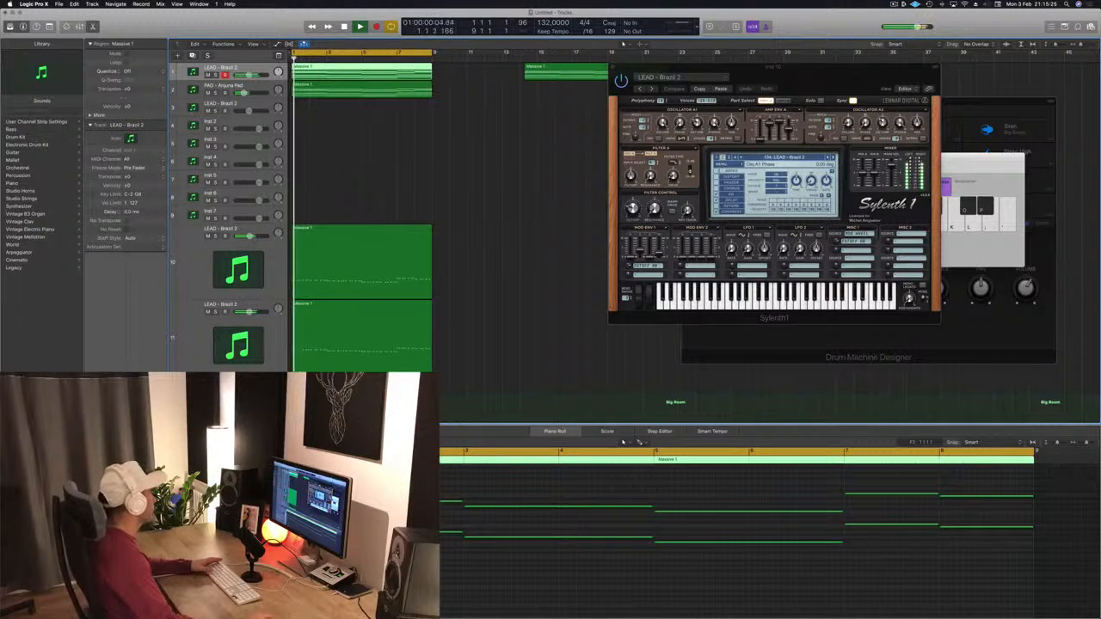
Step: Open the top lead region in the Piano Roll and lengthen its notes
{"action": "left_click", "coordinate": [105, 419]}
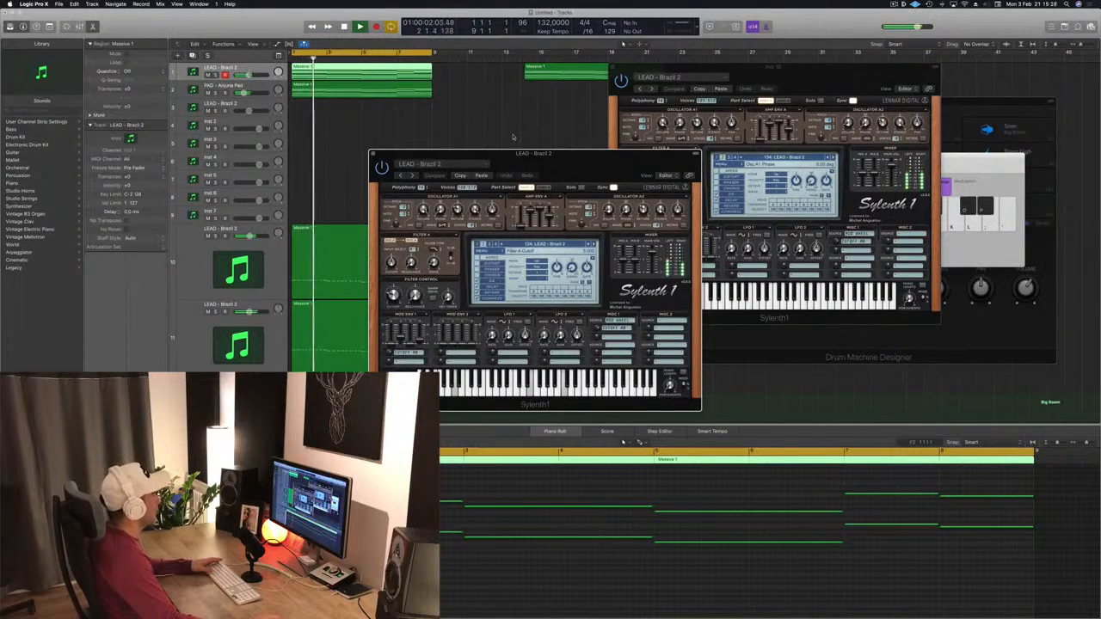
{"action": "key", "text": "space"}
{"action": "double_click", "coordinate": [392, 73]}
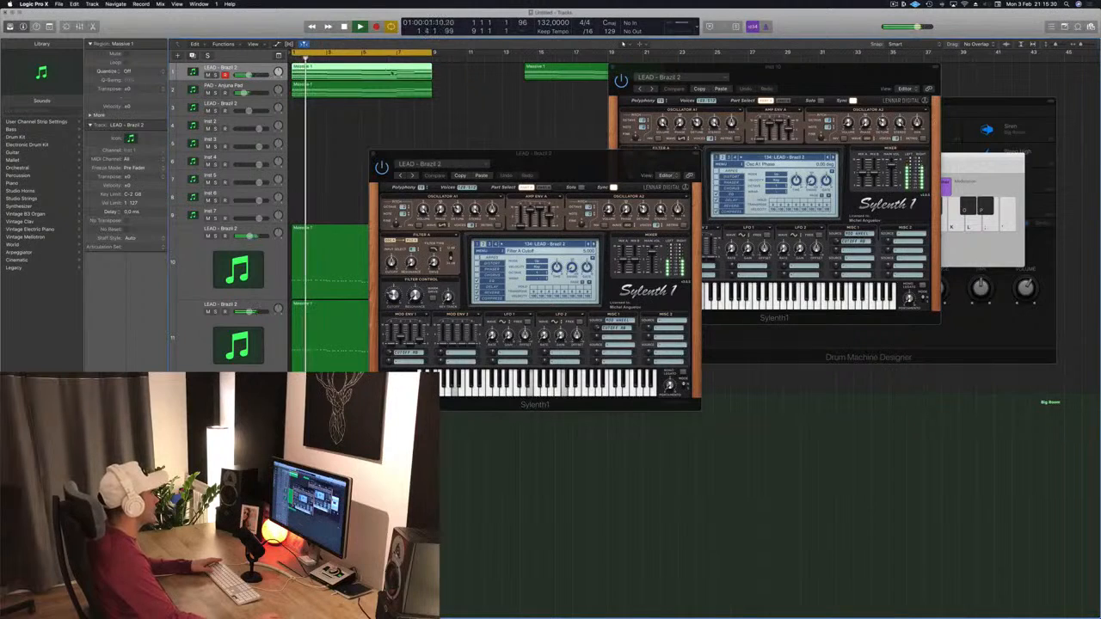
{"action": "double_click", "coordinate": [368, 69]}
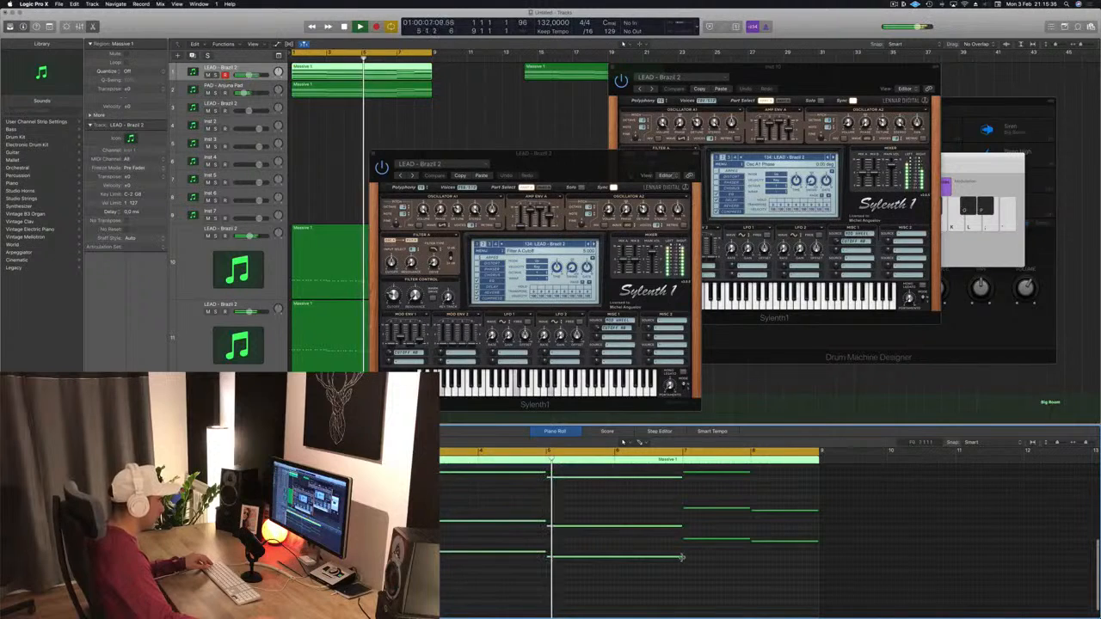
{"action": "left_click_drag", "start_coordinate": [682, 557], "coordinate": [613, 559]}
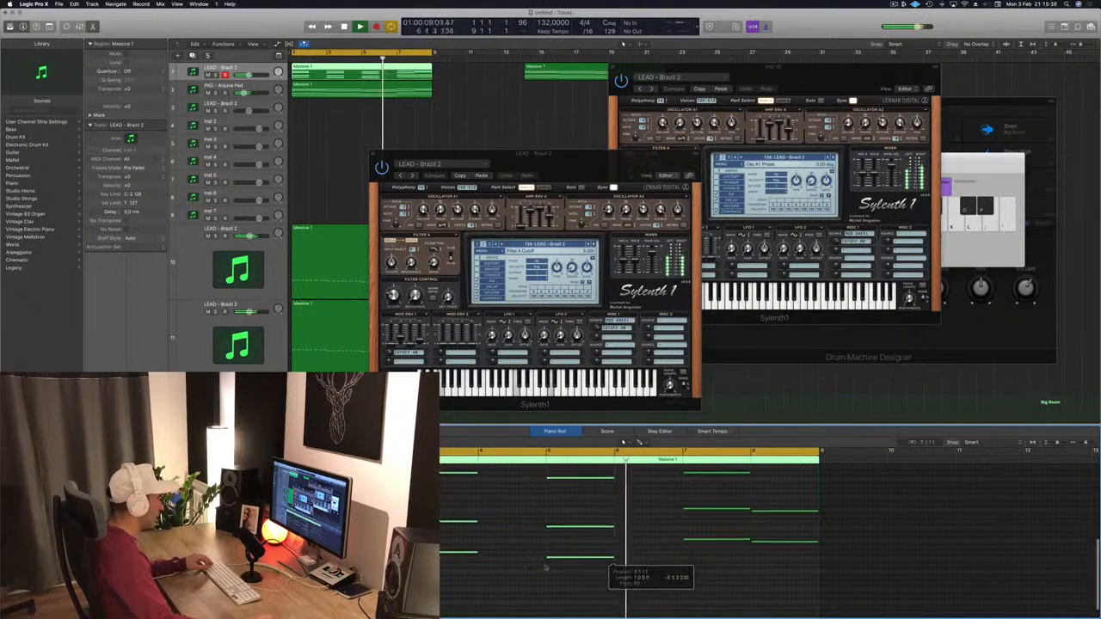
{"action": "scroll", "coordinate": [529, 569], "scroll_direction": "up", "scroll_amount": 5}
{"action": "scroll", "coordinate": [528, 569], "scroll_direction": "down", "scroll_amount": 3}
{"action": "scroll", "coordinate": [528, 569], "scroll_direction": "up", "scroll_amount": 2}
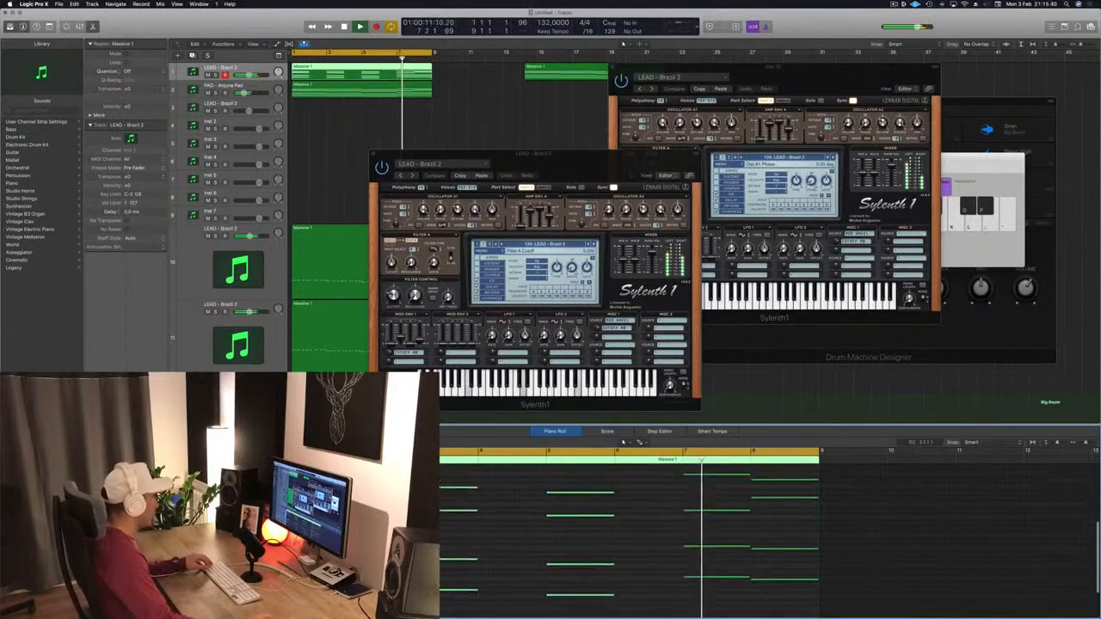
{"action": "left_click_drag", "start_coordinate": [268, 483], "coordinate": [678, 612]}
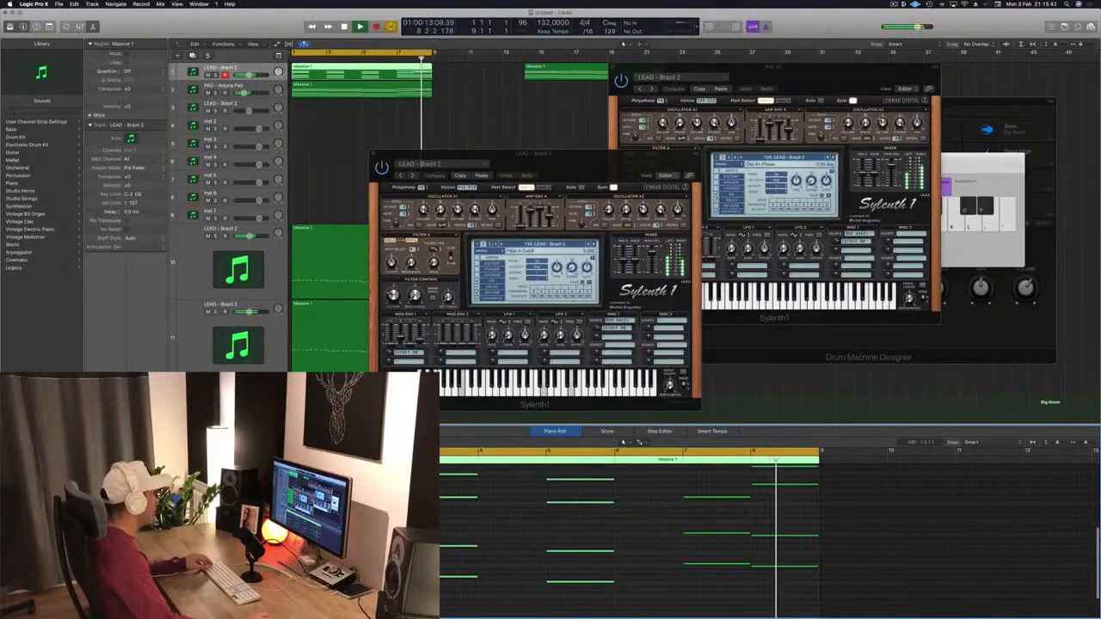
{"action": "left_click_drag", "start_coordinate": [314, 574], "coordinate": [383, 574]}
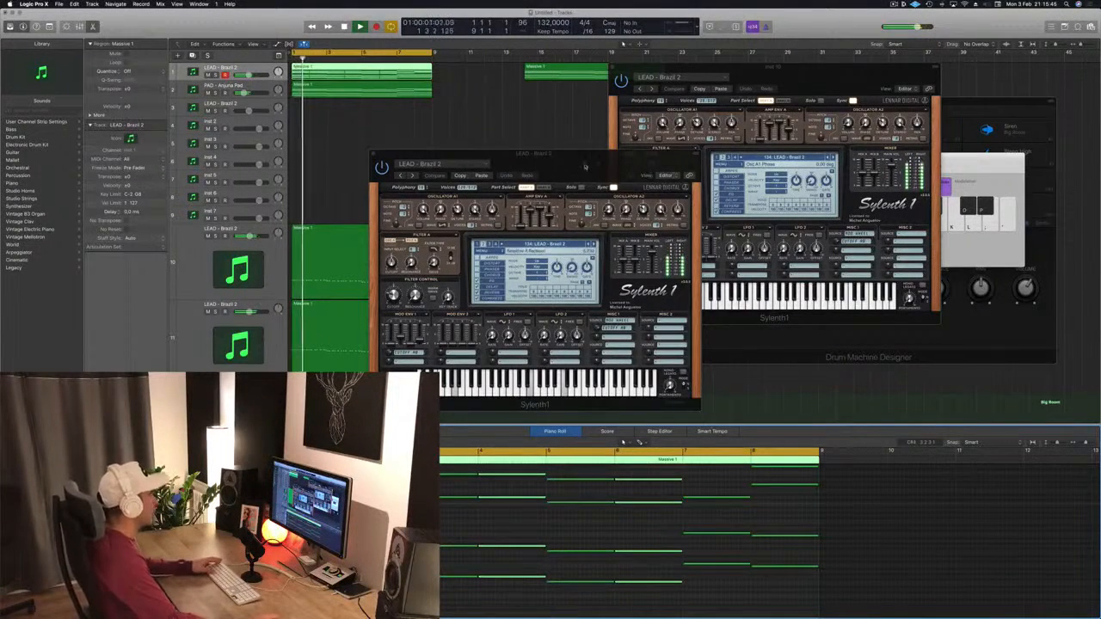
Step: Play back the edited lead with the Sylenth1 window open, then close the plugin window
{"action": "left_click_drag", "start_coordinate": [585, 167], "coordinate": [654, 113]}
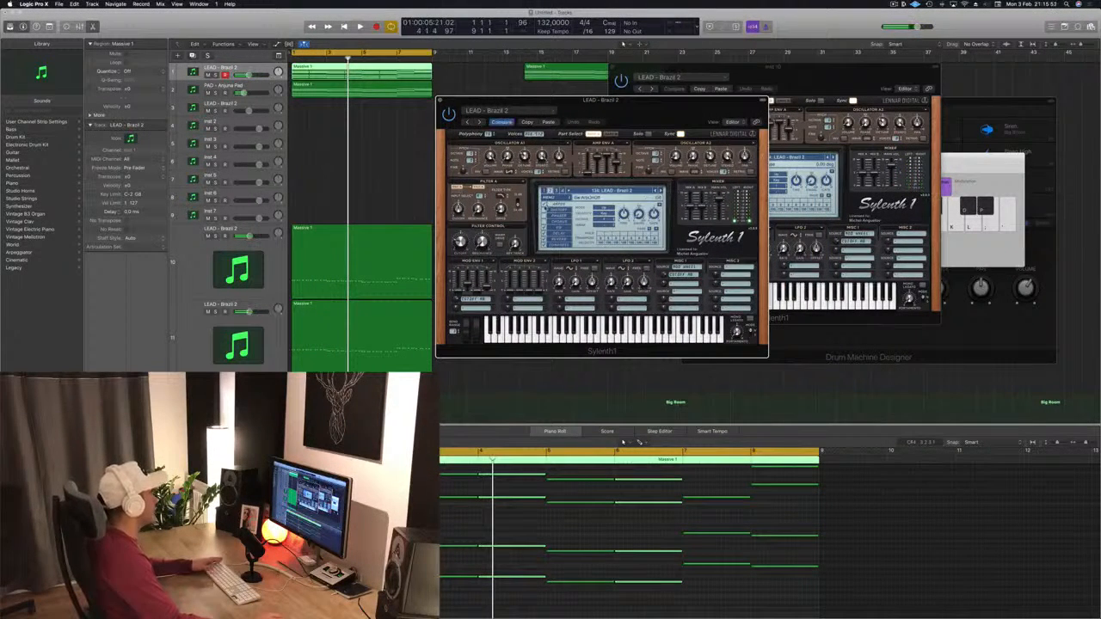
{"action": "key", "text": "space"}
{"action": "left_click_drag", "start_coordinate": [651, 107], "coordinate": [667, 132]}
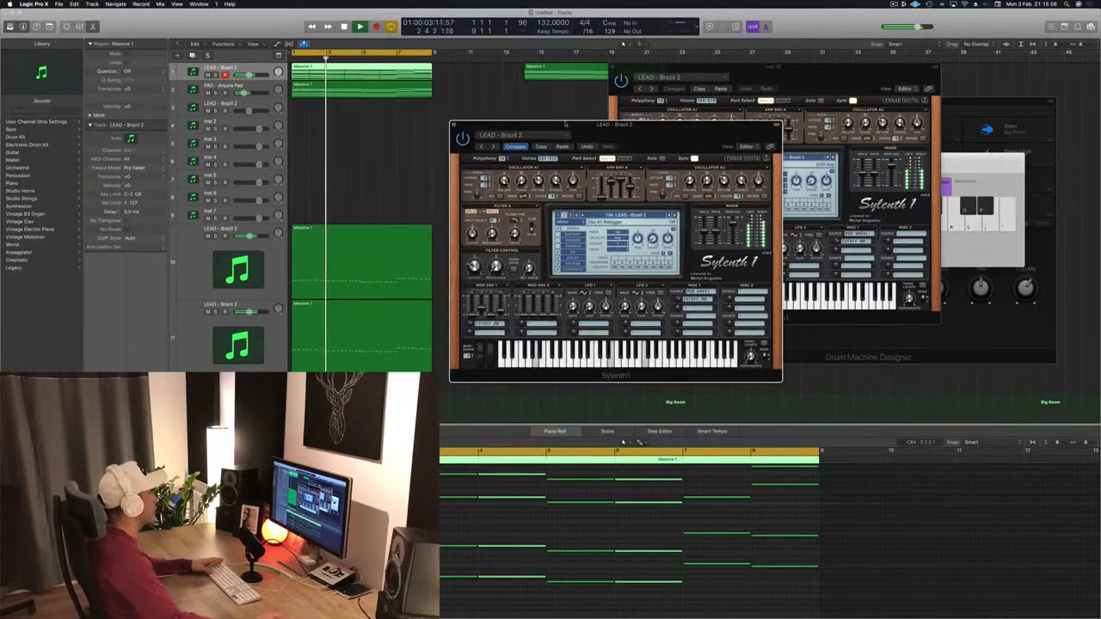
{"action": "left_click", "coordinate": [667, 525]}
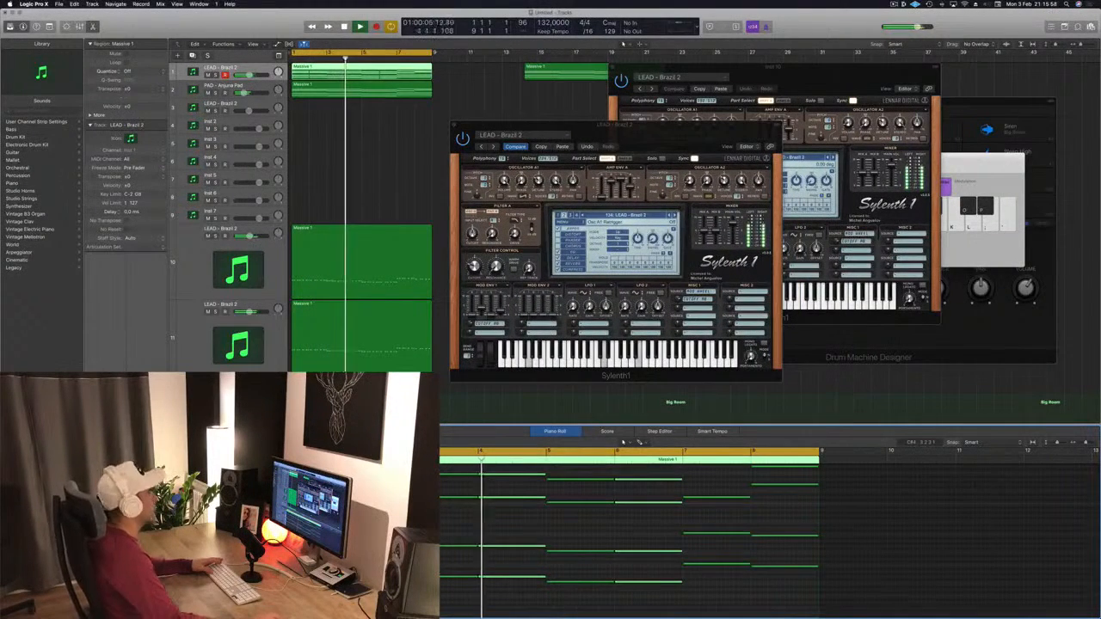
{"action": "left_click_drag", "start_coordinate": [677, 127], "coordinate": [663, 129]}
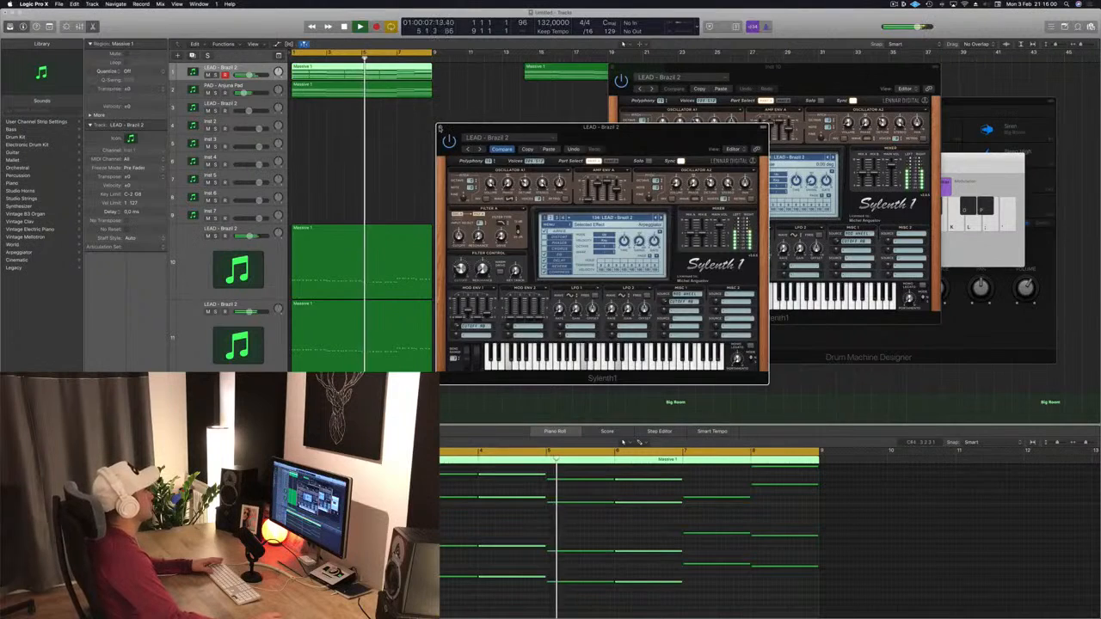
{"action": "left_click", "coordinate": [440, 127]}
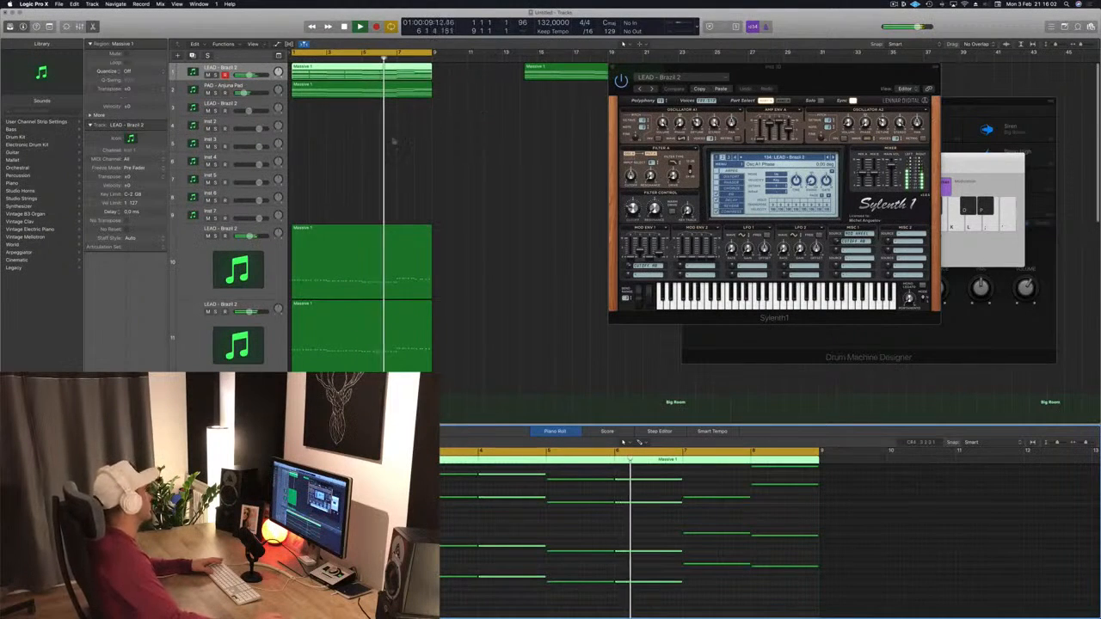
Step: Duplicate the PAD - Arjuna Pad track and copy the top lead region onto the new track
{"action": "left_click", "coordinate": [249, 84]}
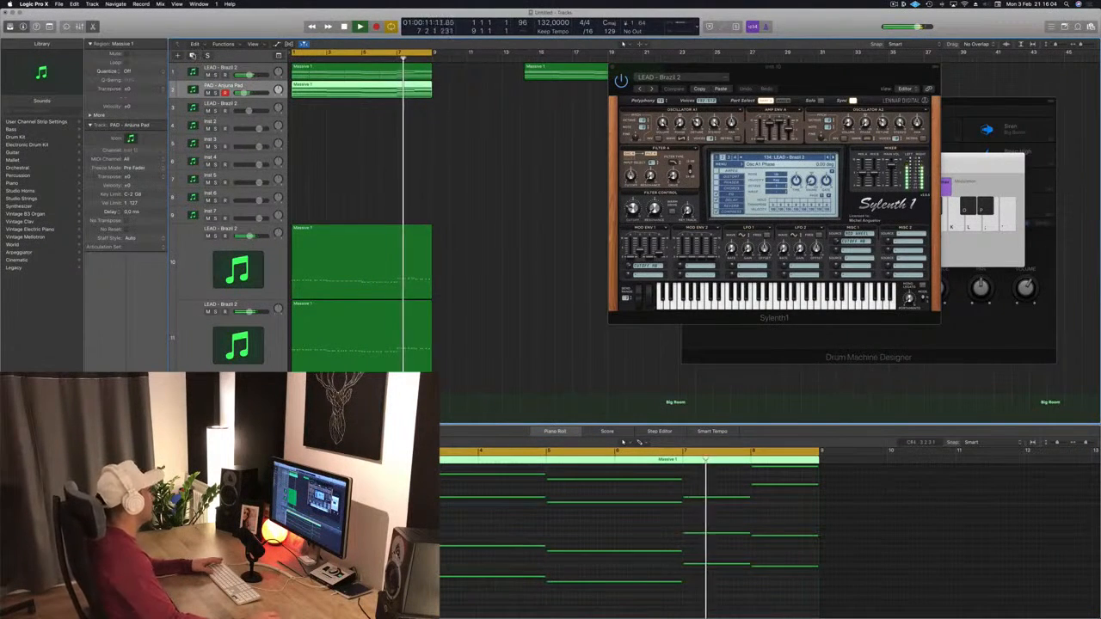
{"action": "key", "text": "super+d"}
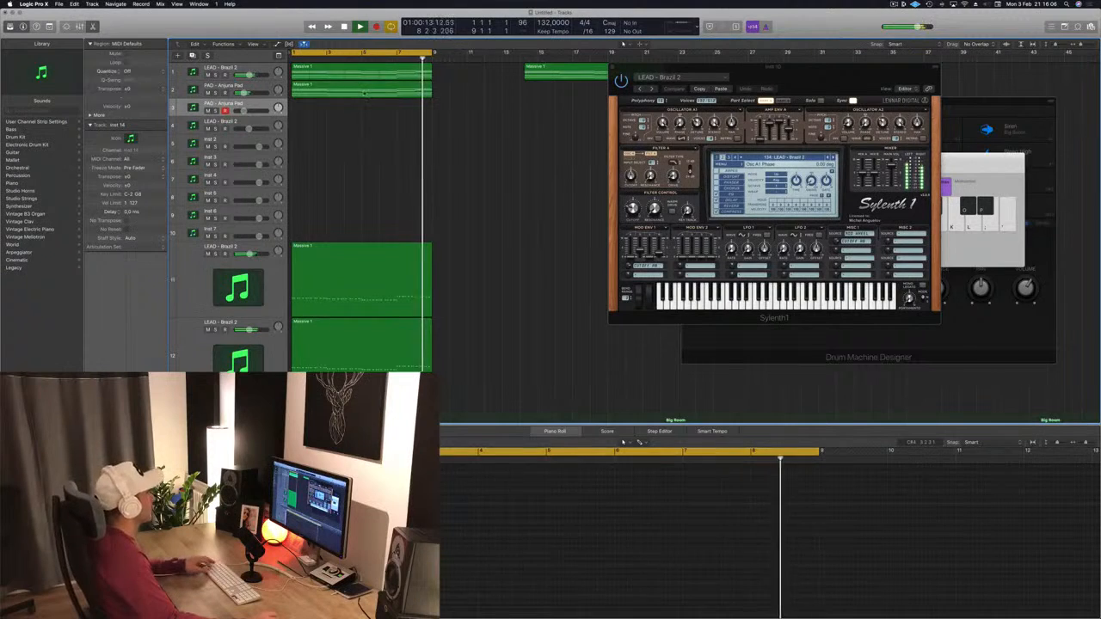
{"action": "left_click", "coordinate": [353, 90]}
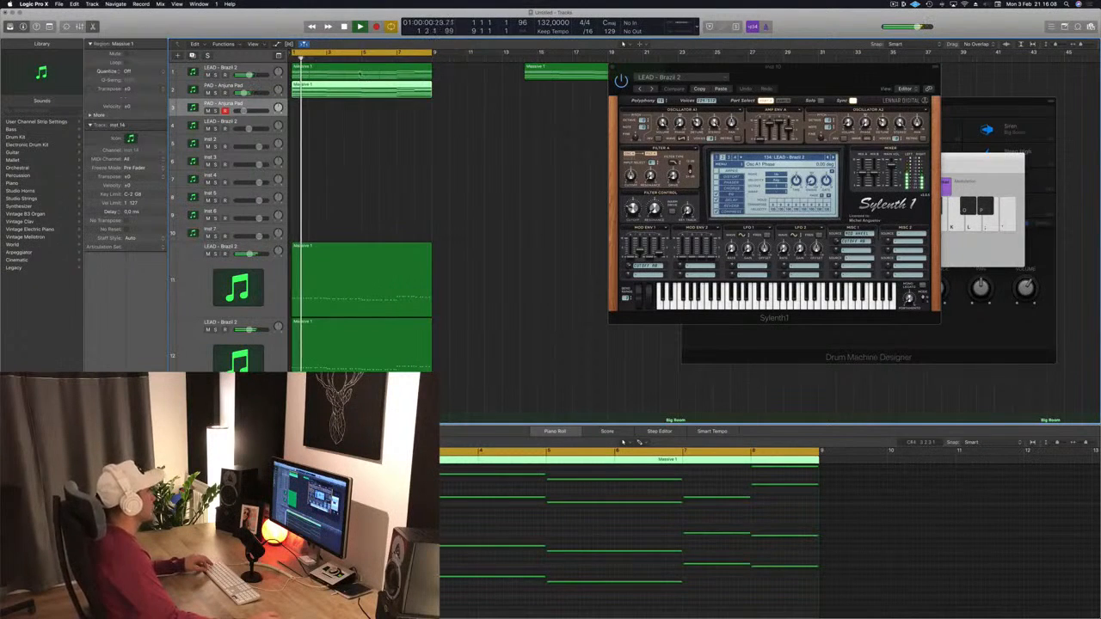
{"action": "left_click_drag", "start_coordinate": [361, 74], "coordinate": [360, 110]}
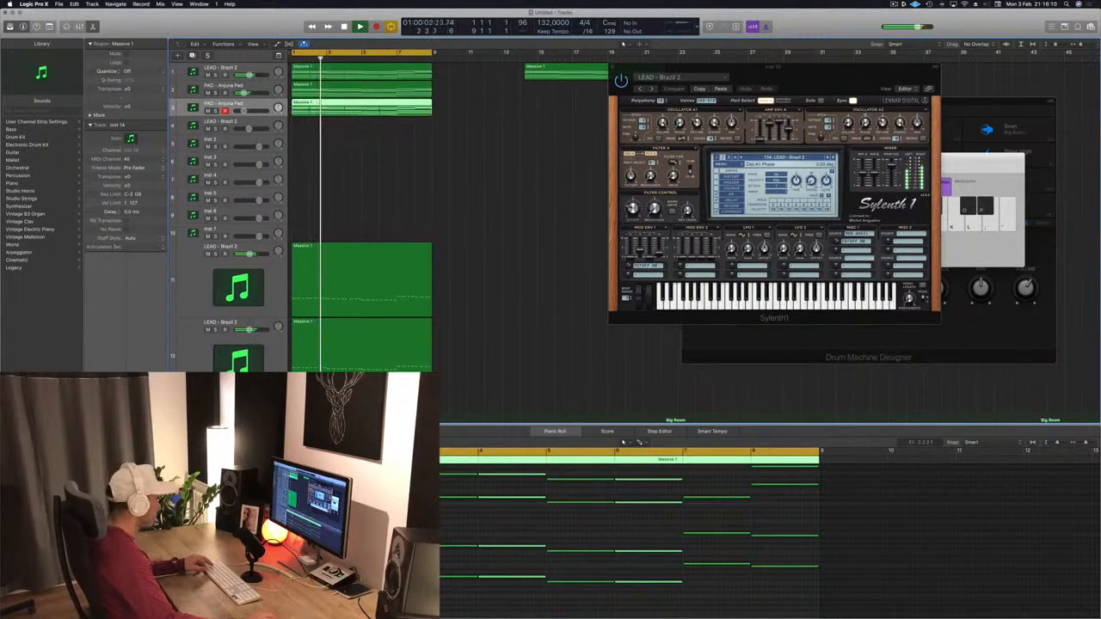
Step: Select the copied region's notes in the Piano Roll and edit them into a short, repeated rhythmic pattern
{"action": "left_click_drag", "start_coordinate": [442, 469], "coordinate": [619, 583]}
{"action": "key", "text": "super+Right"}
{"action": "key", "text": "super+Right"}
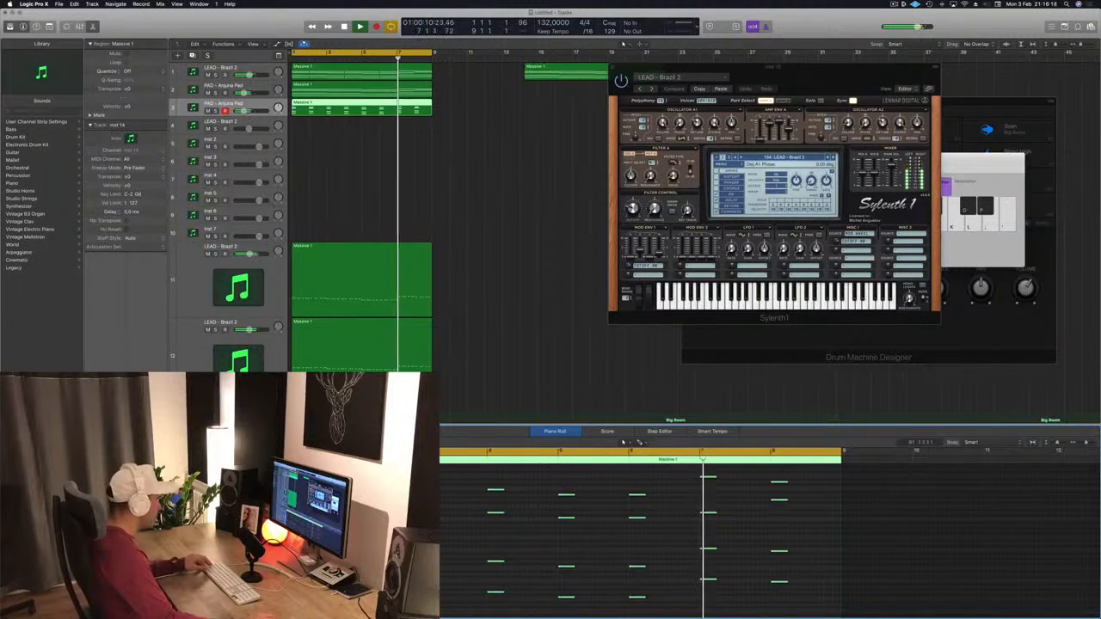
{"action": "key", "text": "super+Right"}
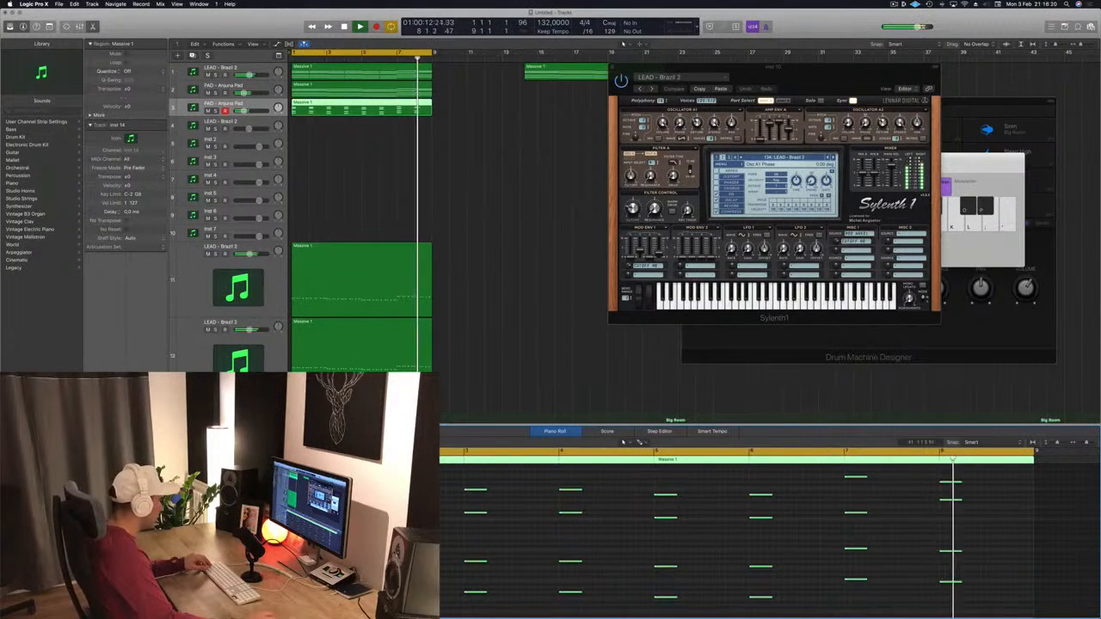
{"action": "left_click_drag", "start_coordinate": [290, 555], "coordinate": [345, 555]}
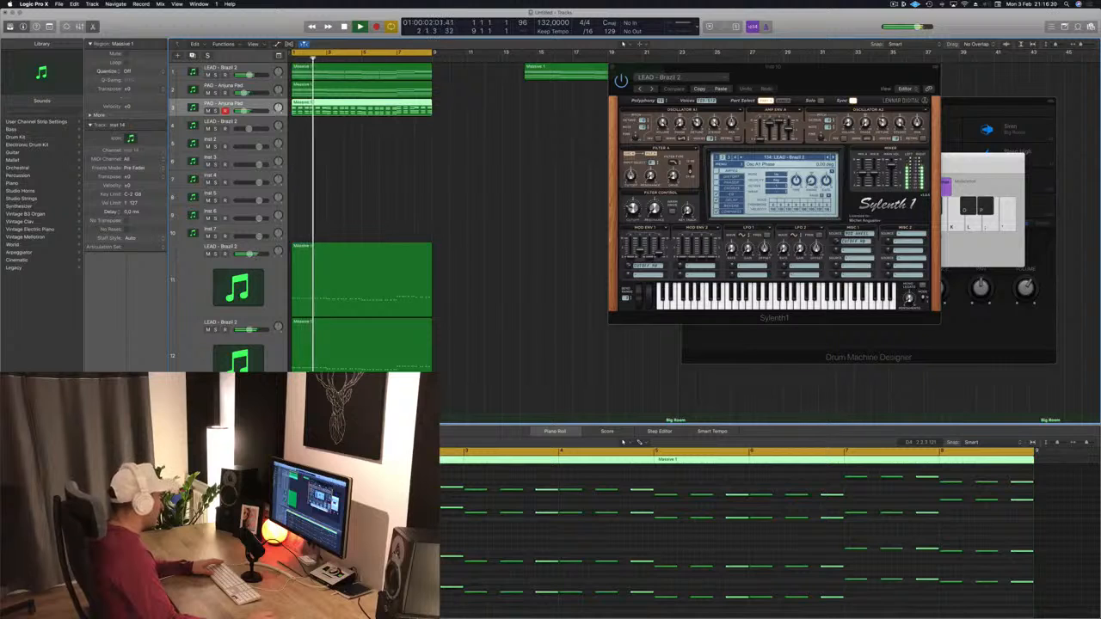
Step: Open the new track's Sylenth1, play back, and load the LEAD - Basic Super Saw preset
{"action": "left_click", "coordinate": [104, 415]}
{"action": "left_click_drag", "start_coordinate": [319, 21], "coordinate": [823, 131]}
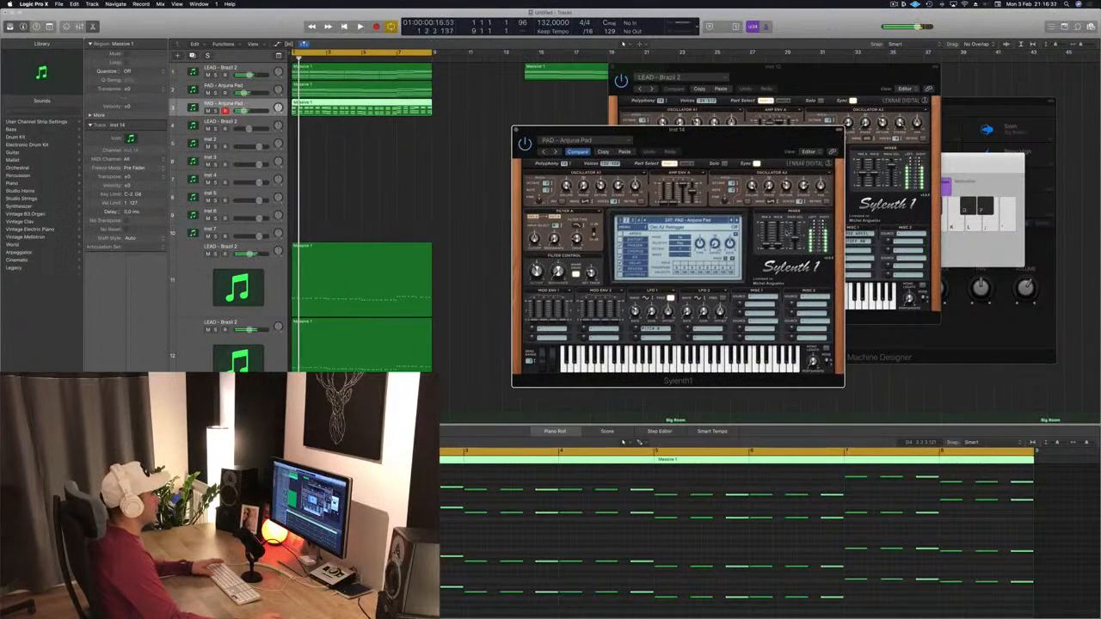
{"action": "key", "text": "space"}
{"action": "key", "text": "space"}
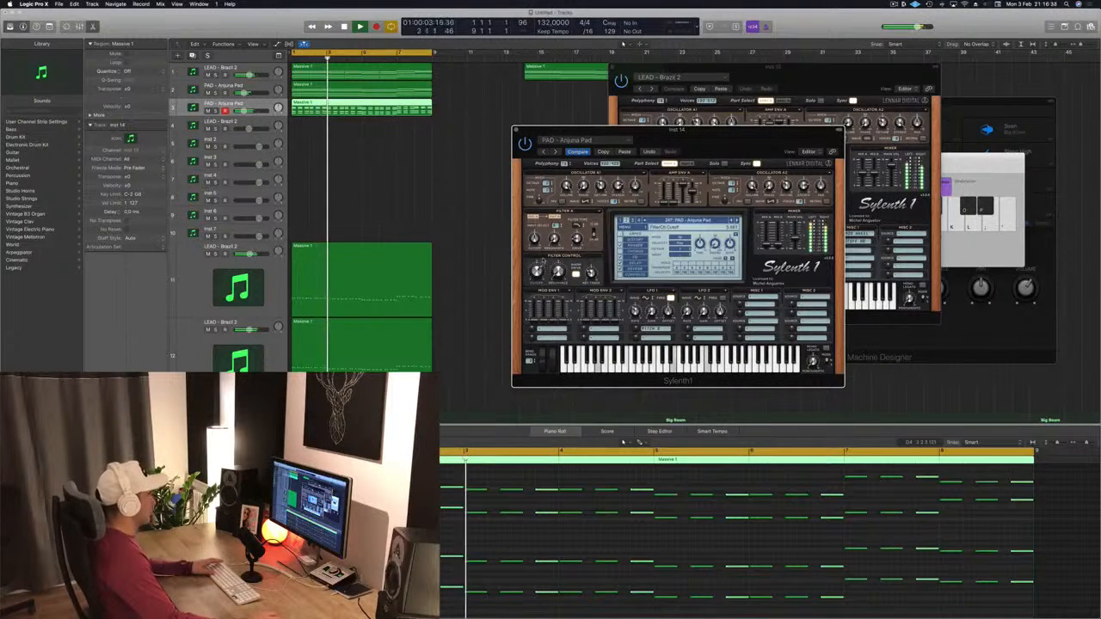
{"action": "left_click_drag", "start_coordinate": [765, 137], "coordinate": [671, 121]}
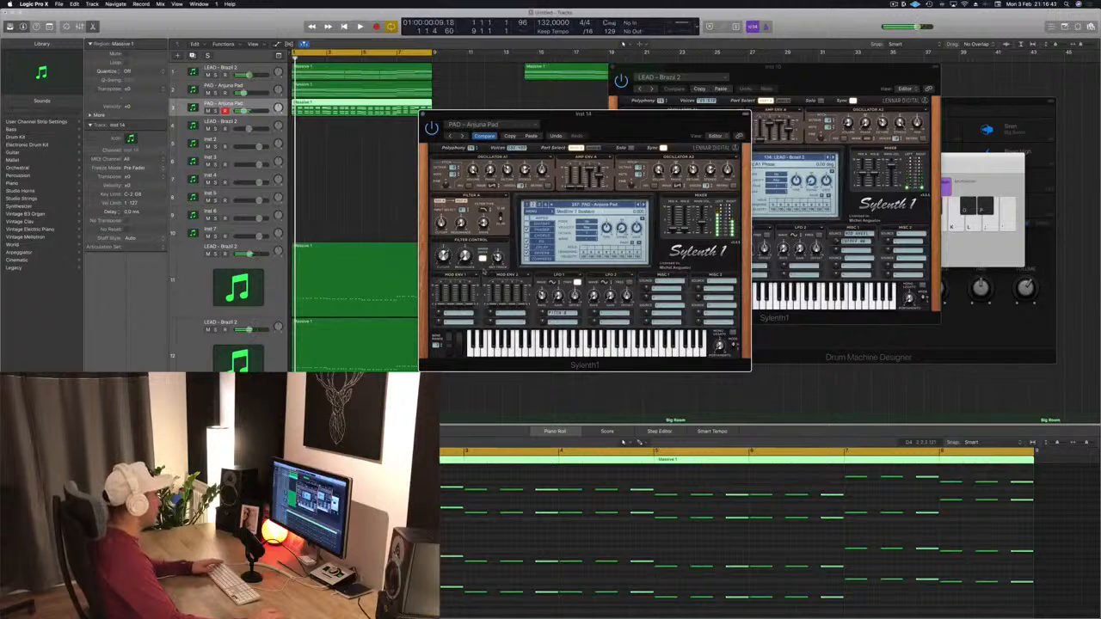
{"action": "left_click", "coordinate": [617, 205]}
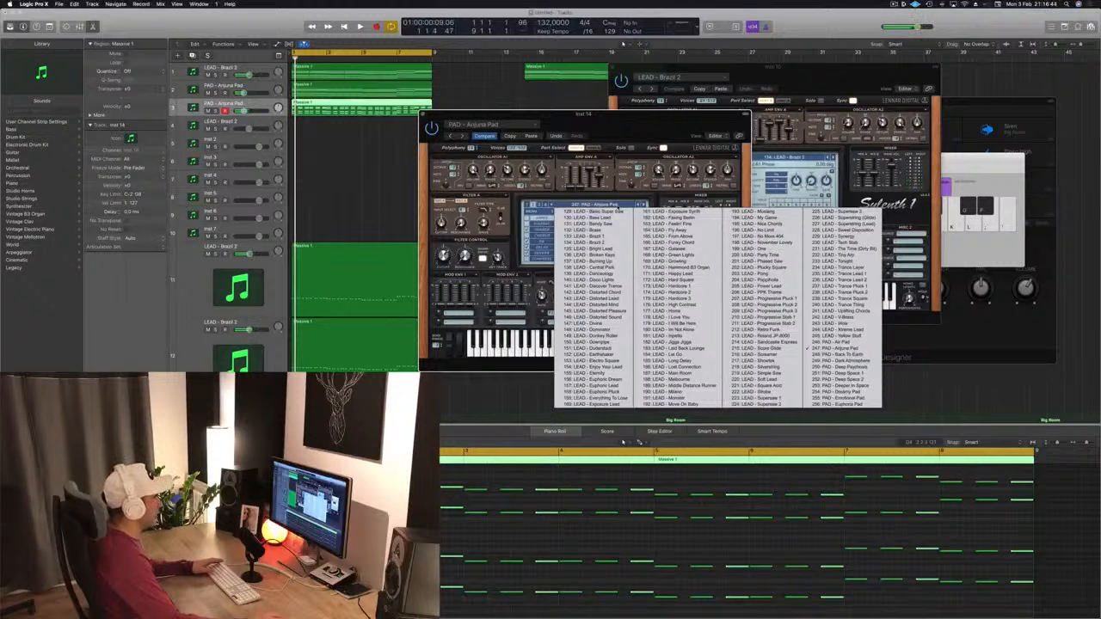
{"action": "left_click", "coordinate": [594, 211]}
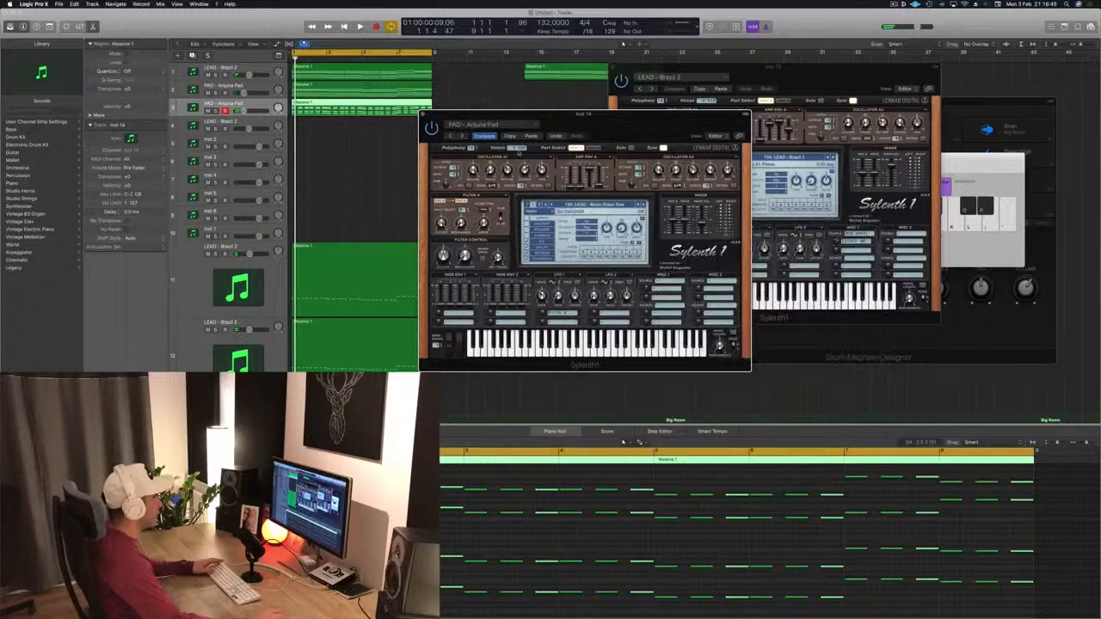
{"action": "mouse_move", "coordinate": [639, 123]}
{"action": "left_mouse_down"}
{"action": "mouse_move", "coordinate": [596, 137]}
{"action": "mouse_move", "coordinate": [632, 114]}
{"action": "left_mouse_up"}
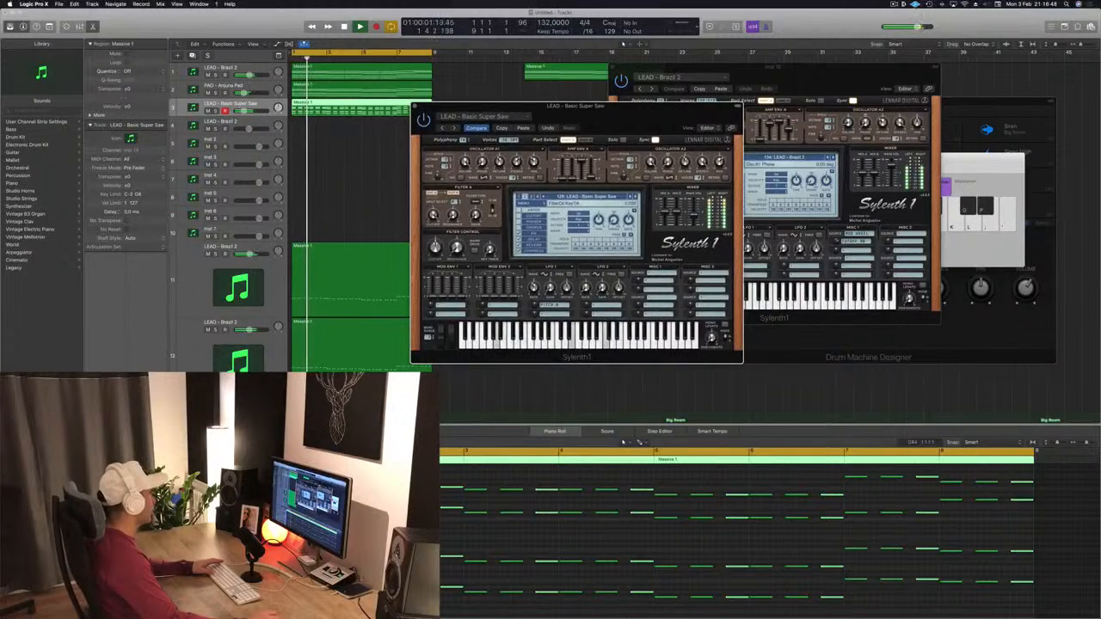
Step: Step the new track's Sylenth1 to another LEAD preset and audition it during playback
{"action": "left_click", "coordinate": [230, 104]}
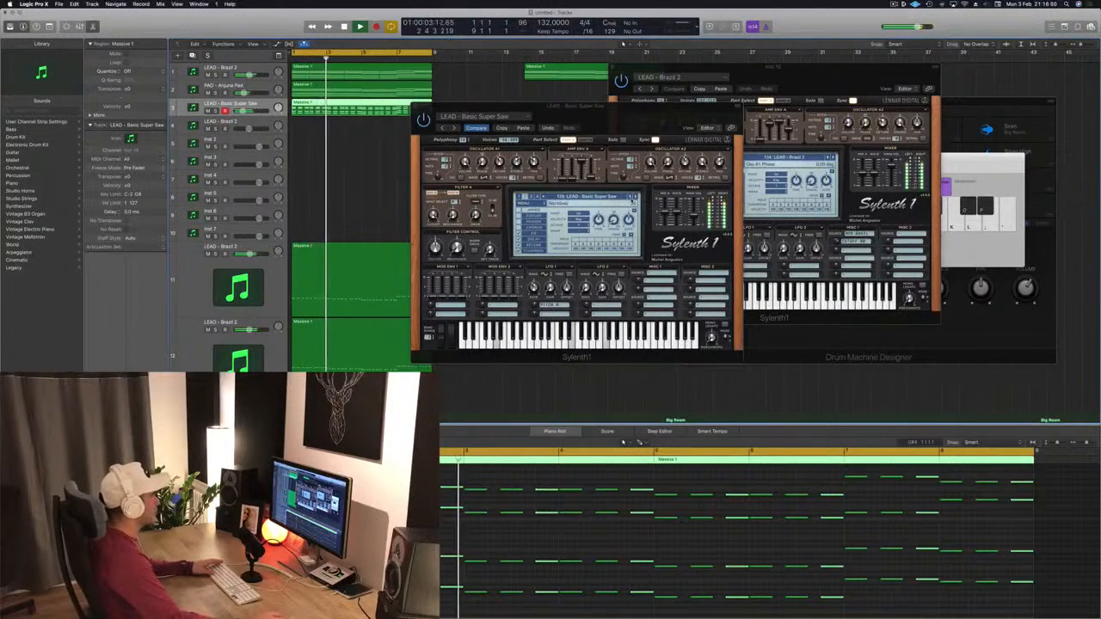
{"action": "left_click", "coordinate": [636, 197]}
{"action": "key", "text": "space"}
{"action": "key", "text": "space"}
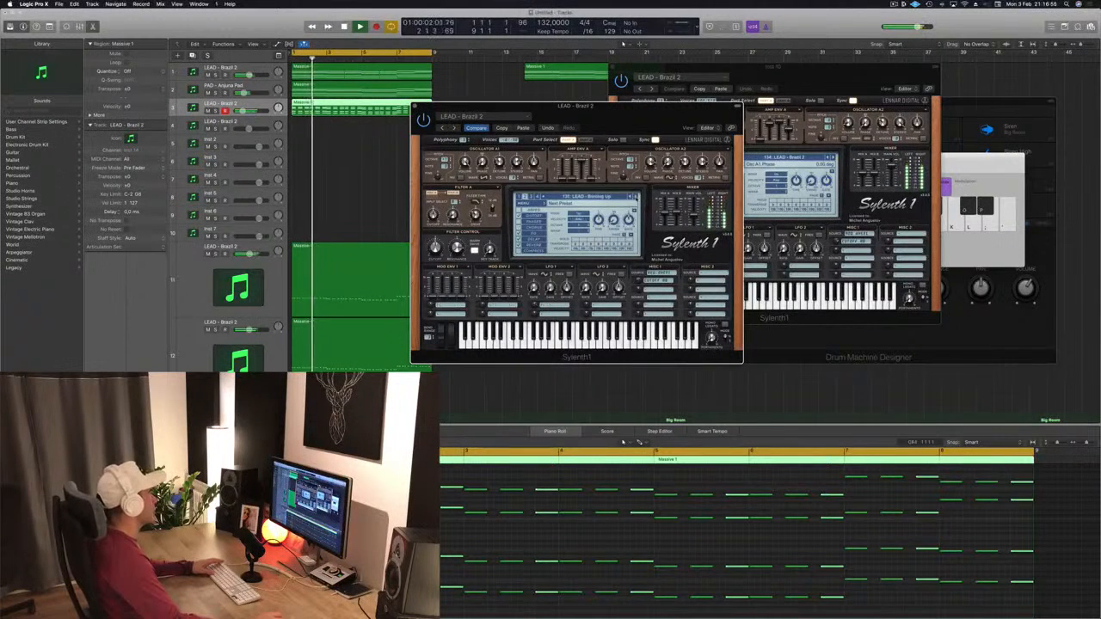
Step: Step the new track's Sylenth1 through successive LEAD presets while playback runs, restarting from the beginning
{"action": "left_click", "coordinate": [636, 197]}
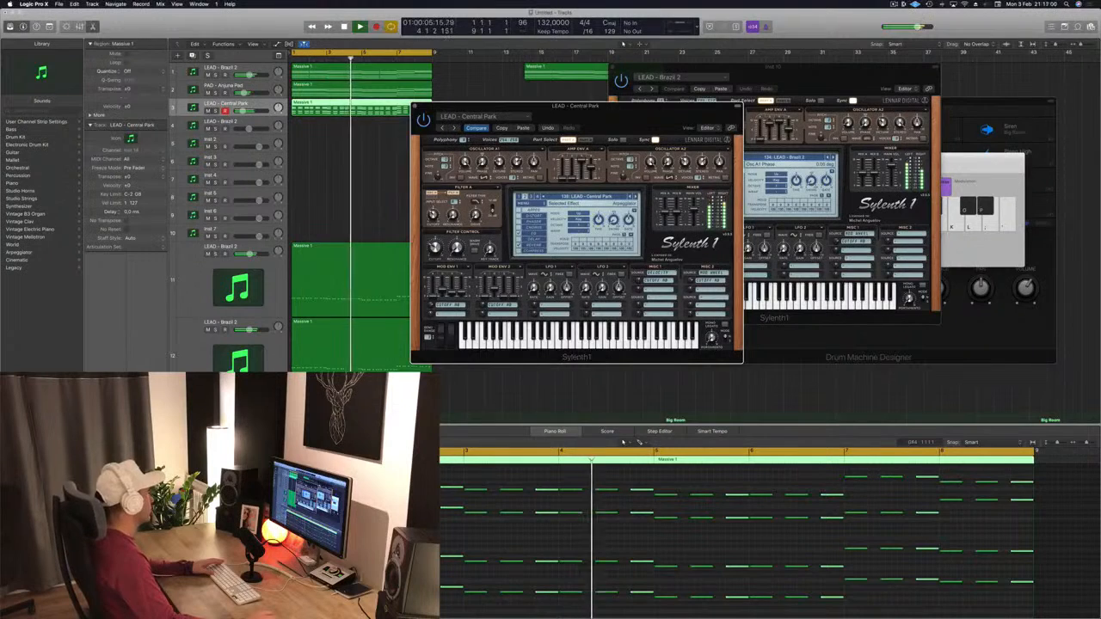
{"action": "left_click", "coordinate": [635, 197]}
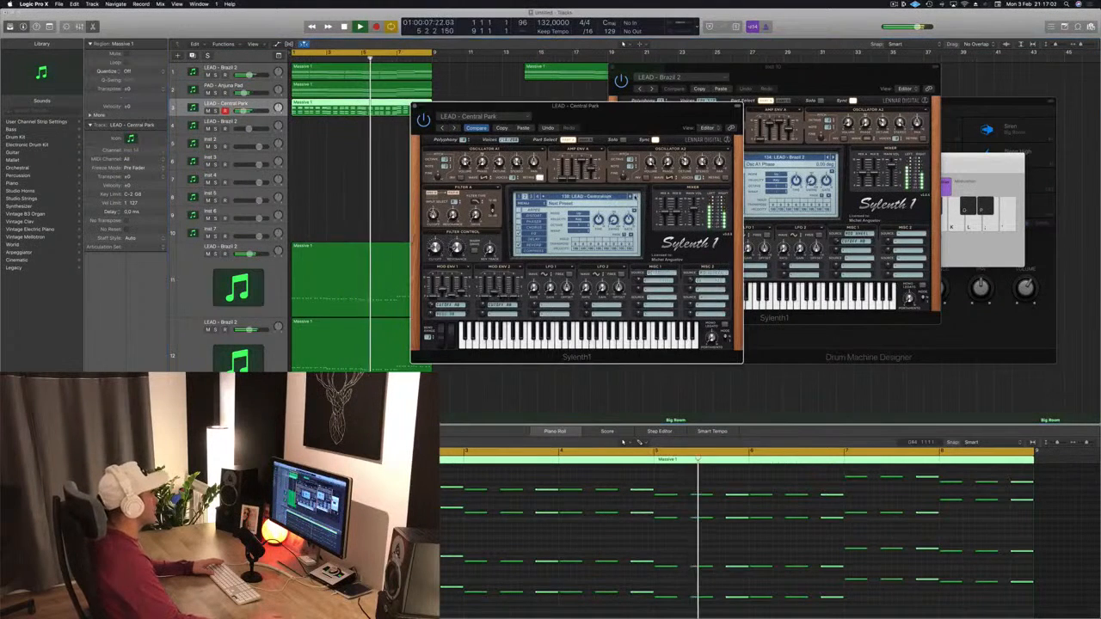
{"action": "left_click", "coordinate": [635, 197]}
{"action": "left_click", "coordinate": [635, 197]}
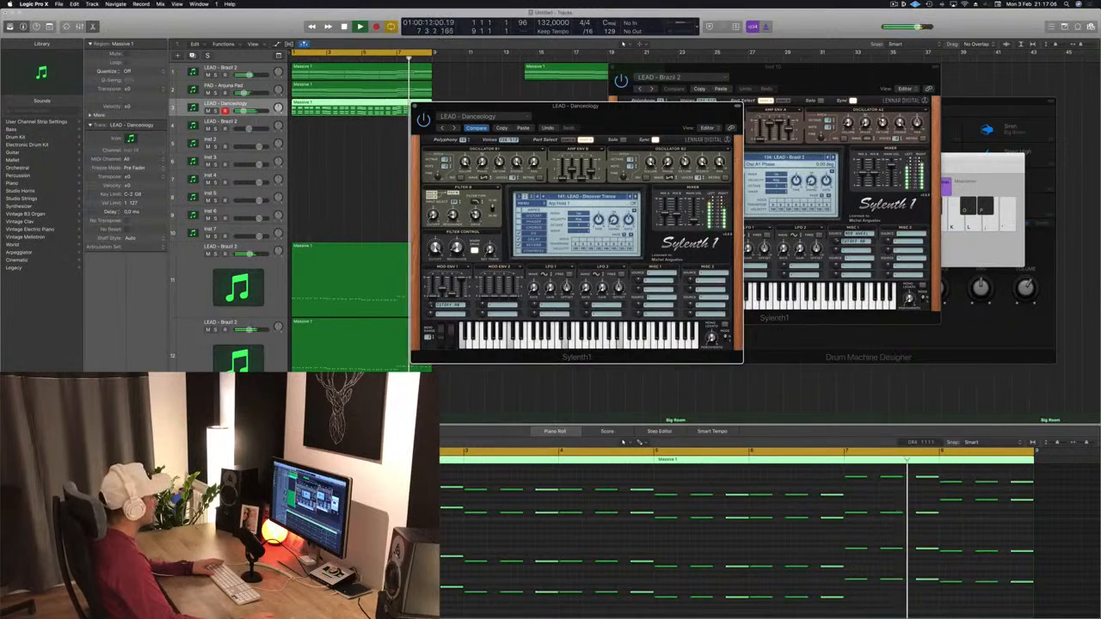
{"action": "left_click", "coordinate": [635, 197]}
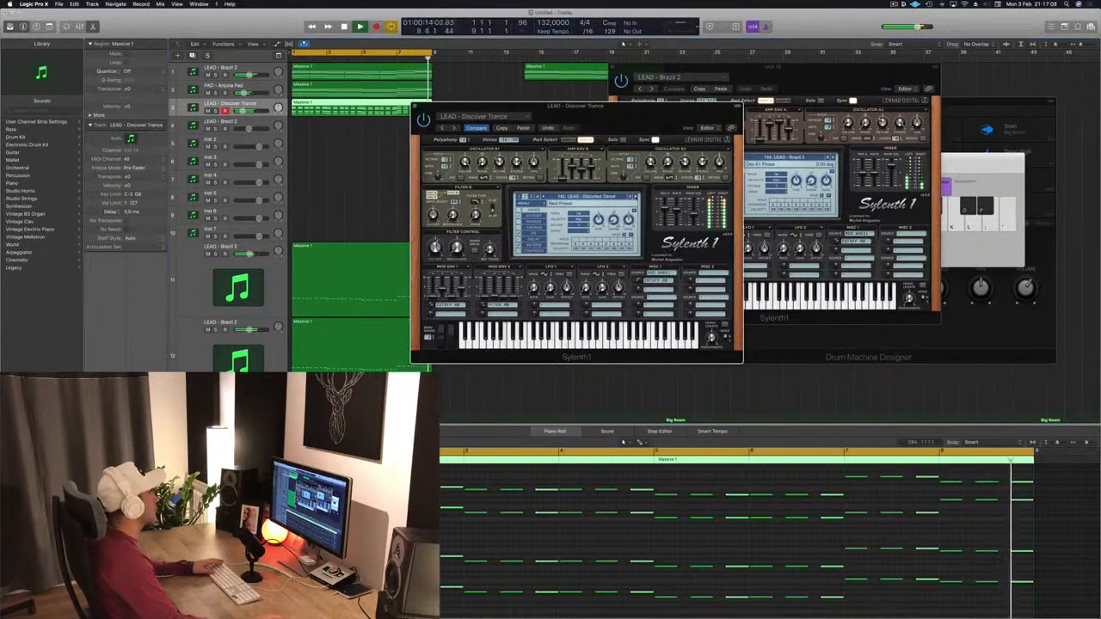
{"action": "left_click", "coordinate": [635, 197]}
{"action": "left_click", "coordinate": [635, 197]}
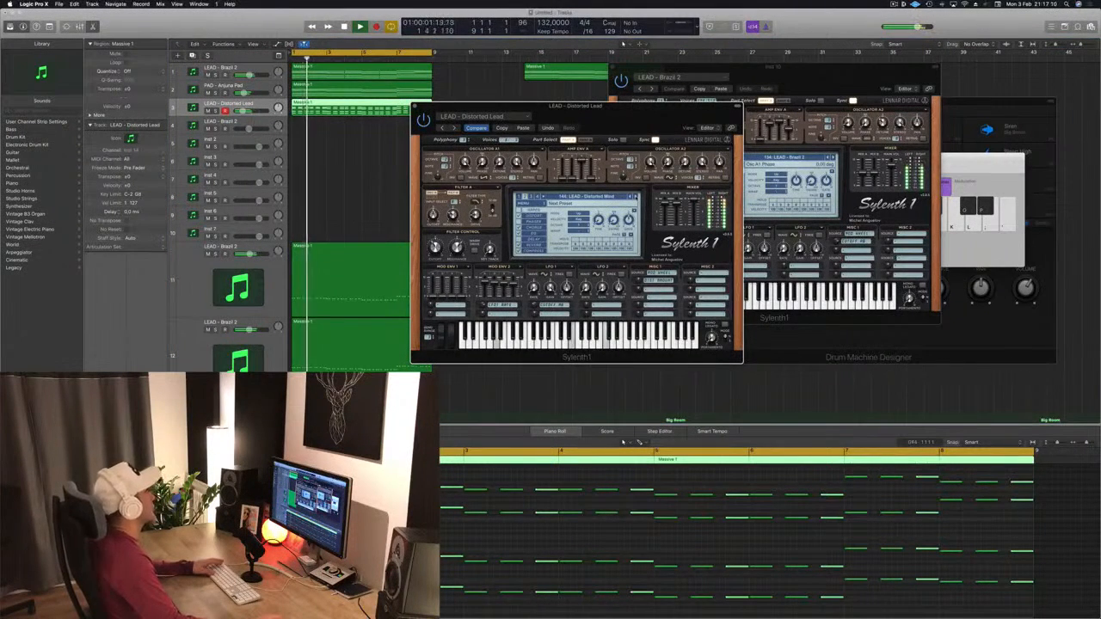
{"action": "left_click", "coordinate": [635, 197]}
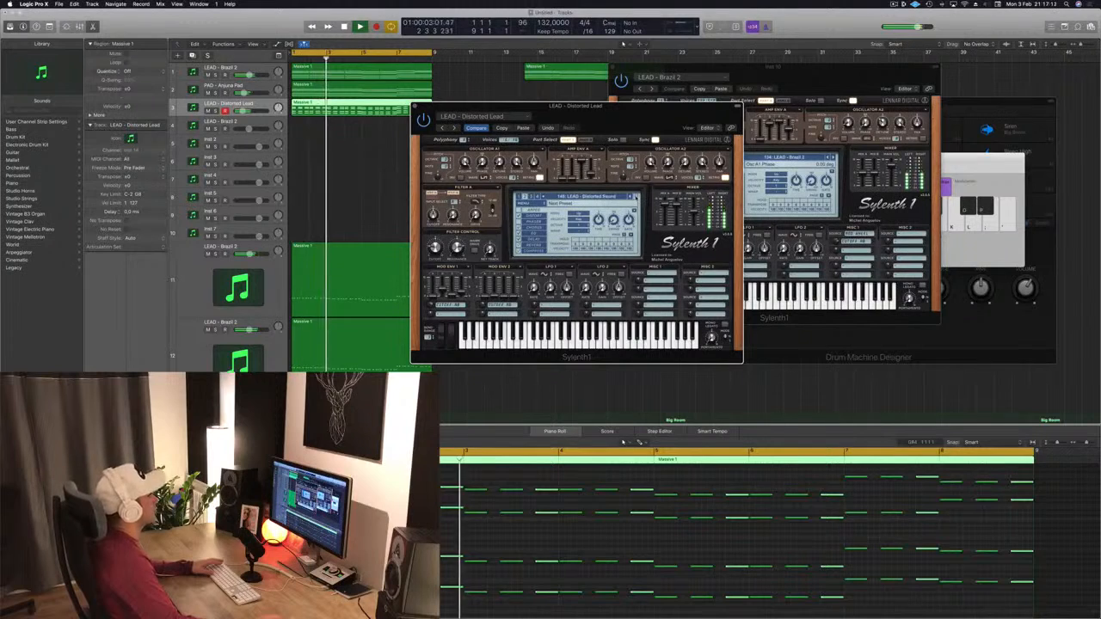
{"action": "left_click", "coordinate": [635, 197]}
{"action": "left_click", "coordinate": [635, 197]}
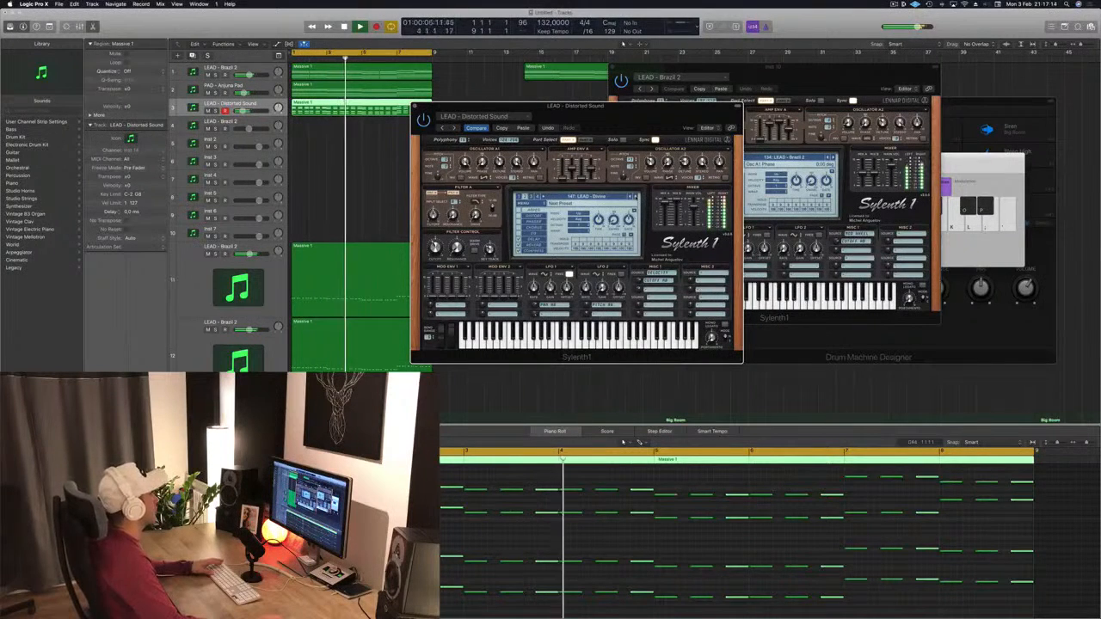
{"action": "key", "text": "Return"}
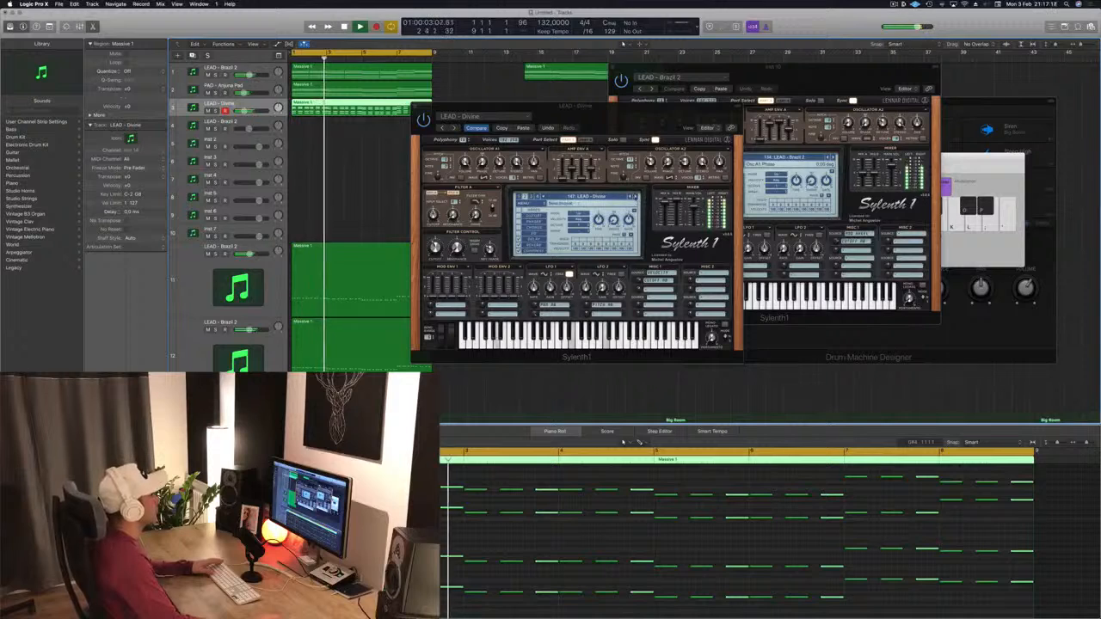
Step: Keep stepping through further LEAD presets in Sylenth1 to audition them against the lead
{"action": "left_click", "coordinate": [635, 197]}
{"action": "left_click", "coordinate": [635, 197]}
{"action": "left_click", "coordinate": [635, 197]}
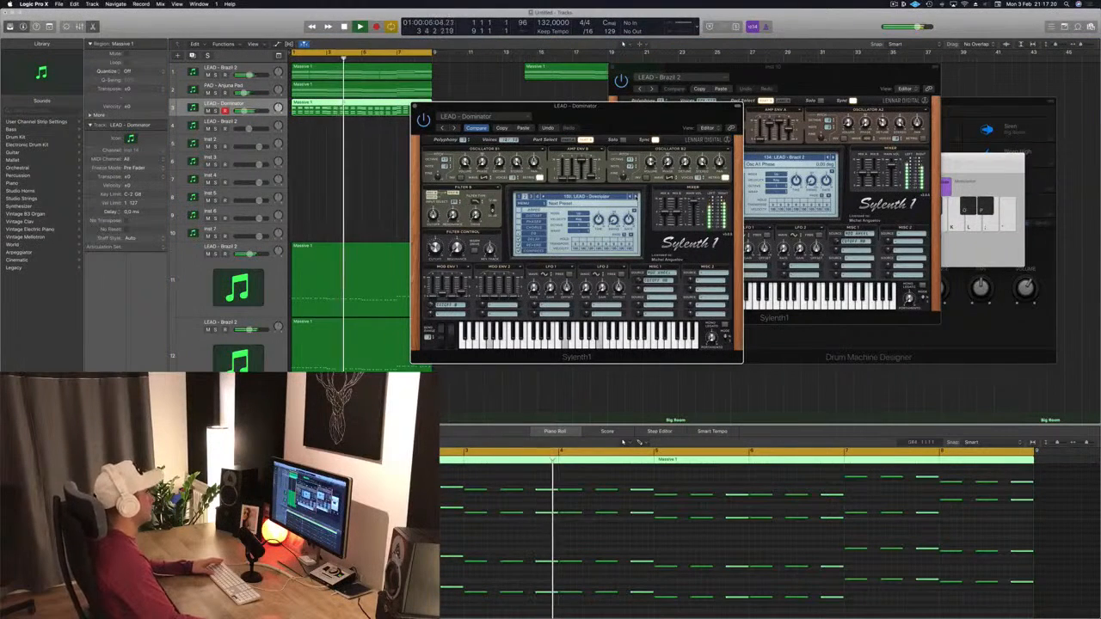
{"action": "left_click", "coordinate": [635, 197]}
{"action": "left_click", "coordinate": [635, 197]}
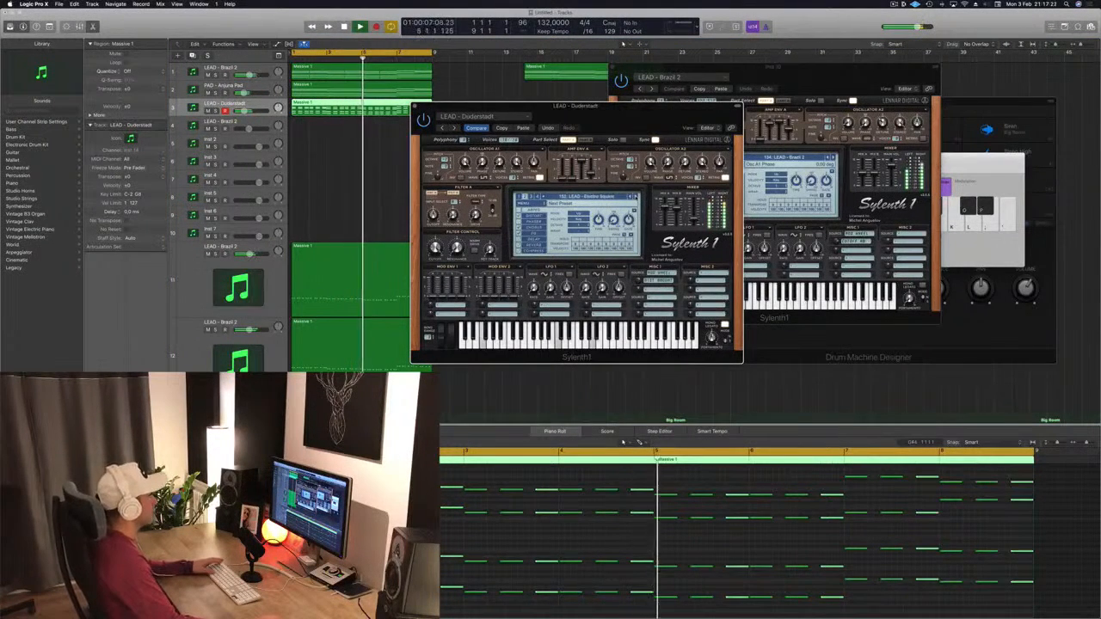
{"action": "left_click", "coordinate": [635, 197]}
{"action": "left_click", "coordinate": [635, 197]}
{"action": "left_click", "coordinate": [635, 197]}
{"action": "left_click", "coordinate": [635, 197]}
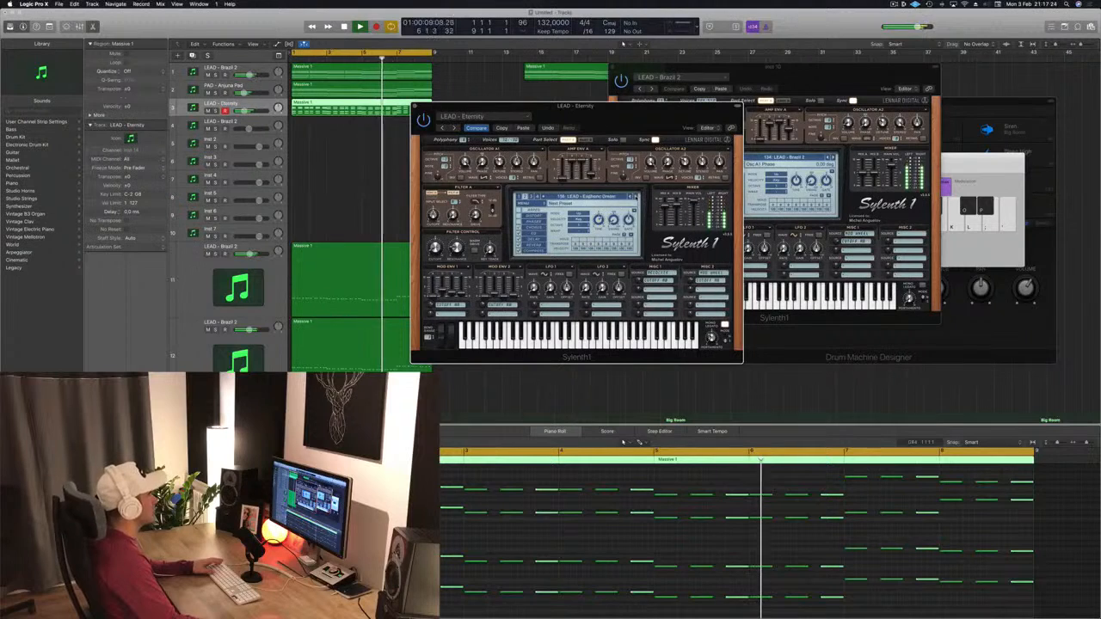
{"action": "left_click", "coordinate": [630, 197]}
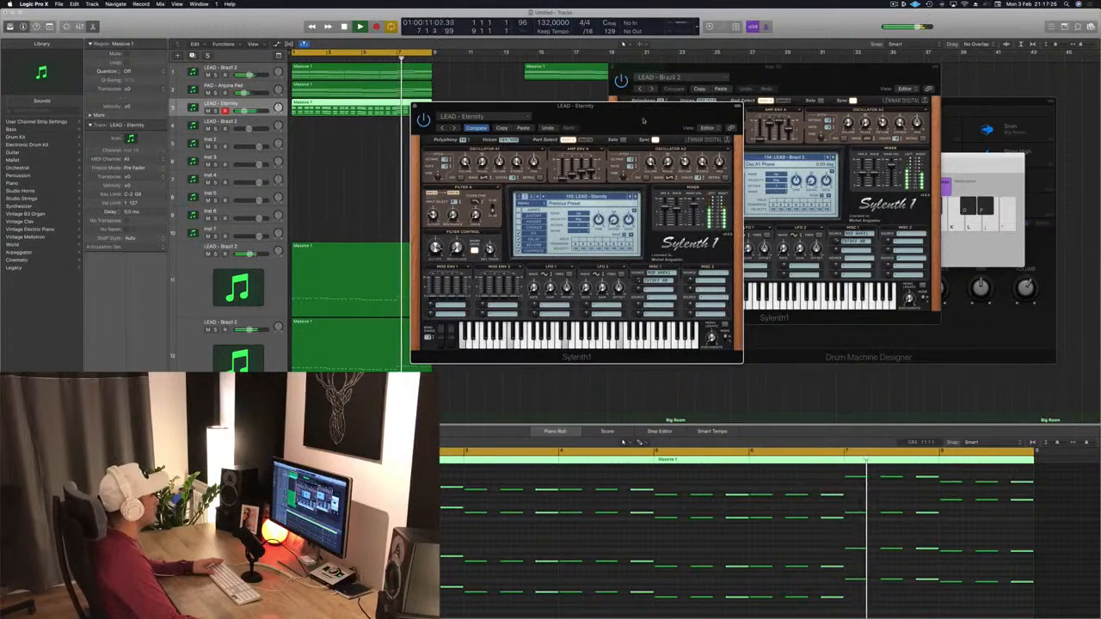
Step: Continue cycling Sylenth1 LEAD presets until LEAD - From Above is loaded on the new track
{"action": "left_click_drag", "start_coordinate": [644, 120], "coordinate": [597, 118]}
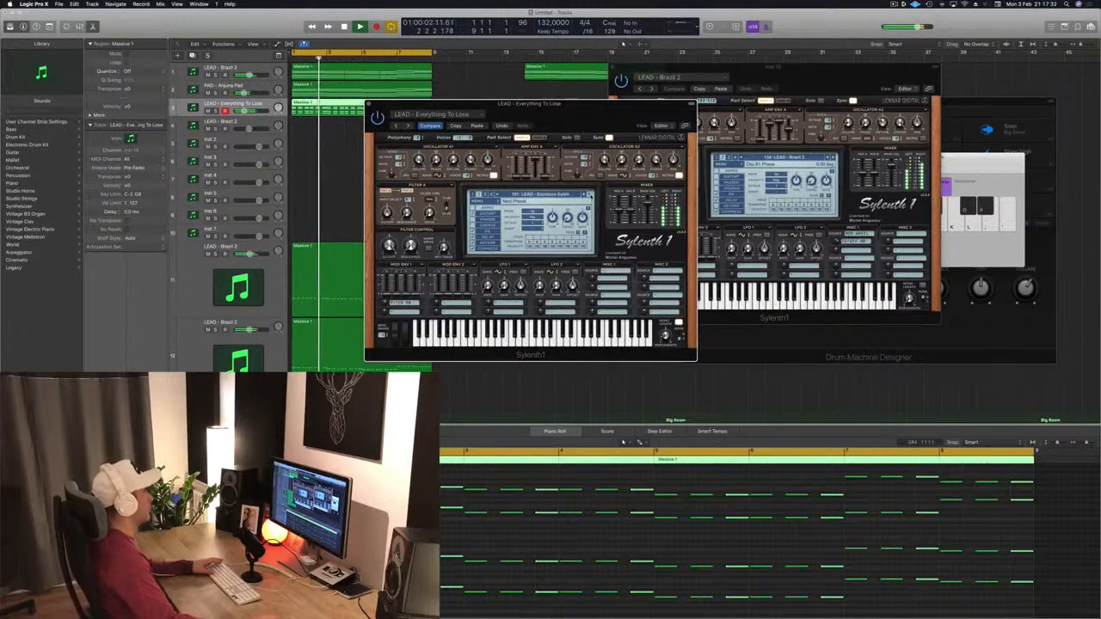
{"action": "left_click", "coordinate": [590, 196]}
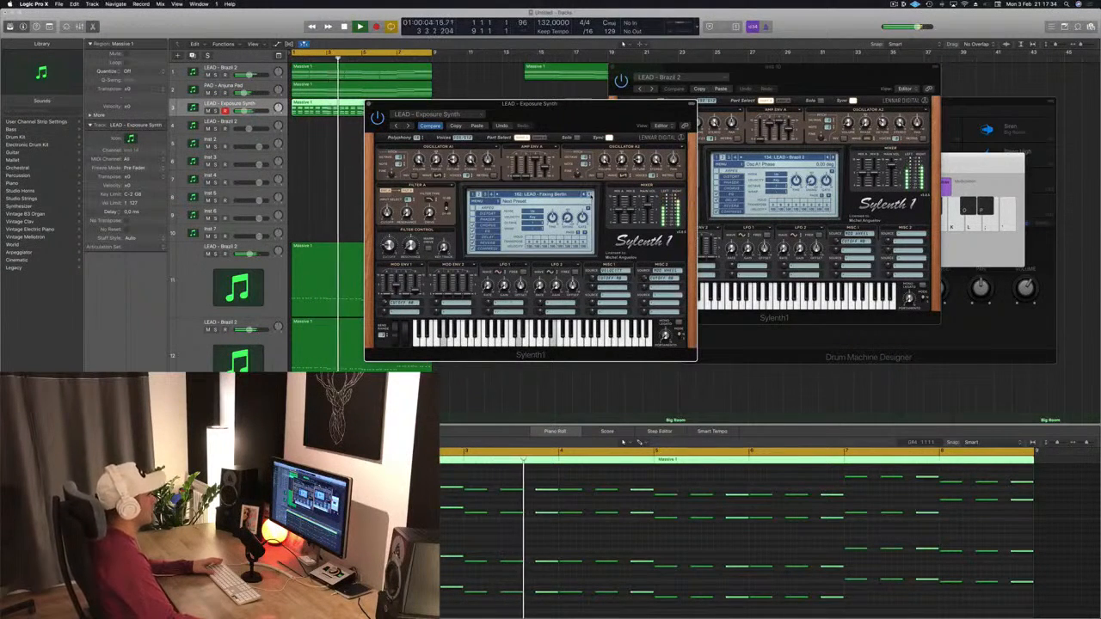
{"action": "left_click", "coordinate": [591, 196]}
{"action": "left_click", "coordinate": [590, 195]}
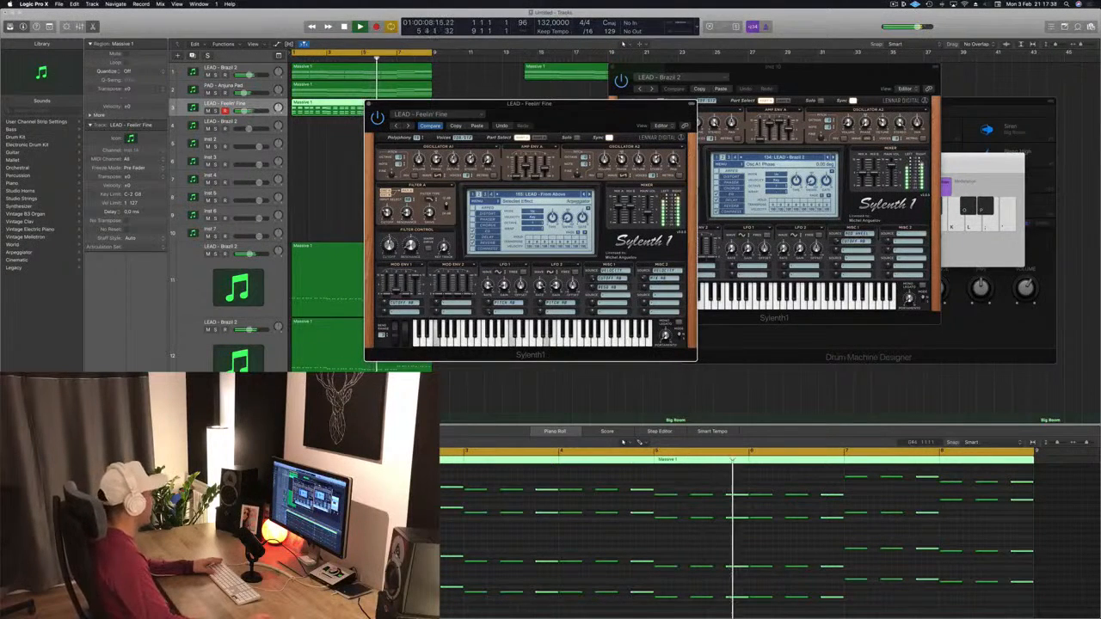
{"action": "left_click", "coordinate": [227, 103]}
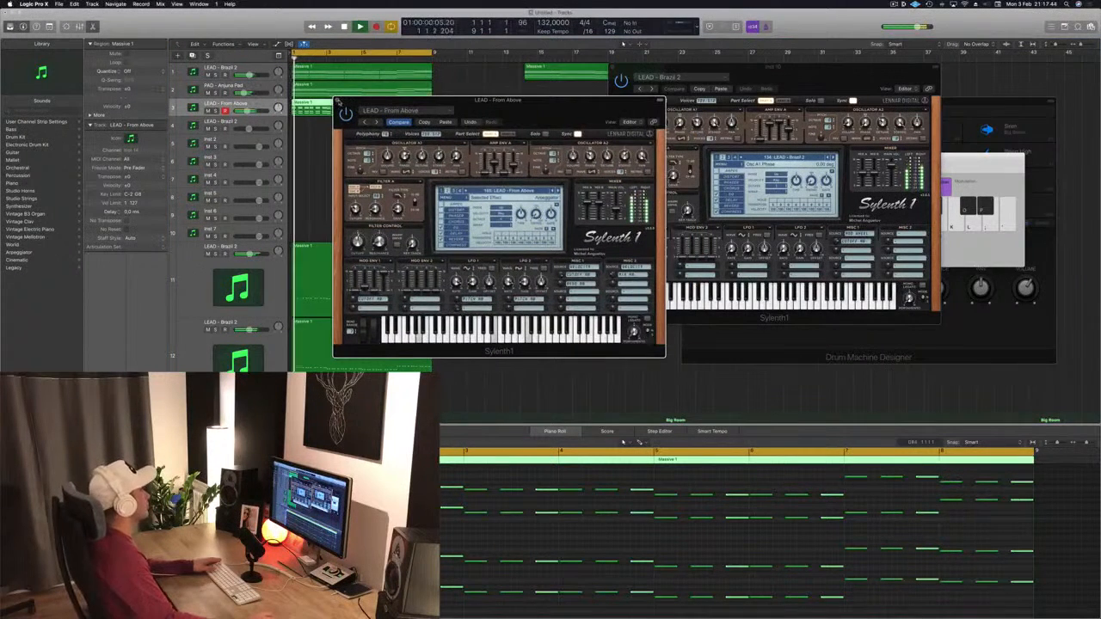
Step: Close the Sylenth1 window and briefly mute and unmute the top two tracks while listening
{"action": "key", "text": "super+w"}
{"action": "left_click", "coordinate": [309, 186]}
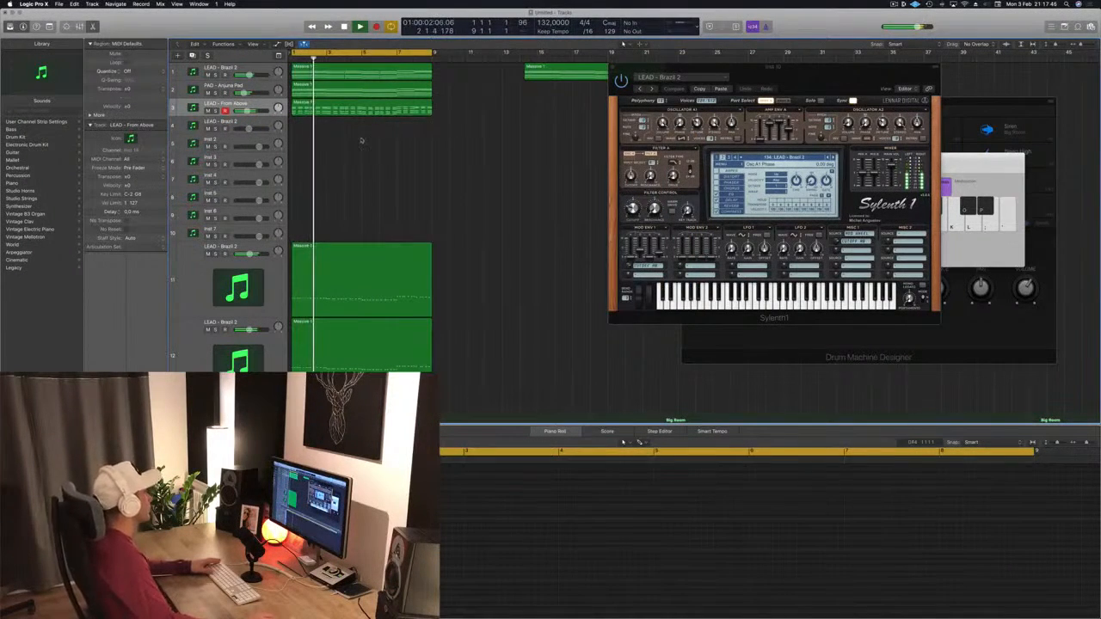
{"action": "left_click", "coordinate": [216, 92]}
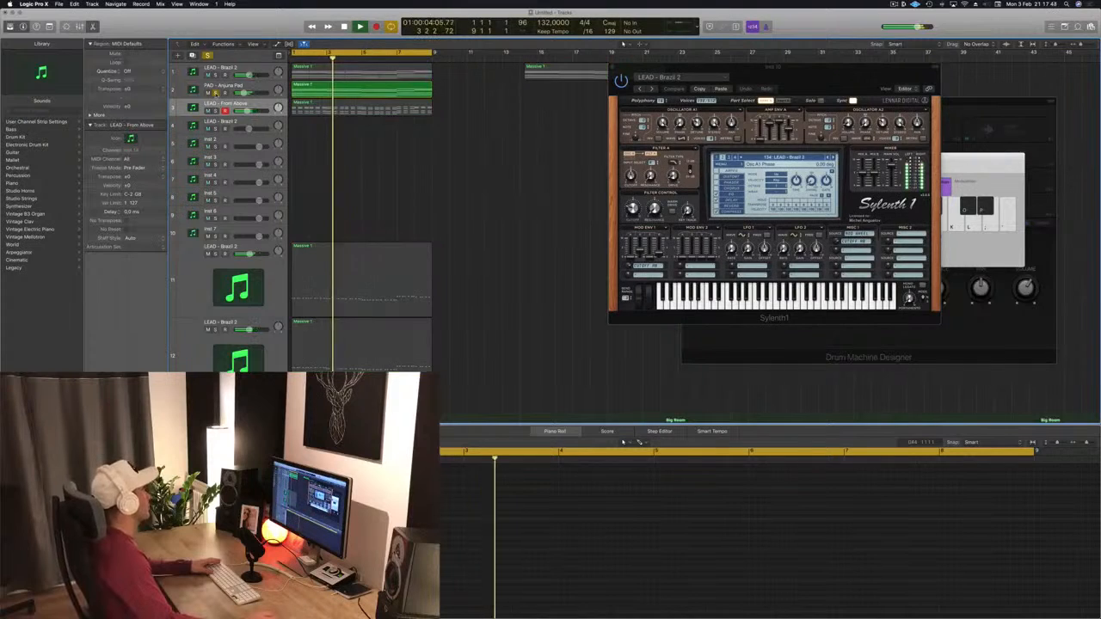
{"action": "left_click", "coordinate": [216, 92]}
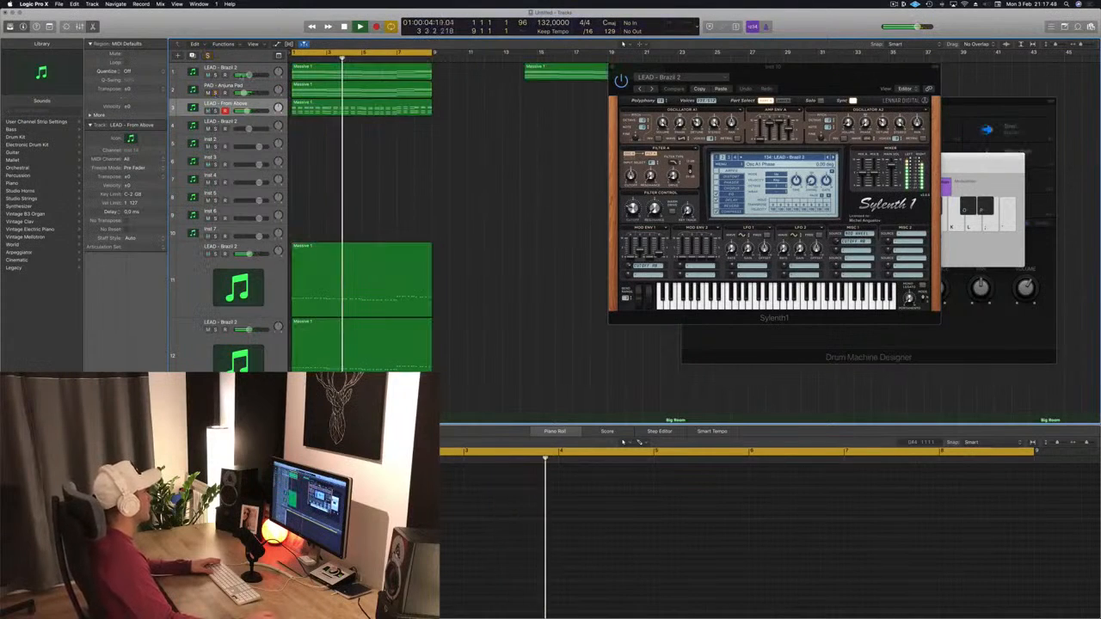
{"action": "left_click", "coordinate": [216, 75]}
{"action": "left_click", "coordinate": [216, 74]}
{"action": "left_click_drag", "start_coordinate": [247, 111], "coordinate": [247, 111]}
Step: Stop playback and copy the Kick 1 - Big Room region onto the Snare 3 - Big Room track
{"action": "scroll", "coordinate": [516, 172], "scroll_direction": "down", "scroll_amount": 6}
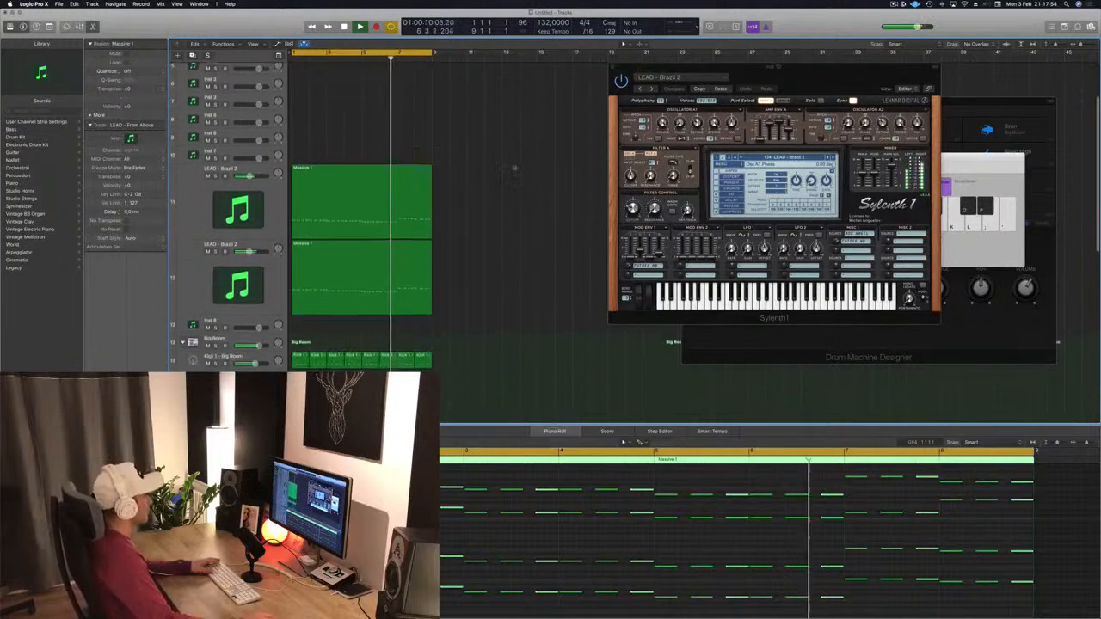
{"action": "scroll", "coordinate": [525, 198], "scroll_direction": "down", "scroll_amount": 3}
{"action": "key", "text": "space"}
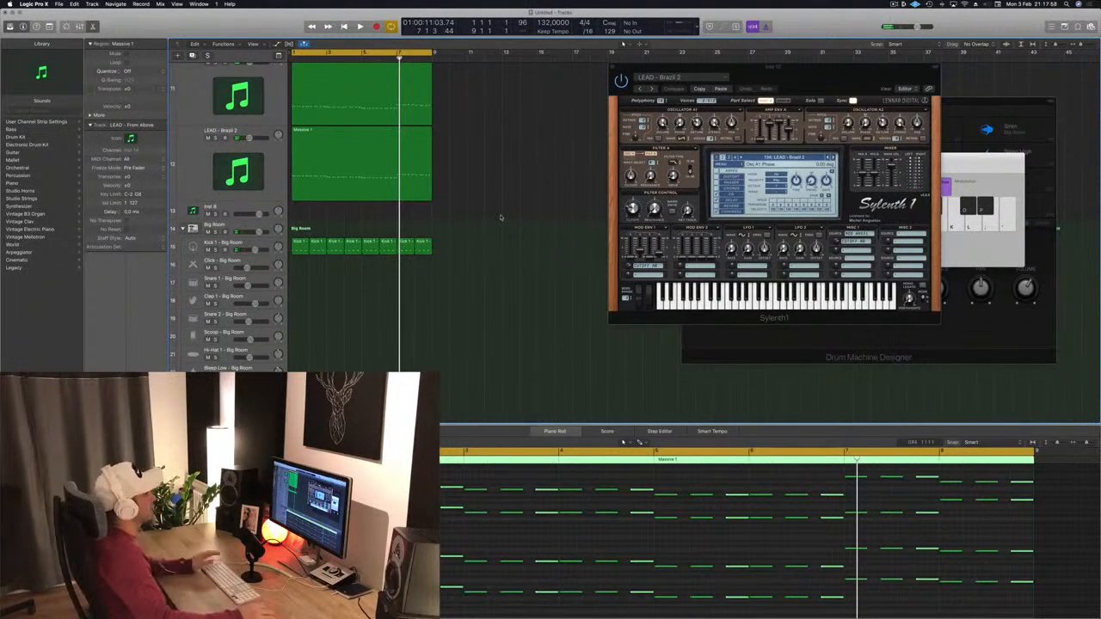
{"action": "left_click", "coordinate": [514, 306]}
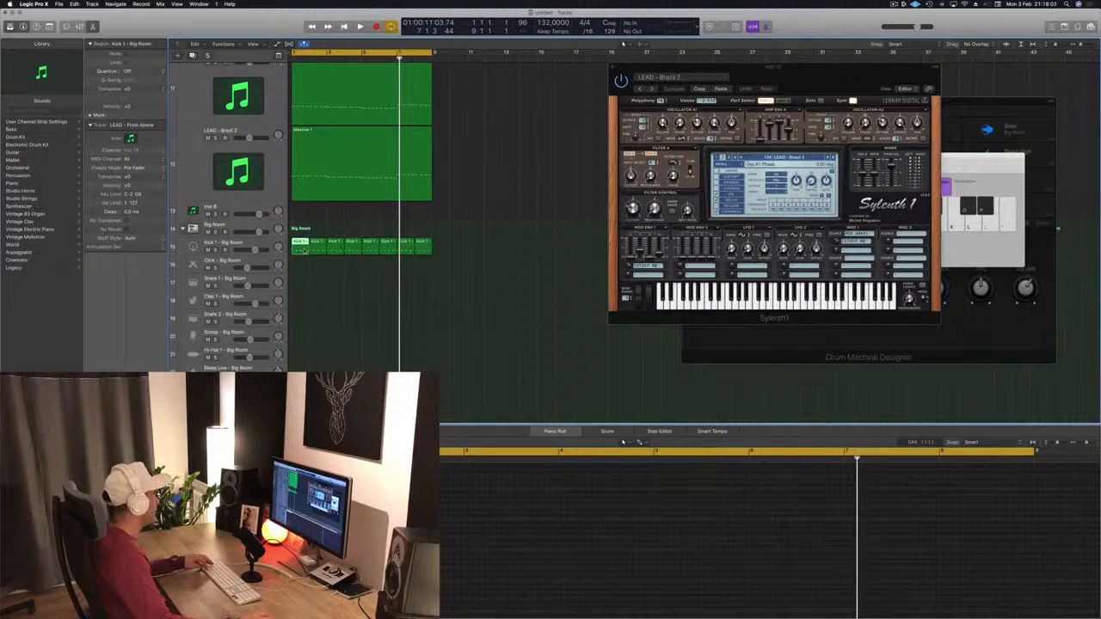
{"action": "scroll", "coordinate": [309, 250], "scroll_direction": "down", "scroll_amount": 3}
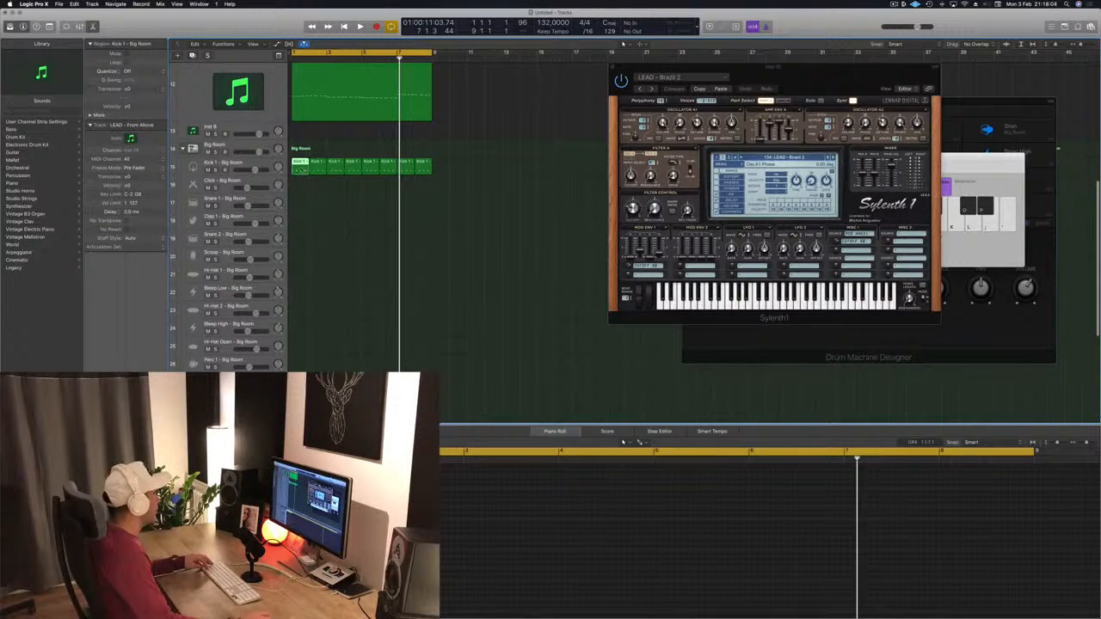
{"action": "scroll", "coordinate": [299, 217], "scroll_direction": "down", "scroll_amount": 4}
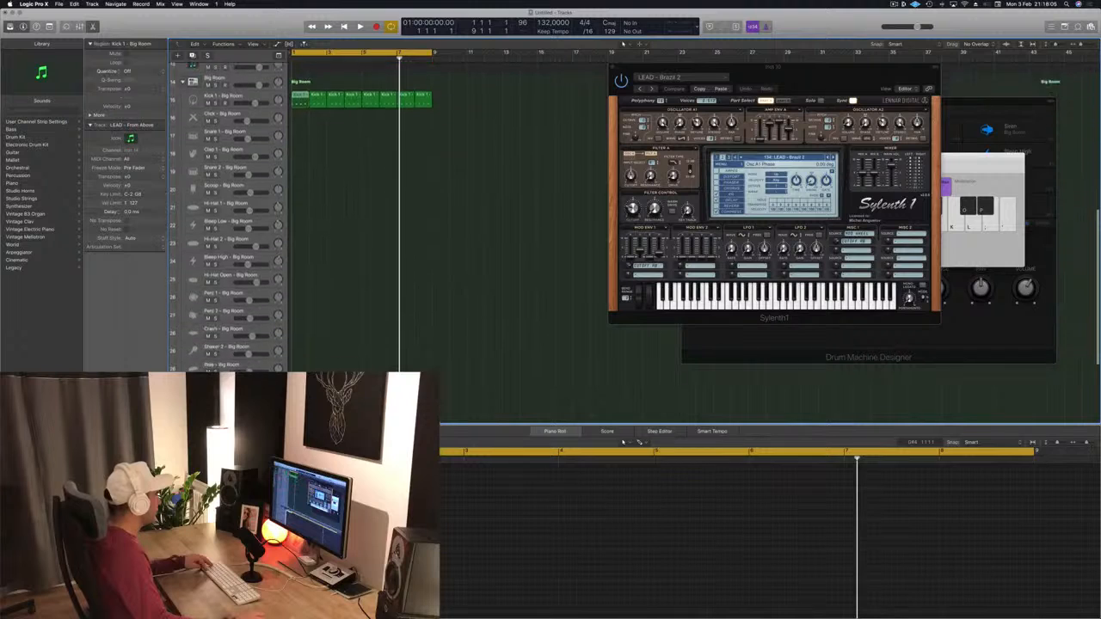
{"action": "left_click_drag", "start_coordinate": [315, 405], "coordinate": [296, 323]}
Step: Repeat the copied kick region along the Snare 3 track and play the arrangement back
{"action": "left_click", "coordinate": [332, 535]}
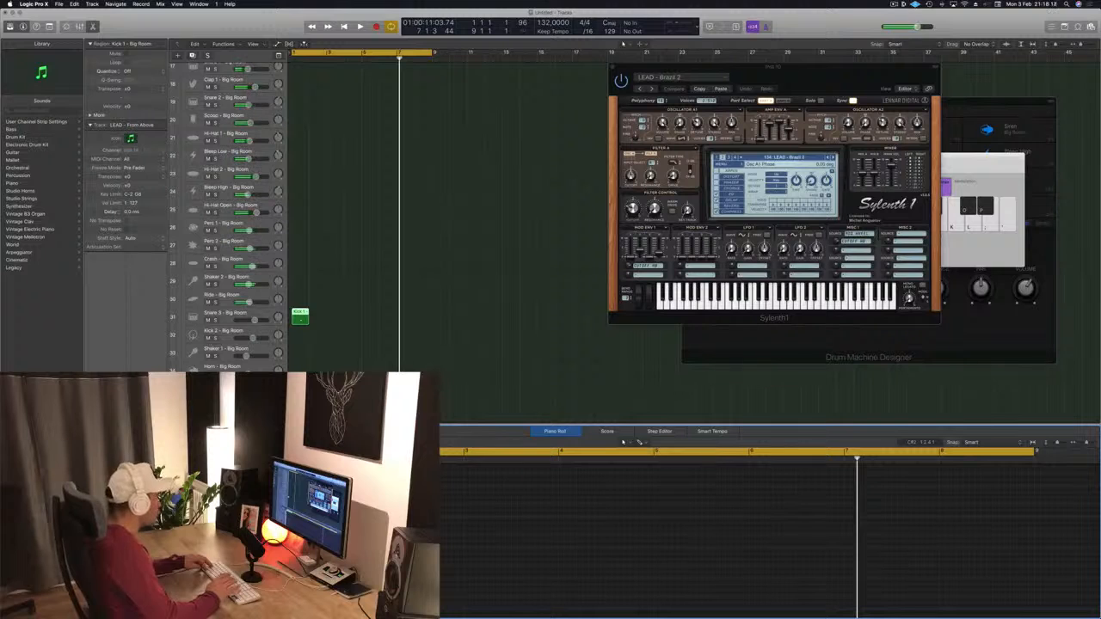
{"action": "key", "text": "space"}
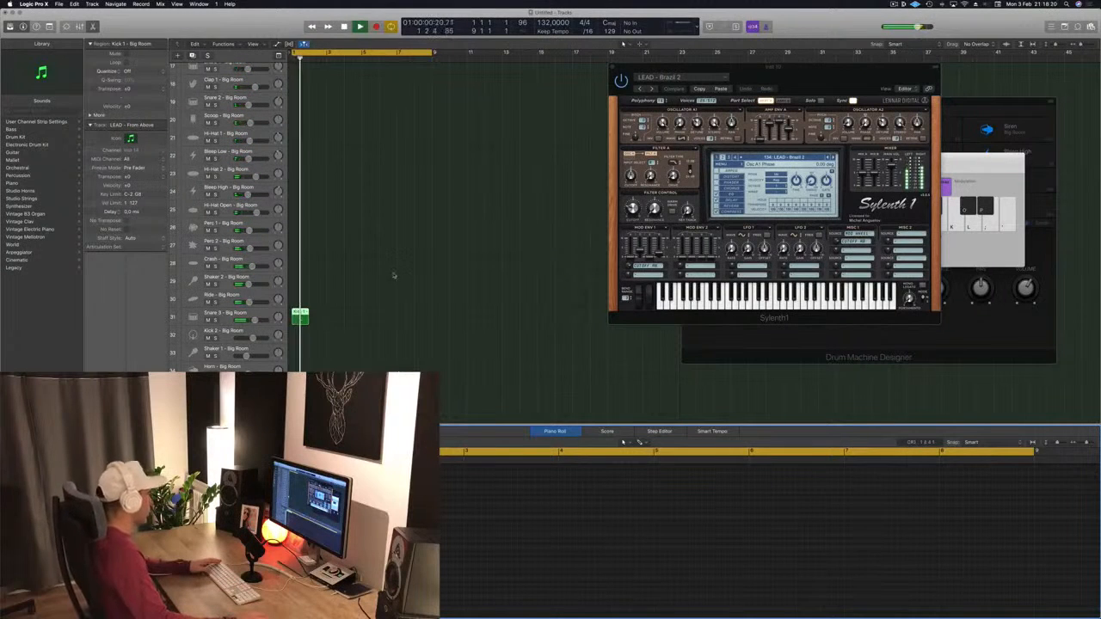
{"action": "key", "text": "space"}
{"action": "key", "text": "space"}
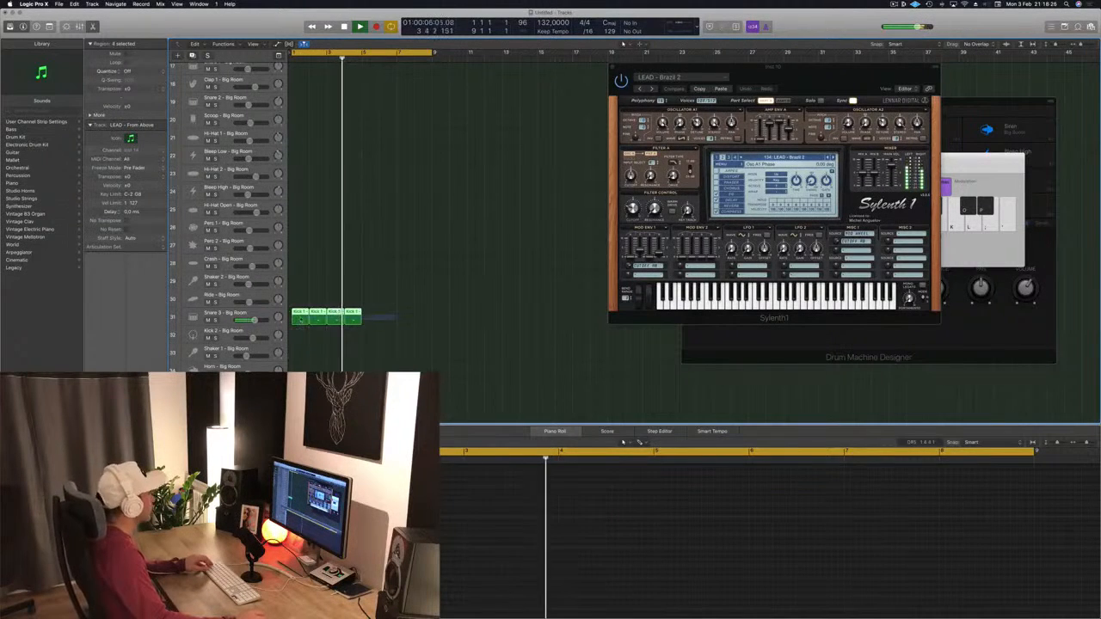
{"action": "key", "text": "Return"}
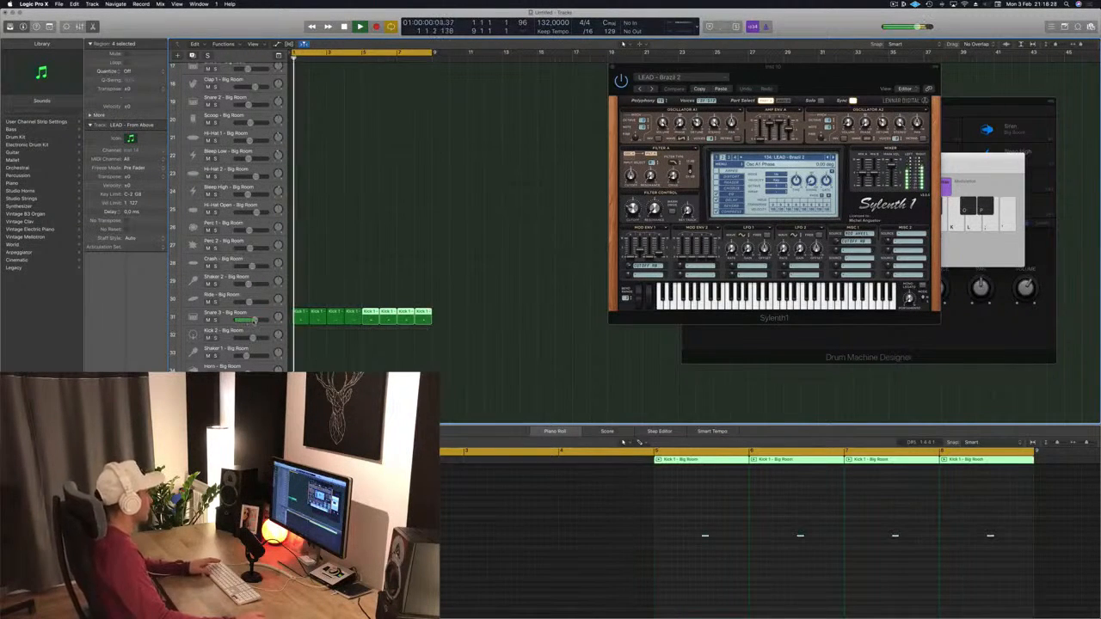
Step: Lower the Snare 3 track's volume slightly and toggle playback
{"action": "left_click_drag", "start_coordinate": [254, 320], "coordinate": [249, 320]}
{"action": "scroll", "coordinate": [347, 298], "scroll_direction": "up", "scroll_amount": 5}
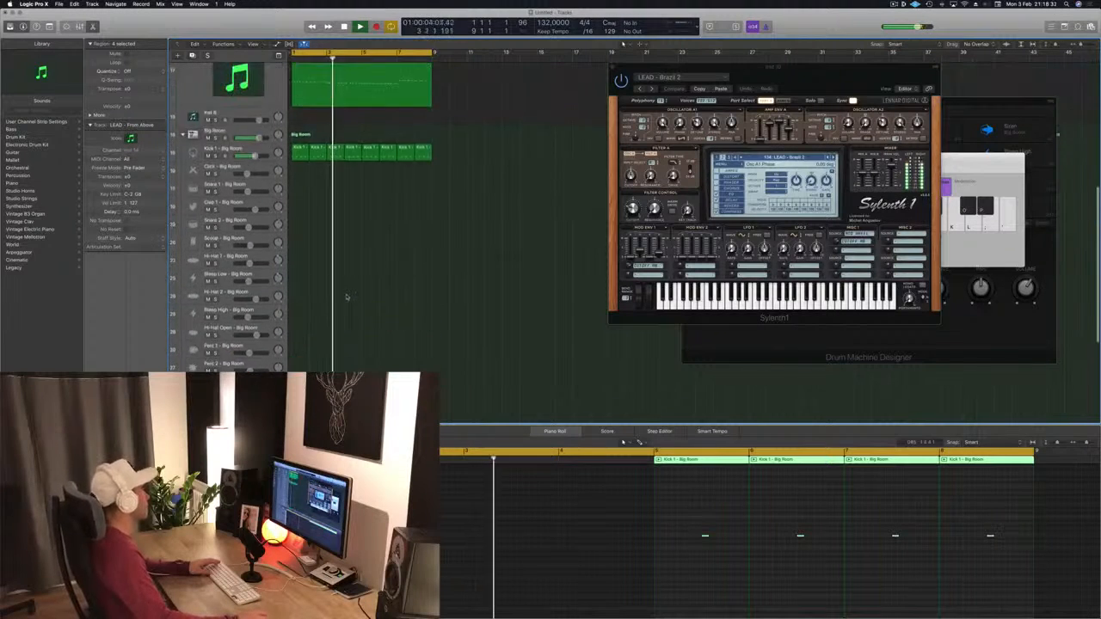
{"action": "key", "text": "space"}
Step: Copy the kick region onto the Hi-Hat 1 - Big Room track and loop it to match the lead region's length
{"action": "left_click", "coordinate": [298, 234]}
{"action": "left_click_drag", "start_coordinate": [298, 234], "coordinate": [300, 342]}
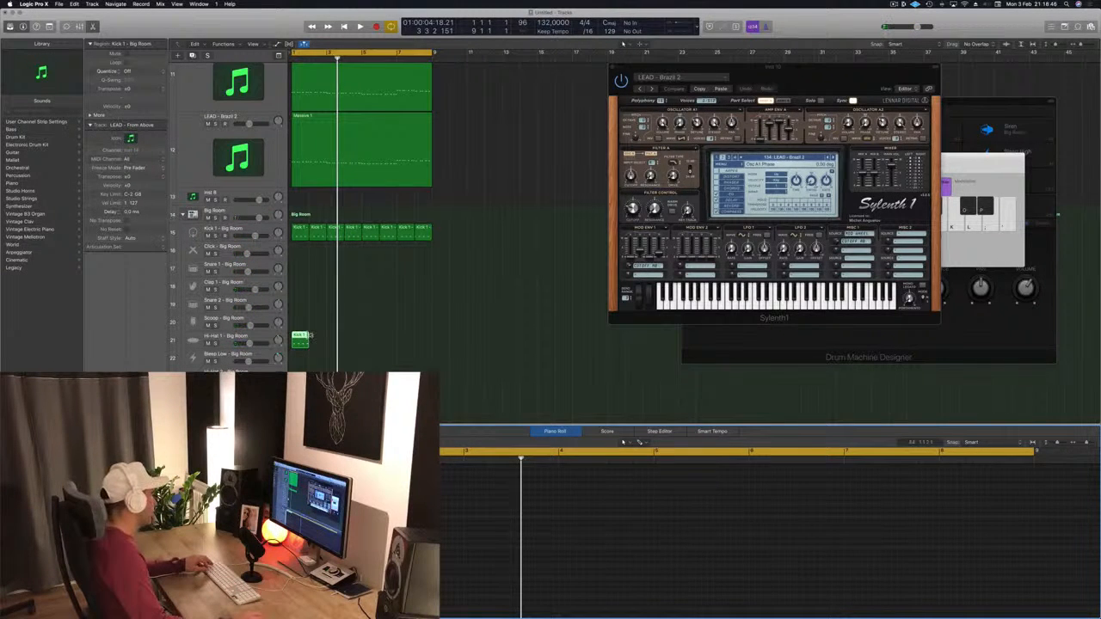
{"action": "left_click_drag", "start_coordinate": [309, 335], "coordinate": [426, 336]}
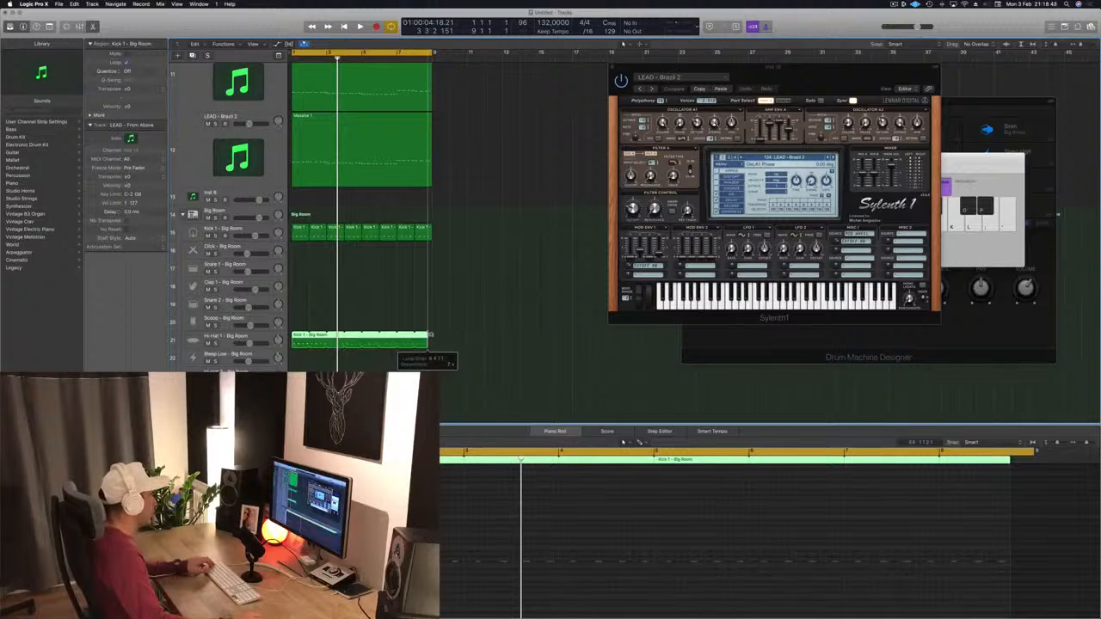
{"action": "key", "text": "space"}
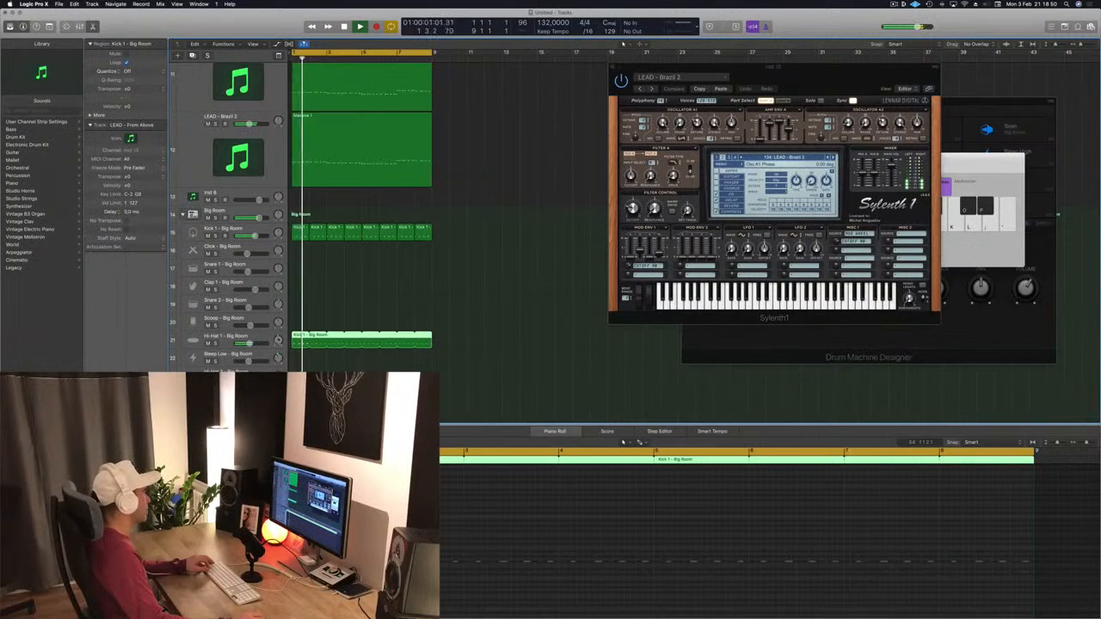
Step: Select the Hi-Hat 1 track, then the Snare 3 track, and nudge the Snare 3 volume down
{"action": "left_click", "coordinate": [228, 337]}
{"action": "scroll", "coordinate": [373, 336], "scroll_direction": "down", "scroll_amount": 3}
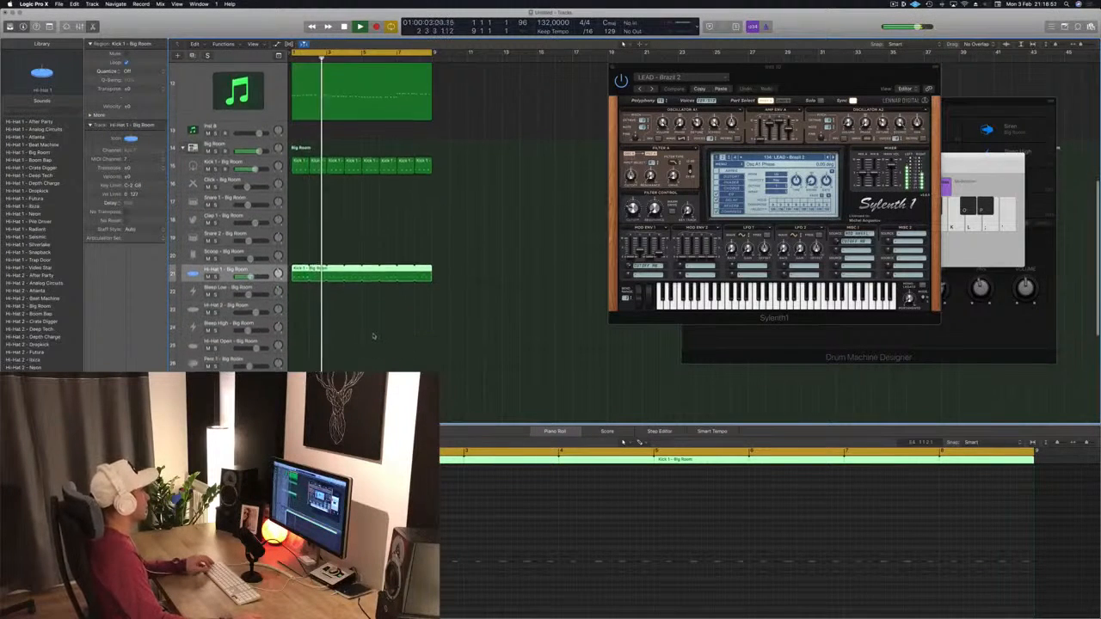
{"action": "scroll", "coordinate": [373, 336], "scroll_direction": "down", "scroll_amount": 5}
{"action": "left_click", "coordinate": [228, 304]}
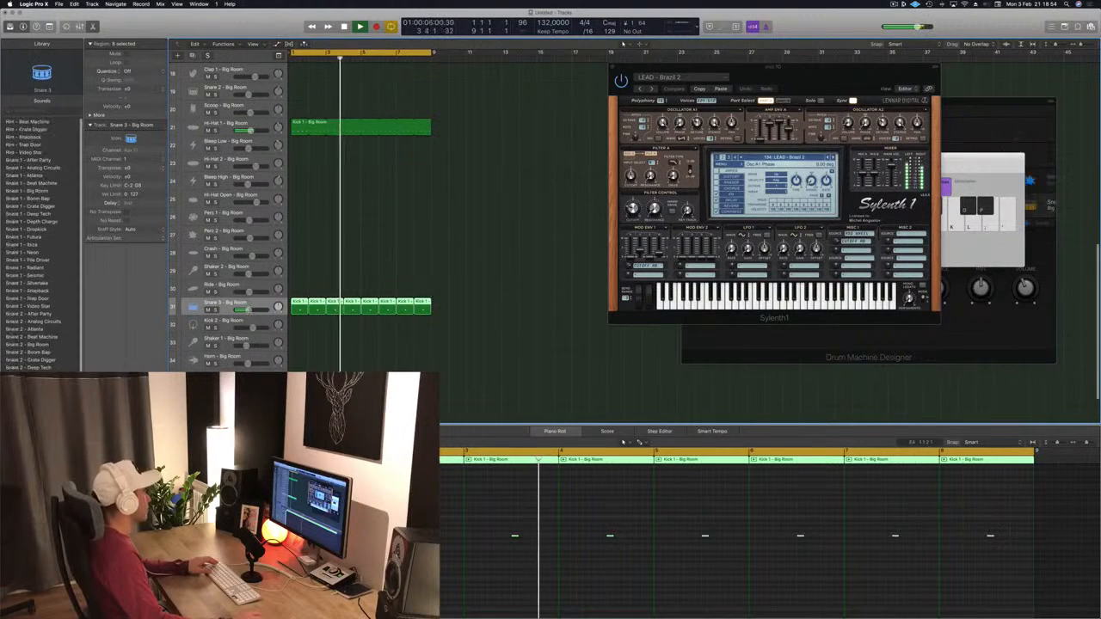
{"action": "left_click_drag", "start_coordinate": [248, 310], "coordinate": [246, 309]}
{"action": "scroll", "coordinate": [344, 244], "scroll_direction": "up", "scroll_amount": 1}
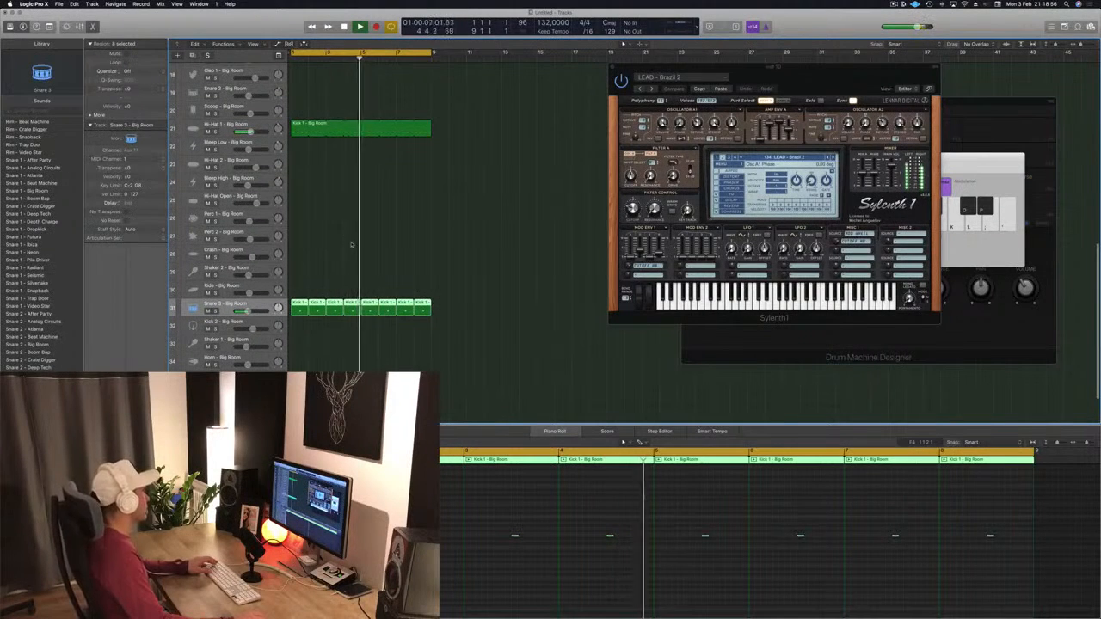
{"action": "scroll", "coordinate": [344, 215], "scroll_direction": "up", "scroll_amount": 4}
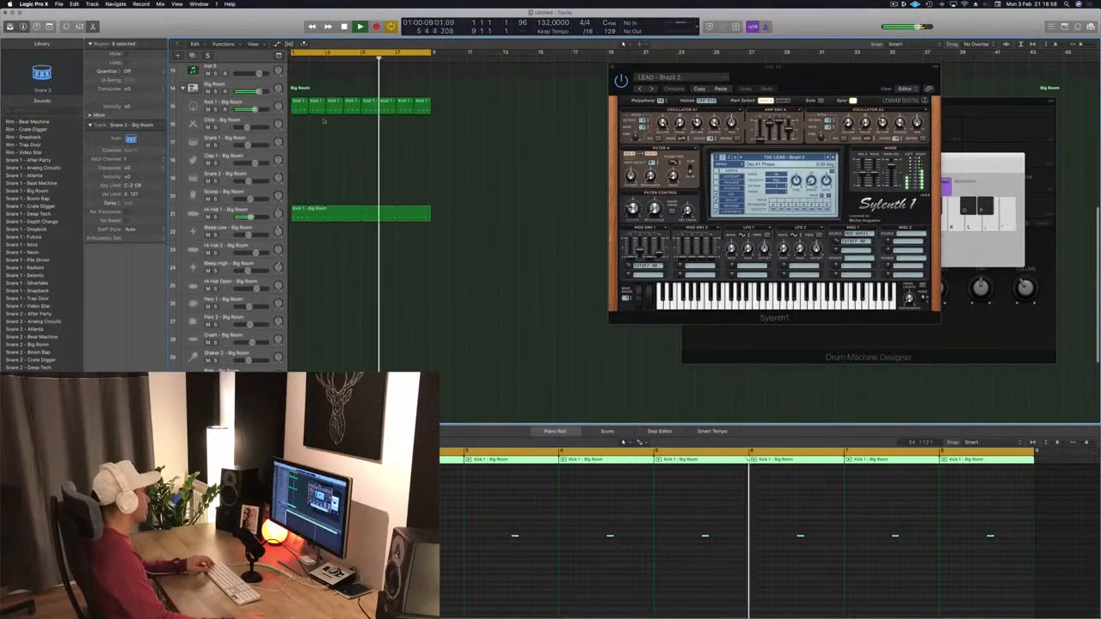
{"action": "scroll", "coordinate": [323, 120], "scroll_direction": "right", "scroll_amount": 1}
{"action": "left_click", "coordinate": [315, 107]}
{"action": "left_click_drag", "start_coordinate": [297, 107], "coordinate": [299, 247]}
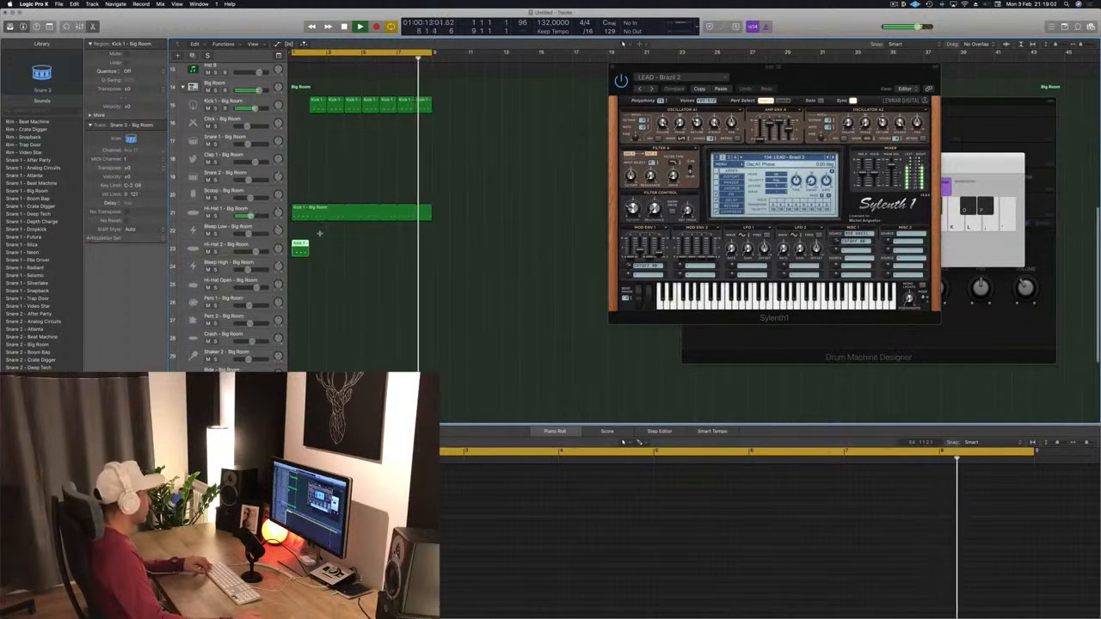
{"action": "key", "text": "super+z"}
Step: Copy the kick region onto the Shaker 2 track, repeat it along the lead region's length, and start playback
{"action": "left_click_drag", "start_coordinate": [298, 107], "coordinate": [297, 356]}
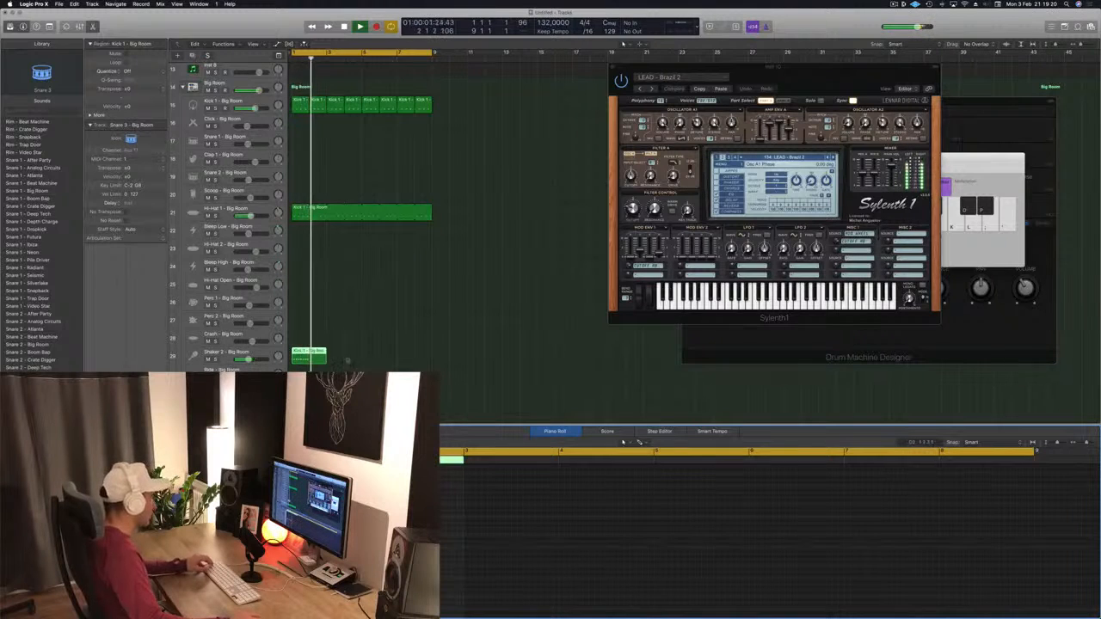
{"action": "double_click", "coordinate": [311, 355], "text": "super"}
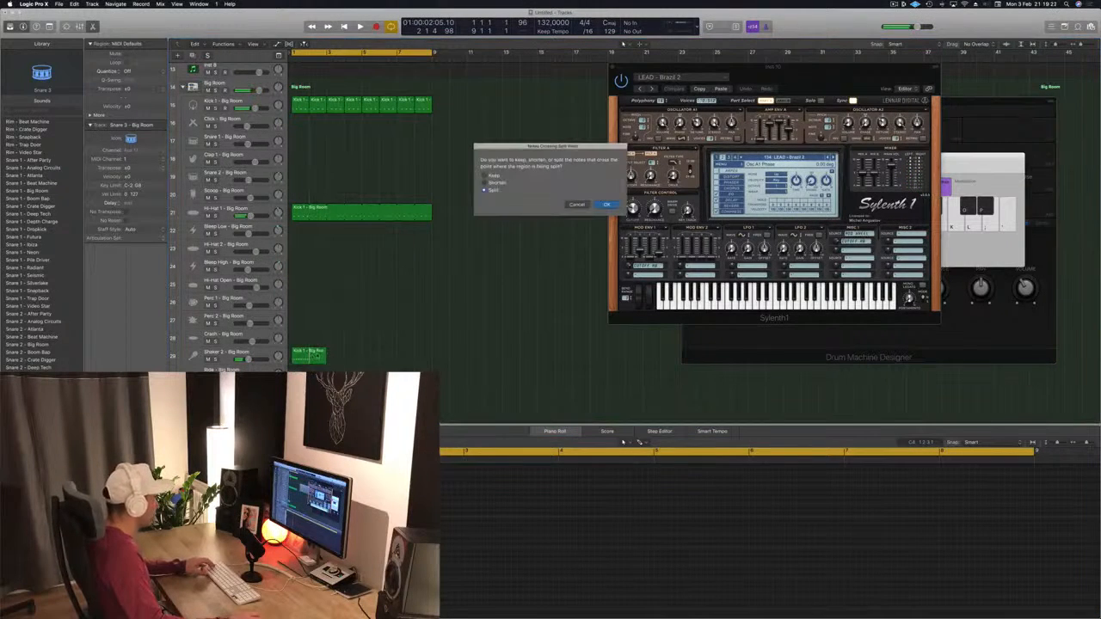
{"action": "left_click", "coordinate": [607, 204]}
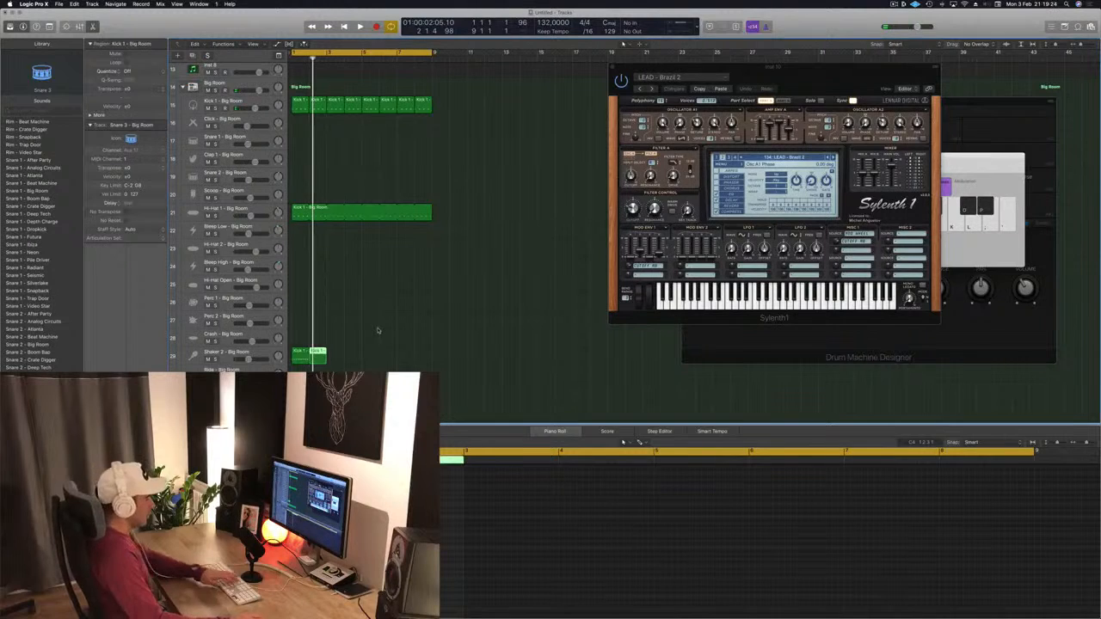
{"action": "key", "text": "Delete"}
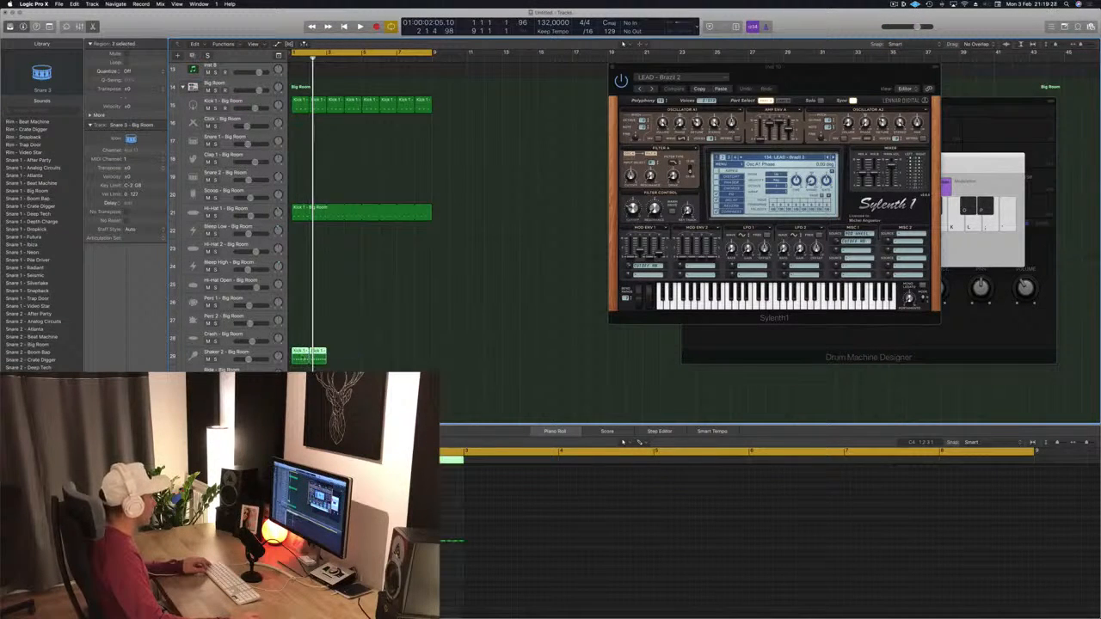
{"action": "left_click", "coordinate": [379, 355]}
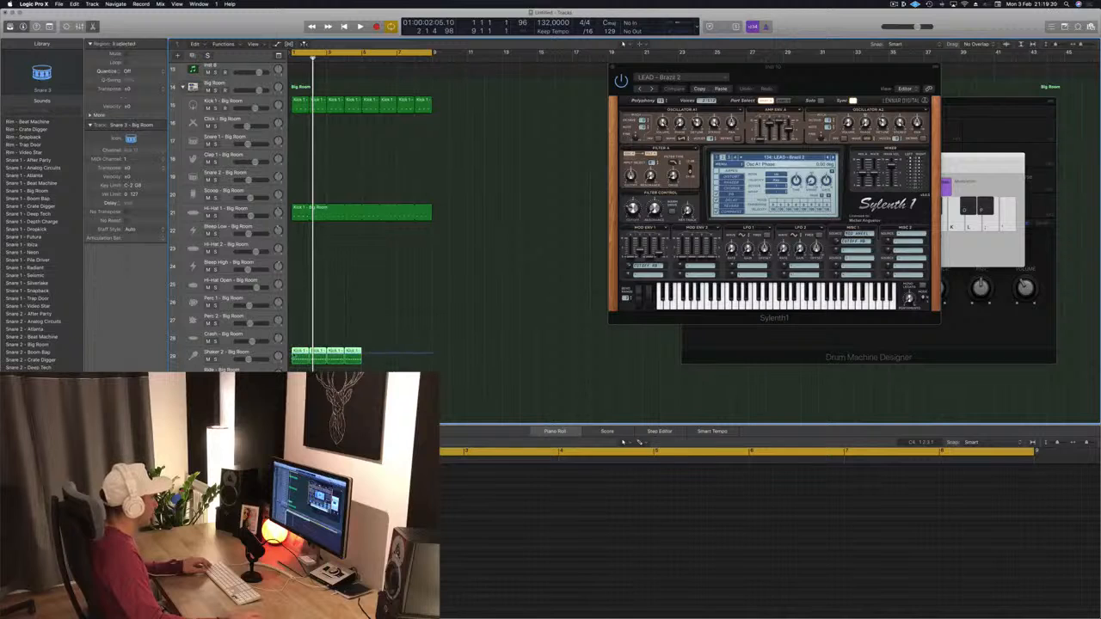
{"action": "left_click", "coordinate": [301, 353]}
{"action": "left_click_drag", "start_coordinate": [377, 356], "coordinate": [377, 355]}
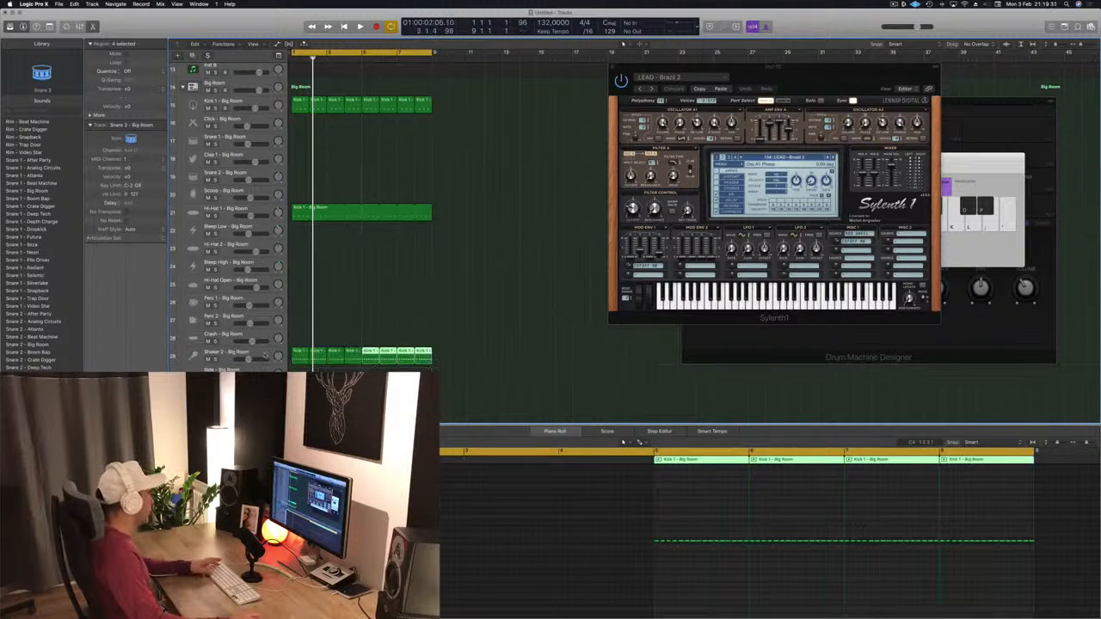
{"action": "left_click", "coordinate": [264, 354]}
{"action": "key", "text": "space"}
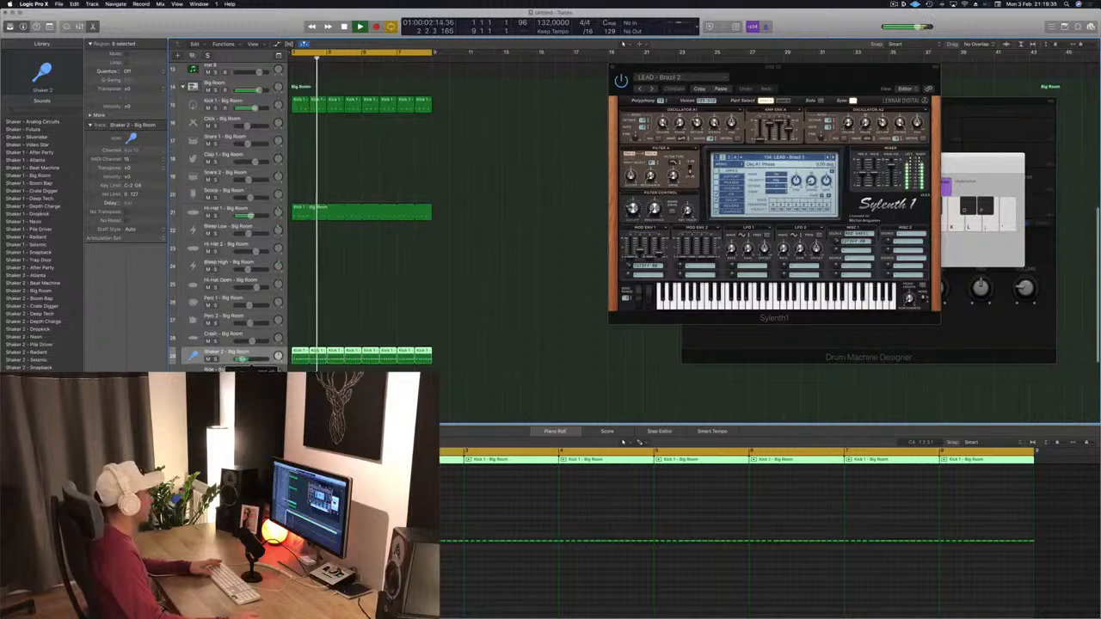
Step: Copy the kick region onto the Clap 1 track and loop it across the lead region's length to bar 9
{"action": "scroll", "coordinate": [329, 328], "scroll_direction": "up", "scroll_amount": 10}
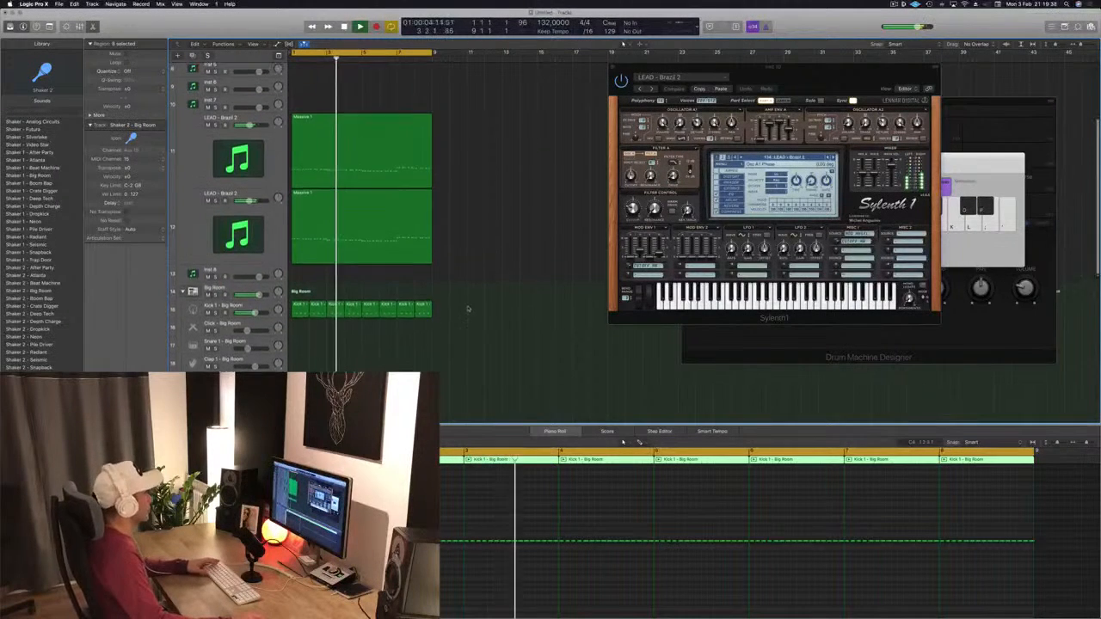
{"action": "scroll", "coordinate": [359, 203], "scroll_direction": "down", "scroll_amount": 10}
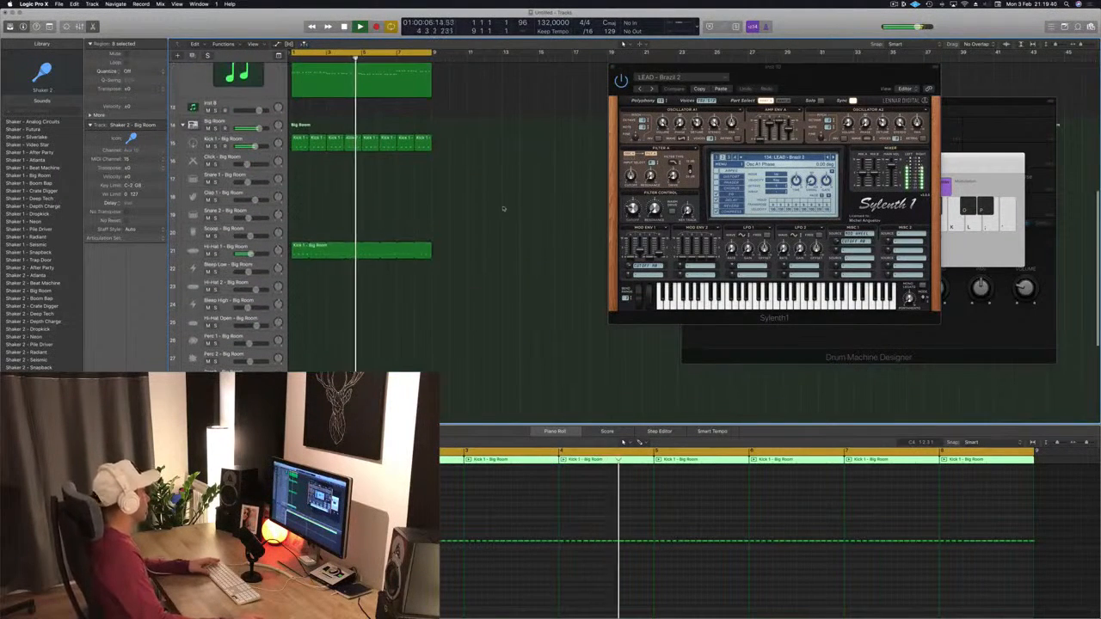
{"action": "left_click", "coordinate": [292, 155]}
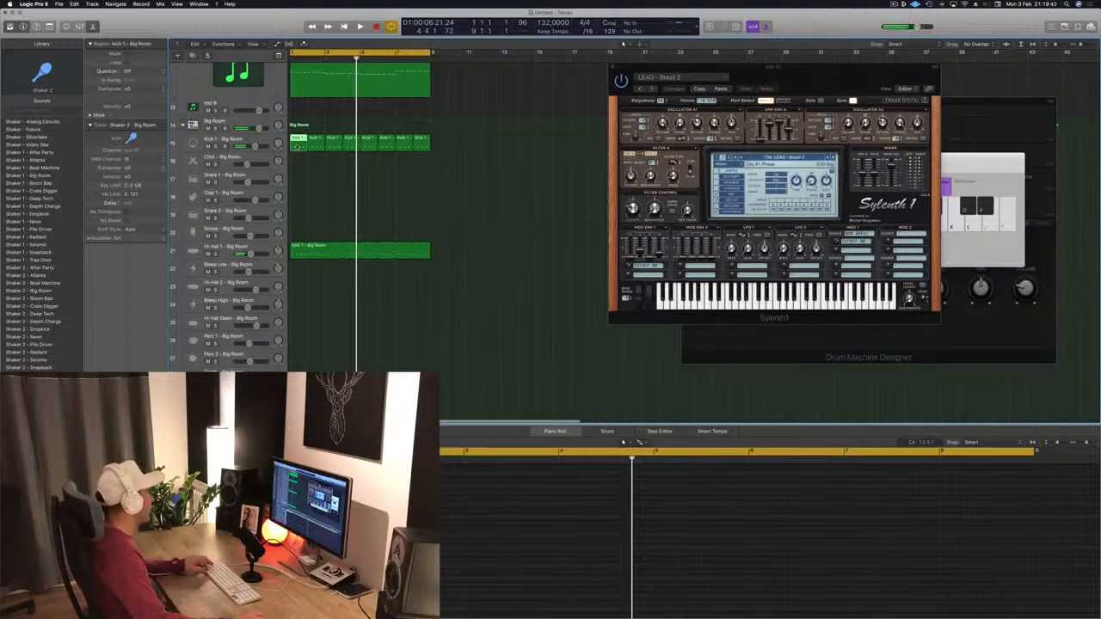
{"action": "left_click_drag", "start_coordinate": [297, 146], "coordinate": [299, 198]}
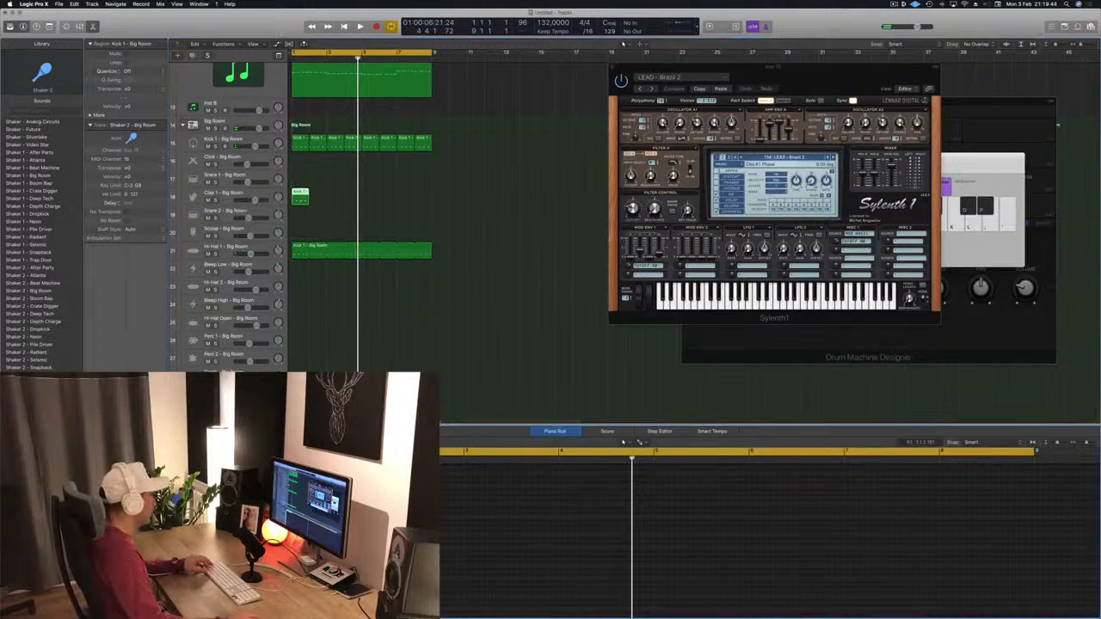
{"action": "key", "text": "Down"}
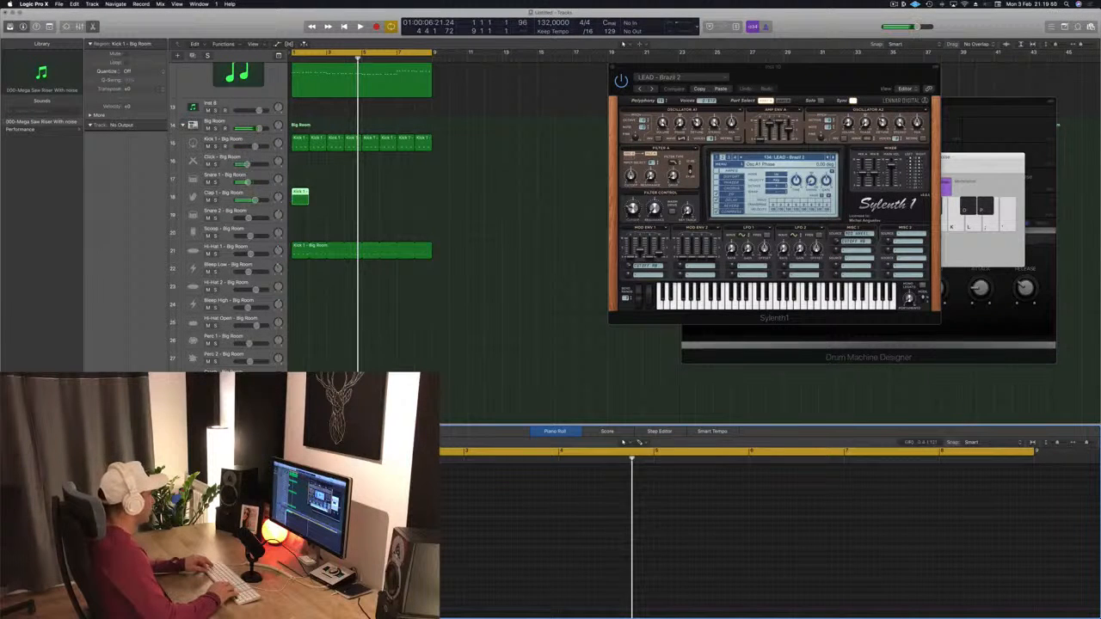
{"action": "key", "text": "space"}
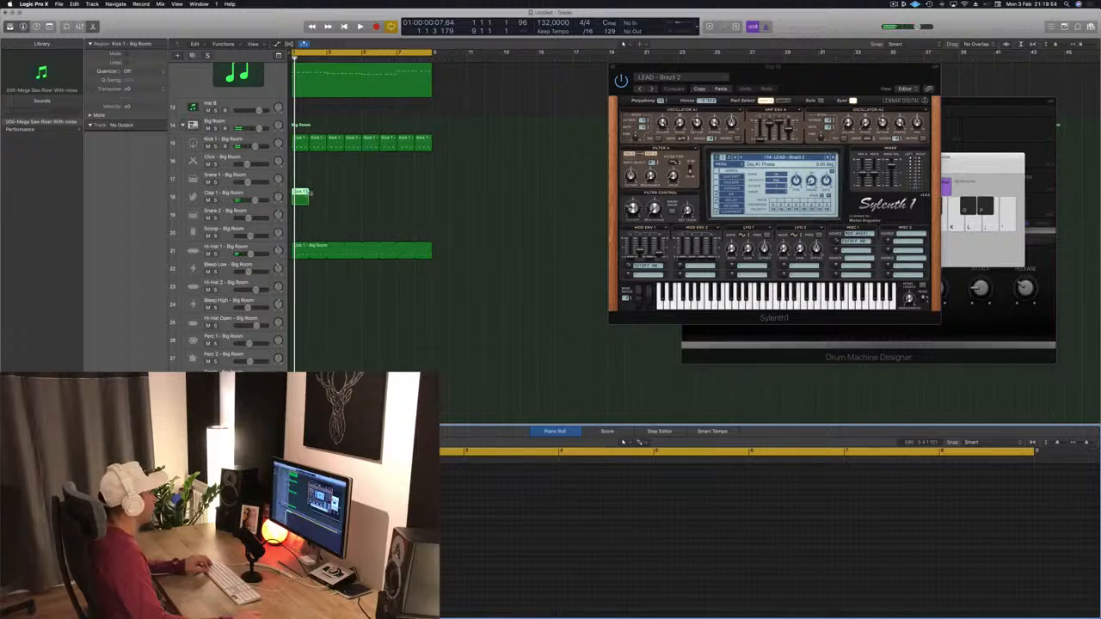
{"action": "left_click_drag", "start_coordinate": [308, 195], "coordinate": [432, 200]}
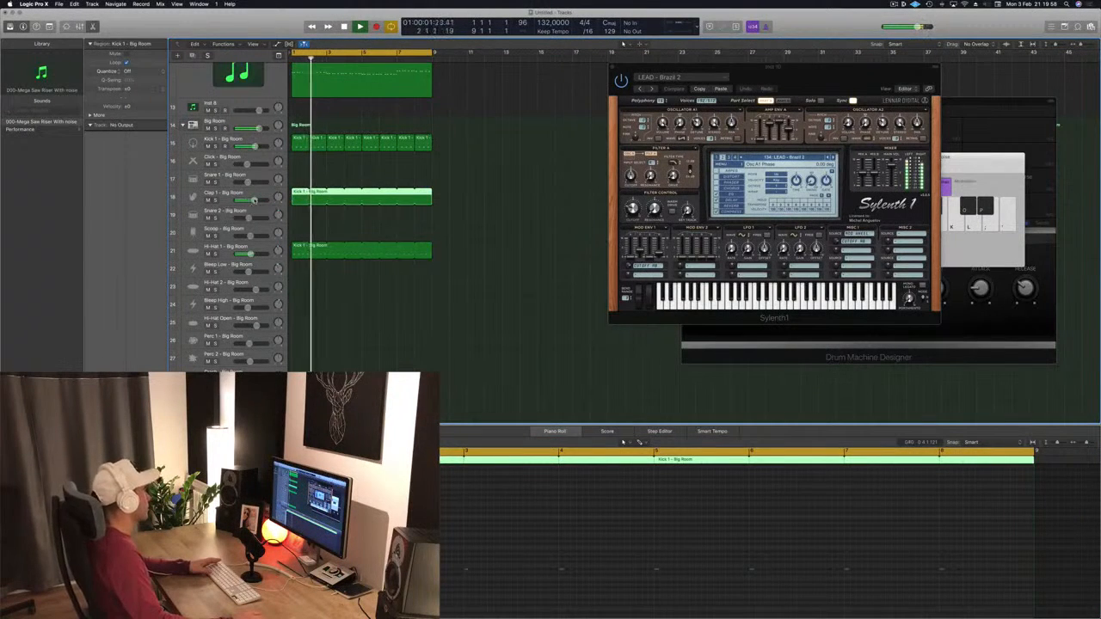
{"action": "left_click", "coordinate": [252, 200]}
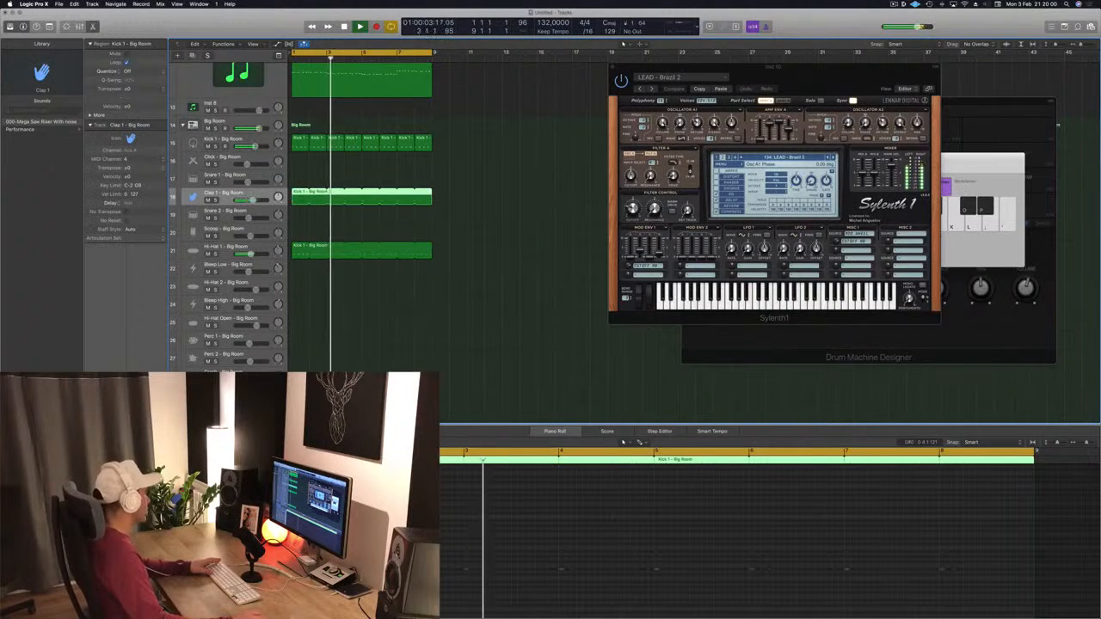
Step: Open the Clap 1 track's Stereo Delay and step through its presets, settling on Dual 1/8 Note Dotted
{"action": "left_click", "coordinate": [105, 426]}
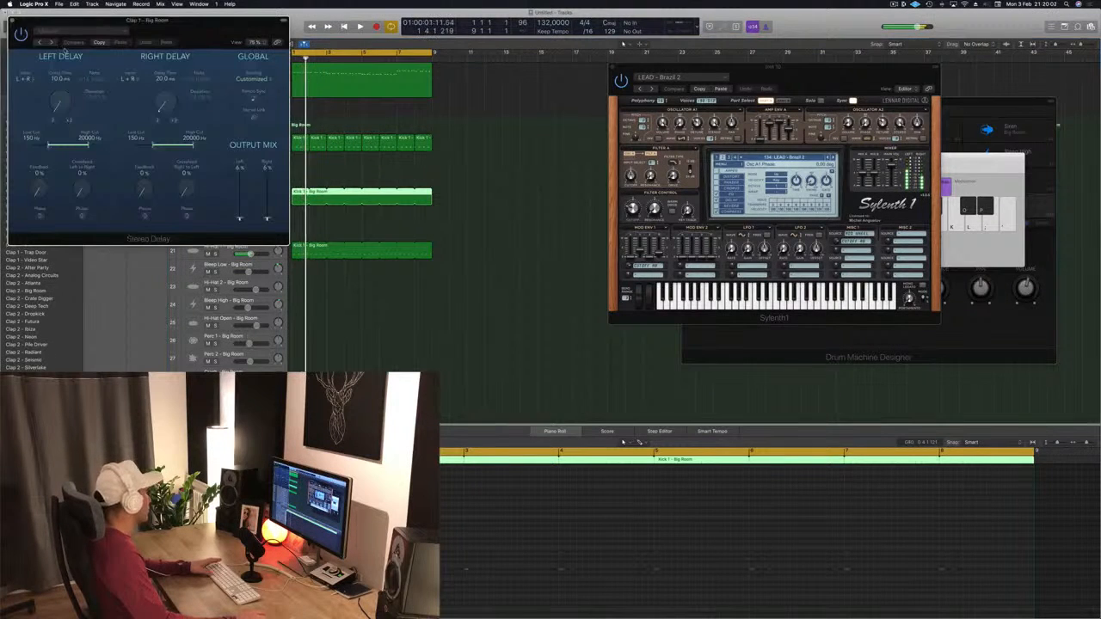
{"action": "left_click", "coordinate": [38, 43]}
{"action": "left_click", "coordinate": [39, 43]}
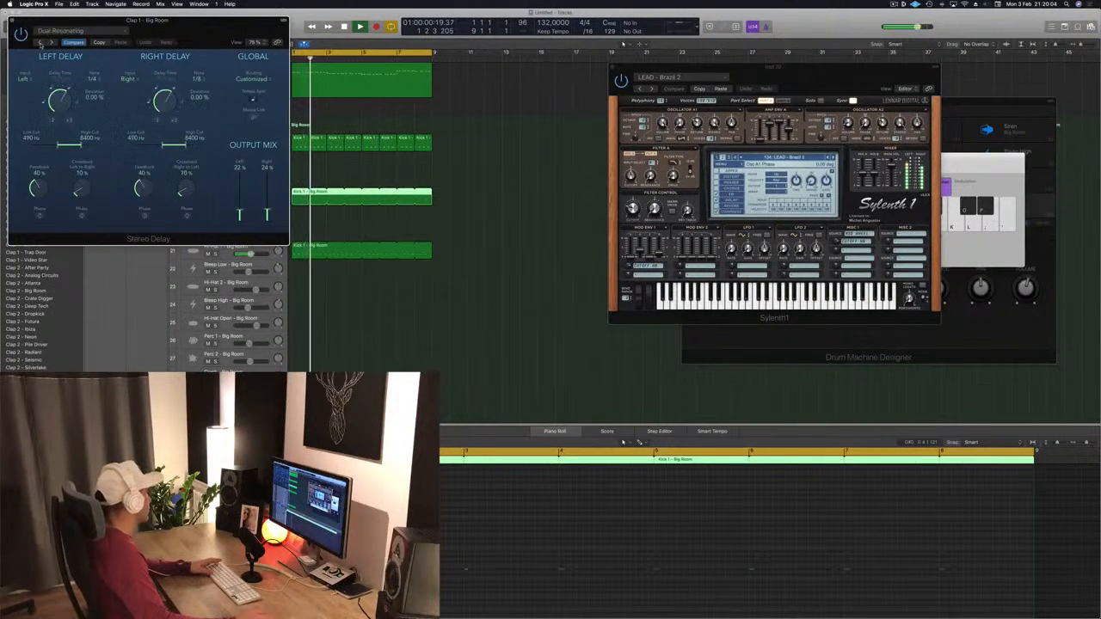
{"action": "left_click_drag", "start_coordinate": [229, 21], "coordinate": [679, 131]}
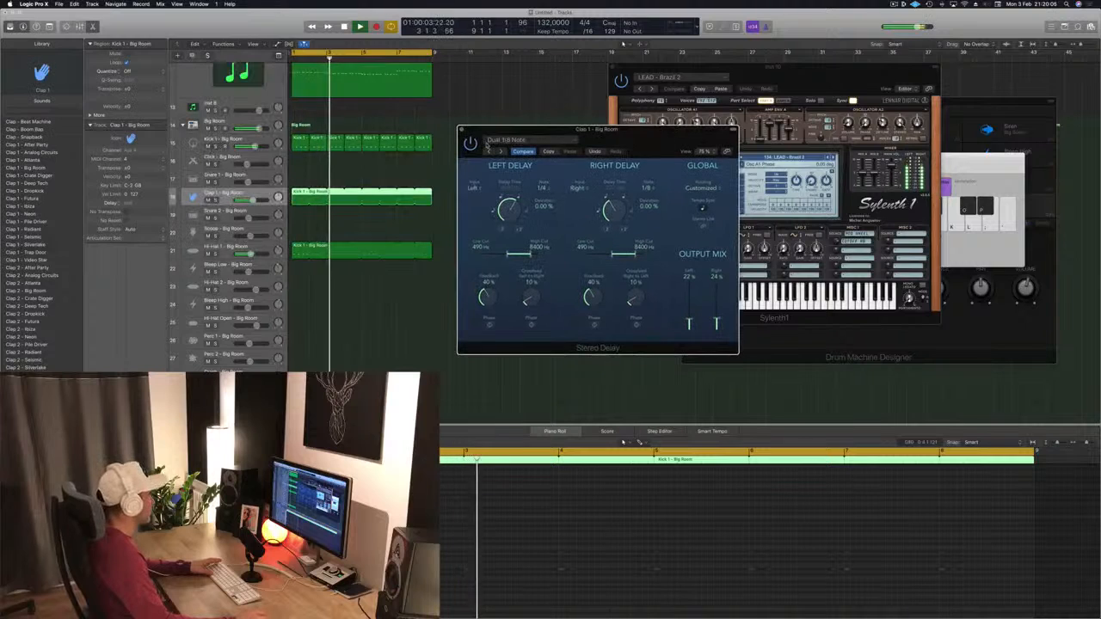
{"action": "left_click", "coordinate": [489, 152]}
{"action": "left_click", "coordinate": [500, 152]}
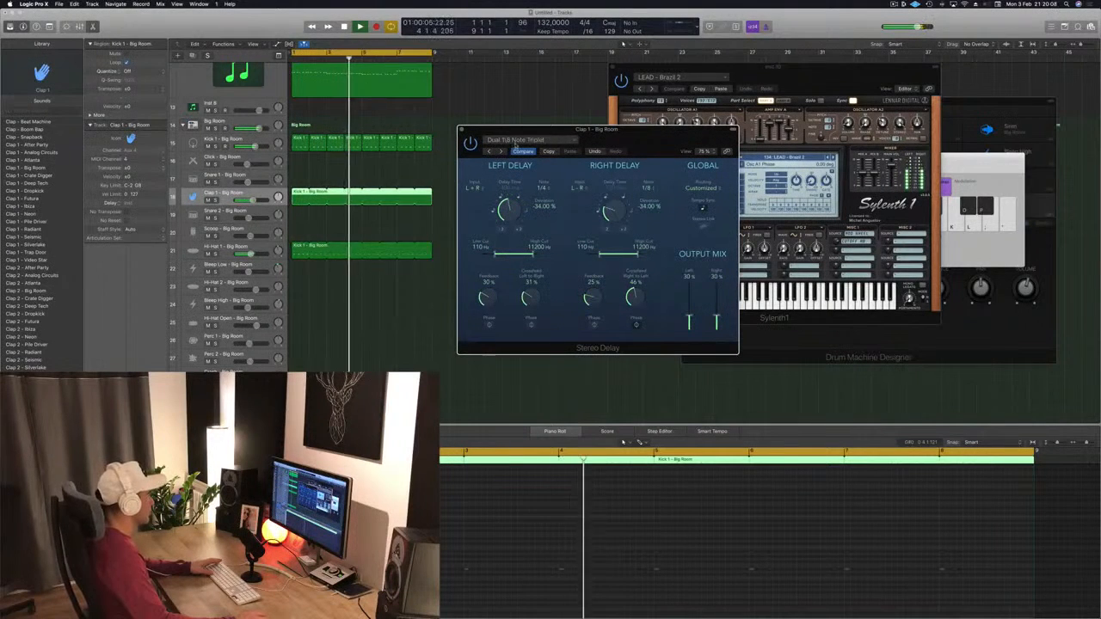
{"action": "left_click", "coordinate": [450, 153]}
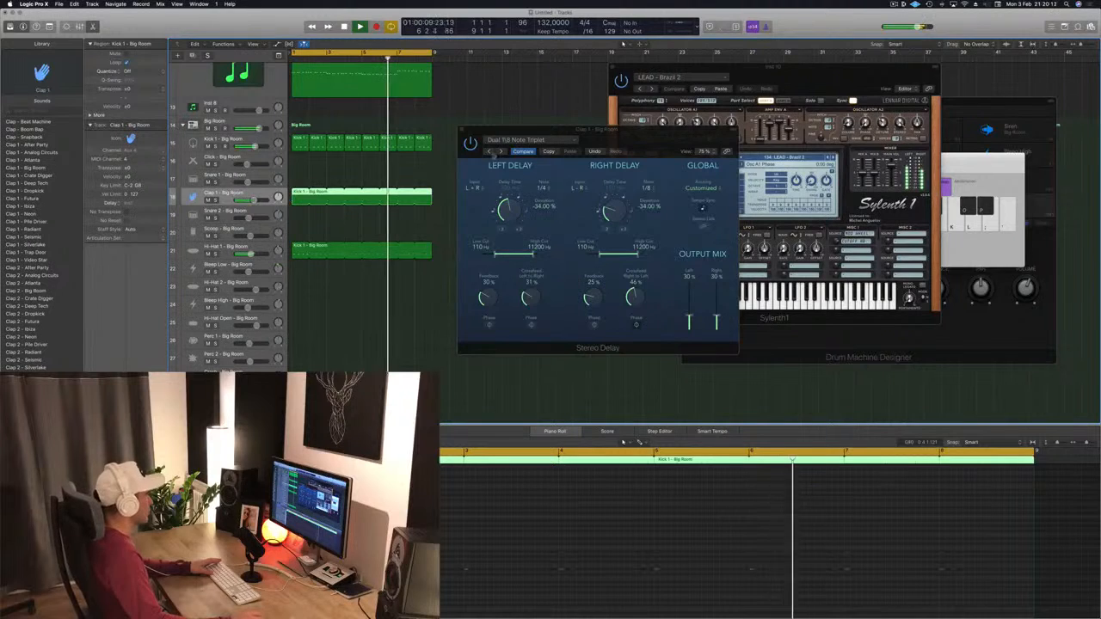
{"action": "left_click", "coordinate": [487, 152]}
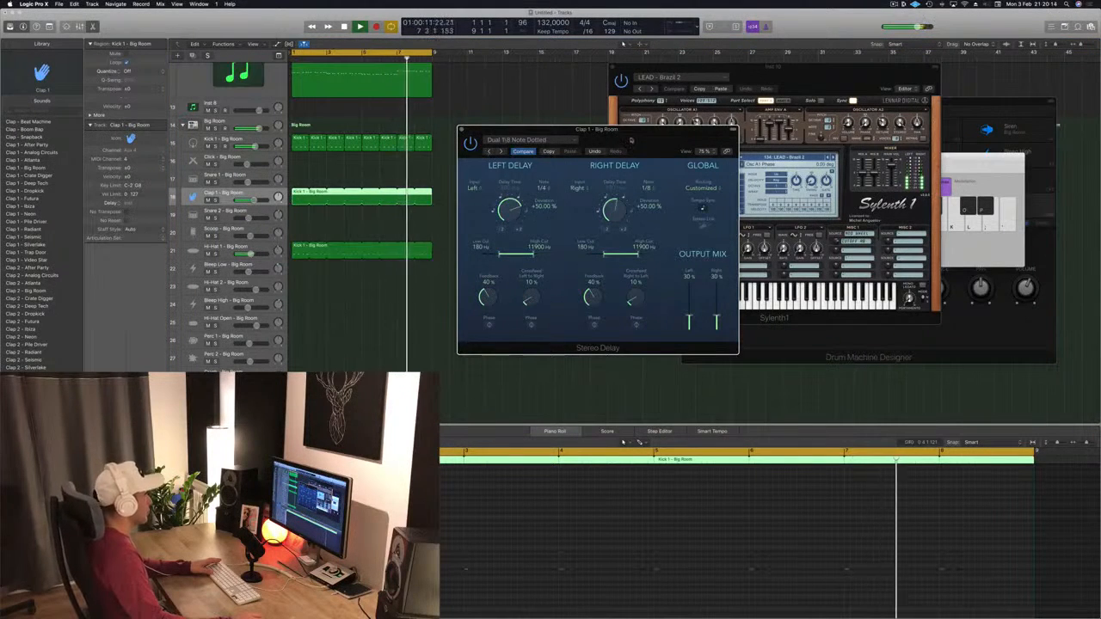
{"action": "left_click", "coordinate": [487, 152]}
{"action": "left_click", "coordinate": [427, 143]}
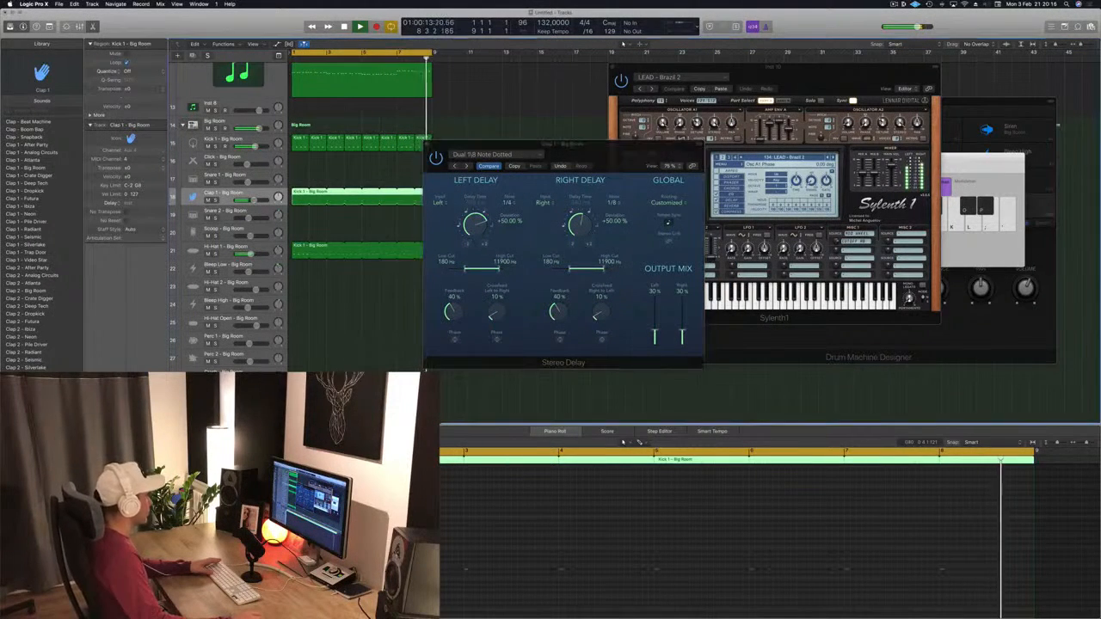
{"action": "left_click", "coordinate": [427, 146]}
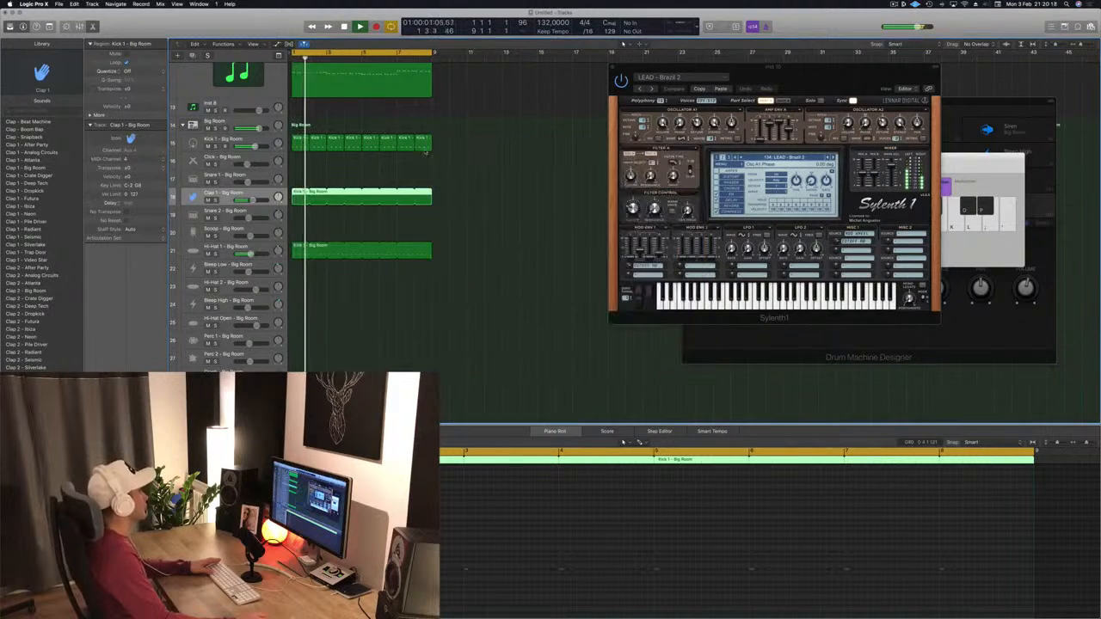
Step: Open and close the first LEAD - Brazil 2 track's Sylenth1 window, then mute that track
{"action": "scroll", "coordinate": [250, 71], "scroll_direction": "up", "scroll_amount": 10}
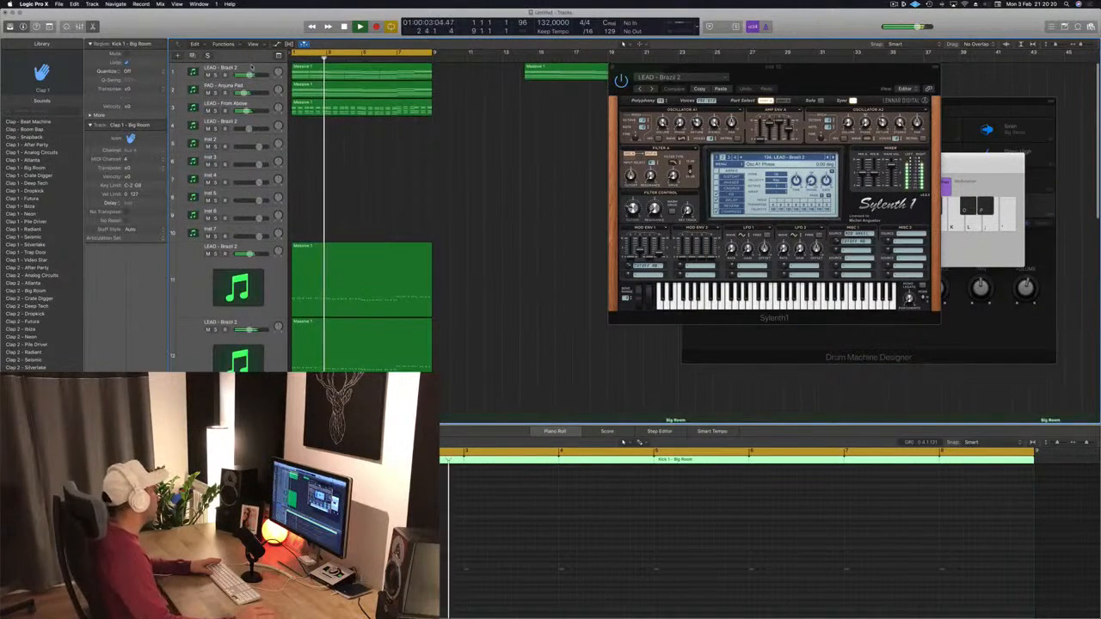
{"action": "left_click", "coordinate": [256, 66]}
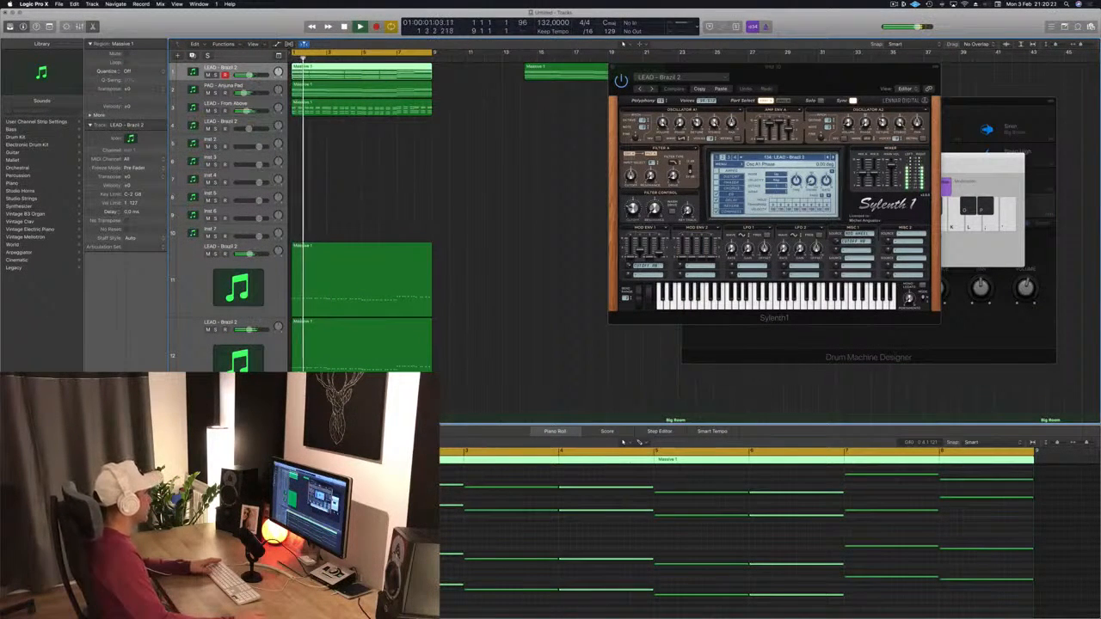
{"action": "double_click", "coordinate": [255, 67]}
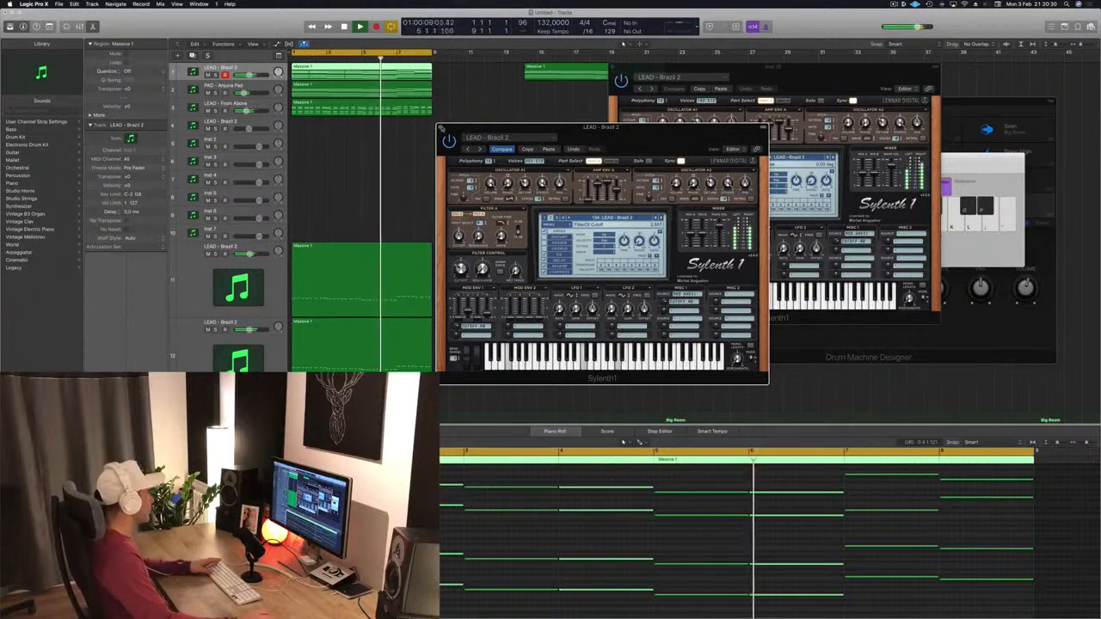
{"action": "left_click", "coordinate": [441, 129]}
{"action": "left_click", "coordinate": [207, 74]}
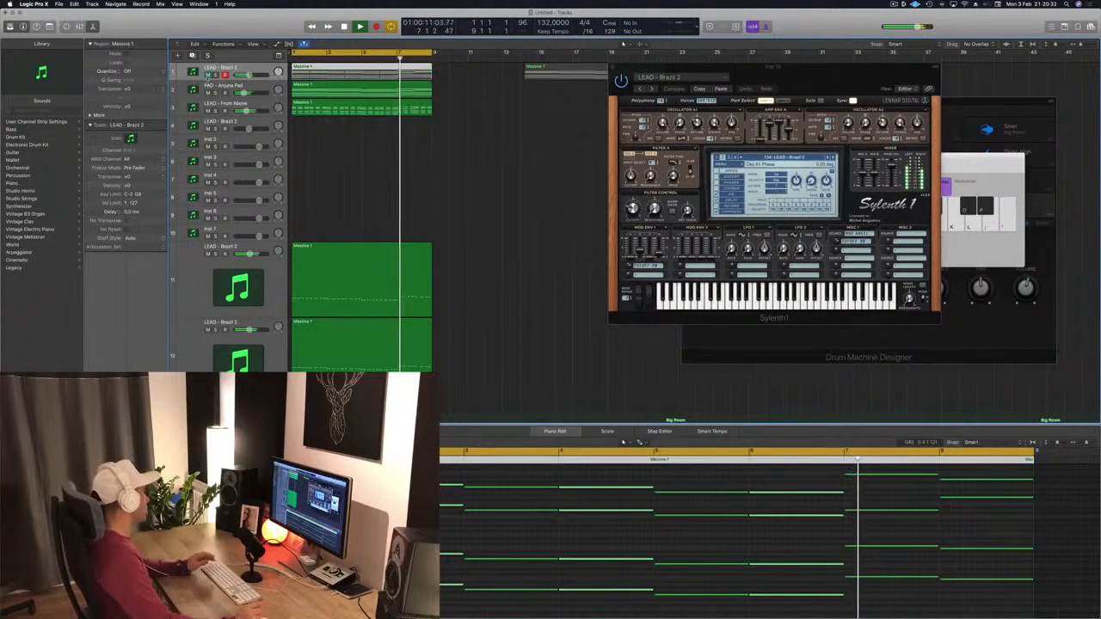
{"action": "left_click", "coordinate": [335, 169]}
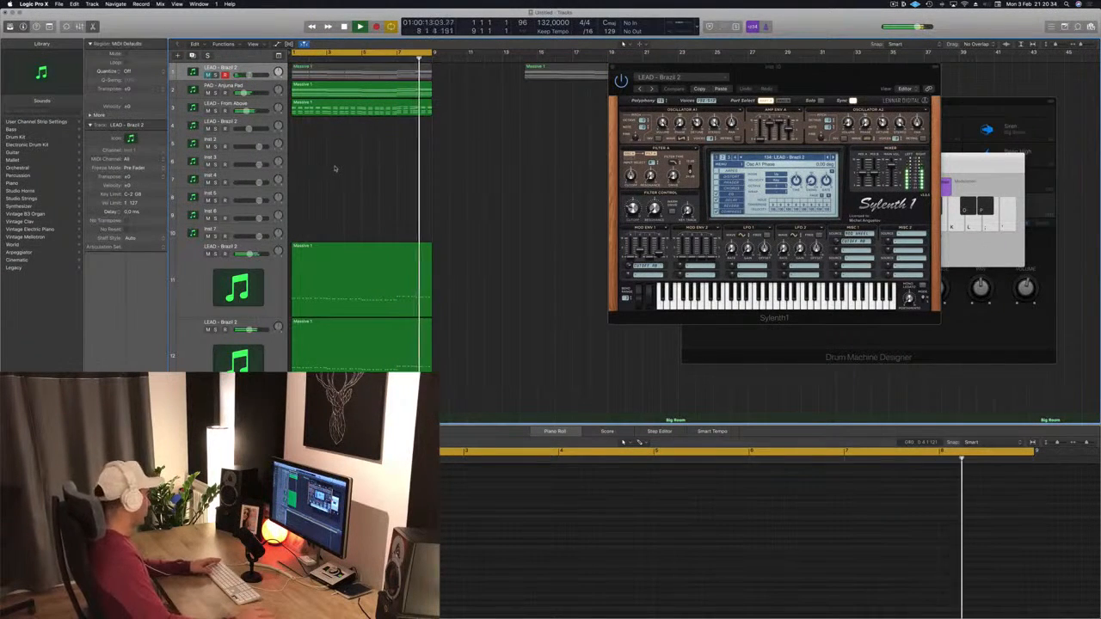
{"action": "scroll", "coordinate": [374, 177], "scroll_direction": "down", "scroll_amount": 4}
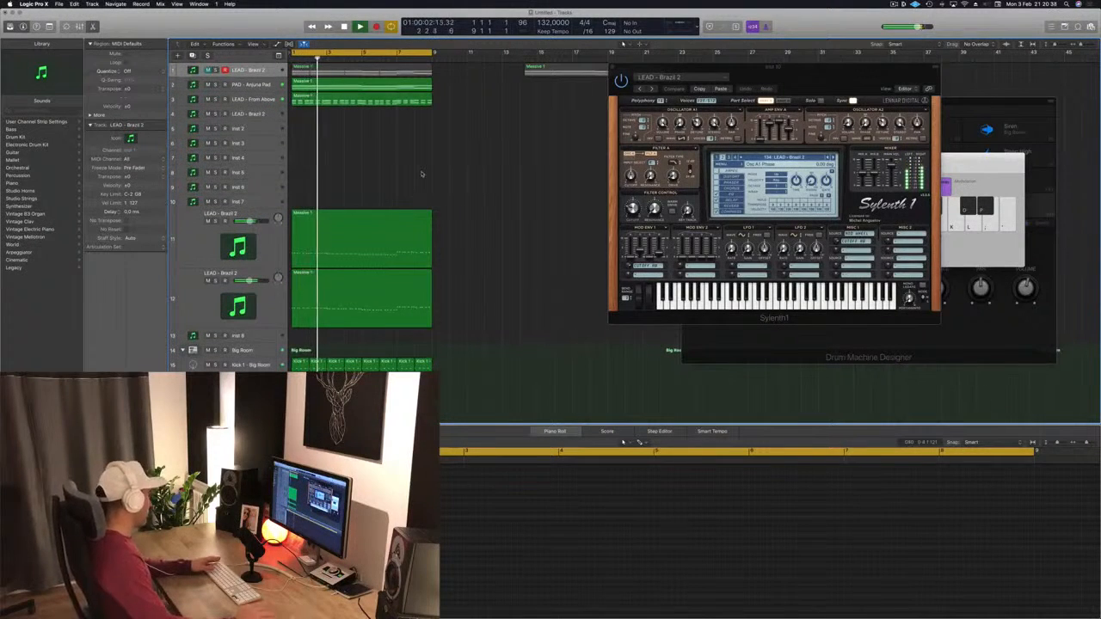
{"action": "key", "text": "super+a"}
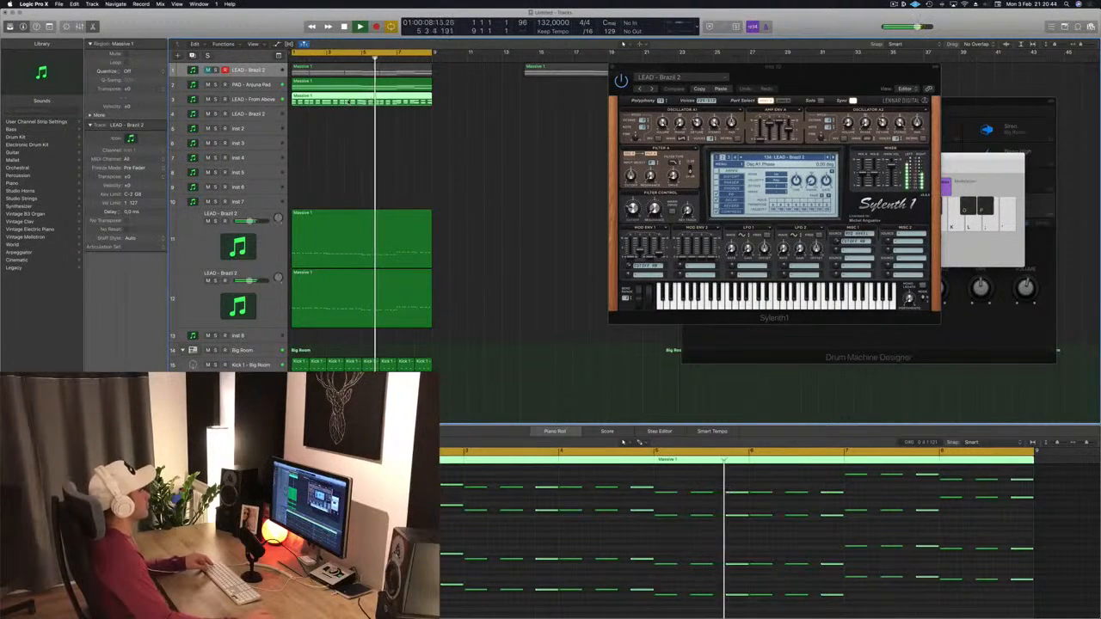
{"action": "left_click_drag", "start_coordinate": [351, 101], "coordinate": [346, 118]}
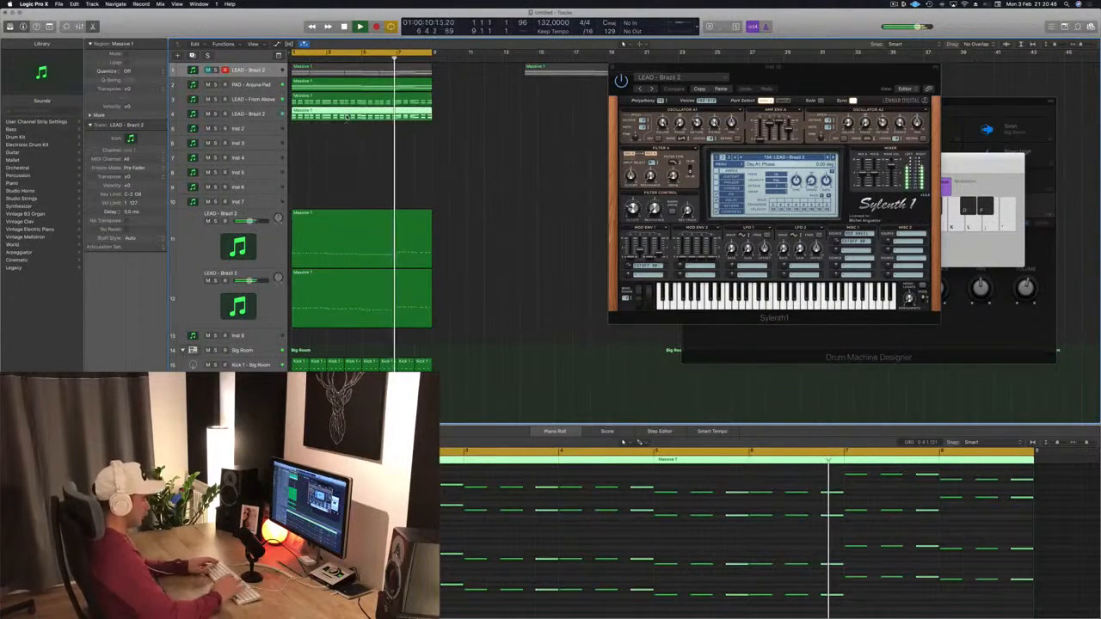
{"action": "key", "text": "Delete"}
Step: Record-enable the fourth track, LEAD - Brazil 2, and move the Musical Typing keyboard aside
{"action": "left_click", "coordinate": [249, 115]}
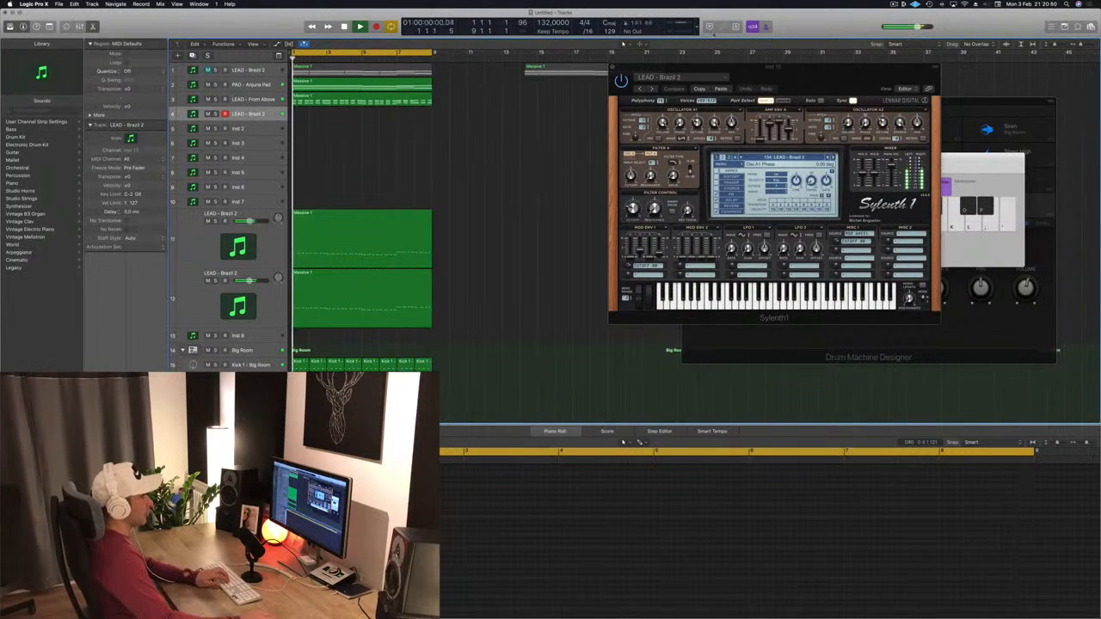
{"action": "left_click_drag", "start_coordinate": [962, 161], "coordinate": [708, 153]}
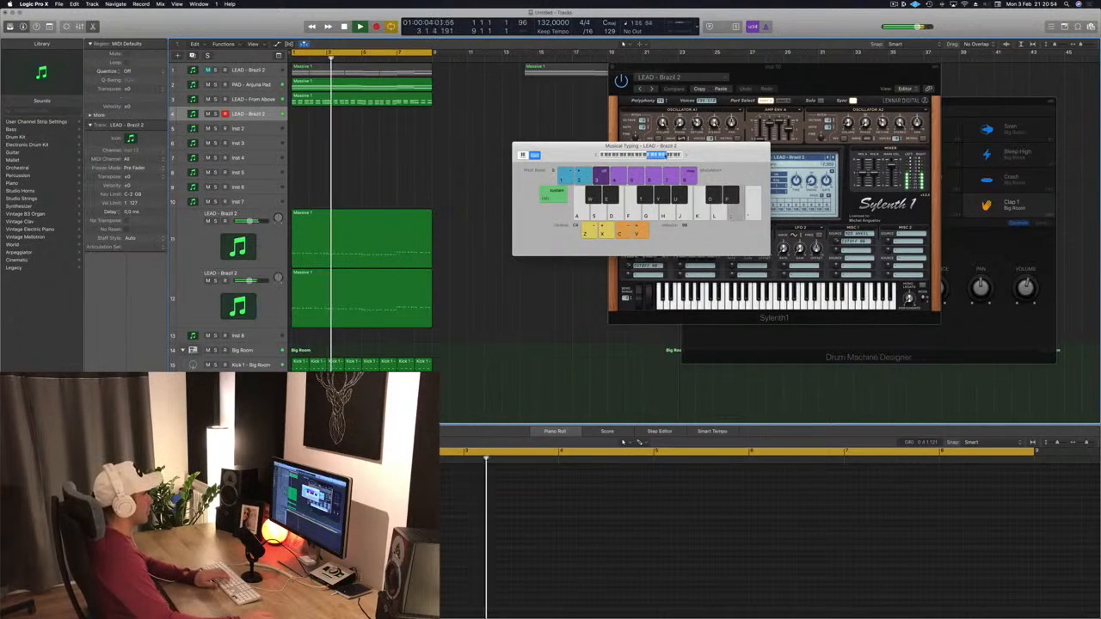
Step: Open the Sylenth1 window of the record-enabled LEAD - Brazil 2 track and switch its preset to LEAD - Bright Lead
{"action": "left_click_drag", "start_coordinate": [653, 148], "coordinate": [523, 212]}
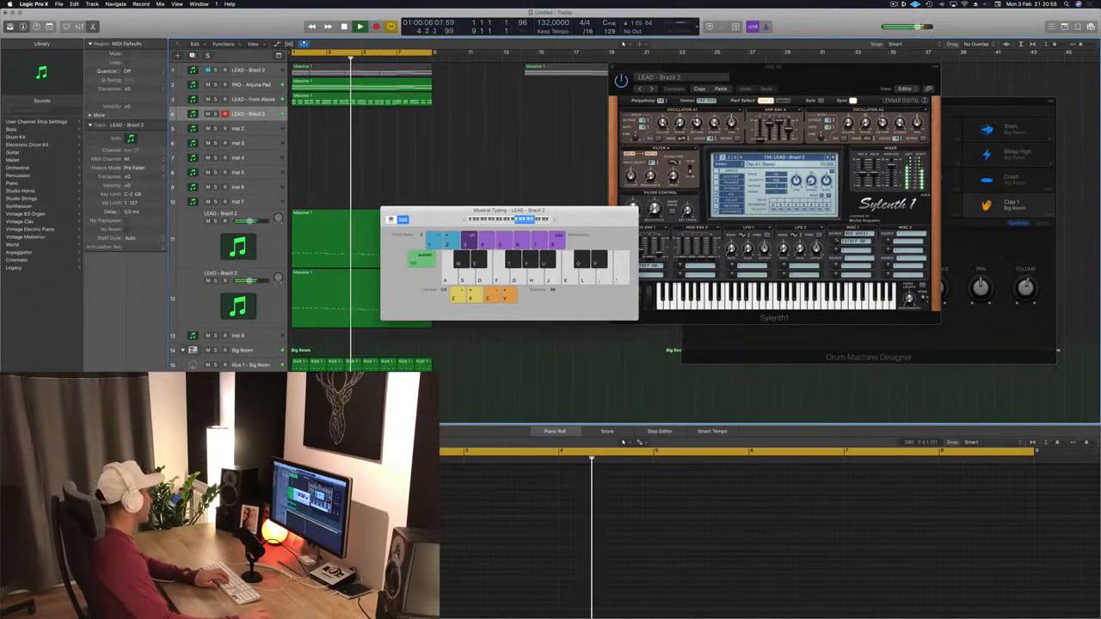
{"action": "double_click", "coordinate": [193, 114]}
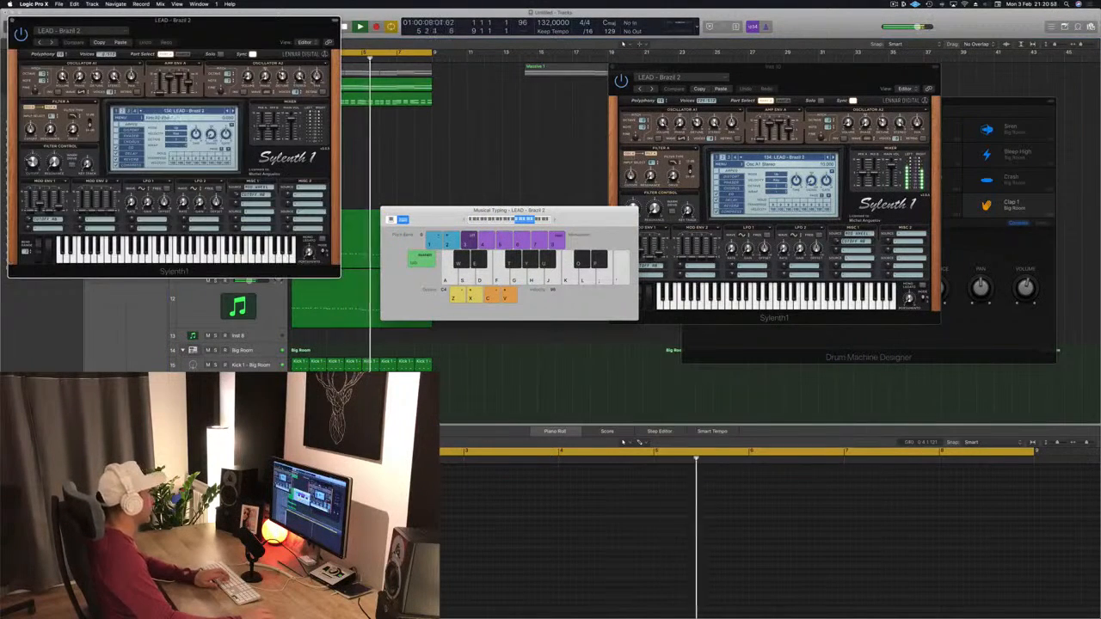
{"action": "left_click_drag", "start_coordinate": [231, 37], "coordinate": [612, 148]}
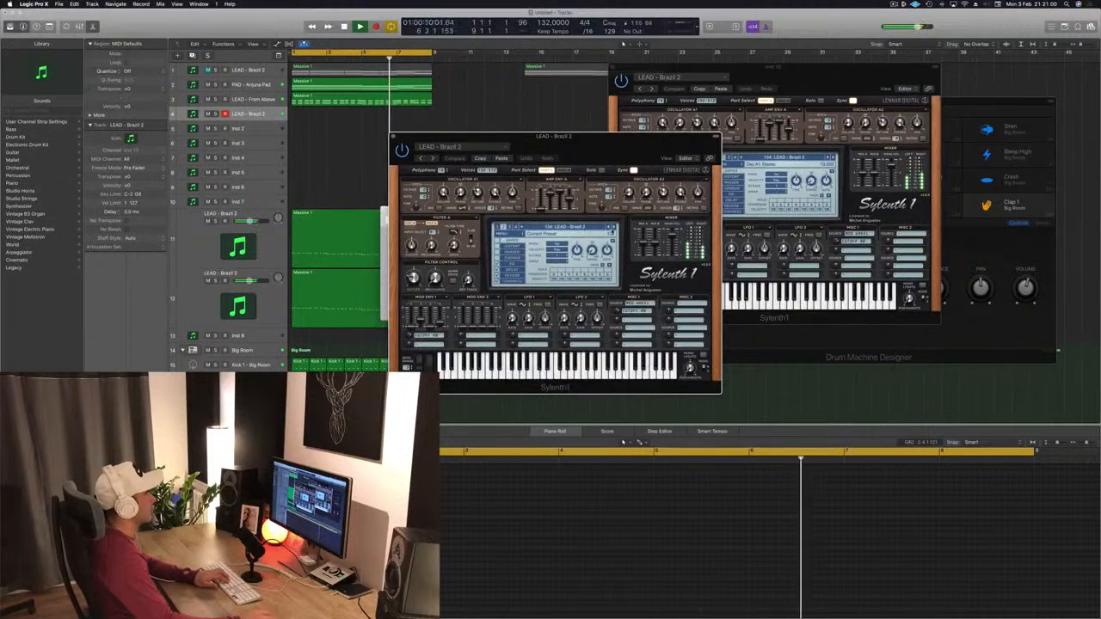
{"action": "left_click", "coordinate": [613, 229]}
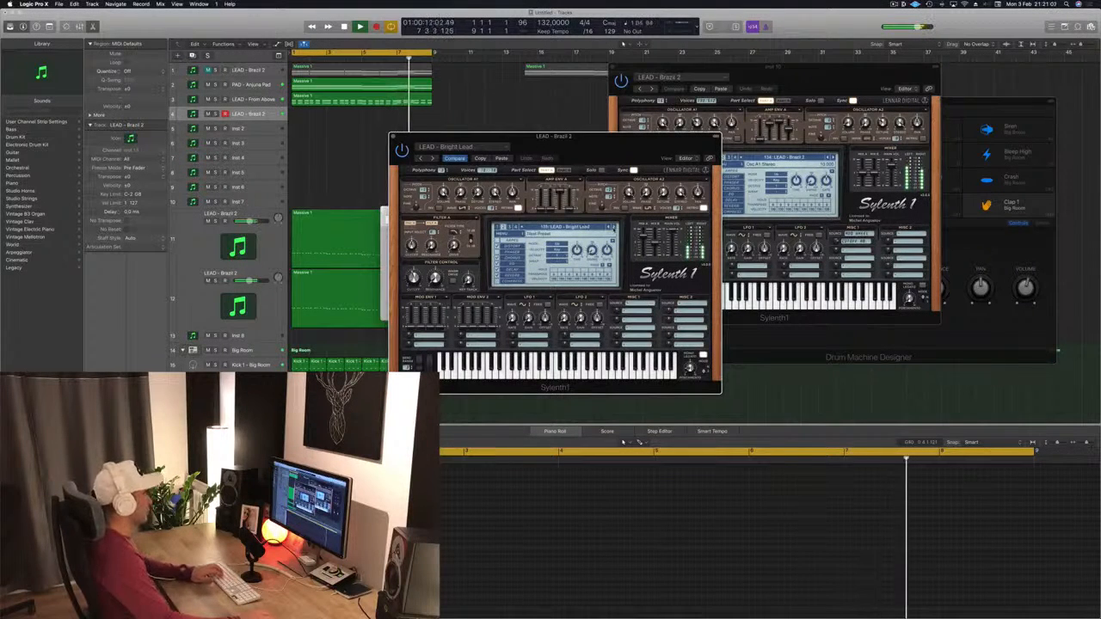
{"action": "left_click_drag", "start_coordinate": [662, 151], "coordinate": [940, 133]}
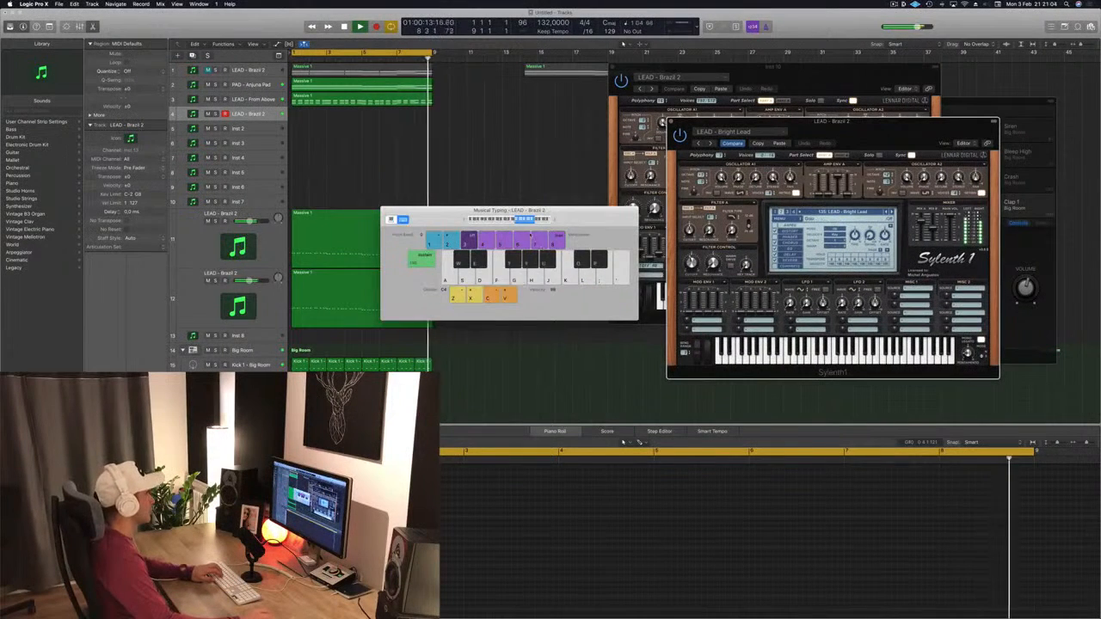
Step: Audition a few notes, then load the grandiose preset into the track's SilverVerb and close the plugin
{"action": "key", "text": "d"}
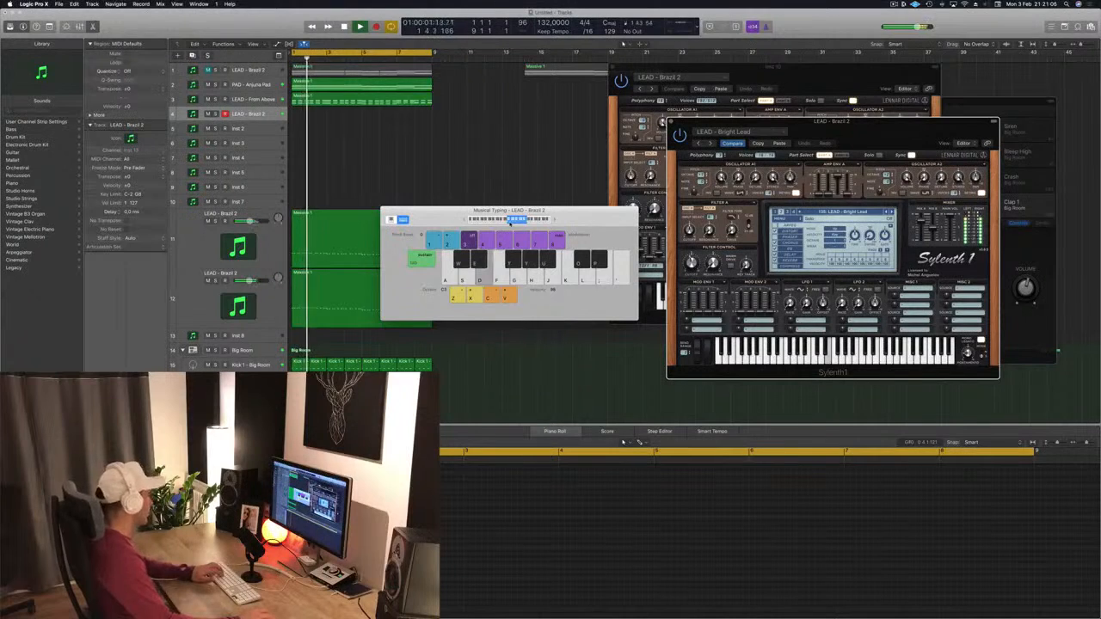
{"action": "key", "text": "g"}
{"action": "key", "text": "s"}
{"action": "left_click", "coordinate": [551, 378]}
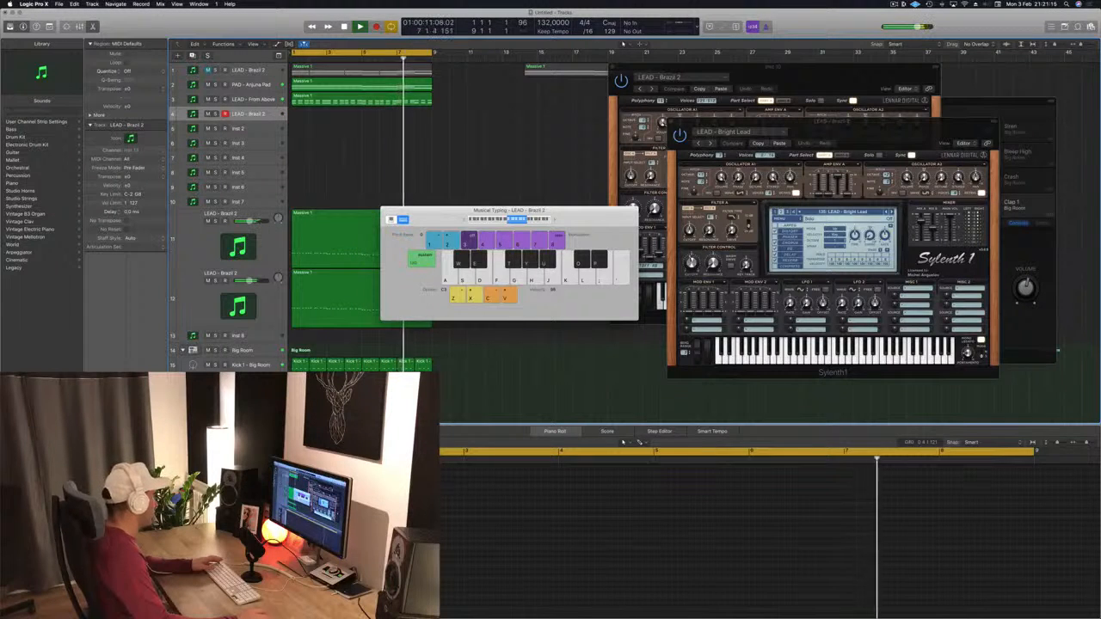
{"action": "left_click", "coordinate": [147, 430]}
{"action": "left_click", "coordinate": [97, 30]}
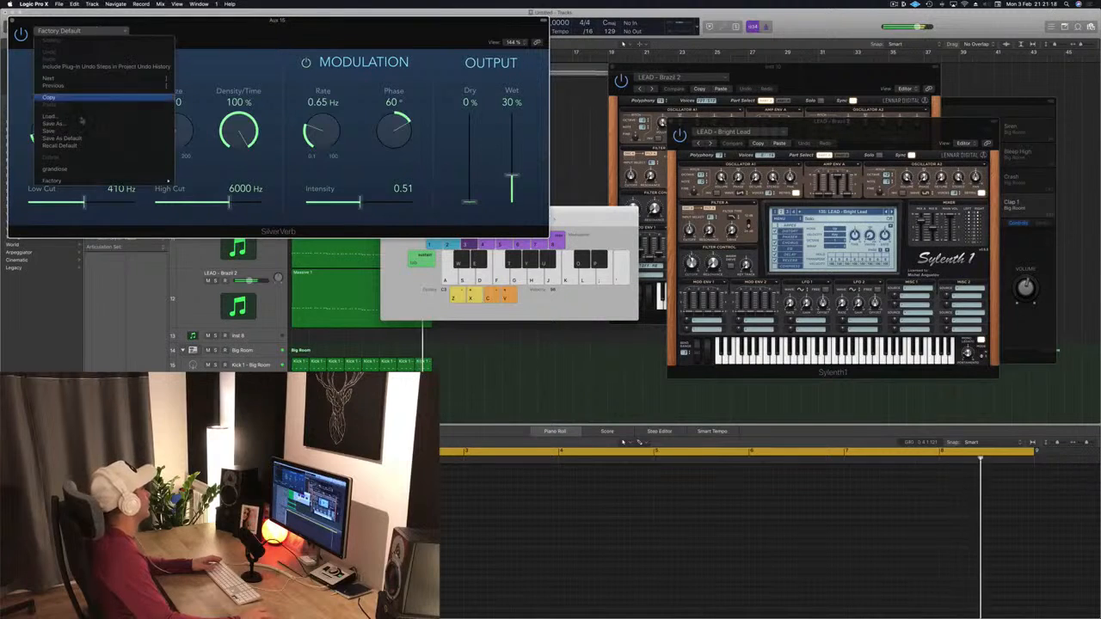
{"action": "left_click", "coordinate": [77, 169]}
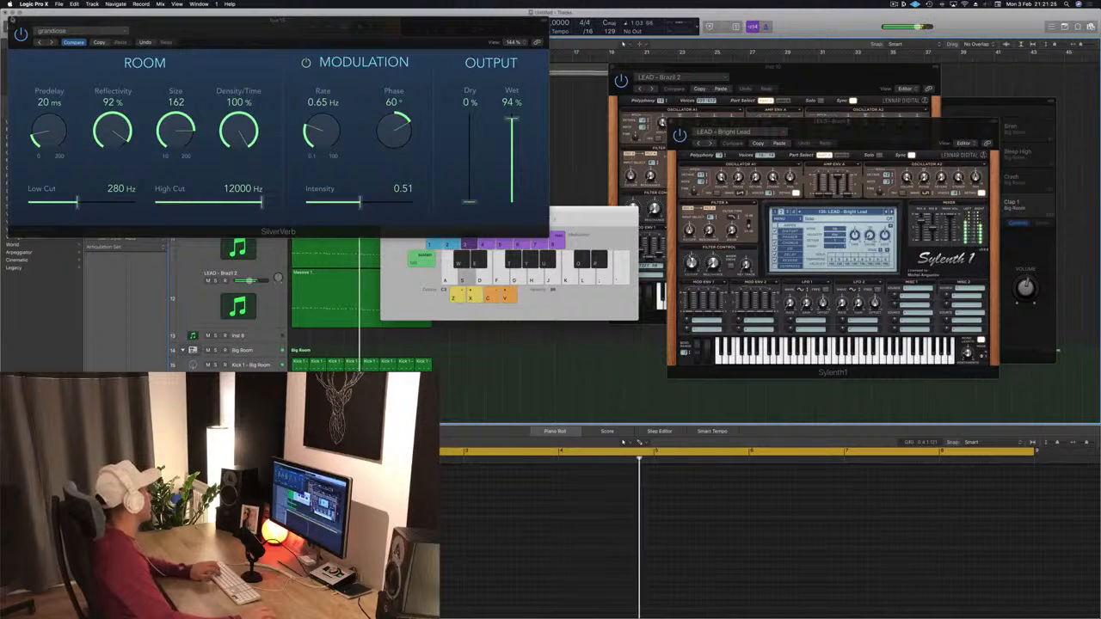
{"action": "key", "text": "super+w"}
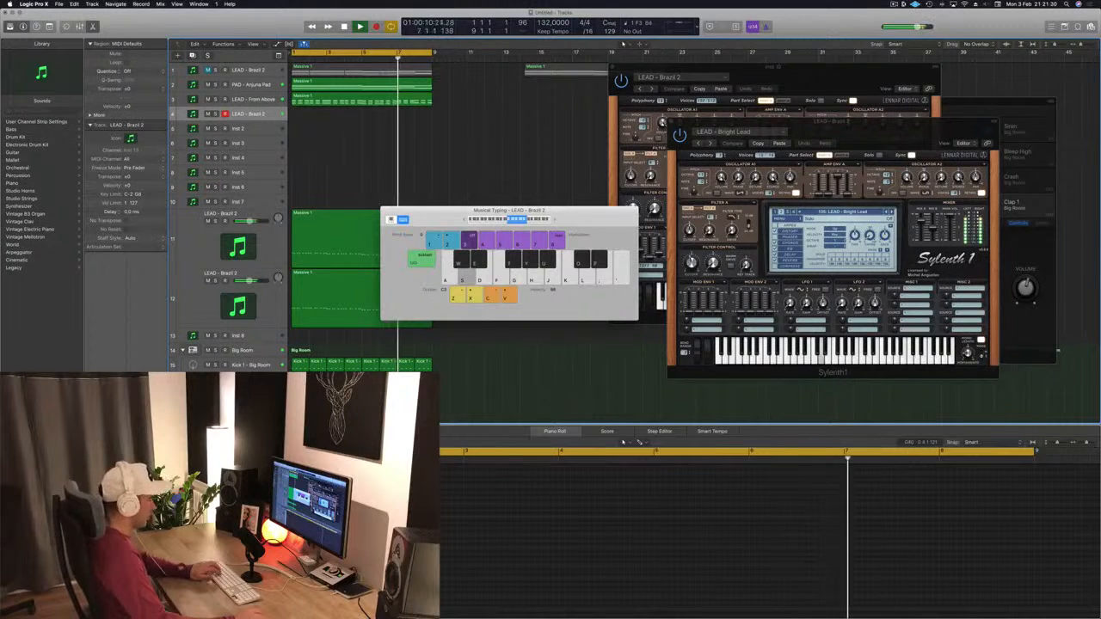
Step: Play a short melody on the Musical Typing keyboard to audition the Bright Lead sound with the reverb
{"action": "key", "text": "k"}
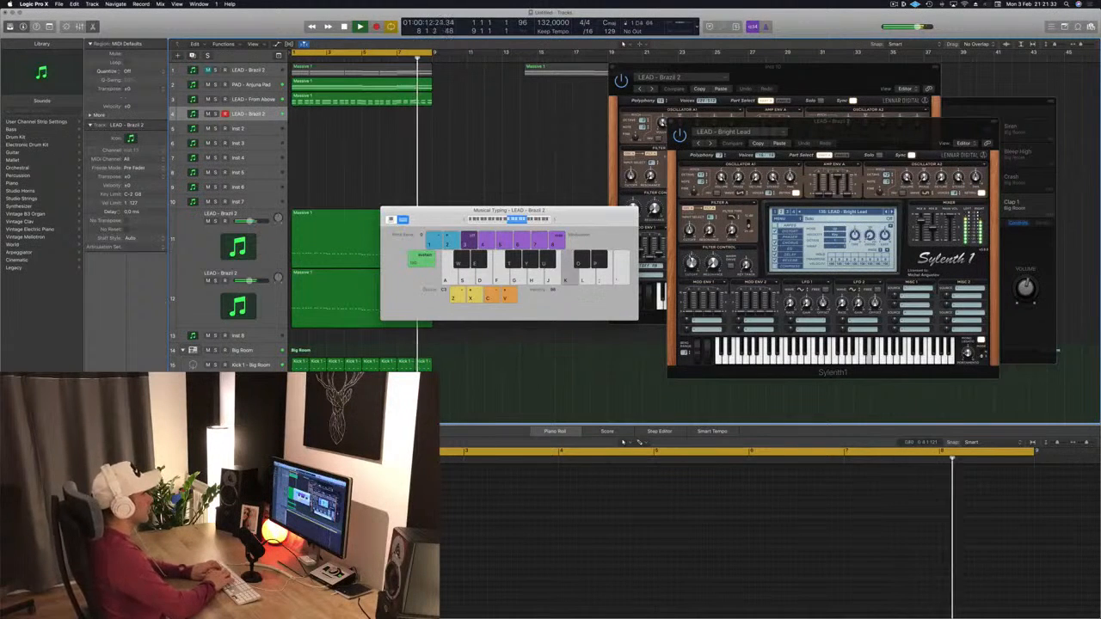
{"action": "key", "text": "h"}
{"action": "key", "text": "j"}
{"action": "key", "text": "h"}
{"action": "key", "text": "f"}
{"action": "key", "text": "s"}
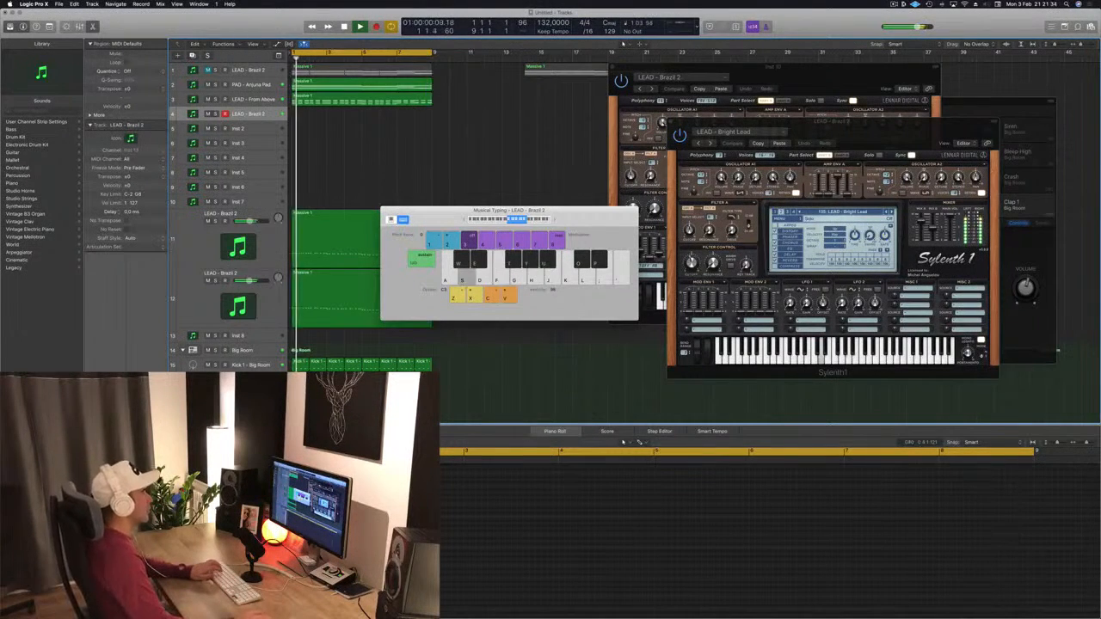
{"action": "key", "text": "f"}
{"action": "key", "text": "g"}
{"action": "key", "text": "s"}
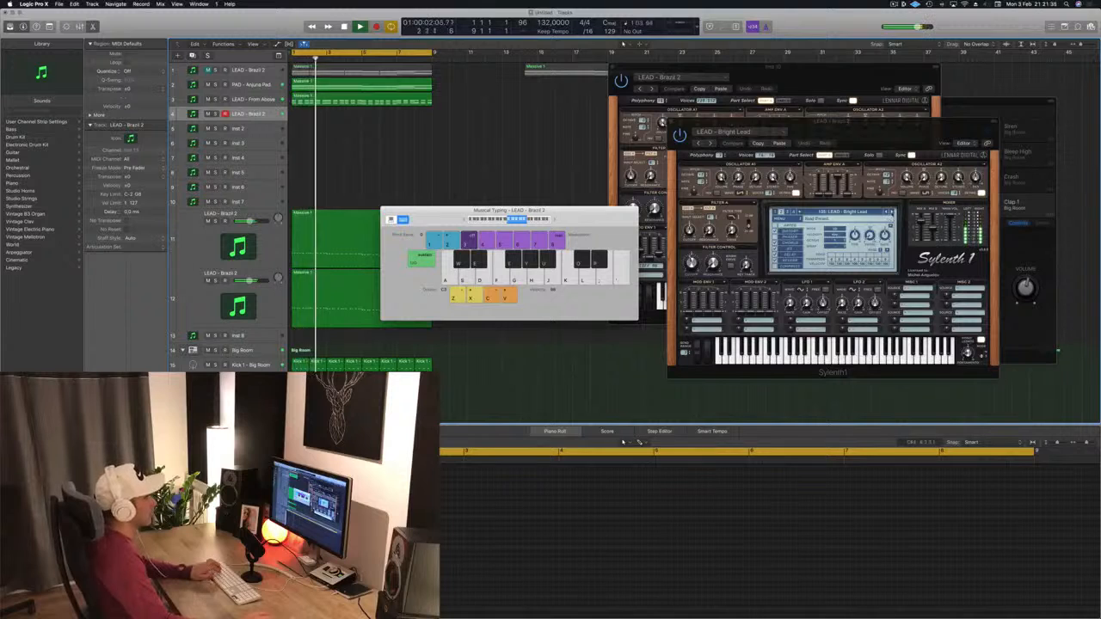
Step: Step through the Sylenth1 lead presets while playing notes, moving on to LEAD - Central Park
{"action": "double_click", "coordinate": [892, 211]}
{"action": "key", "text": "h"}
{"action": "key", "text": "g"}
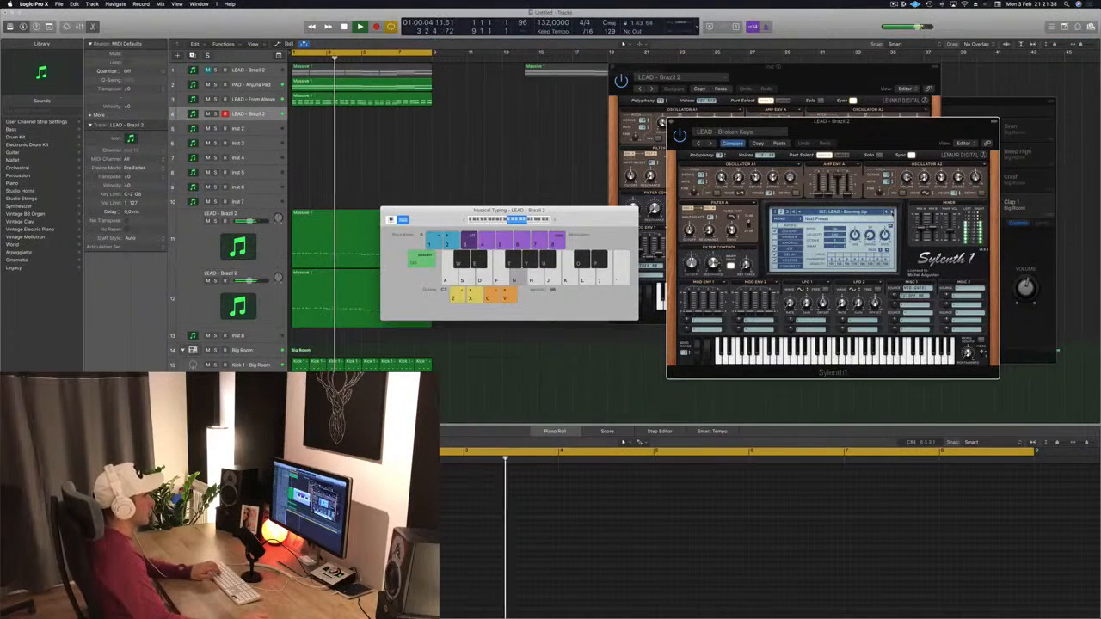
{"action": "key", "text": "h"}
{"action": "left_click", "coordinate": [892, 212]}
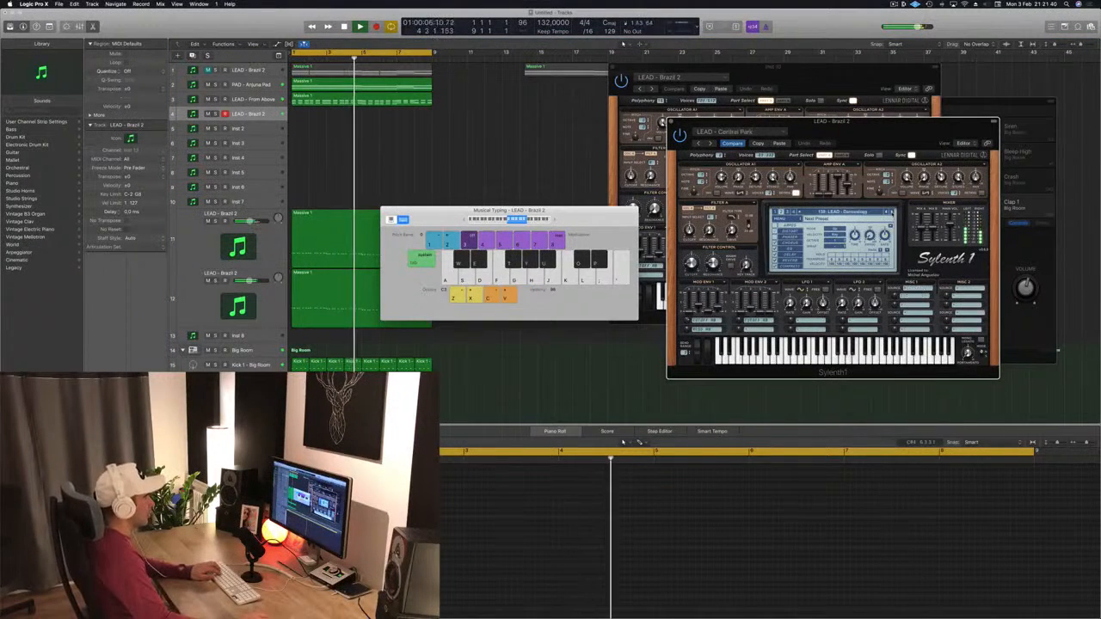
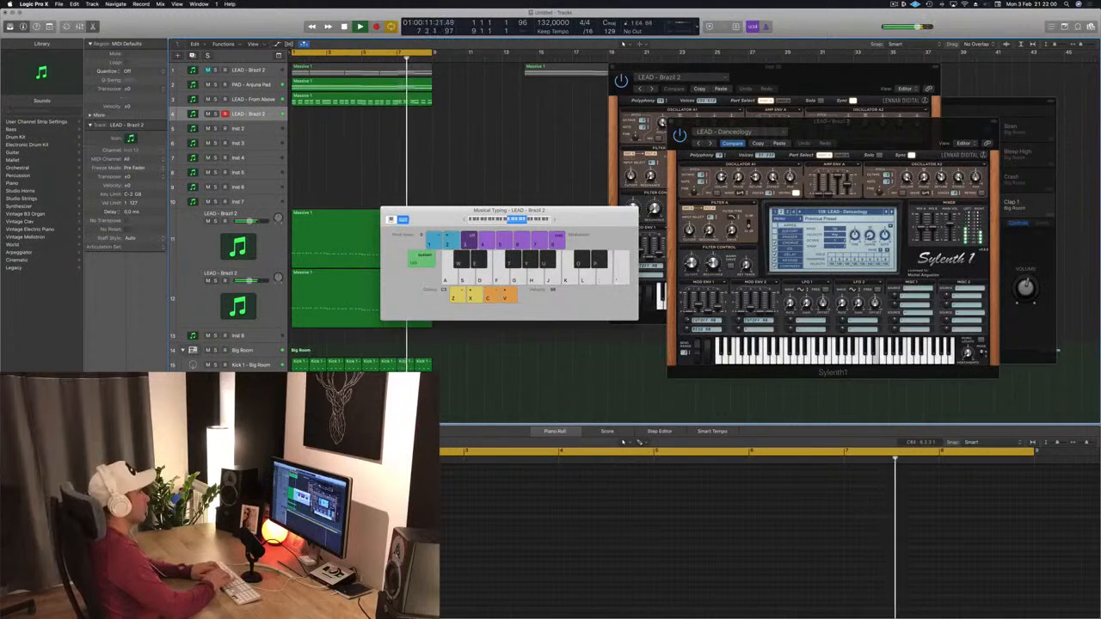
Step: Record a lead melody on the LEAD - Brazil 2 track using the Musical Typing keyboard
{"action": "key", "text": "h"}
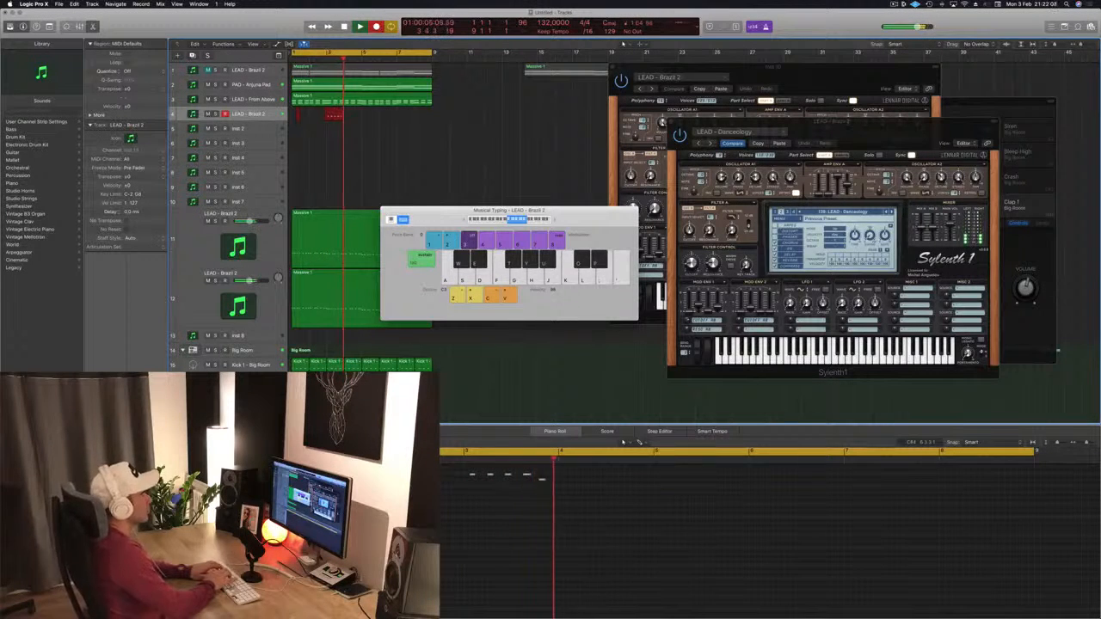
{"action": "key", "text": "h"}
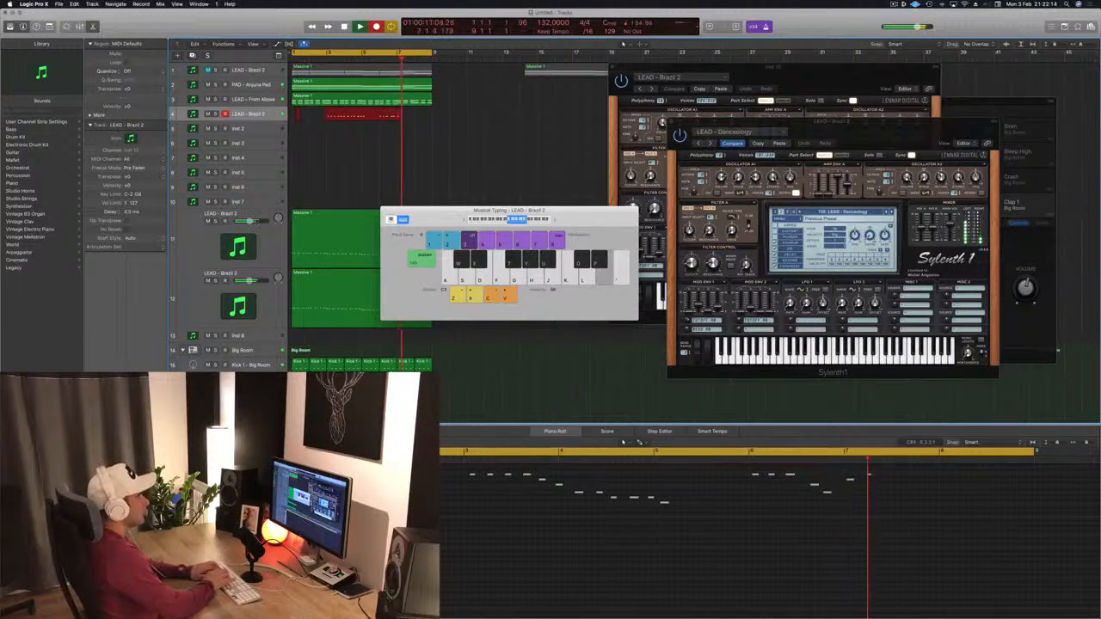
{"action": "key", "text": "k"}
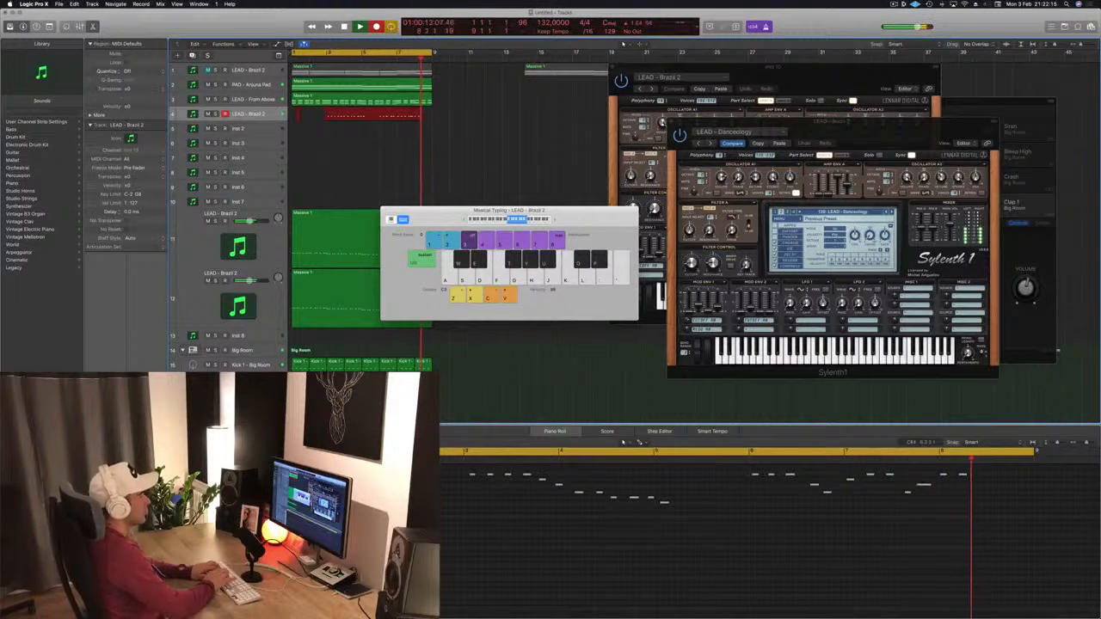
{"action": "key", "text": "space"}
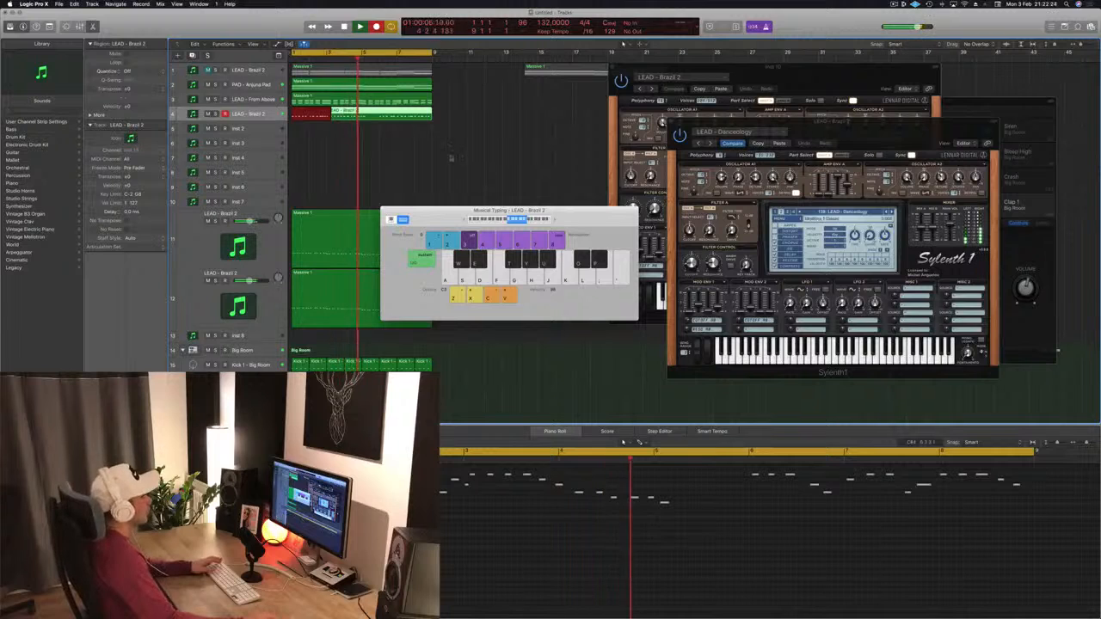
Step: Undo the last take, move the remaining lead region to the project start and play it back
{"action": "key", "text": "space"}
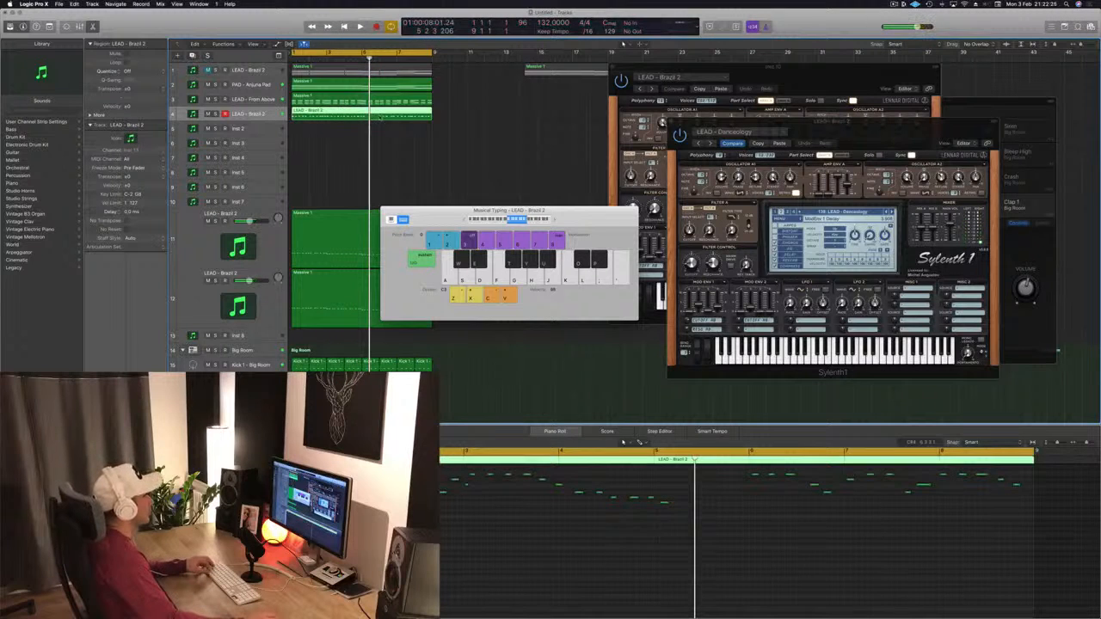
{"action": "key", "text": "super+z"}
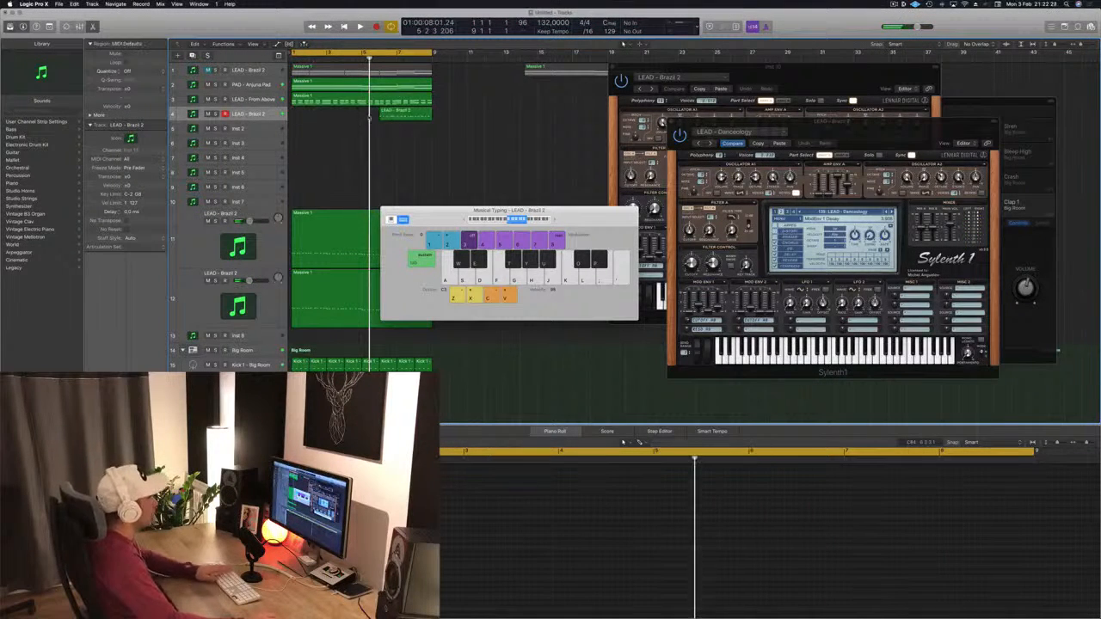
{"action": "left_click_drag", "start_coordinate": [386, 114], "coordinate": [301, 117]}
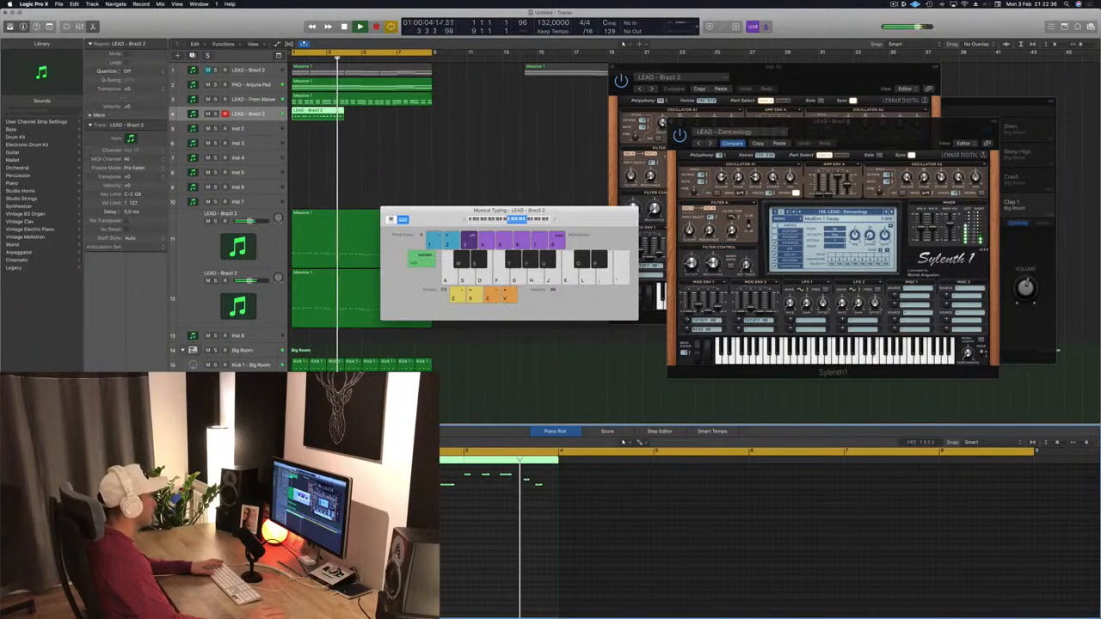
{"action": "key", "text": "space"}
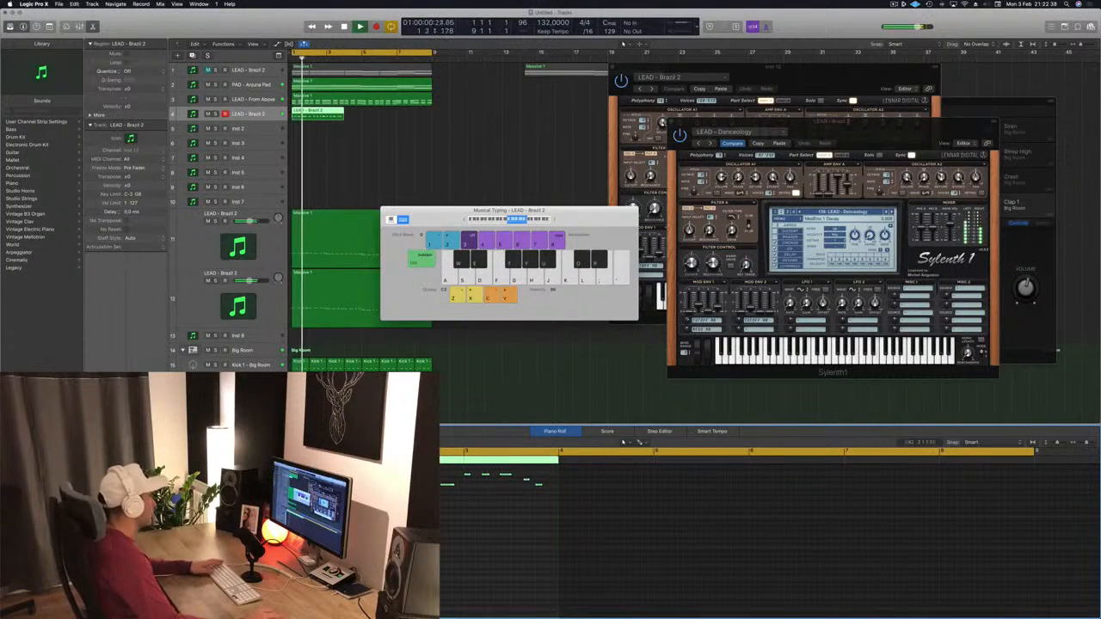
Step: Select the LEAD - From Above track and play the arrangement to compare it
{"action": "left_click", "coordinate": [270, 100]}
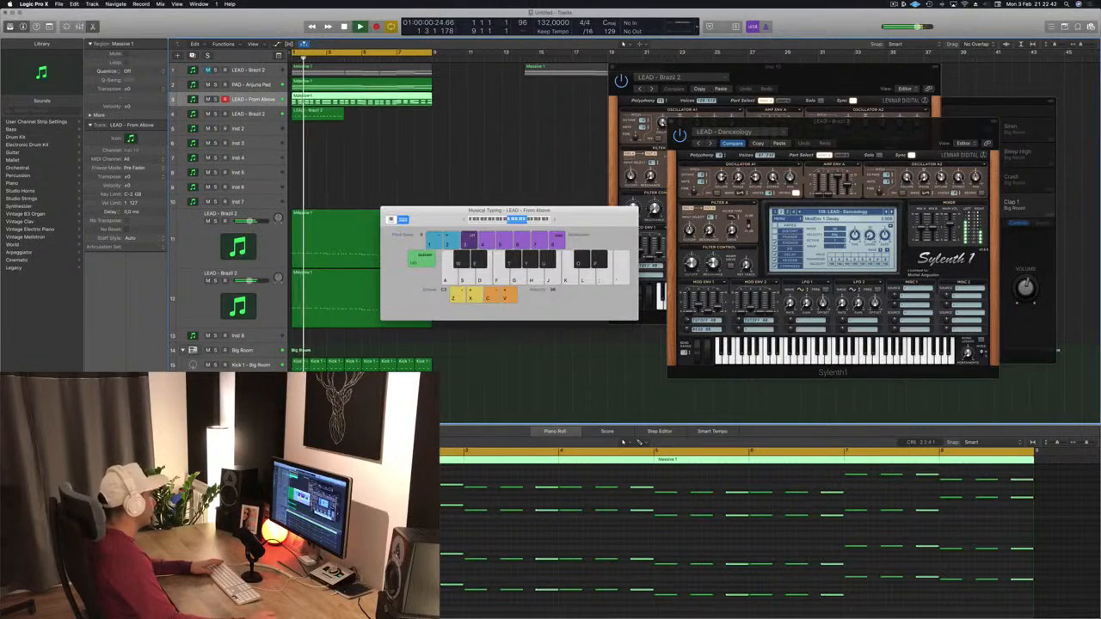
{"action": "key", "text": "super+k"}
{"action": "key", "text": "space"}
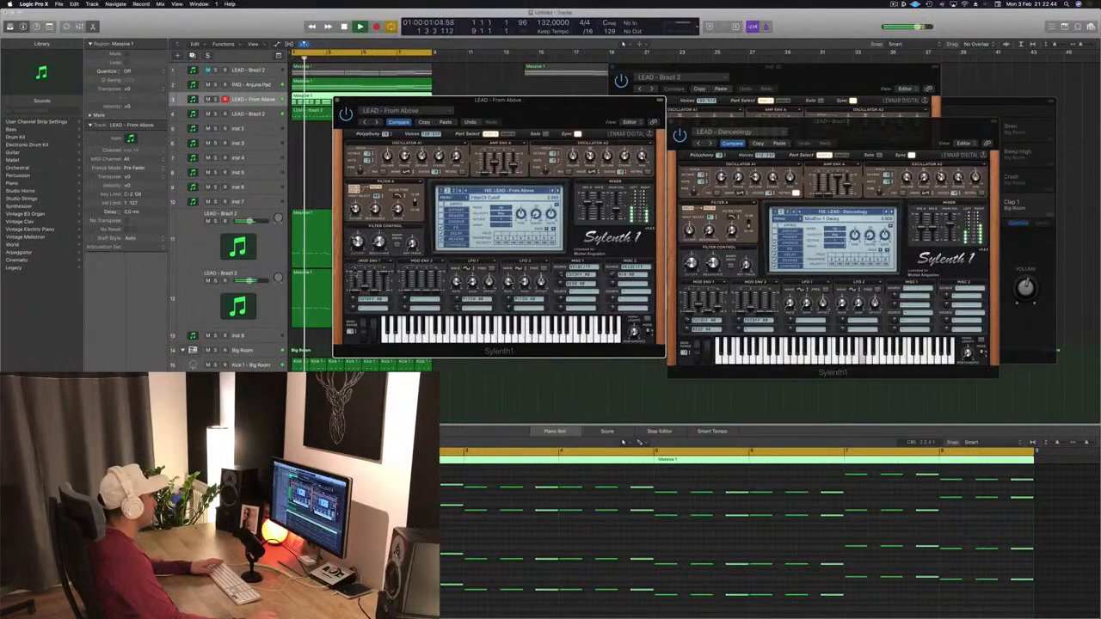
{"action": "key", "text": "super+k"}
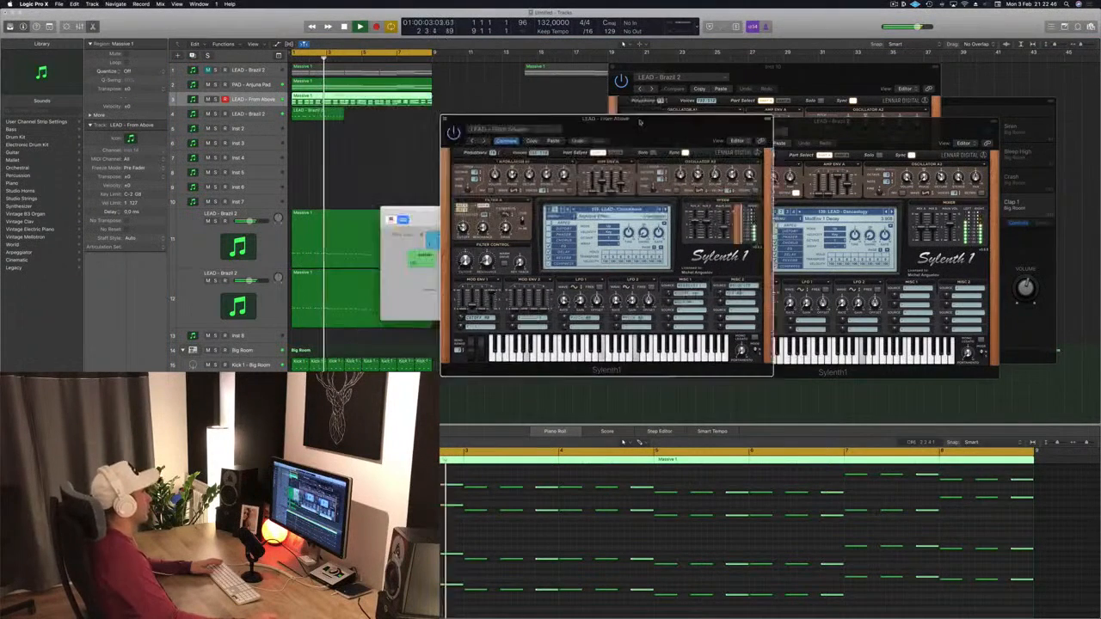
Step: Solo the PAD - Anjuna Pad track, unsolo it and play the arrangement
{"action": "left_click", "coordinate": [263, 85]}
{"action": "key", "text": "ctrl+s"}
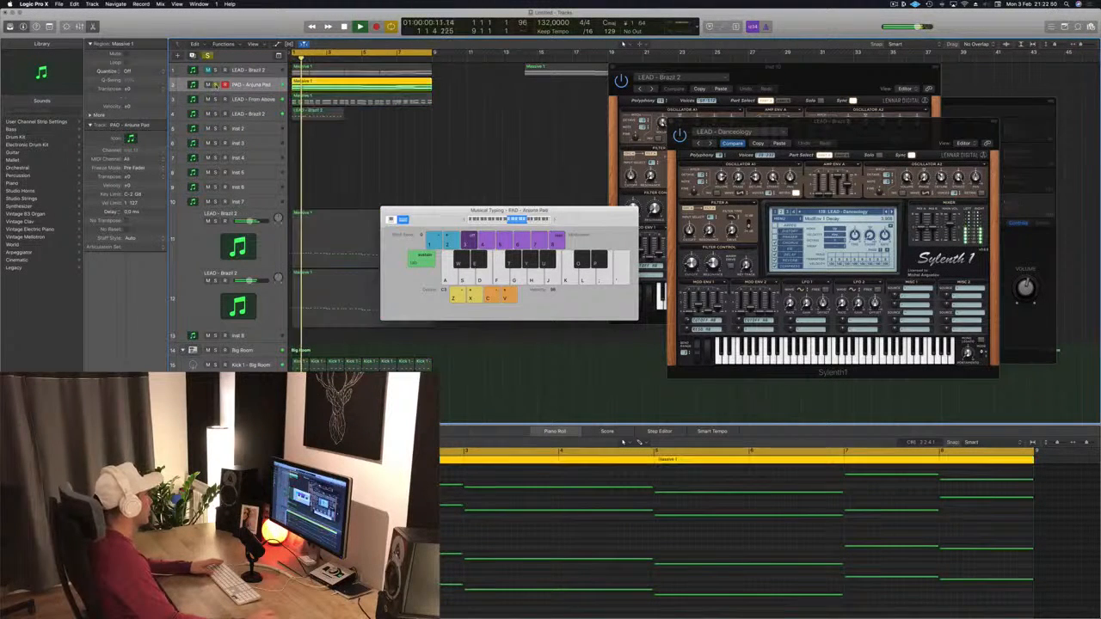
{"action": "key", "text": "ctrl+s"}
{"action": "key", "text": "space"}
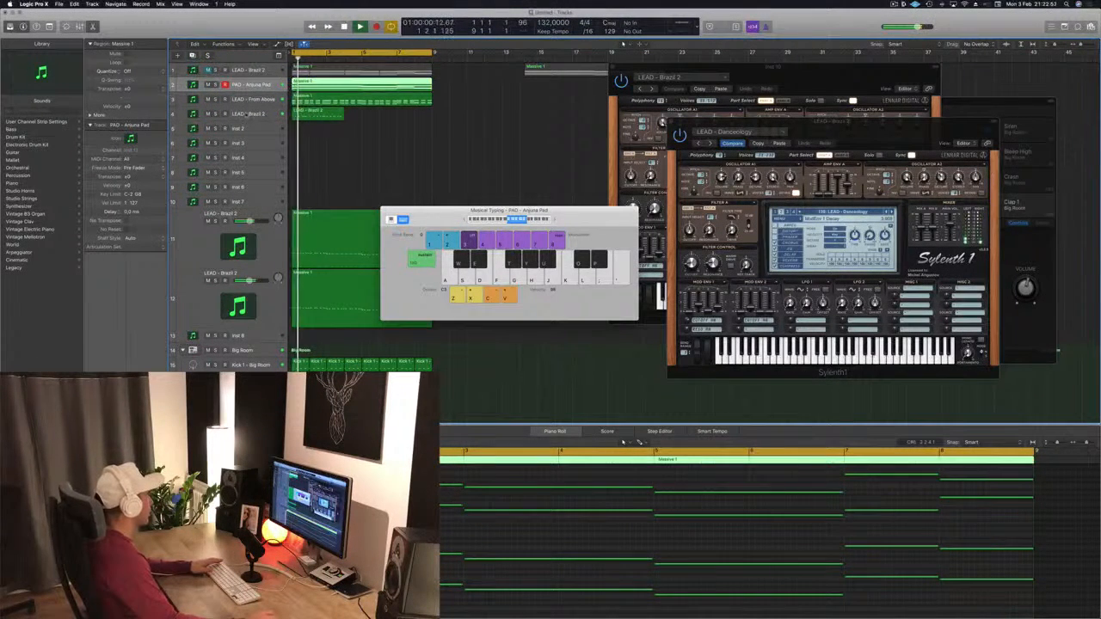
Step: Solo the LEAD - Brazil 2 track, unsolo it and play the arrangement
{"action": "left_click", "coordinate": [246, 115]}
{"action": "key", "text": "ctrl+s"}
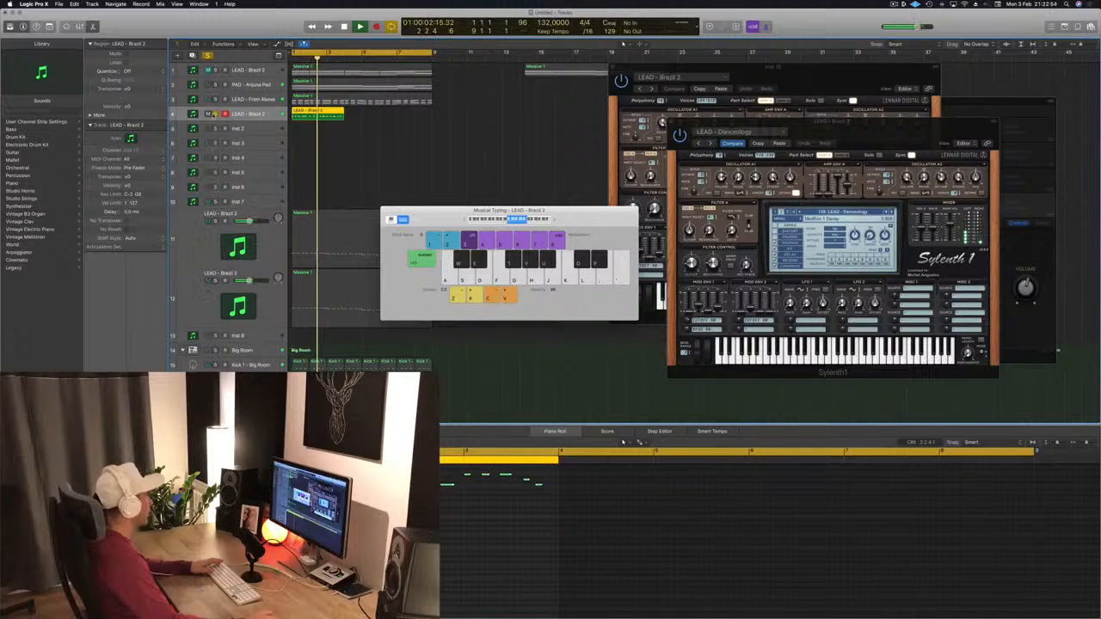
{"action": "key", "text": "ctrl+s"}
{"action": "key", "text": "space"}
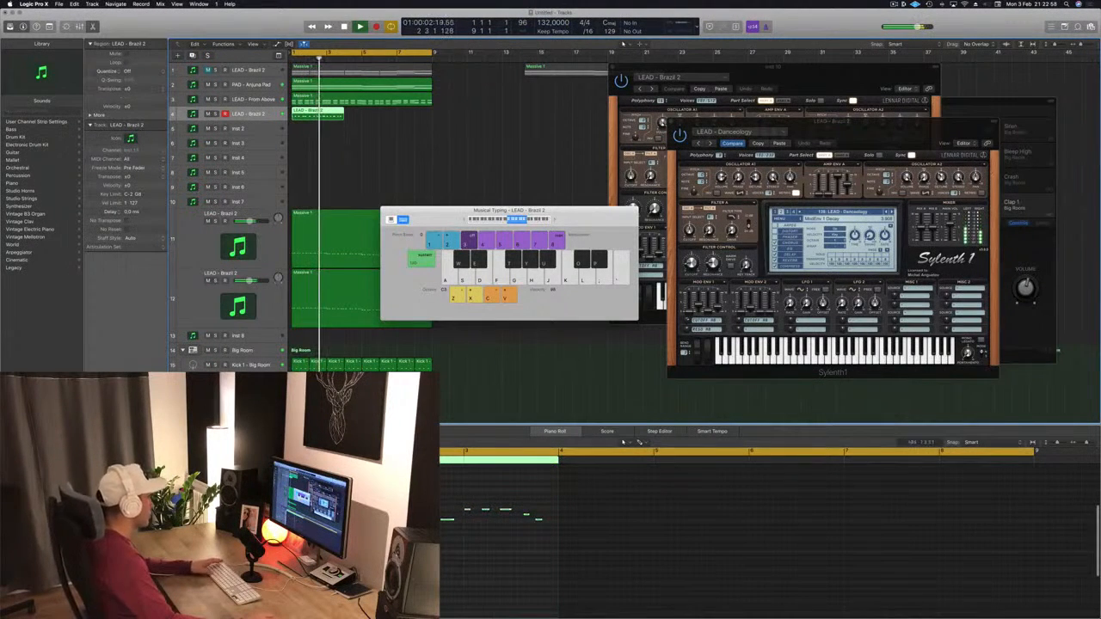
Step: Lengthen the LEAD - Brazil 2 region and add a closing note to the melody in the Piano Roll
{"action": "key", "text": "Return"}
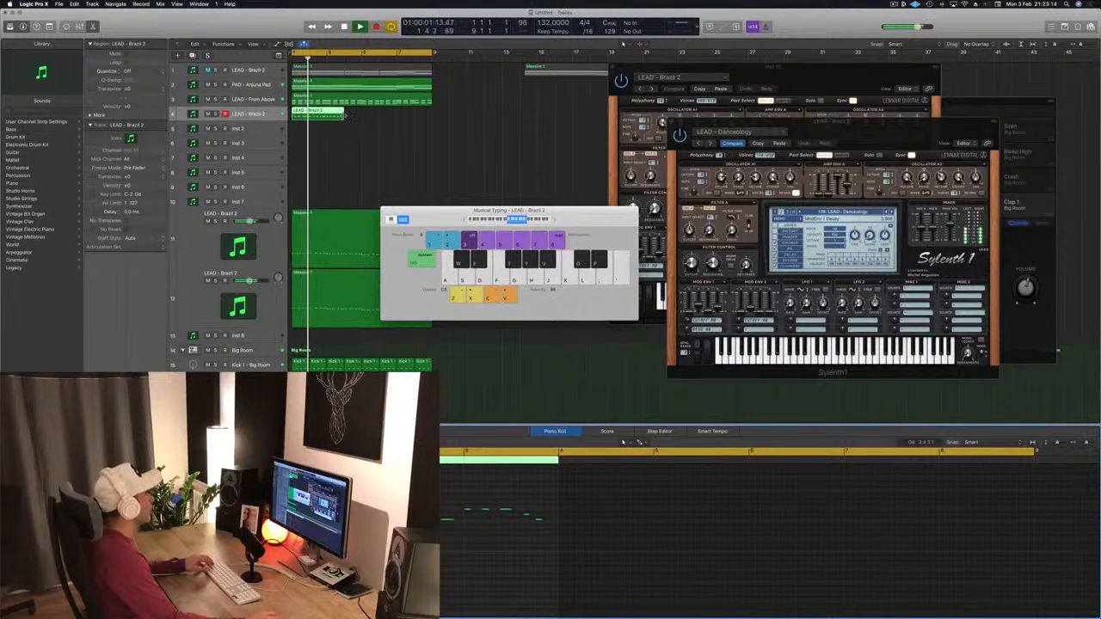
{"action": "left_click_drag", "start_coordinate": [344, 114], "coordinate": [361, 117]}
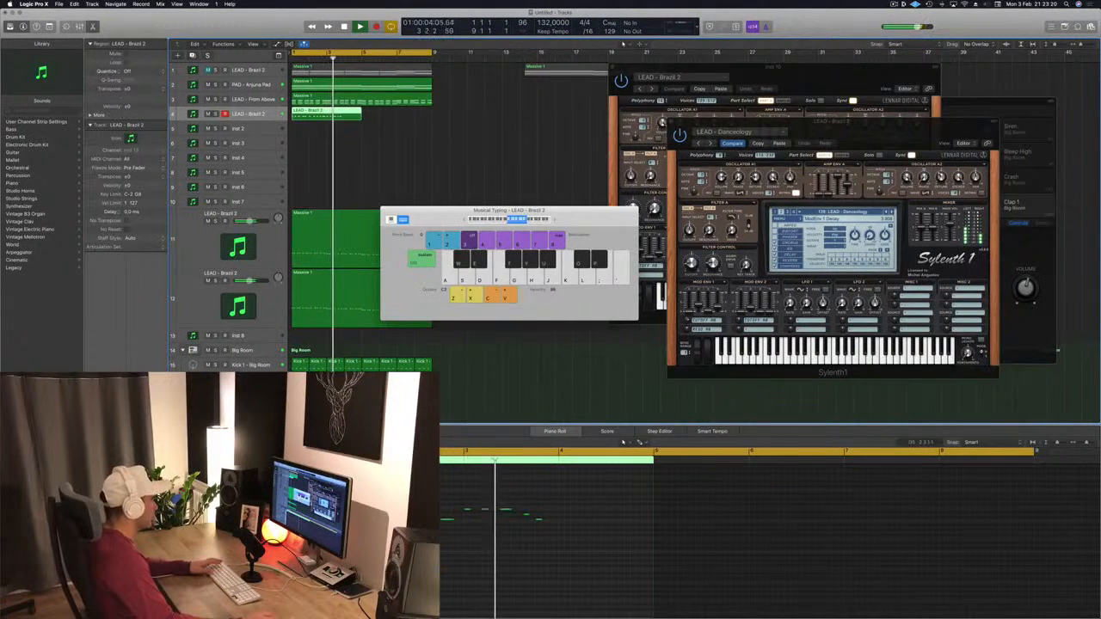
{"action": "left_click", "coordinate": [449, 543]}
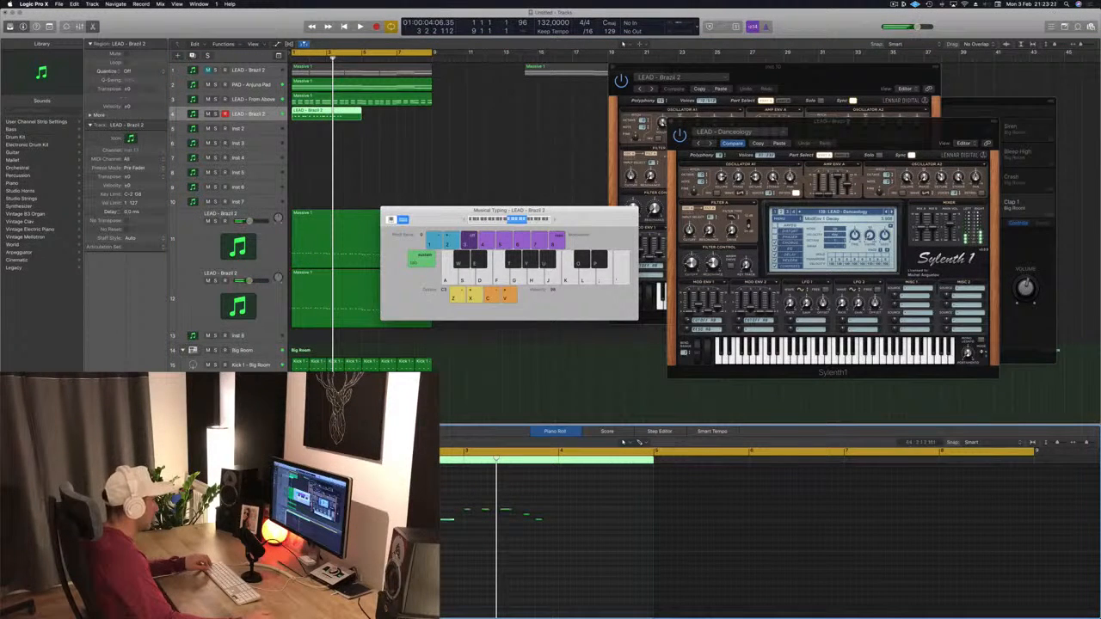
{"action": "left_click_drag", "start_coordinate": [377, 511], "coordinate": [635, 529]}
{"action": "key", "text": "space"}
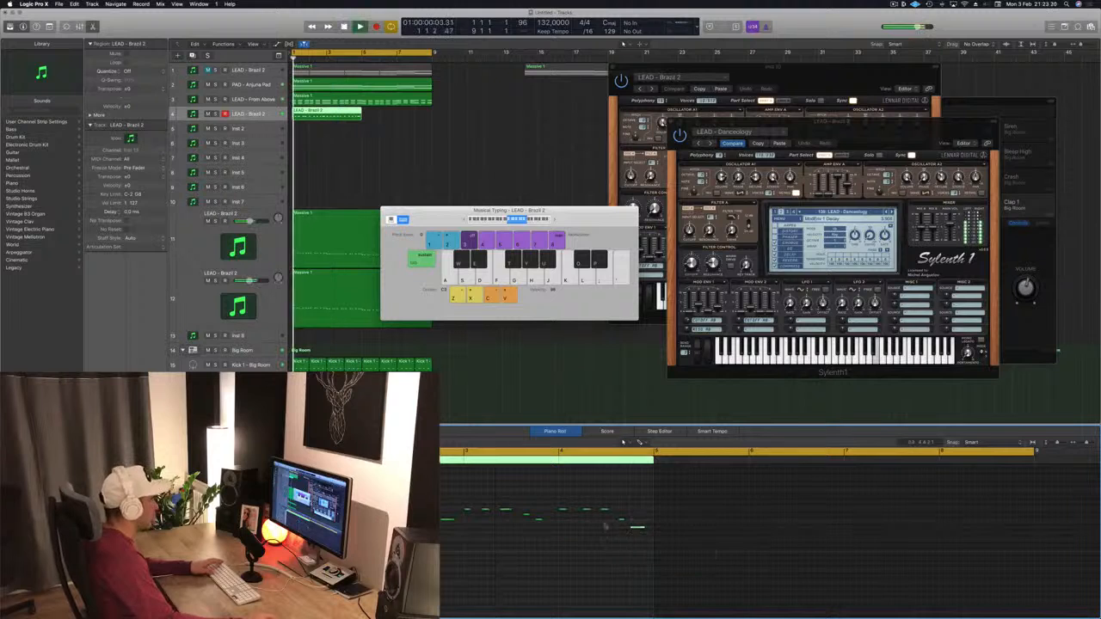
Step: Copy the lead region to follow the original and select both regions
{"action": "left_click_drag", "start_coordinate": [333, 116], "coordinate": [404, 118]}
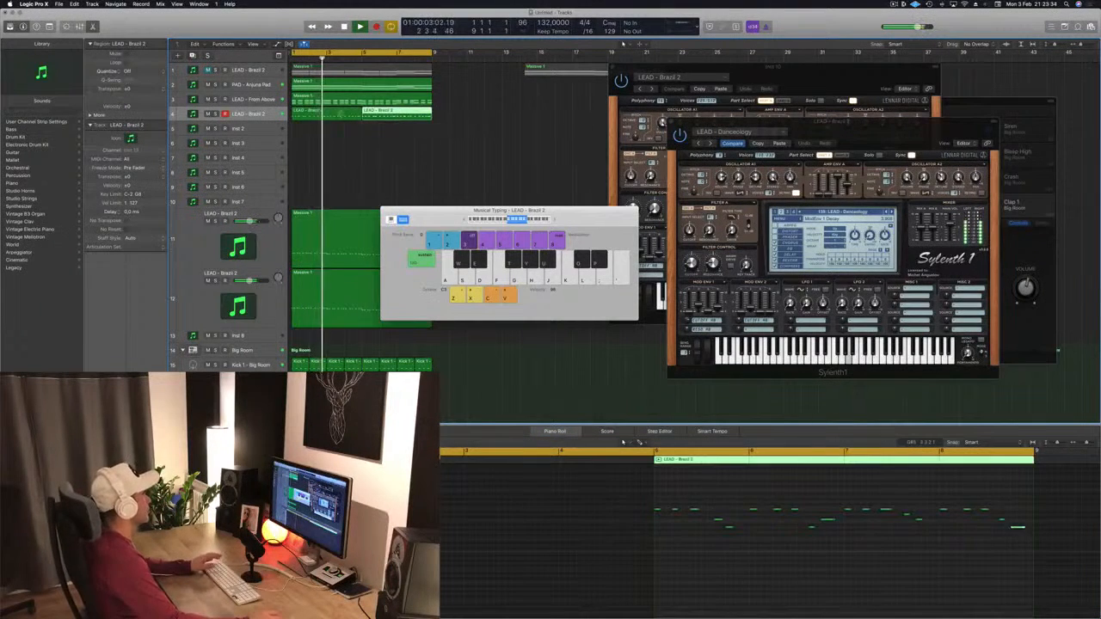
{"action": "left_click", "coordinate": [334, 116]}
{"action": "left_click", "coordinate": [384, 116], "text": "shift"}
{"action": "key", "text": "Return"}
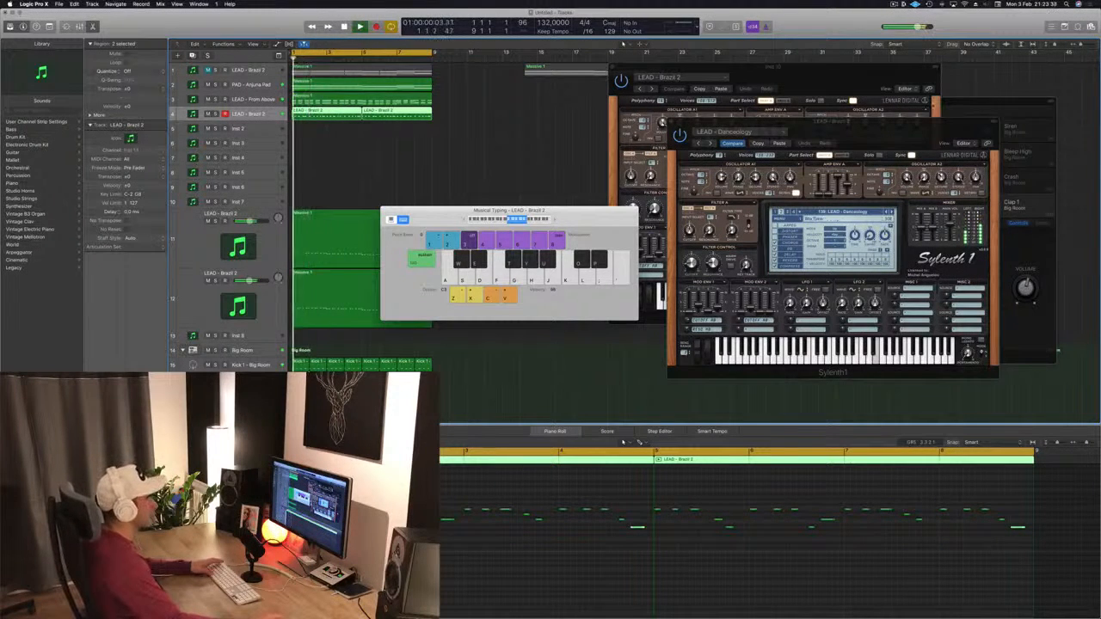
Step: Step through the Sylenth1 lead presets during playback, moving on to LEAD - Divine
{"action": "left_click_drag", "start_coordinate": [832, 122], "coordinate": [762, 123]}
{"action": "key", "text": "space"}
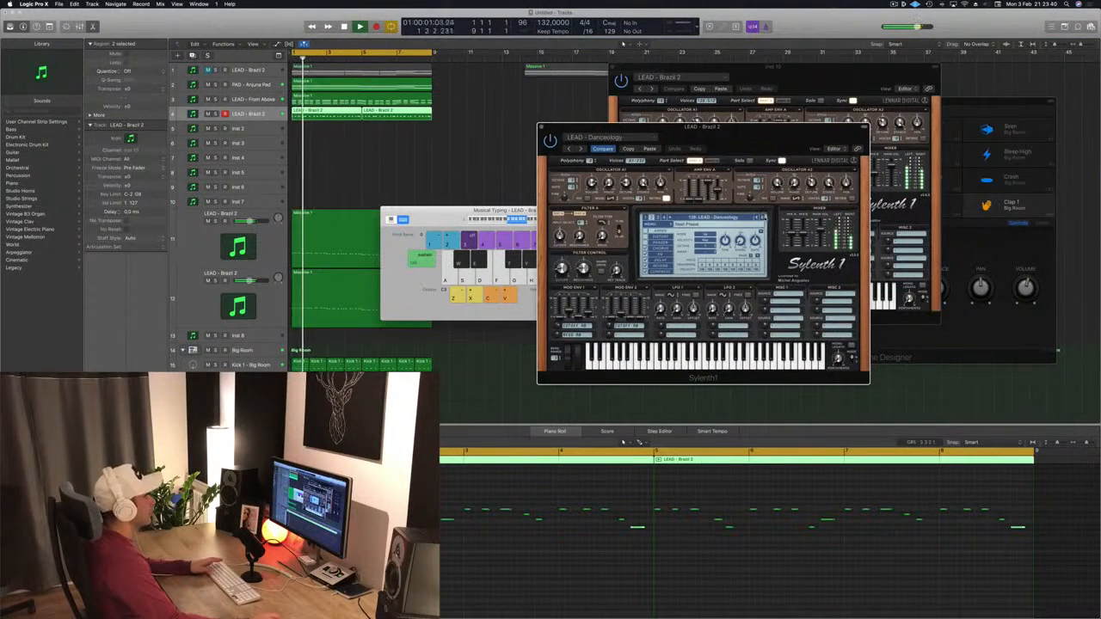
{"action": "left_click", "coordinate": [764, 218]}
{"action": "key", "text": "Return"}
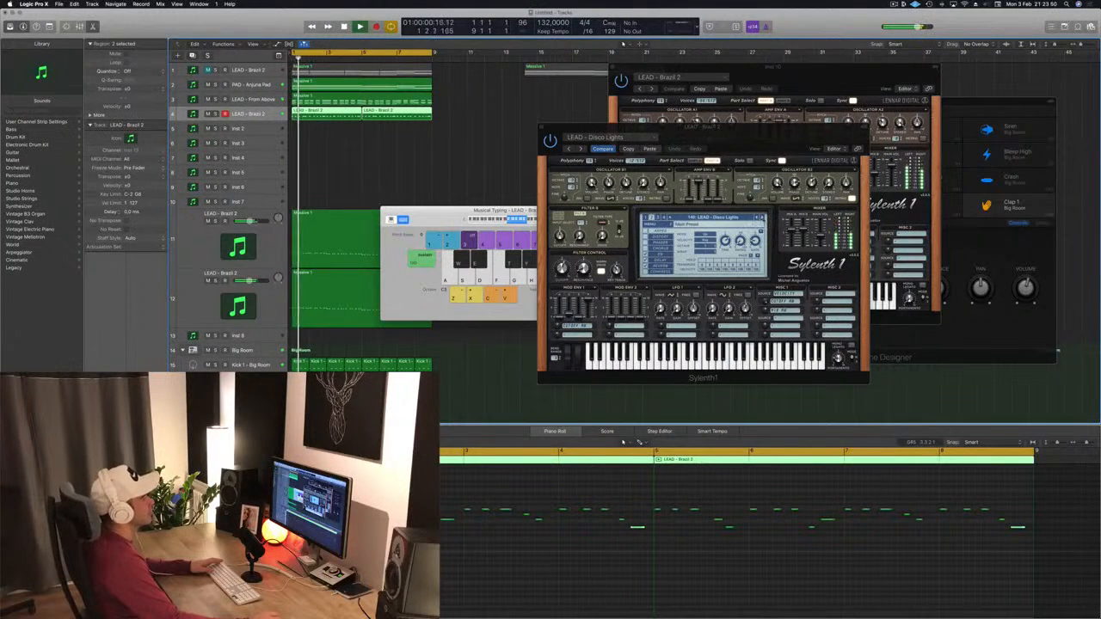
{"action": "left_click", "coordinate": [762, 218]}
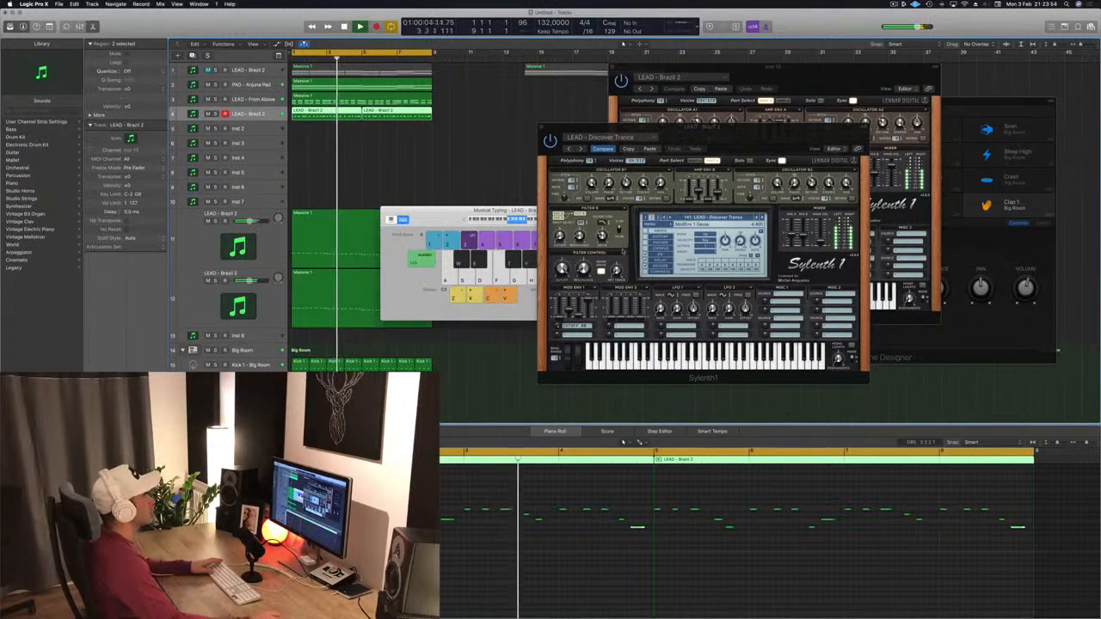
{"action": "left_click", "coordinate": [763, 218]}
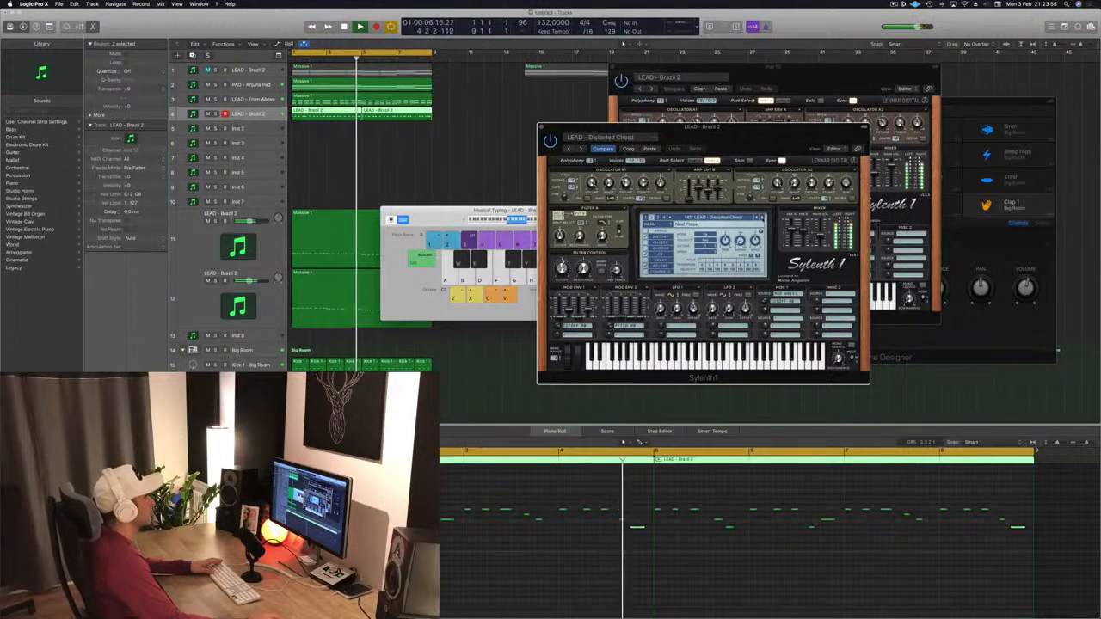
{"action": "left_click", "coordinate": [762, 218]}
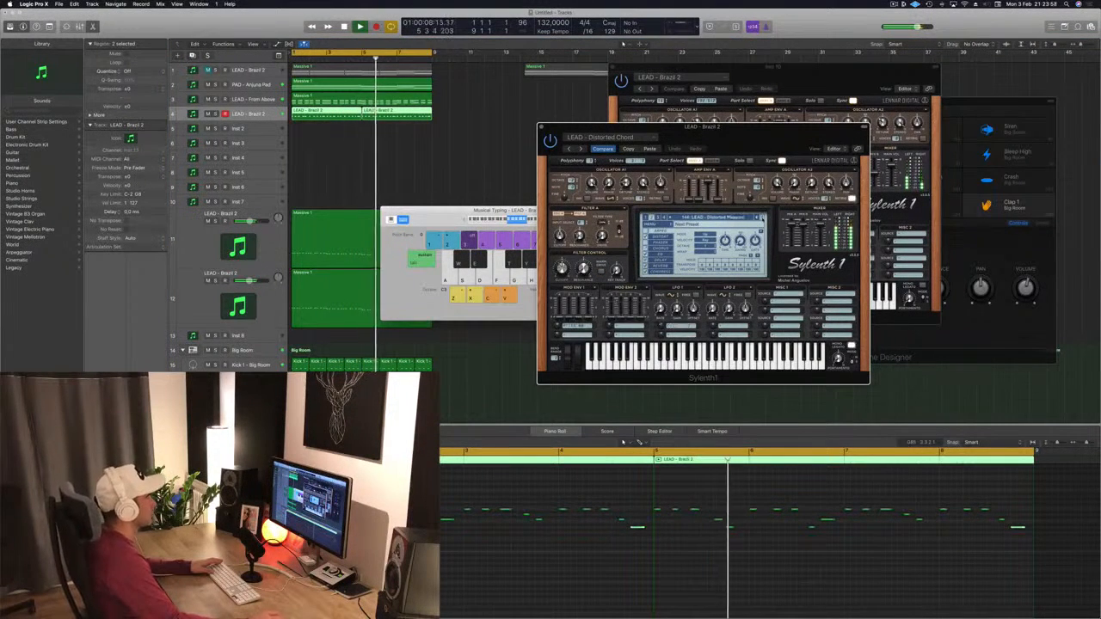
{"action": "left_click", "coordinate": [762, 217]}
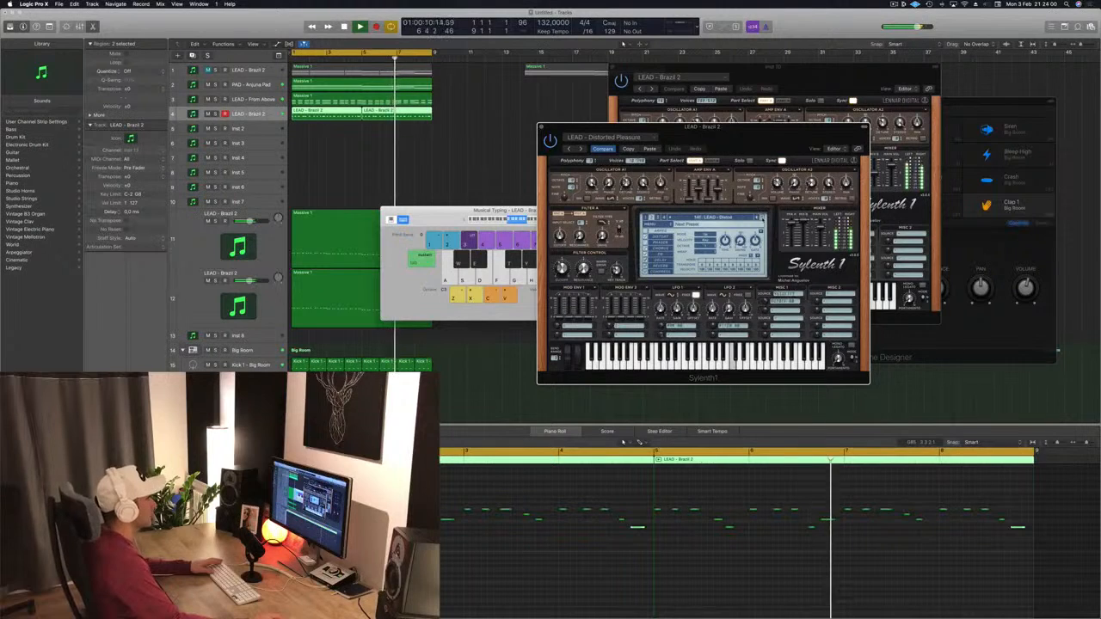
{"action": "left_click", "coordinate": [762, 218]}
{"action": "left_click", "coordinate": [762, 218]}
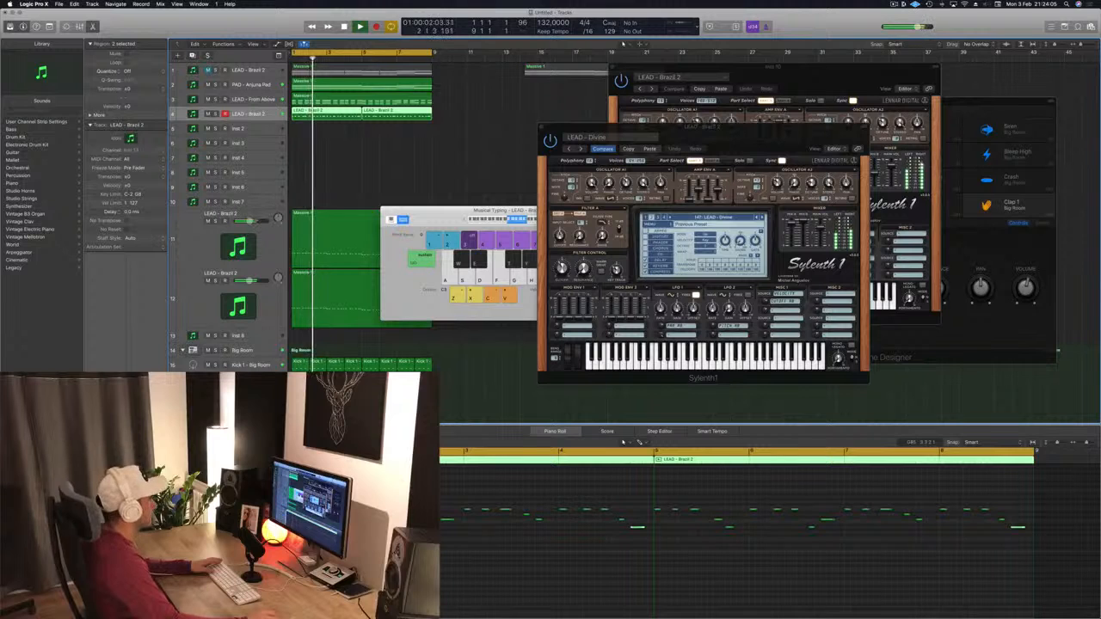
Step: Close the front Sylenth1 window and play the arrangement from the start
{"action": "left_click_drag", "start_coordinate": [750, 128], "coordinate": [710, 138]}
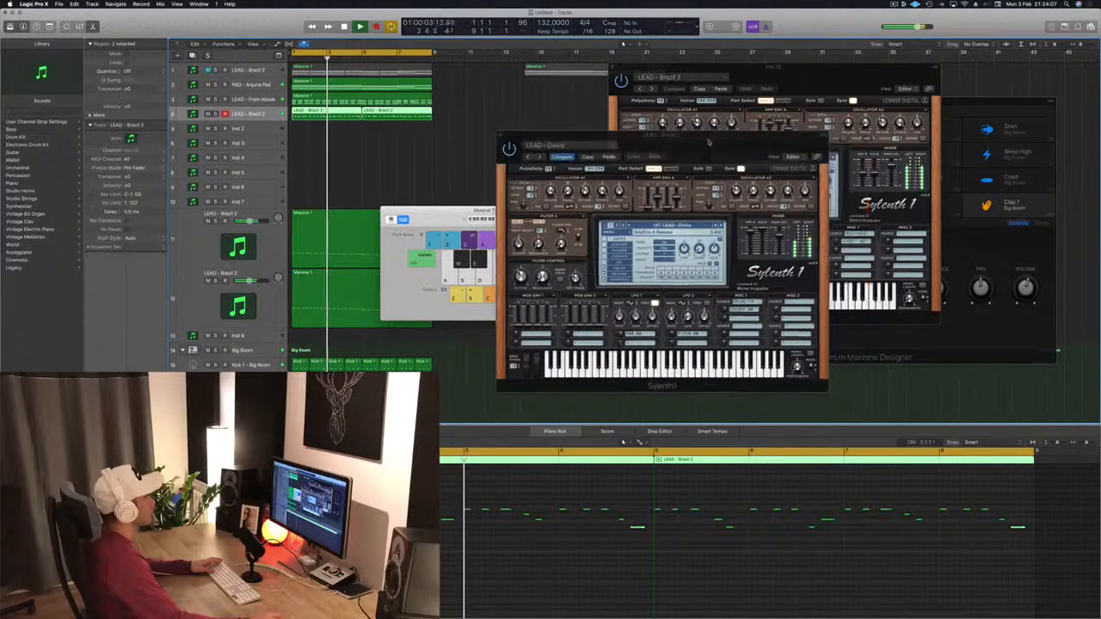
{"action": "left_click", "coordinate": [501, 136]}
{"action": "key", "text": "space"}
{"action": "key", "text": "Return"}
{"action": "key", "text": "space"}
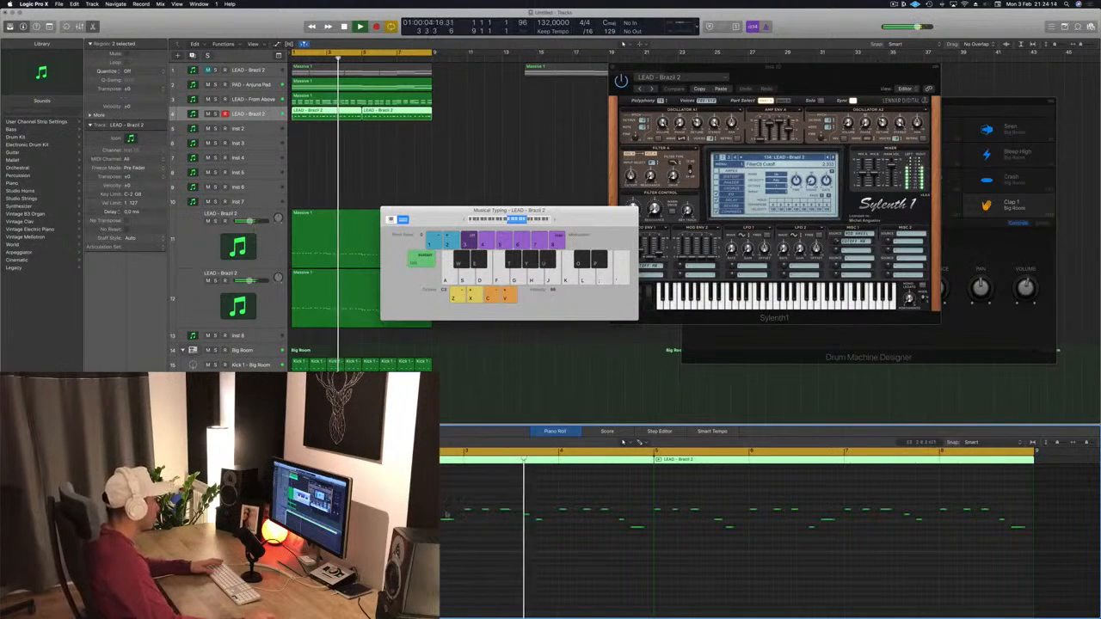
Step: Restart playback from the beginning several times to listen to the lead
{"action": "key", "text": "Return"}
{"action": "key", "text": "Return"}
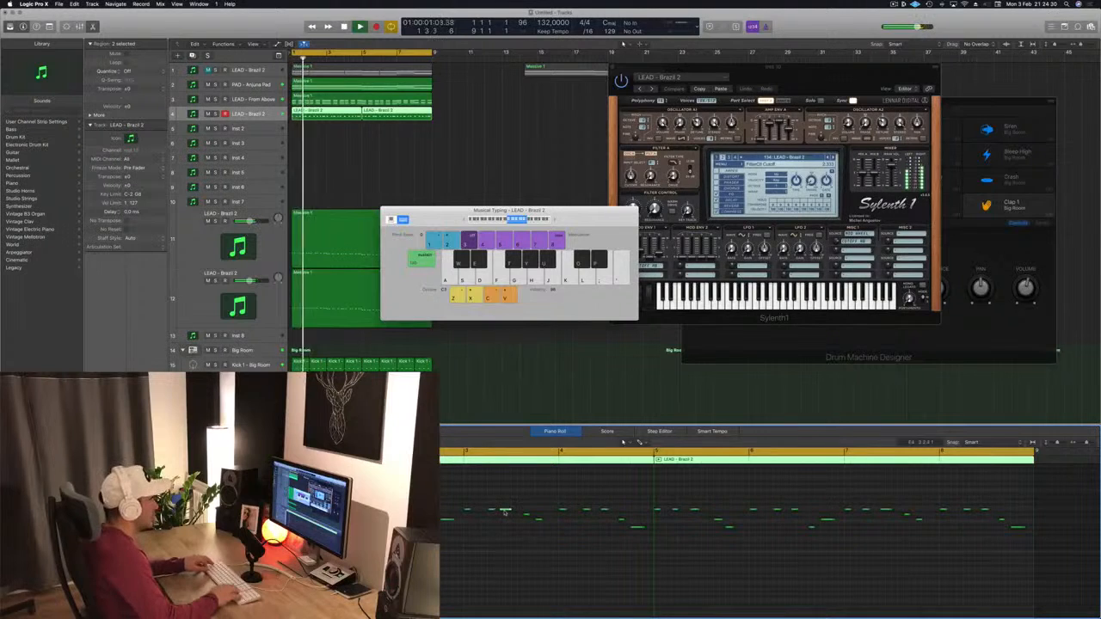
{"action": "key", "text": "Return"}
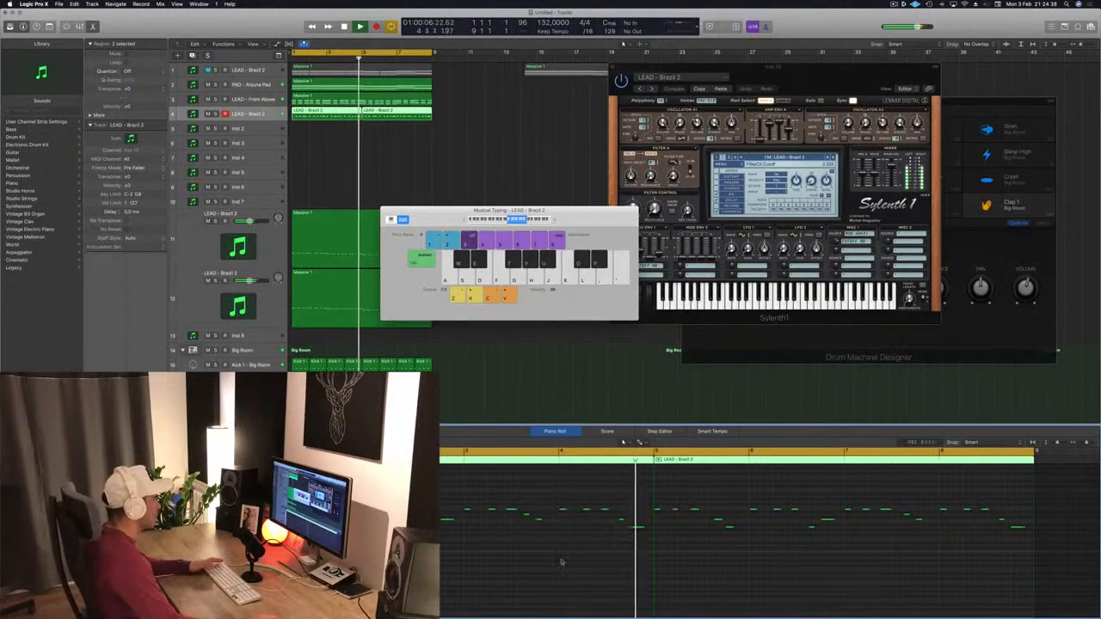
{"action": "key", "text": "Return"}
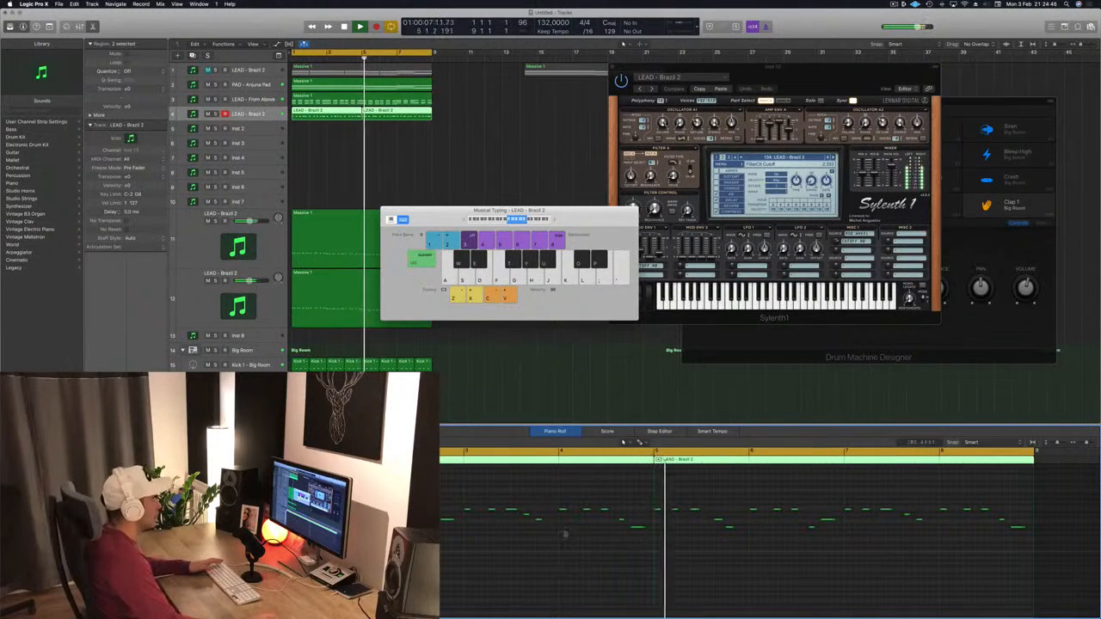
{"action": "key", "text": "Return"}
Step: Delete one of the two lead regions and select the remaining region
{"action": "key", "text": "Delete"}
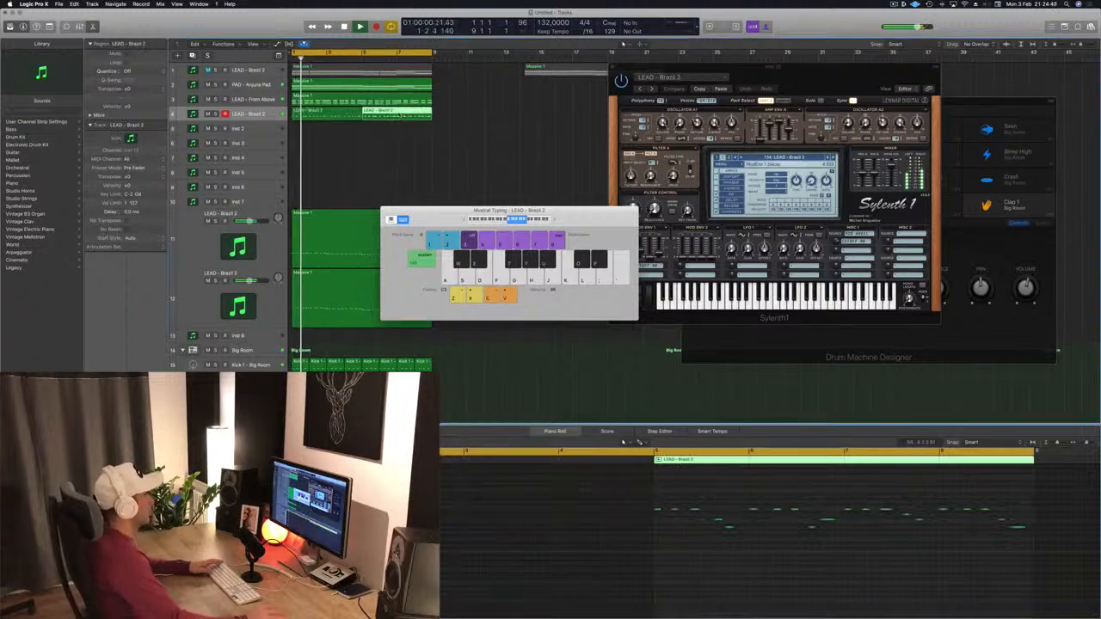
{"action": "left_click", "coordinate": [343, 114]}
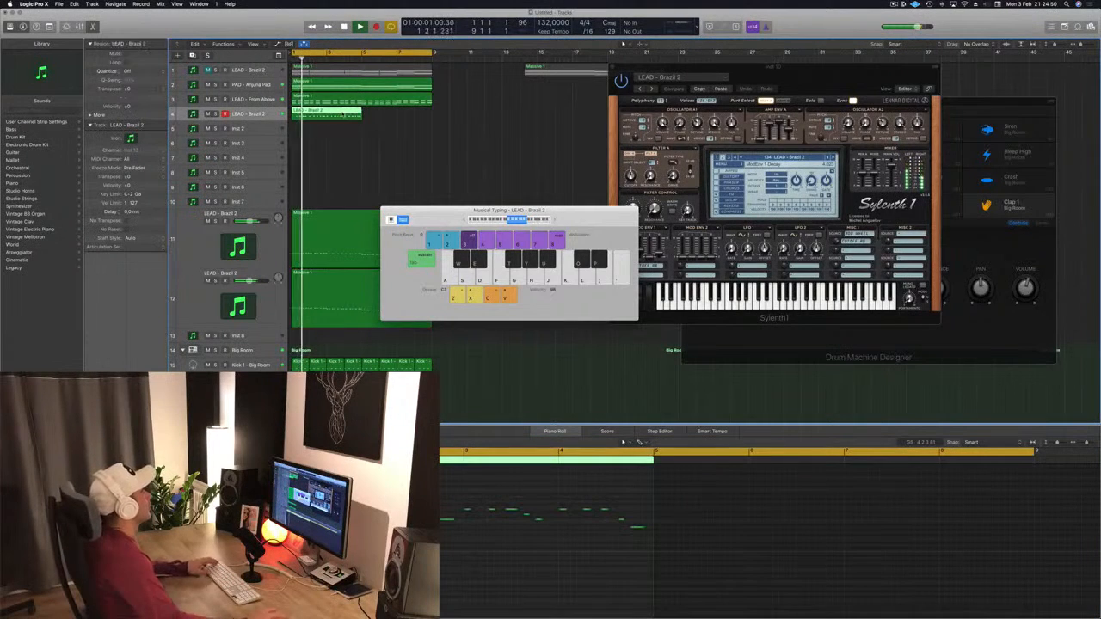
Step: Copy the lead region so a second copy follows it on the LEAD - Brazil 2 track
{"action": "left_click_drag", "start_coordinate": [342, 114], "coordinate": [394, 118]}
{"action": "key", "text": "space"}
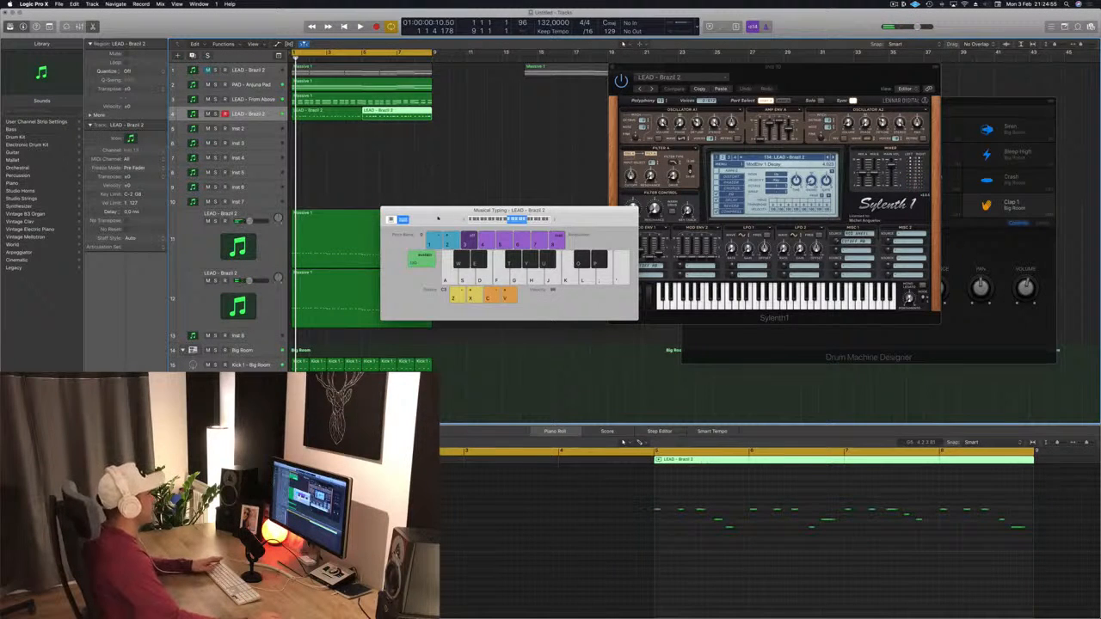
{"action": "left_click_drag", "start_coordinate": [437, 218], "coordinate": [451, 219]}
{"action": "left_click", "coordinate": [894, 3]}
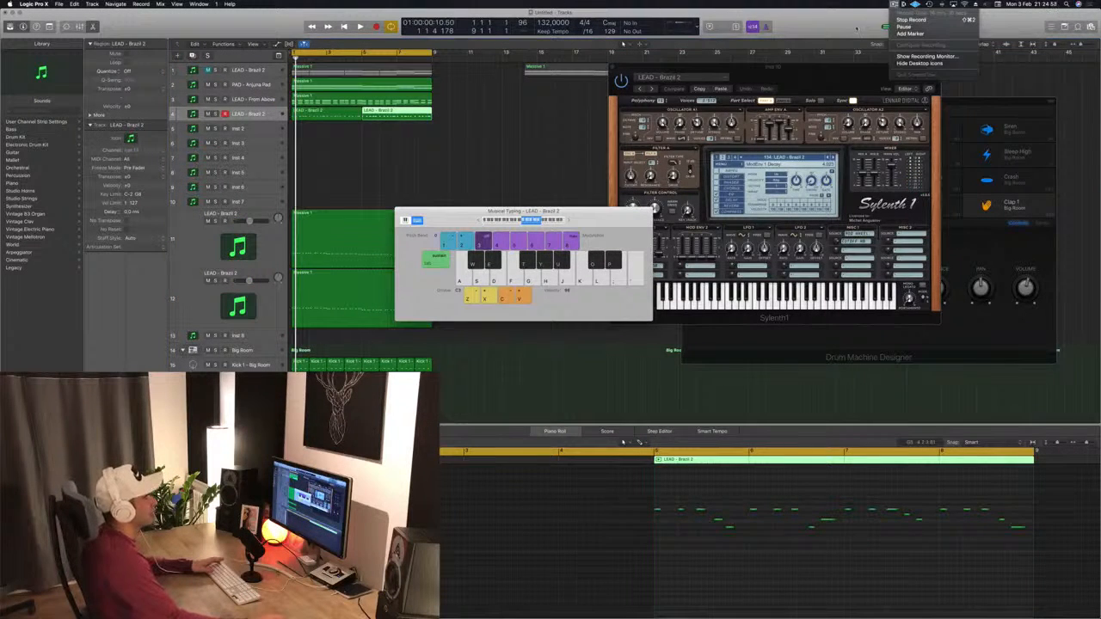
{"action": "left_click", "coordinate": [857, 28]}
{"action": "left_click_drag", "start_coordinate": [602, 211], "coordinate": [805, 172]}
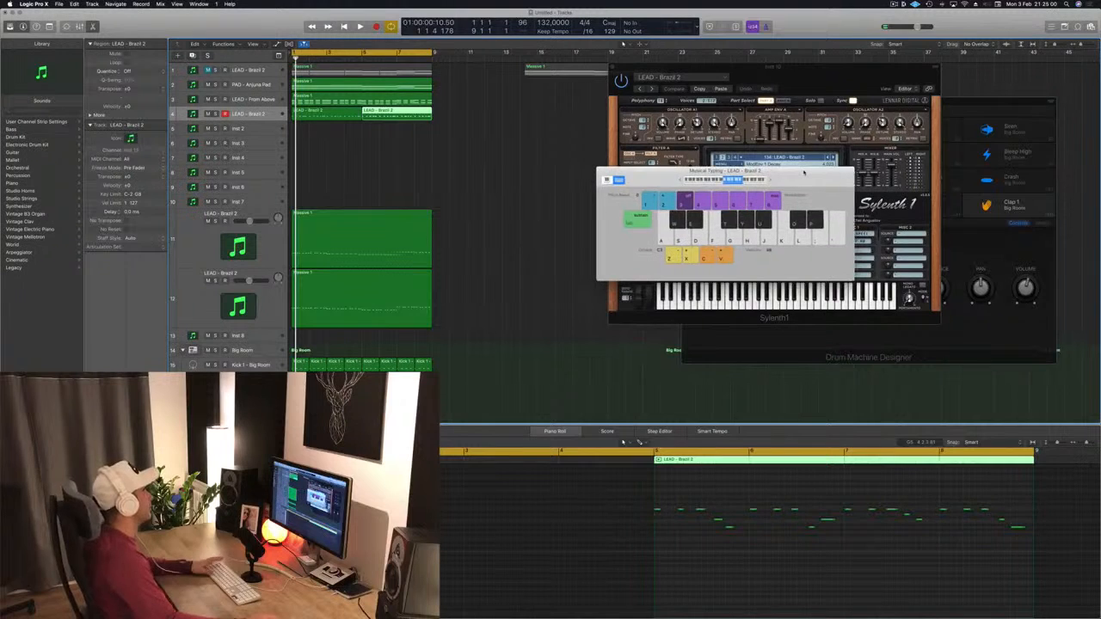
Step: Select the LEAD - Brazil 2 track and play back the arrangement to hear both lead regions
{"action": "key", "text": "space"}
{"action": "left_click", "coordinate": [430, 157]}
{"action": "left_click", "coordinate": [255, 118]}
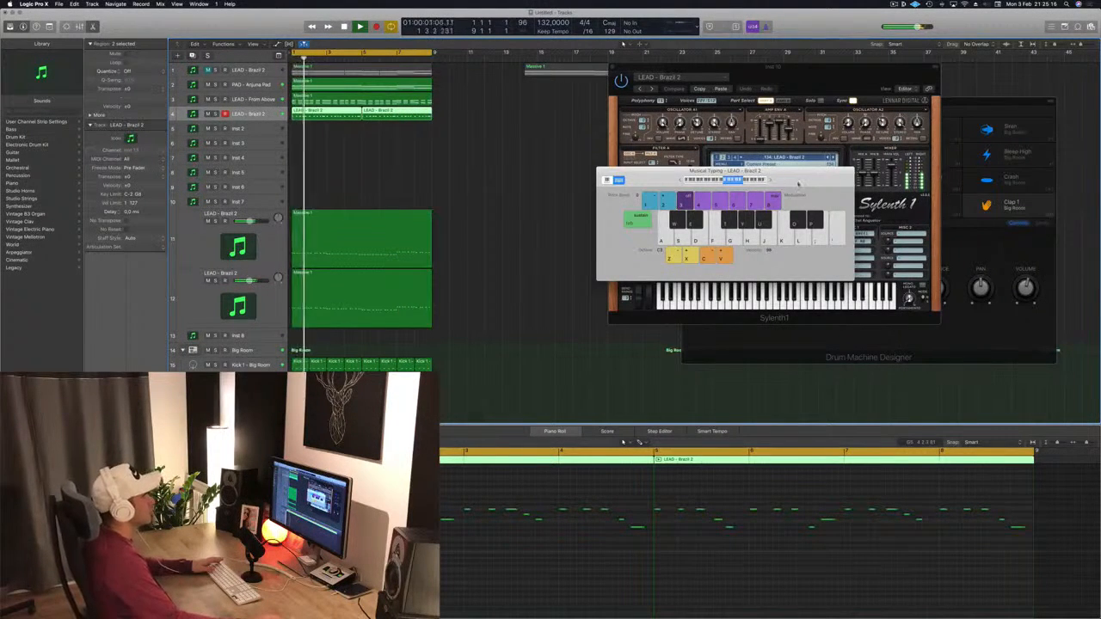
{"action": "left_click_drag", "start_coordinate": [798, 184], "coordinate": [1066, 212]}
{"action": "key", "text": "space"}
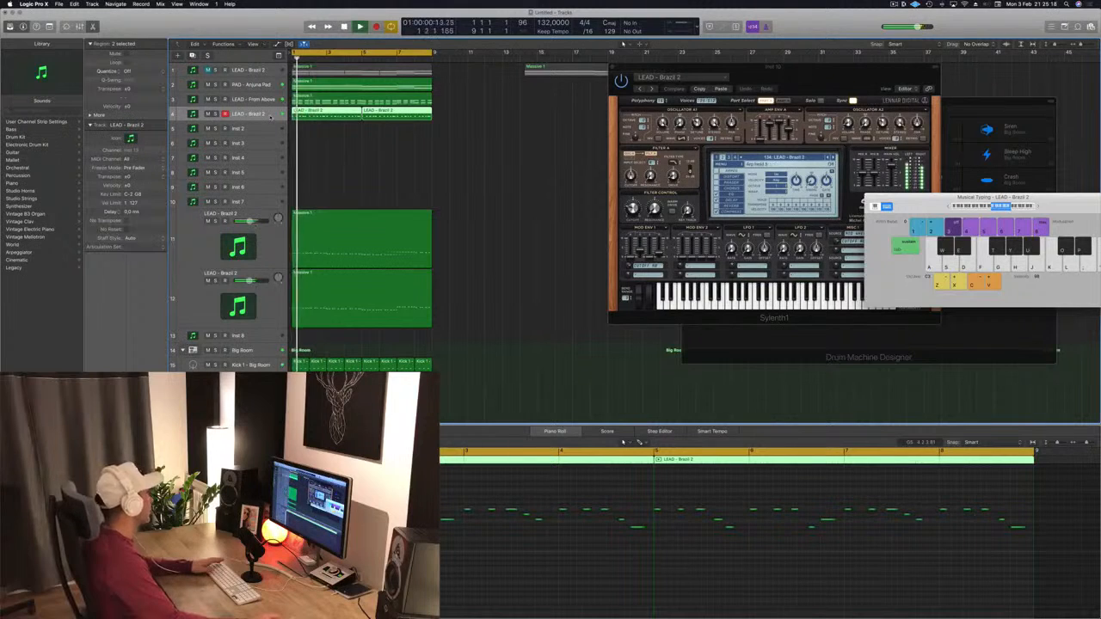
Step: Open the lead's Sylenth1 window and restart playback several times while auditioning lead presets
{"action": "left_click", "coordinate": [105, 463]}
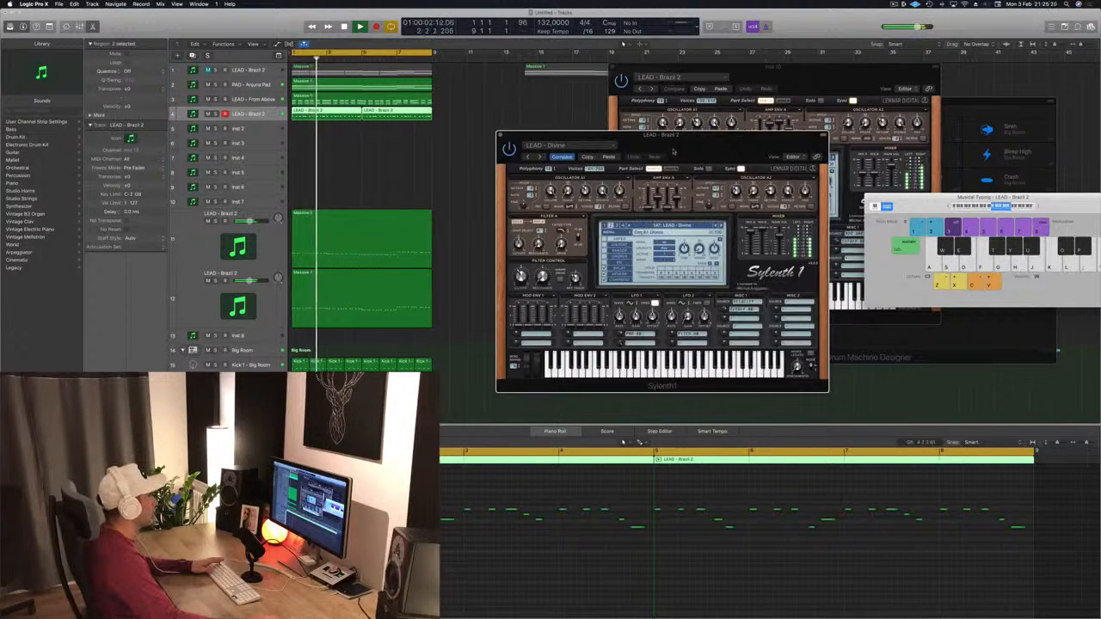
{"action": "left_click_drag", "start_coordinate": [686, 146], "coordinate": [647, 142]}
{"action": "key", "text": "space"}
{"action": "key", "text": "space"}
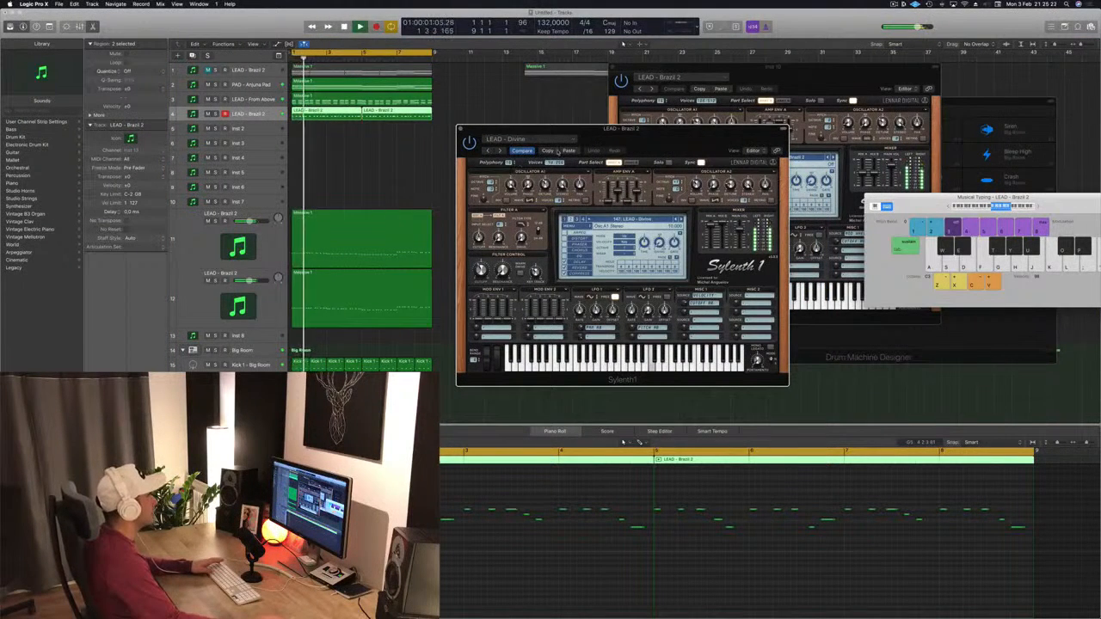
{"action": "key", "text": "space"}
{"action": "key", "text": "space"}
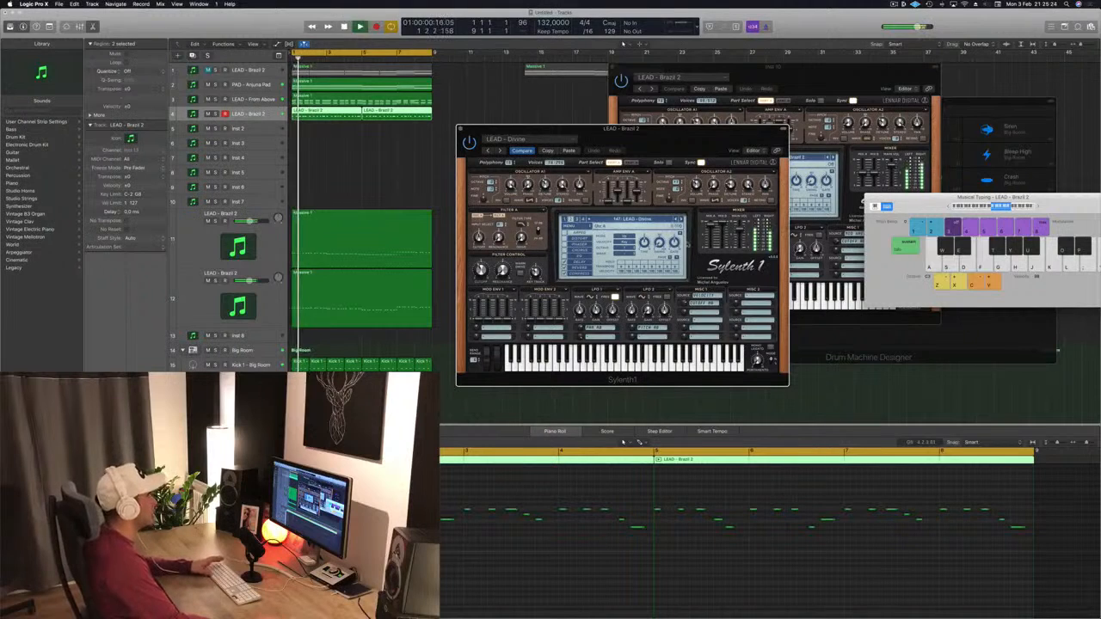
{"action": "key", "text": "space"}
{"action": "key", "text": "space"}
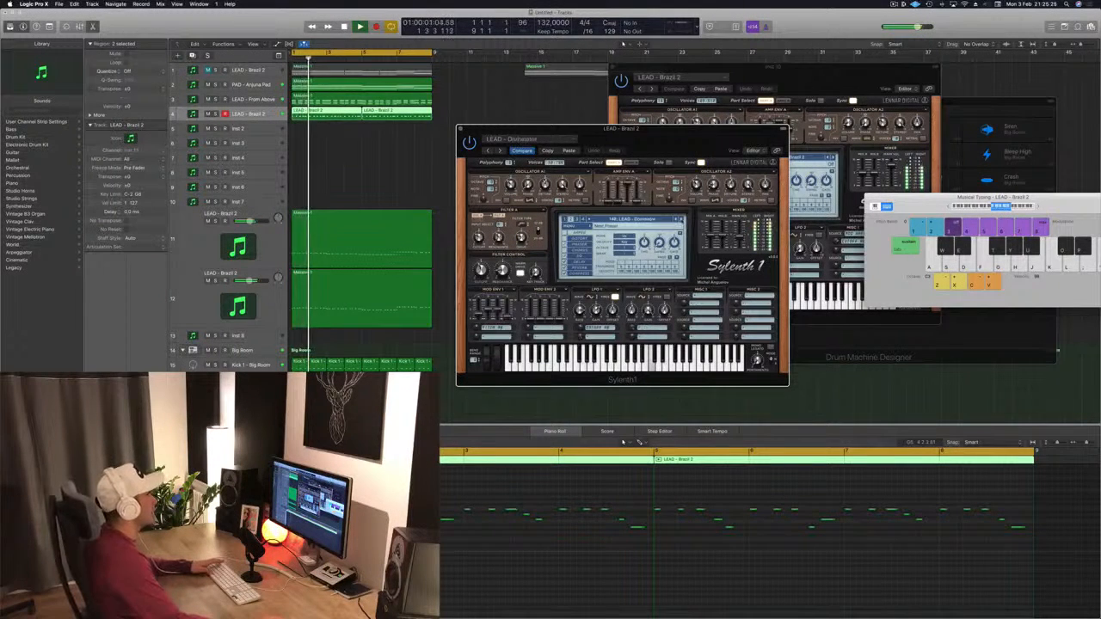
{"action": "key", "text": "space"}
{"action": "key", "text": "space"}
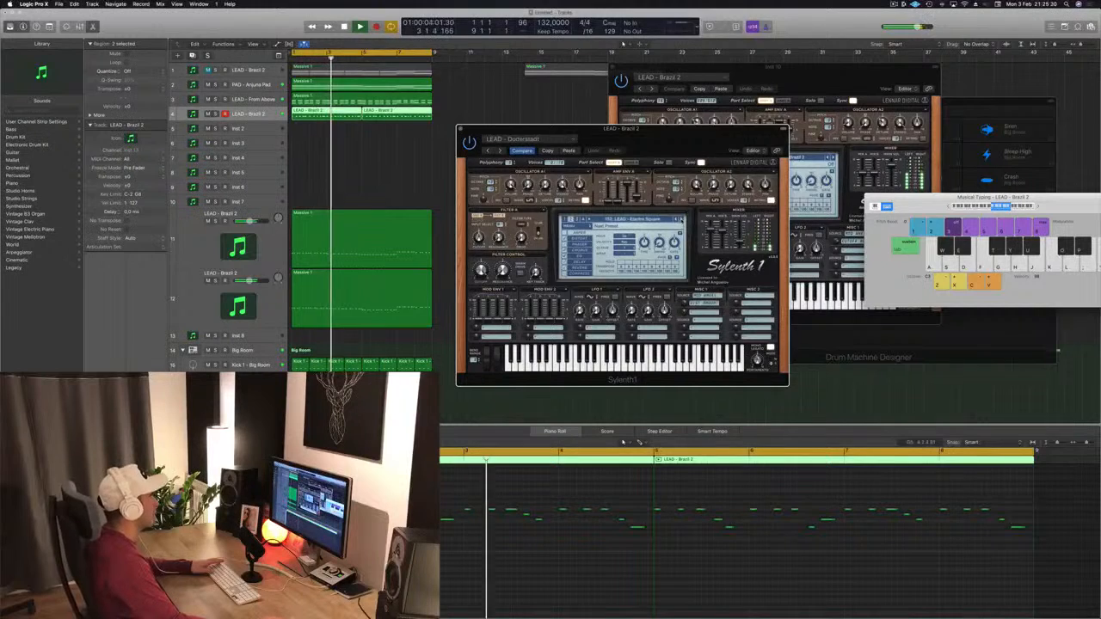
Step: Step through the Sylenth1 lead presets during playback, settling on LEAD - Let Go
{"action": "left_click", "coordinate": [682, 220]}
{"action": "left_click", "coordinate": [681, 221]}
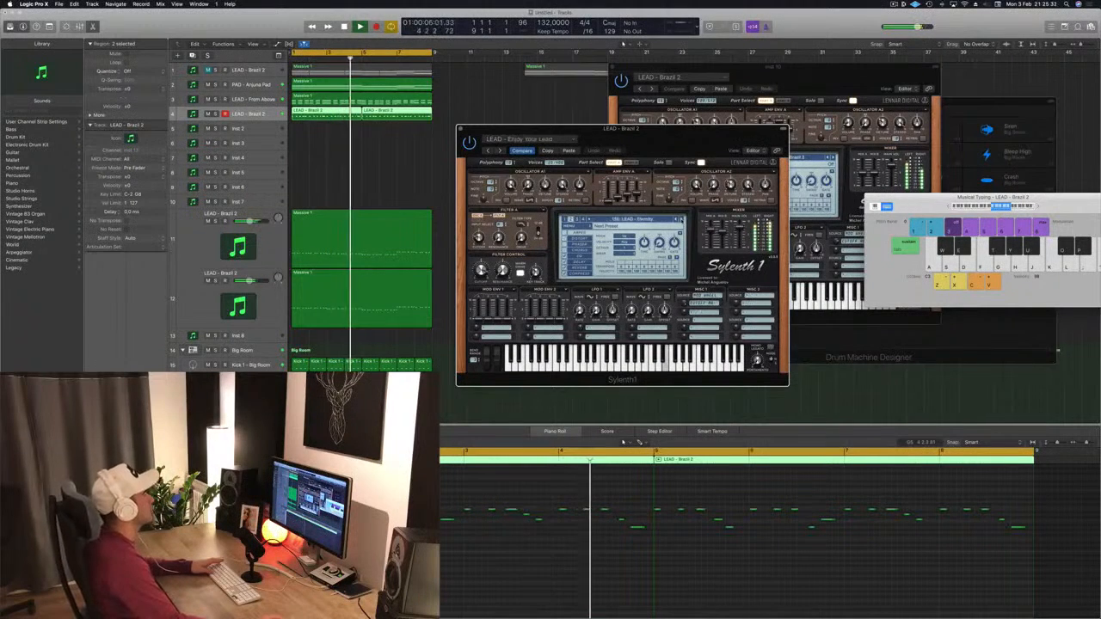
{"action": "left_click", "coordinate": [682, 221]}
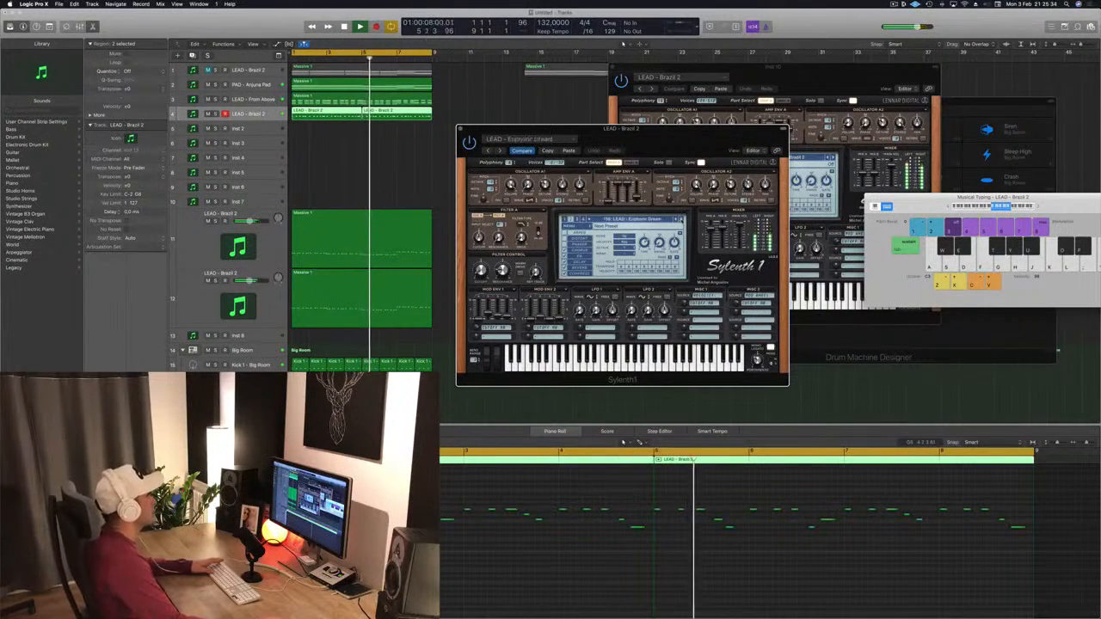
{"action": "left_click", "coordinate": [681, 220]}
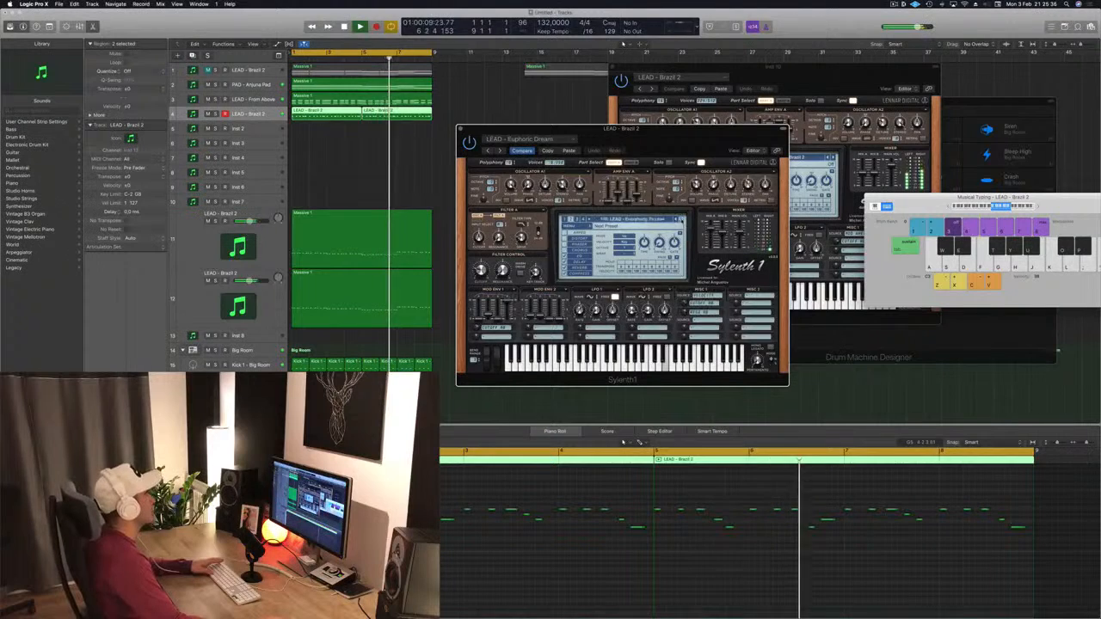
{"action": "left_click", "coordinate": [681, 220]}
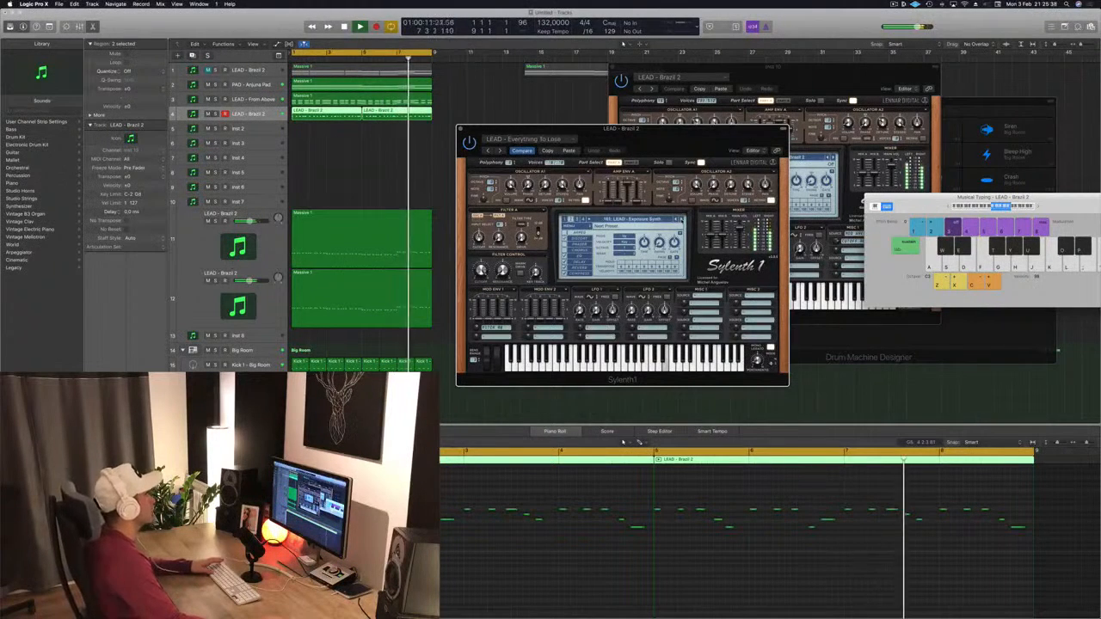
{"action": "left_click", "coordinate": [681, 220]}
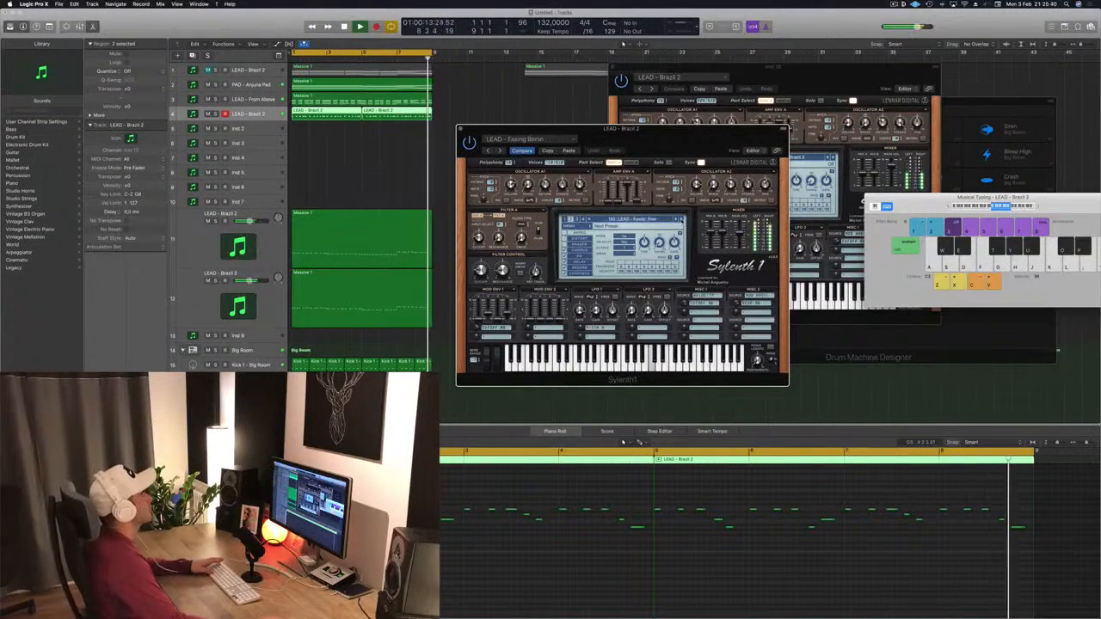
{"action": "left_click", "coordinate": [682, 221]}
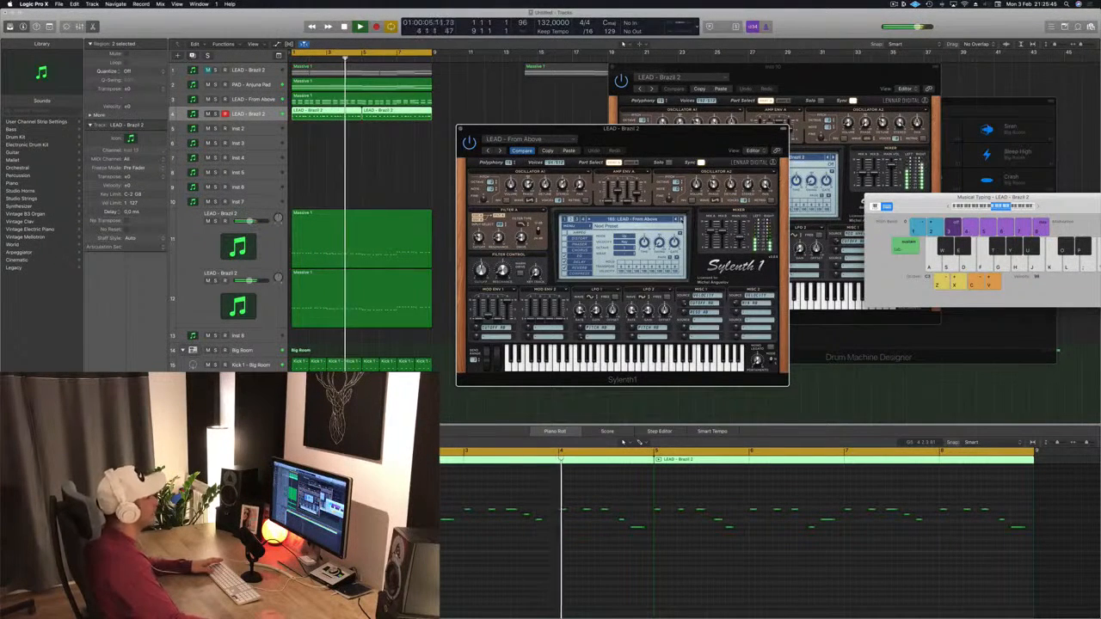
{"action": "left_click", "coordinate": [682, 220]}
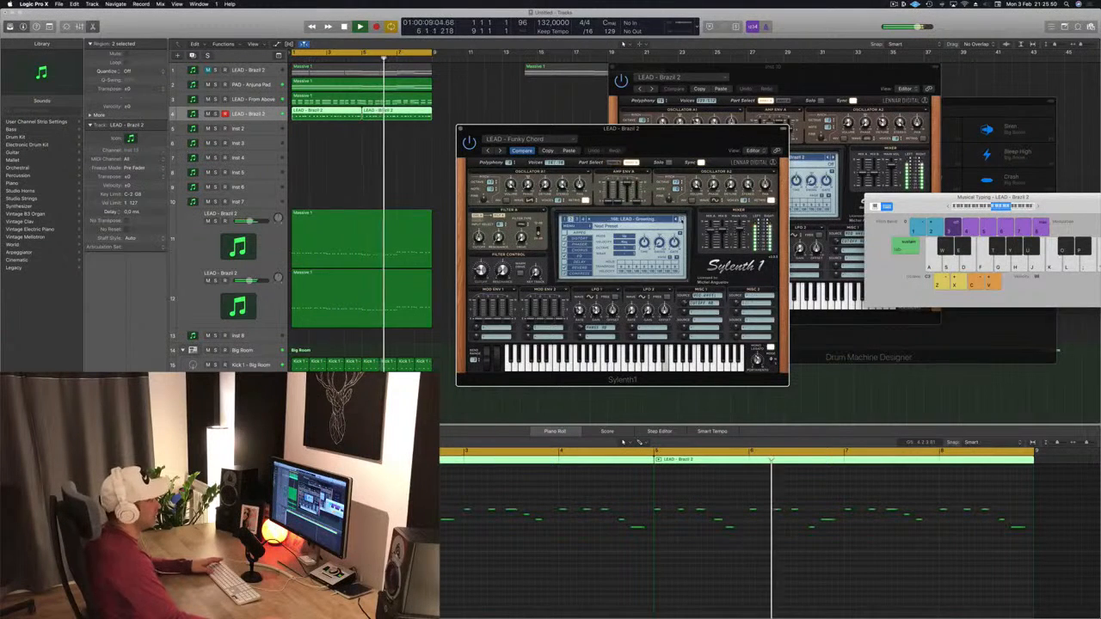
{"action": "left_click", "coordinate": [681, 221]}
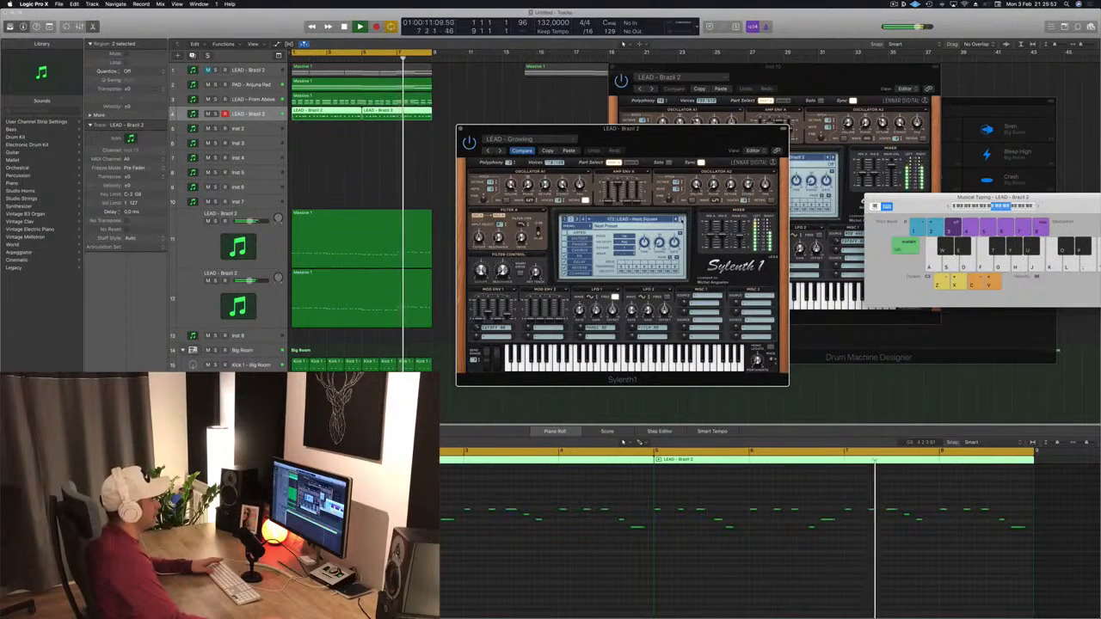
{"action": "left_click", "coordinate": [682, 220]}
{"action": "left_click", "coordinate": [681, 220]}
{"action": "left_click", "coordinate": [681, 221]}
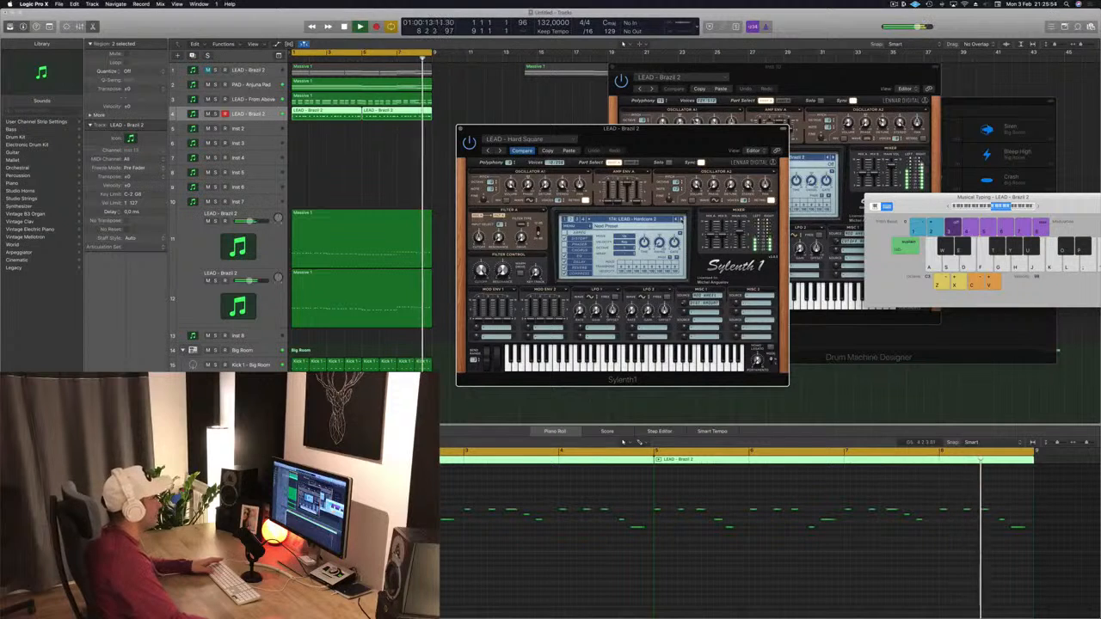
{"action": "left_click", "coordinate": [682, 220]}
{"action": "left_click", "coordinate": [682, 220]}
{"action": "left_click", "coordinate": [681, 221]}
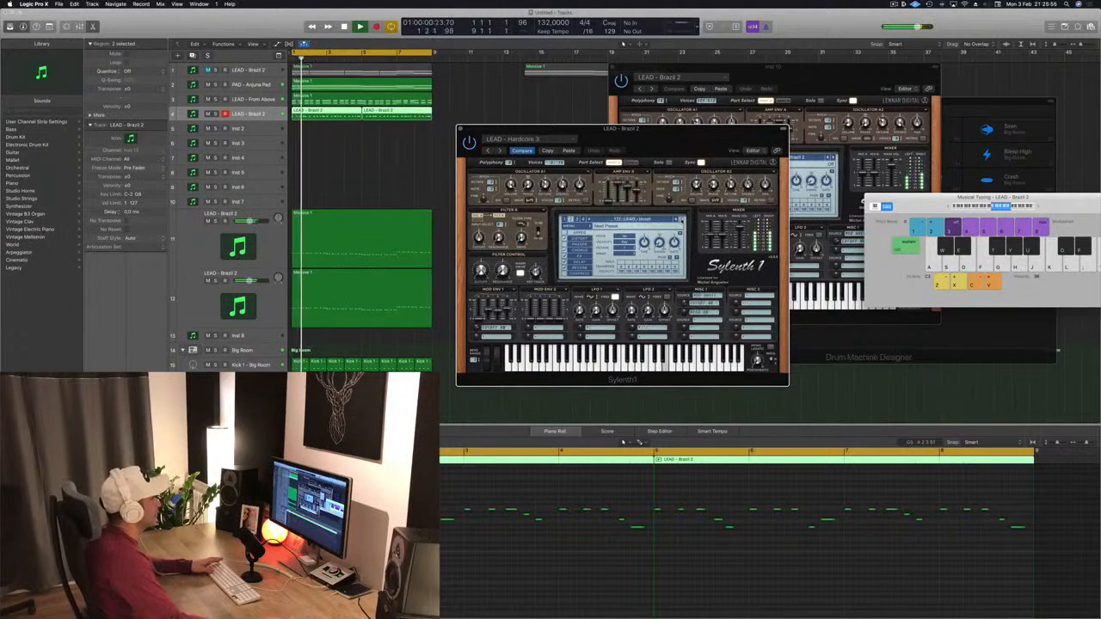
{"action": "left_click", "coordinate": [681, 220]}
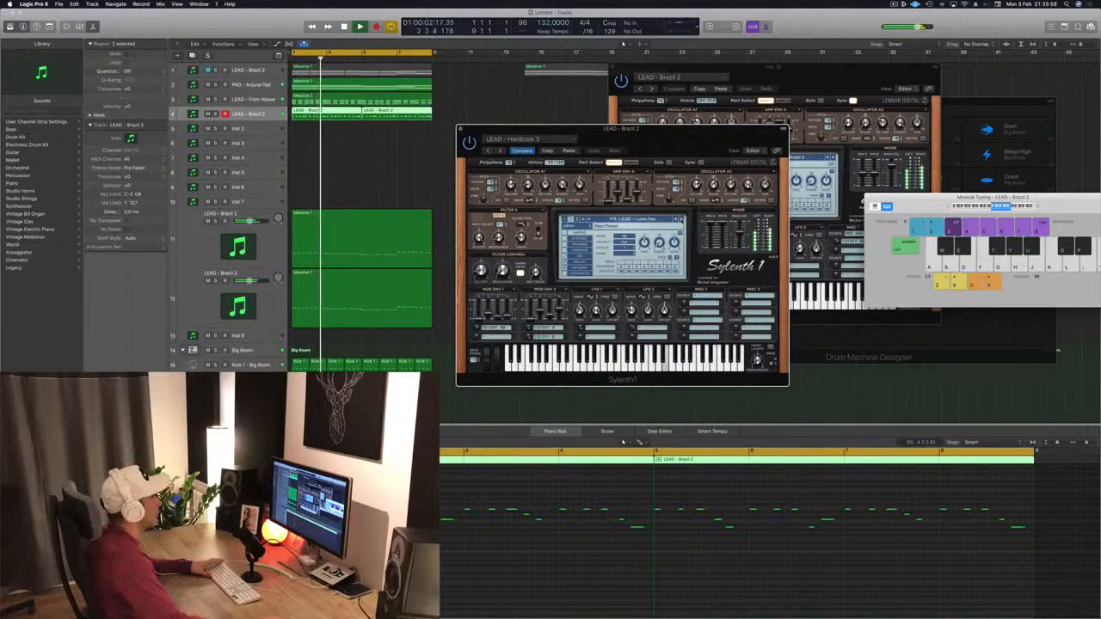
{"action": "left_click", "coordinate": [681, 221]}
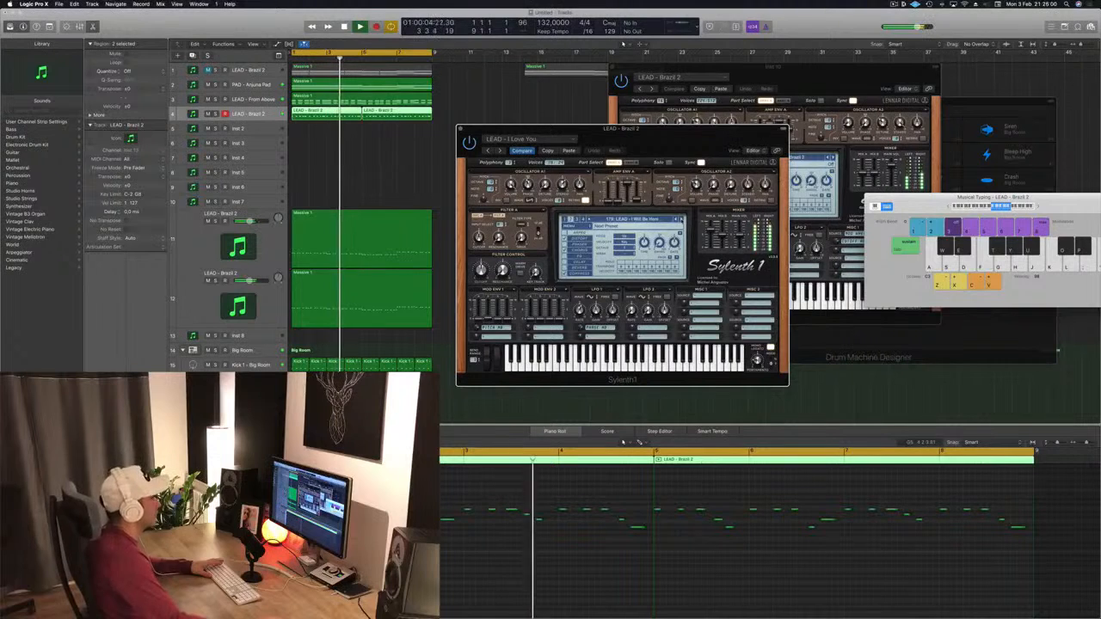
{"action": "left_click", "coordinate": [681, 220]}
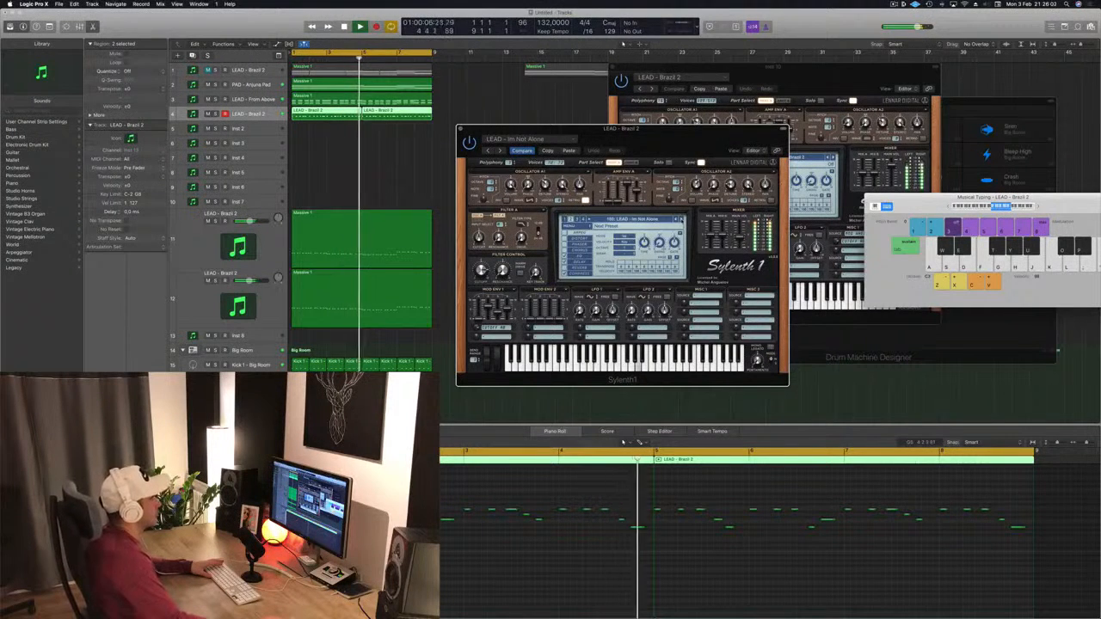
{"action": "left_click", "coordinate": [682, 220]}
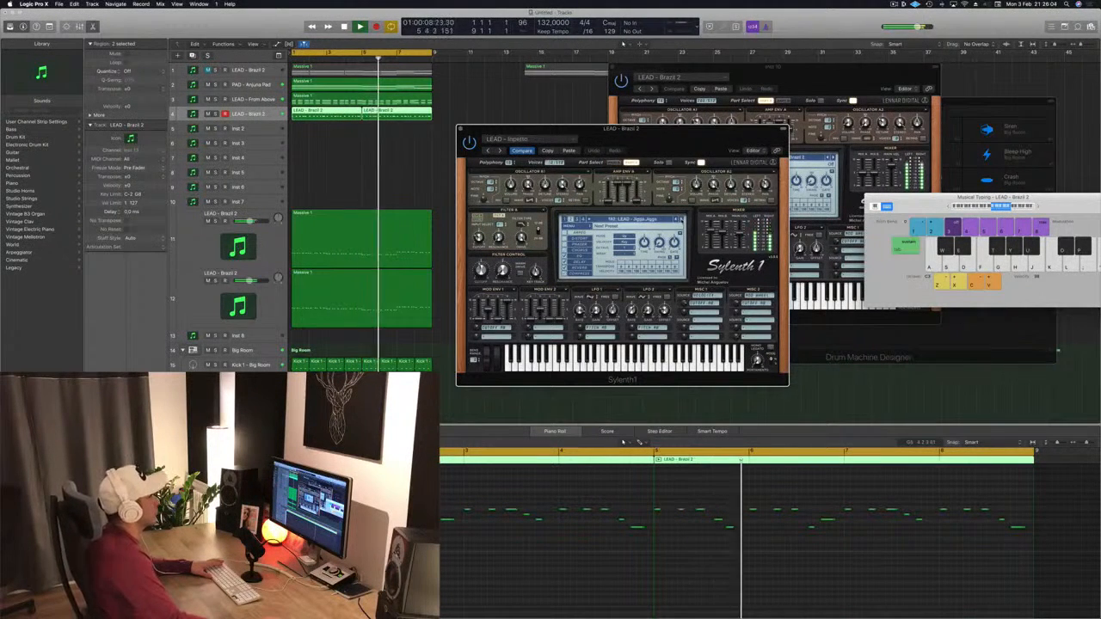
{"action": "left_click", "coordinate": [682, 221]}
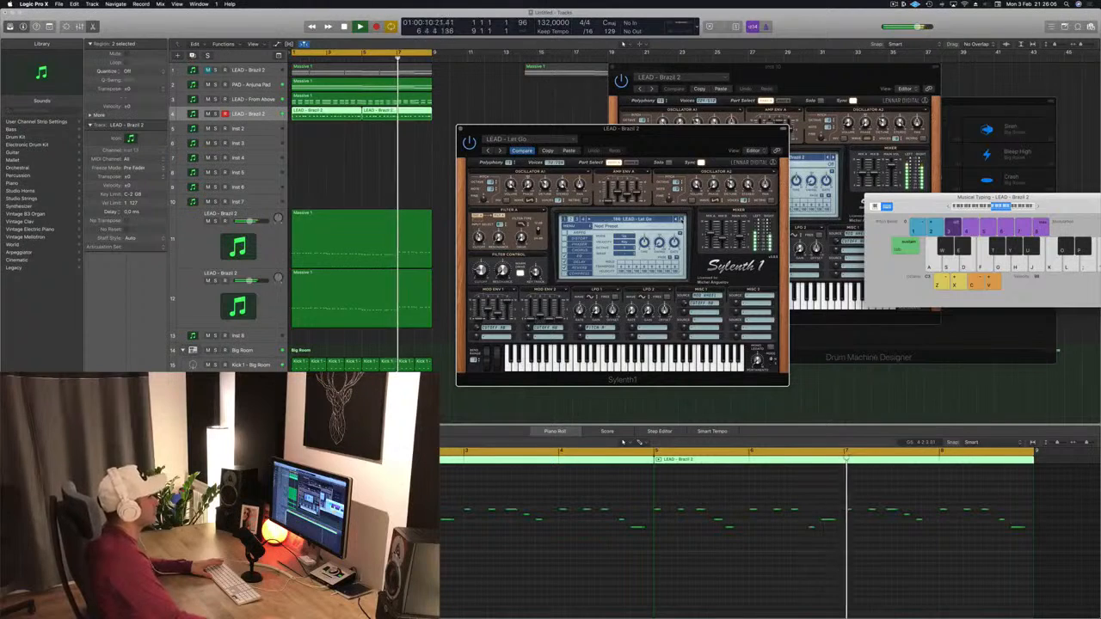
{"action": "left_click_drag", "start_coordinate": [683, 139], "coordinate": [742, 128]}
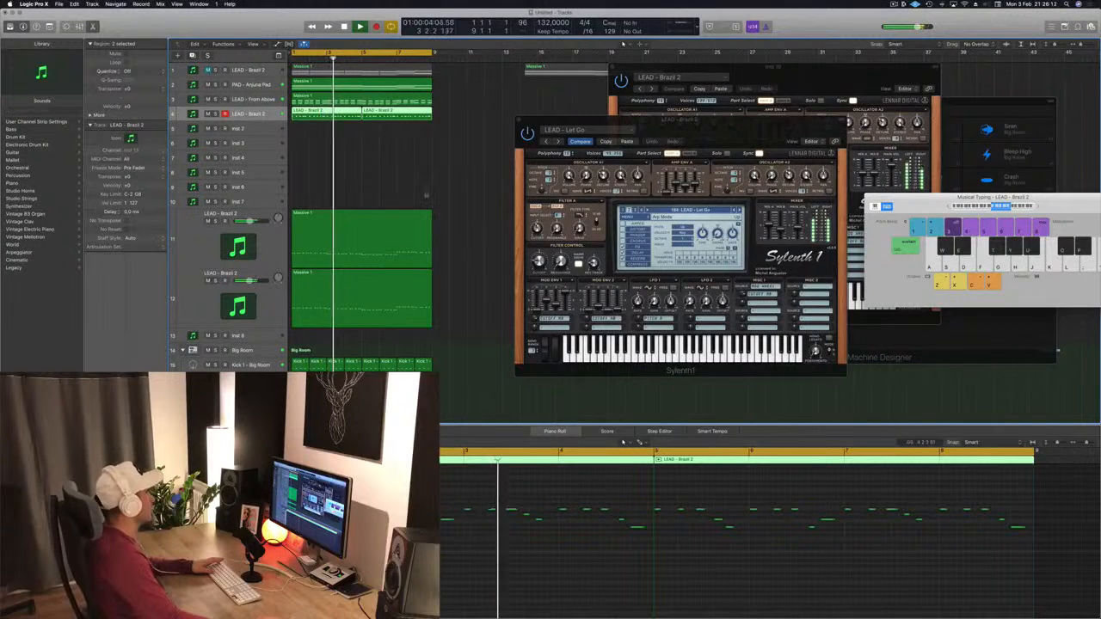
{"action": "left_click_drag", "start_coordinate": [725, 120], "coordinate": [683, 118]}
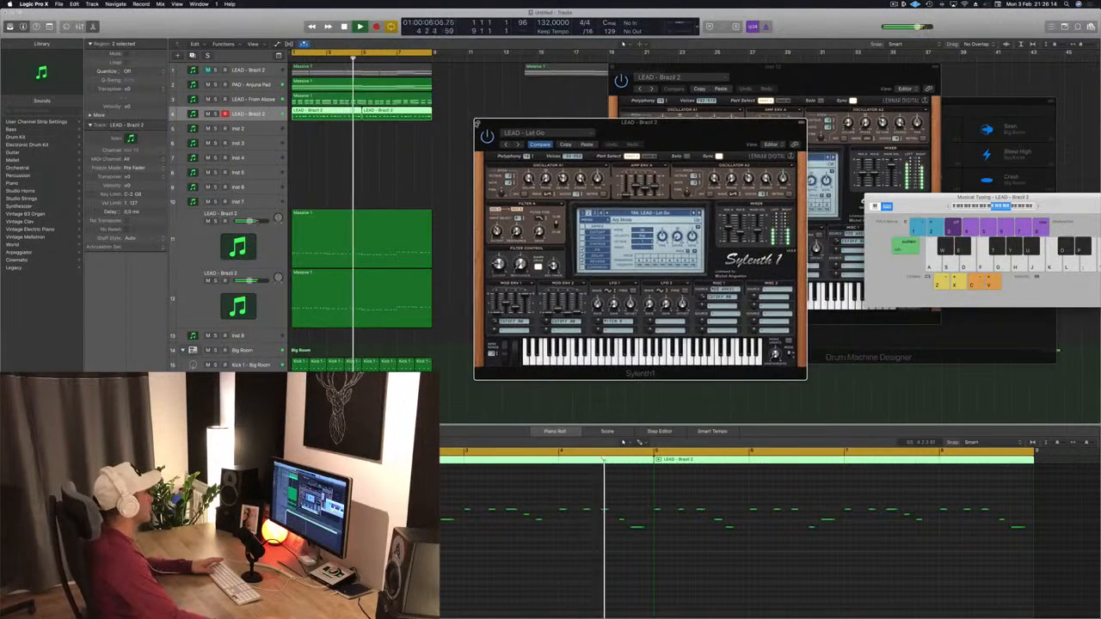
Step: Open the PAD - Arjuna Pad track's Sylenth1 and raise its filter cutoff during playback
{"action": "left_click", "coordinate": [256, 85]}
{"action": "key", "text": "Return"}
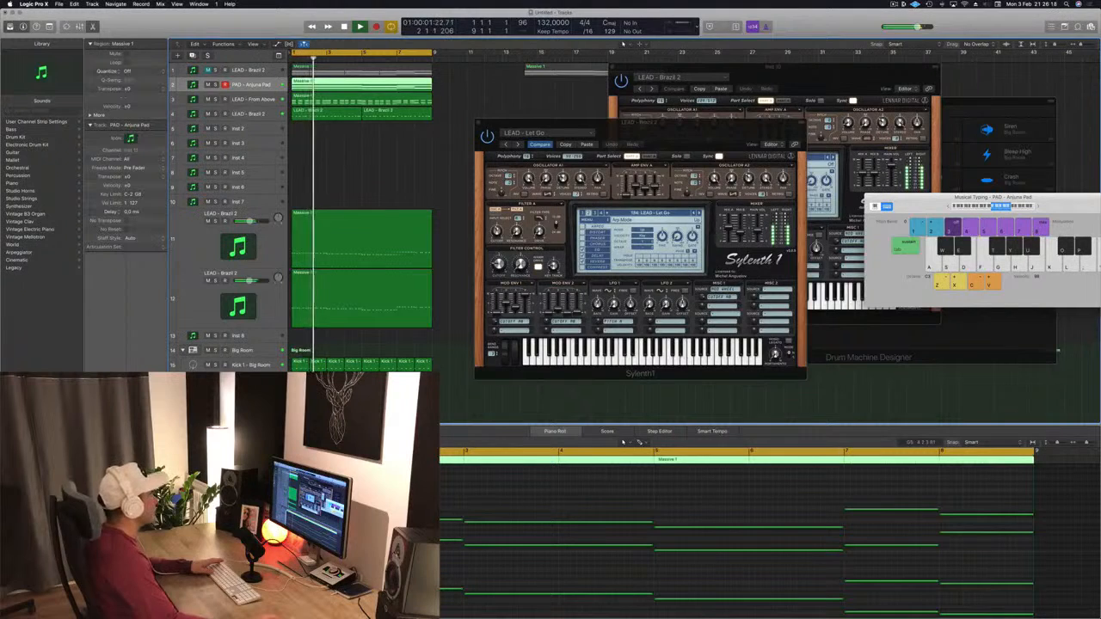
{"action": "left_click", "coordinate": [106, 411]}
{"action": "left_click_drag", "start_coordinate": [594, 138], "coordinate": [617, 142]}
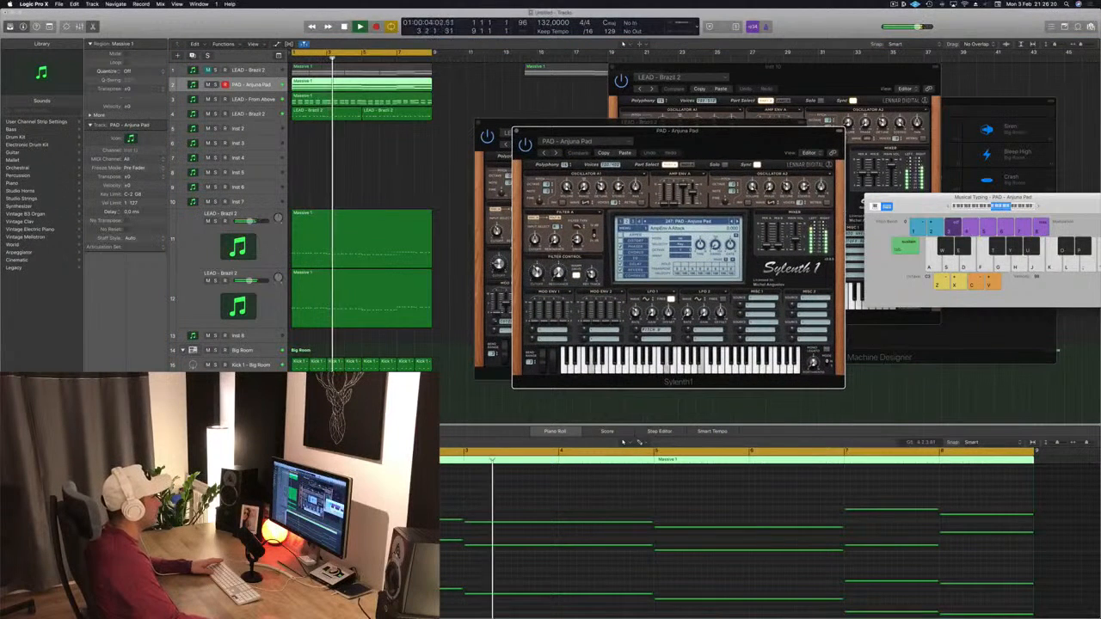
{"action": "left_click_drag", "start_coordinate": [537, 273], "coordinate": [538, 252]}
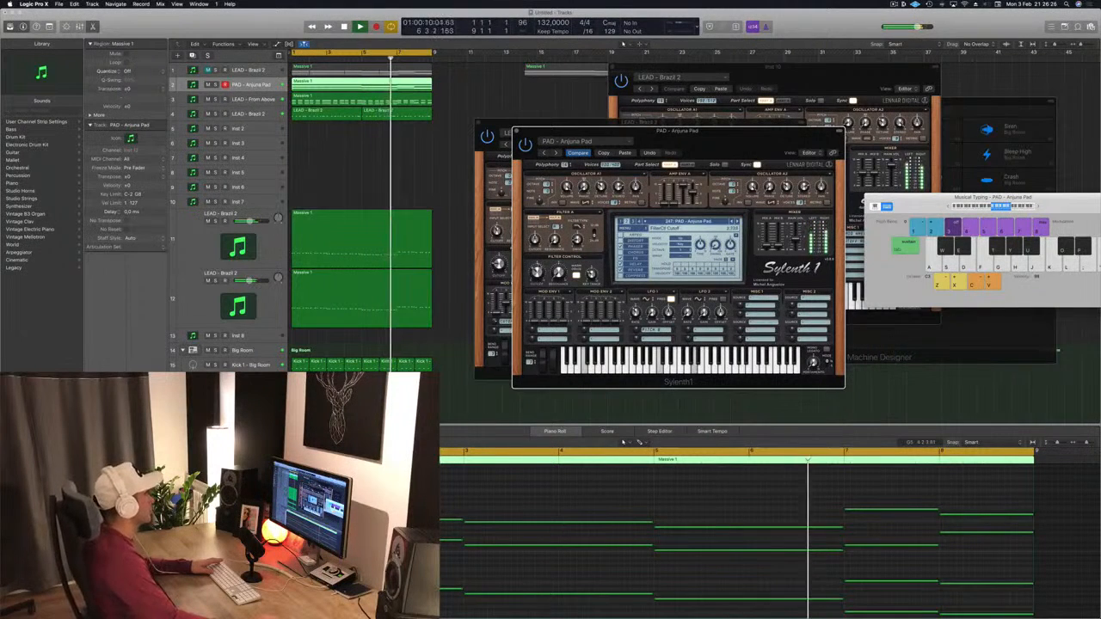
Step: Stop playback and close the open Sylenth1 windows
{"action": "left_click", "coordinate": [516, 132]}
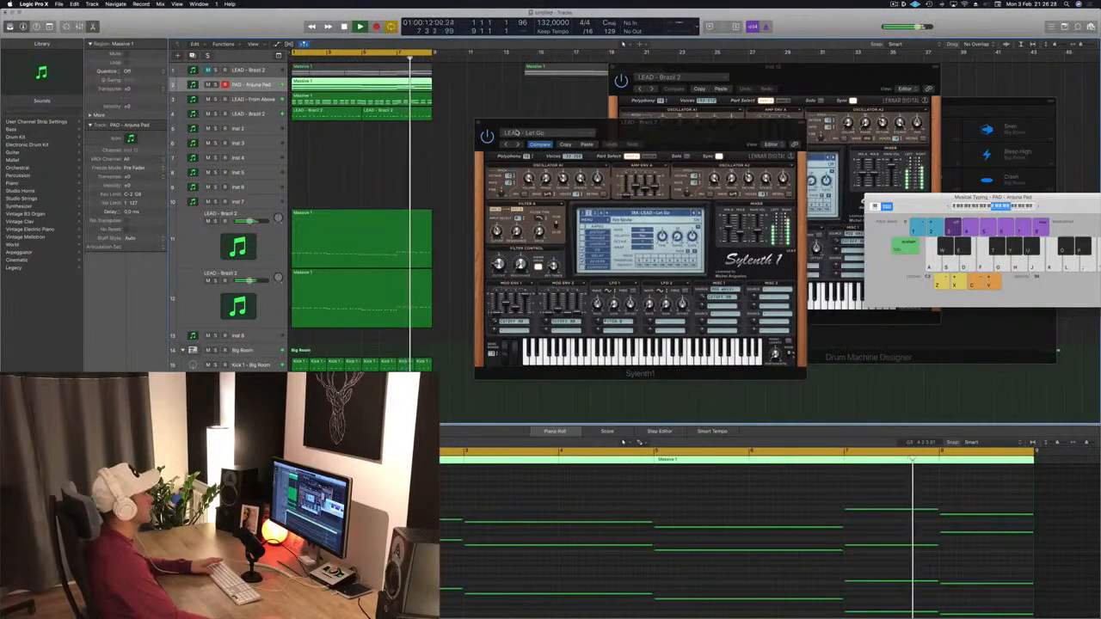
{"action": "key", "text": "space"}
{"action": "left_click", "coordinate": [479, 123]}
{"action": "left_click", "coordinate": [495, 122]}
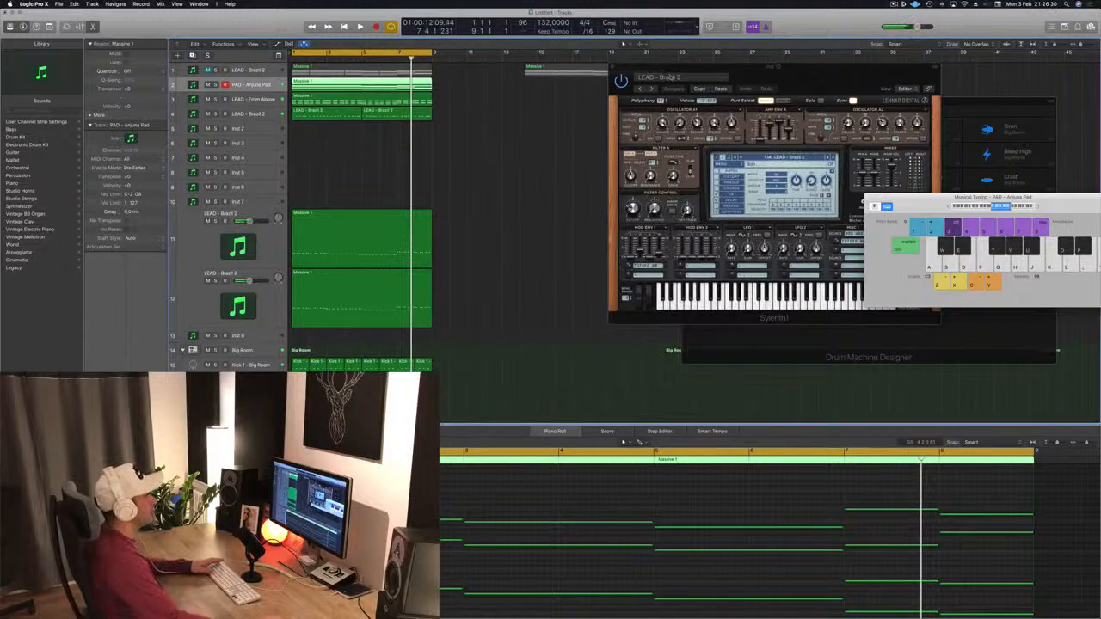
{"action": "key", "text": "super+w"}
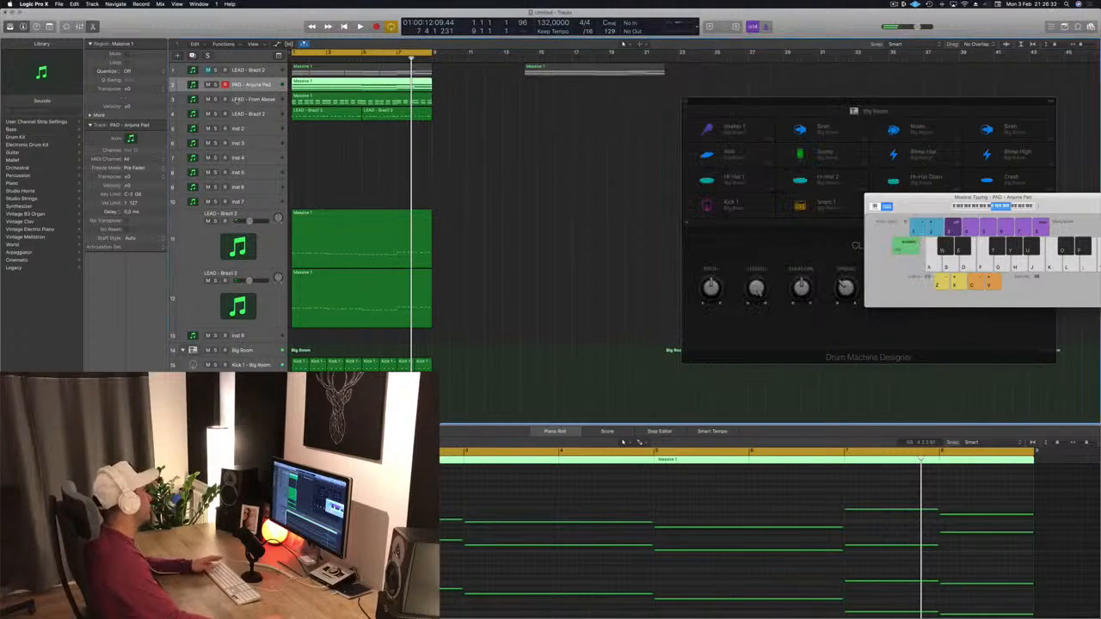
Step: Select the LEAD - From Above track, play from the start and solo it
{"action": "left_click", "coordinate": [246, 100]}
{"action": "key", "text": "Return"}
{"action": "key", "text": "space"}
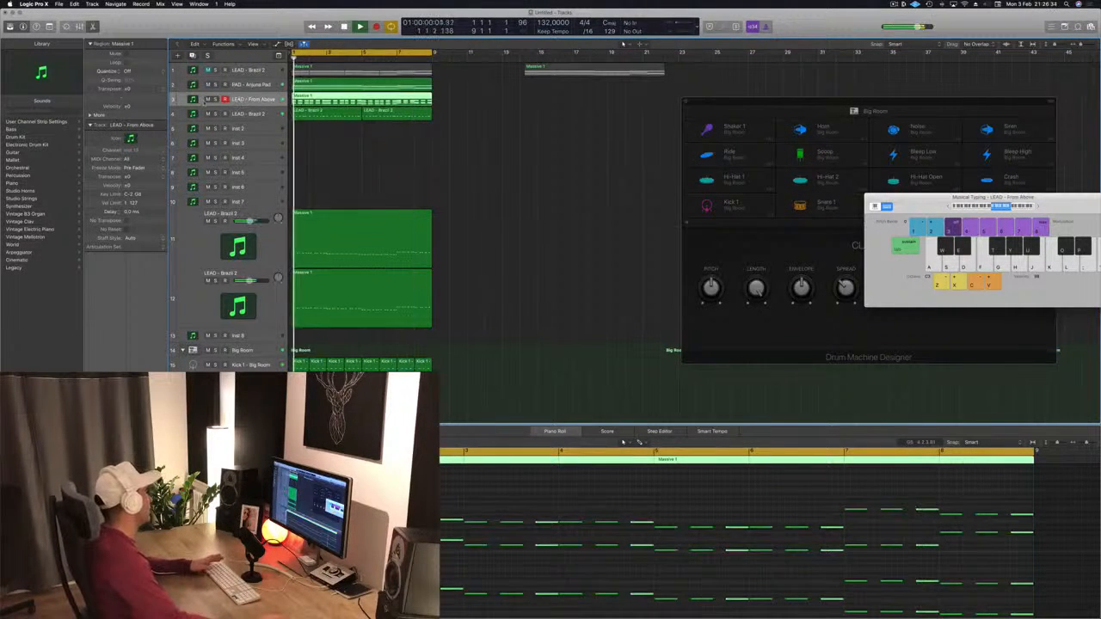
{"action": "key", "text": "s"}
{"action": "key", "text": "Return"}
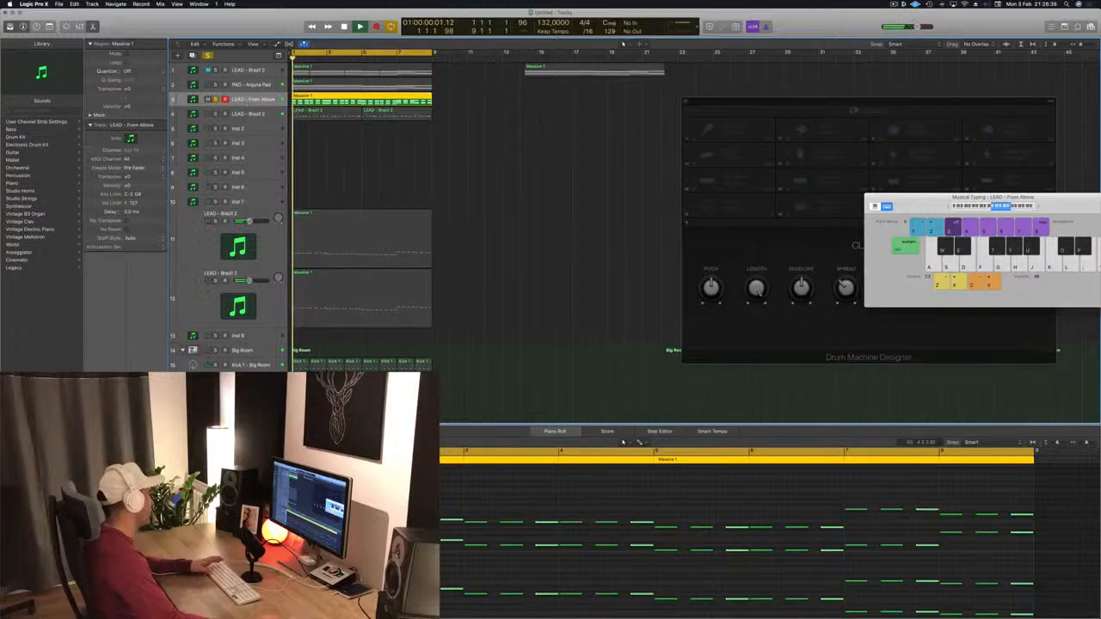
Step: Open the LEAD - From Above track's Channel EQ and cut the 100 Hz band to -6.0 dB during playback
{"action": "double_click", "coordinate": [192, 99]}
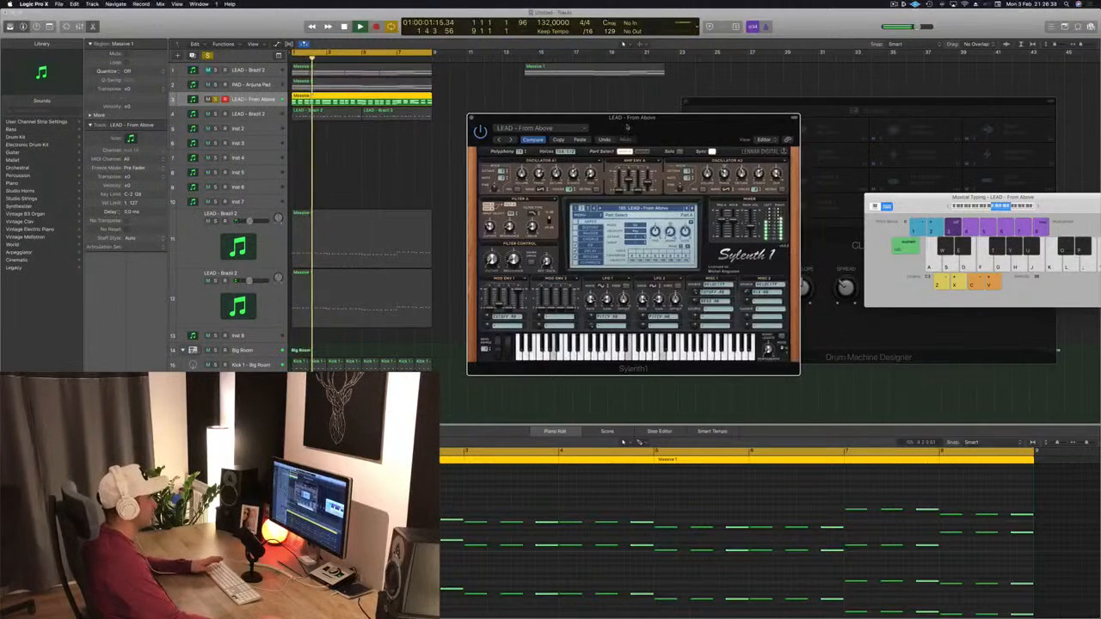
{"action": "left_click_drag", "start_coordinate": [628, 117], "coordinate": [545, 103]}
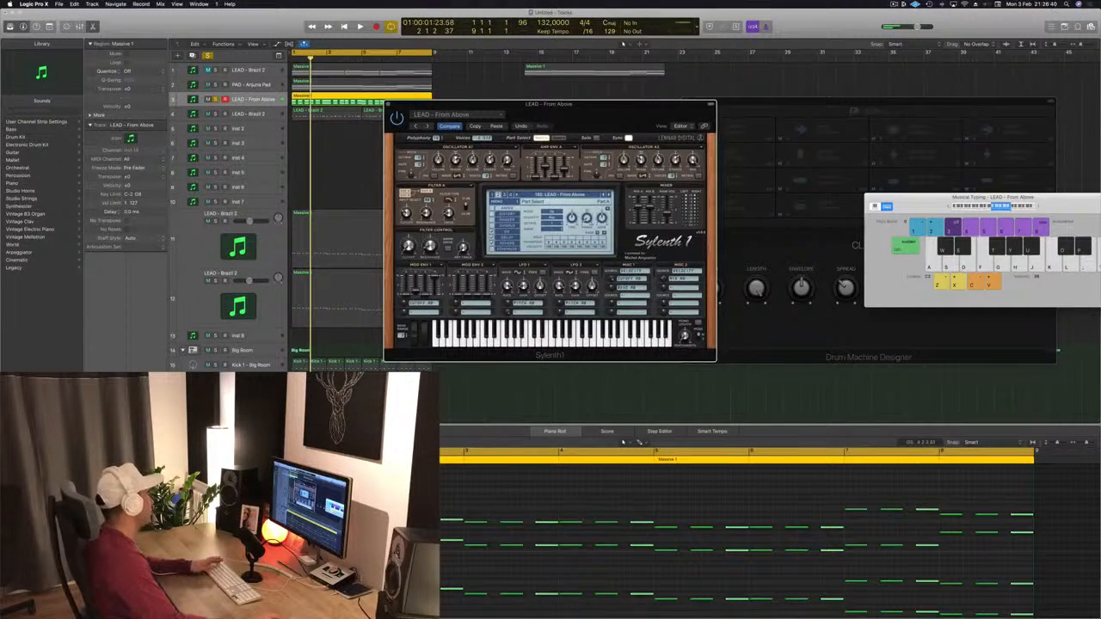
{"action": "left_click", "coordinate": [105, 398]}
{"action": "key", "text": "space"}
{"action": "left_click_drag", "start_coordinate": [379, 25], "coordinate": [697, 33]}
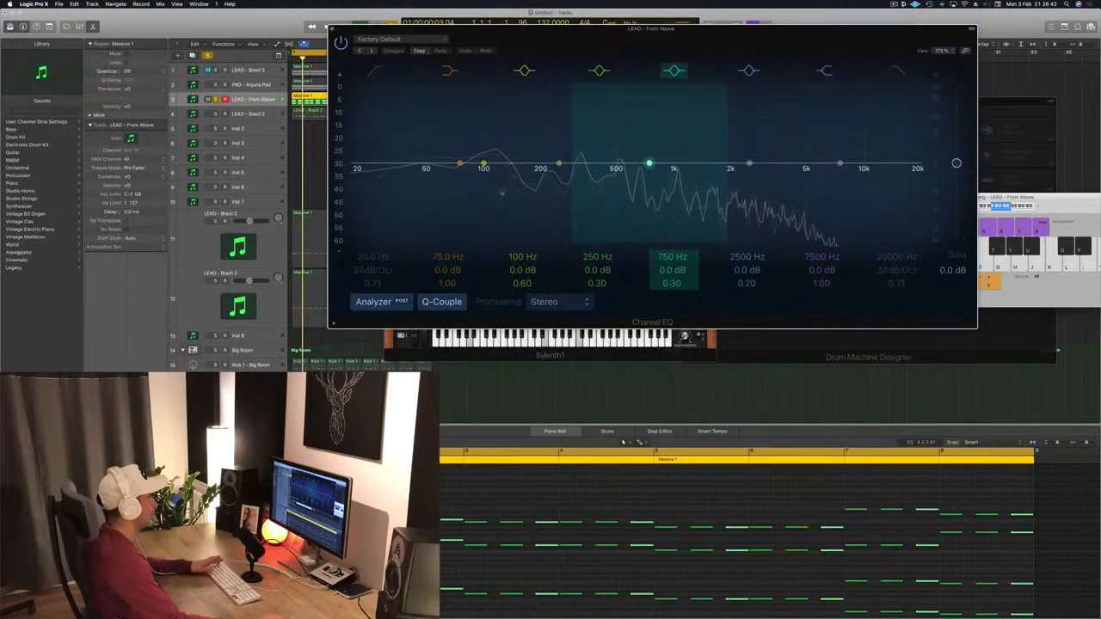
{"action": "left_click_drag", "start_coordinate": [465, 180], "coordinate": [465, 214]}
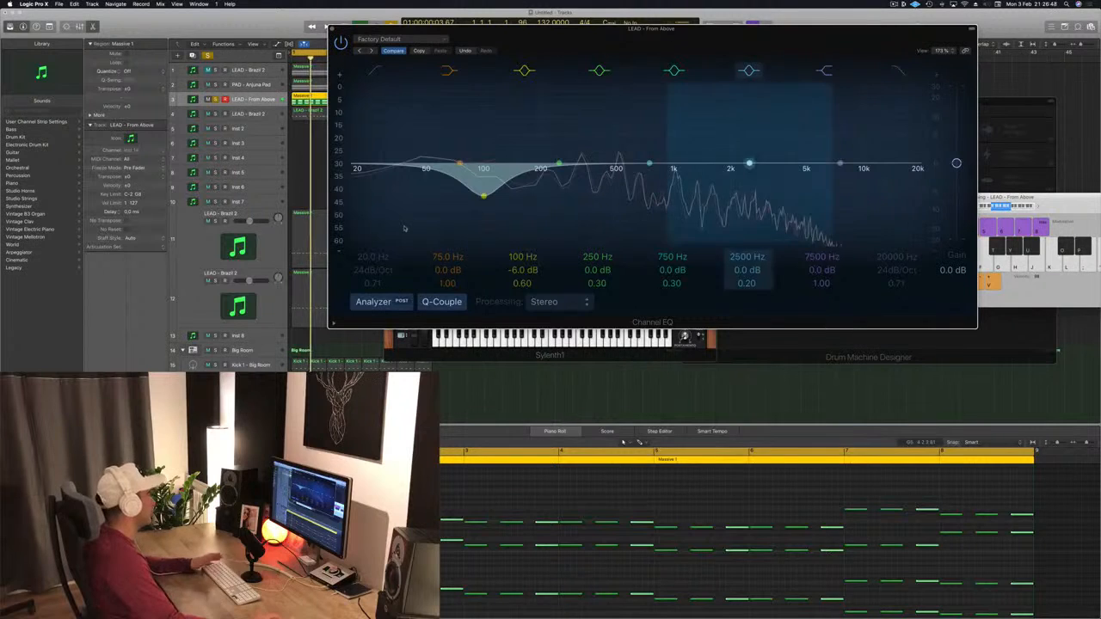
Step: Set the lead's second EQ band to about 164 Hz and -1.5 dB
{"action": "left_click", "coordinate": [375, 67]}
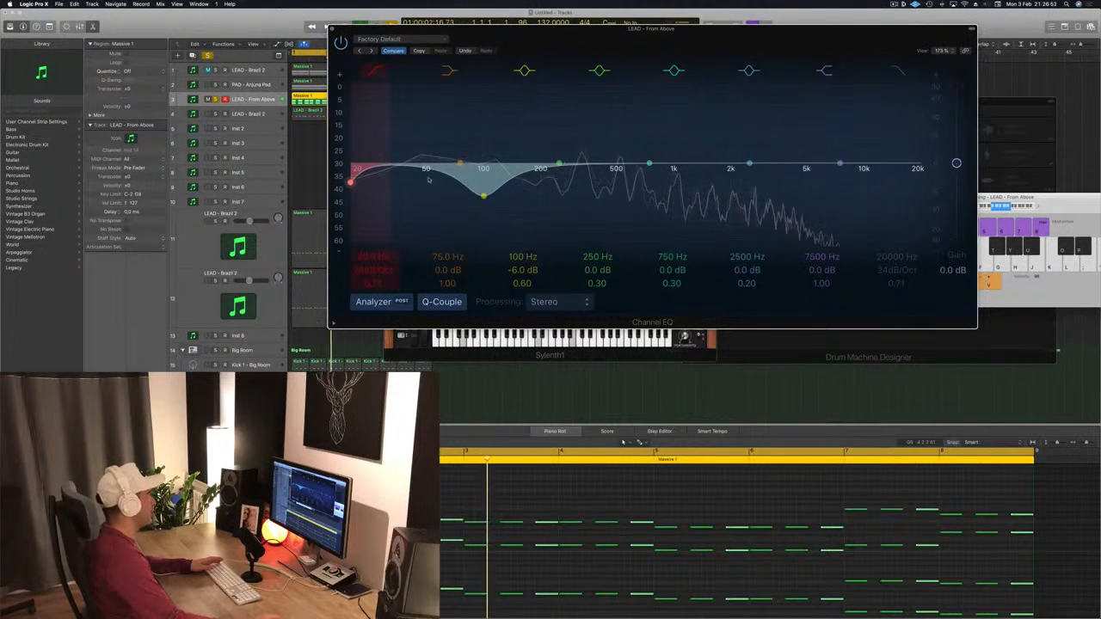
{"action": "key", "text": "super+z"}
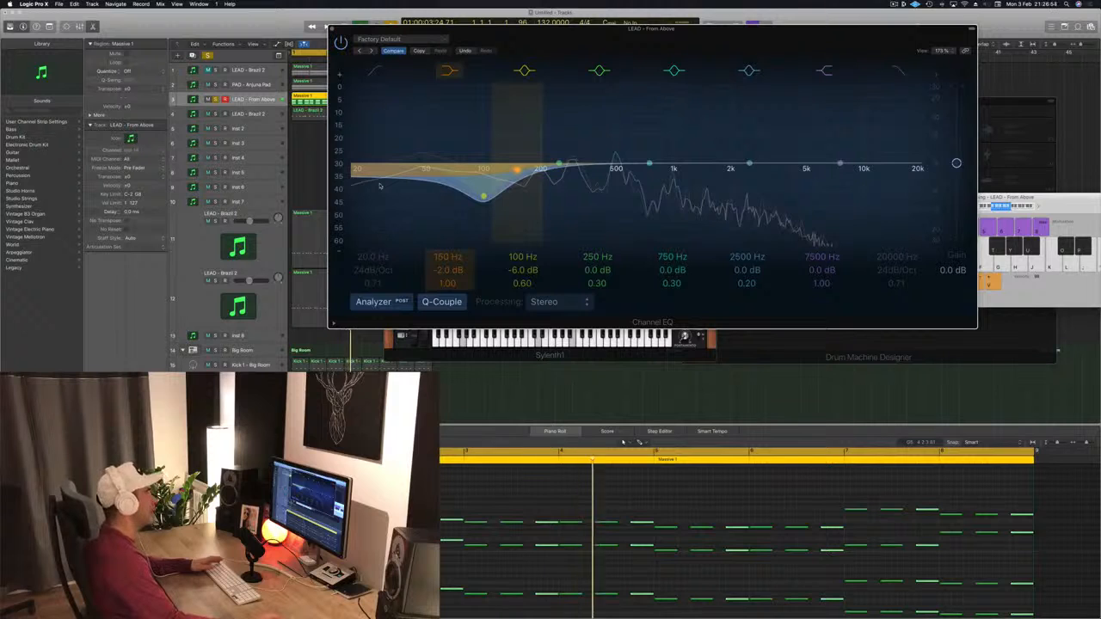
{"action": "left_click_drag", "start_coordinate": [380, 185], "coordinate": [389, 183]}
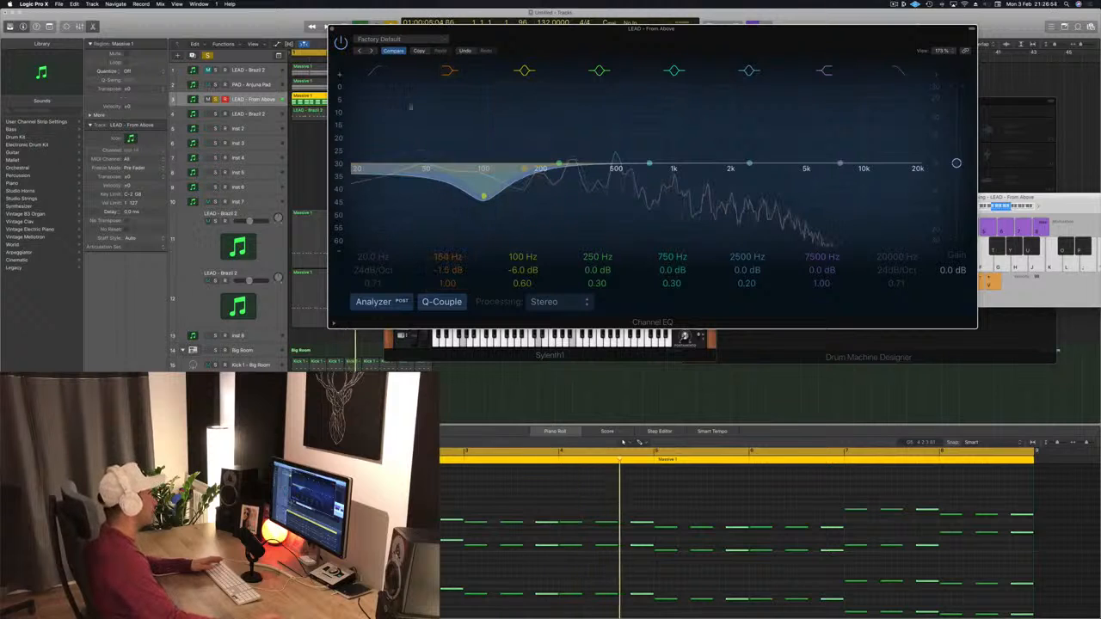
Step: Enable the lead EQ's low-cut band, raise its cutoff frequency during playback, and close the EQ
{"action": "left_click", "coordinate": [376, 69]}
{"action": "left_click_drag", "start_coordinate": [379, 30], "coordinate": [318, 70]}
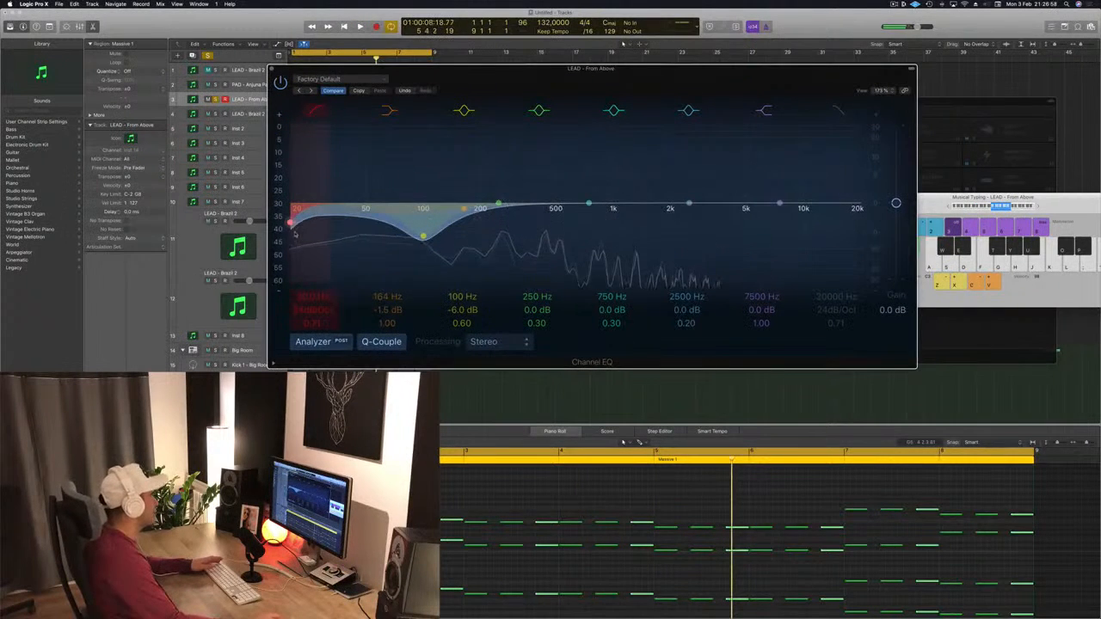
{"action": "left_click_drag", "start_coordinate": [291, 222], "coordinate": [416, 227]}
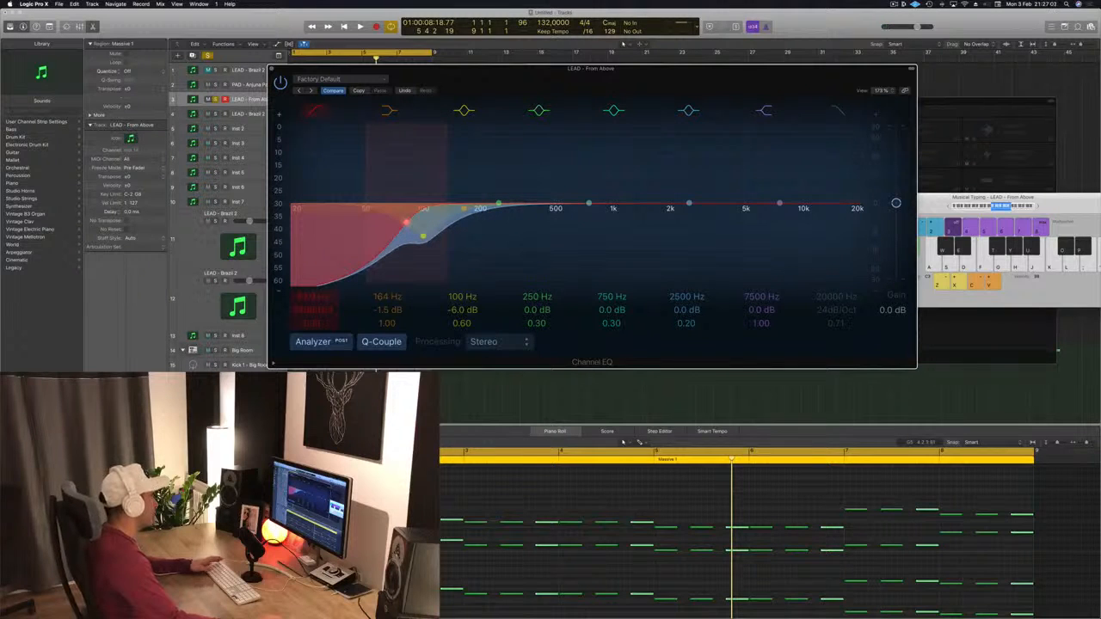
{"action": "key", "text": "space"}
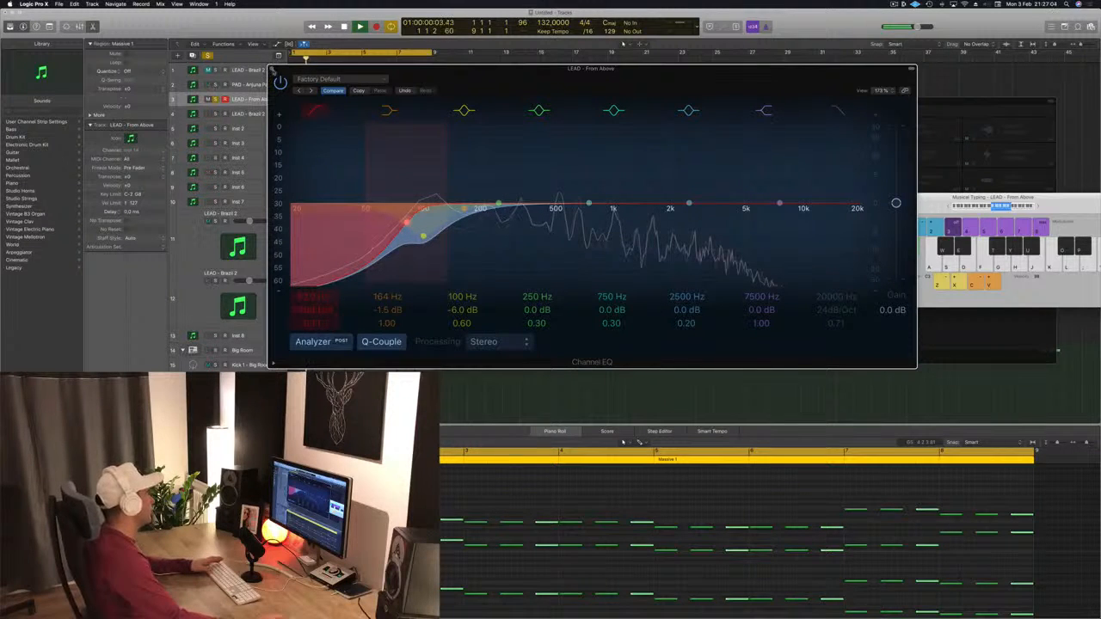
{"action": "left_click", "coordinate": [272, 70]}
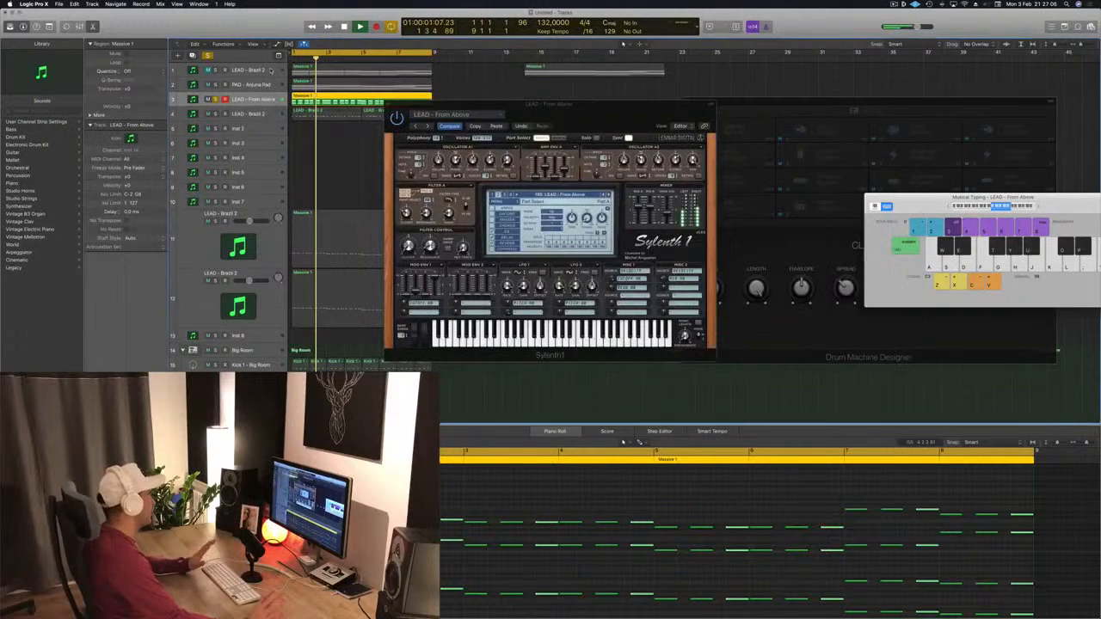
Step: Select the LEAD - Brazil 2 track during playback and close the Sylenth1 window
{"action": "key", "text": "space"}
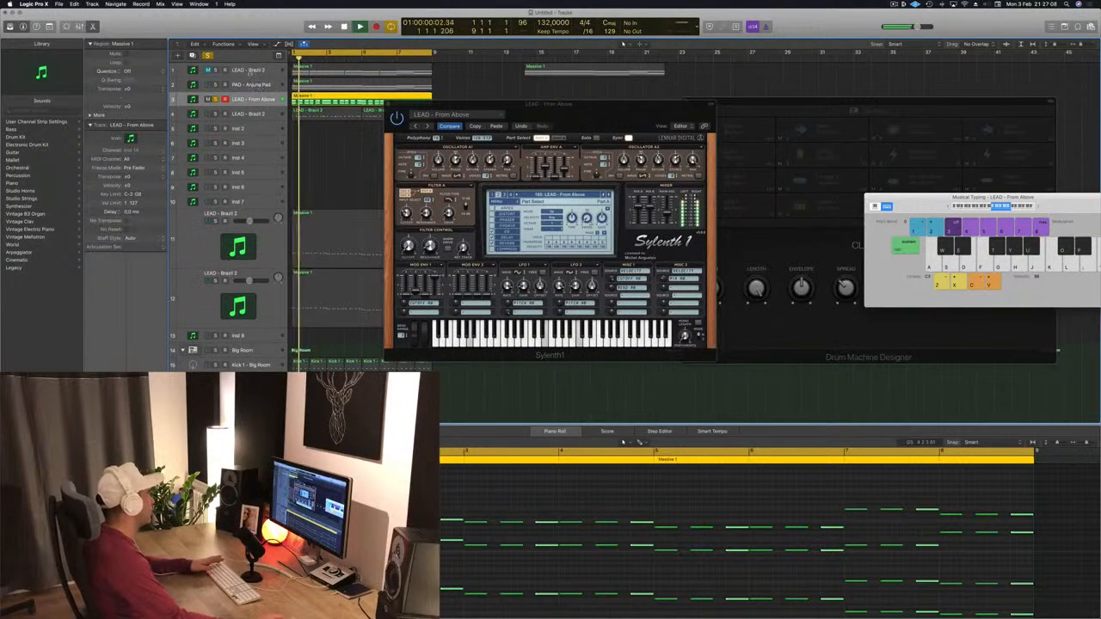
{"action": "key", "text": "space"}
{"action": "scroll", "coordinate": [256, 189], "scroll_direction": "down", "scroll_amount": 1}
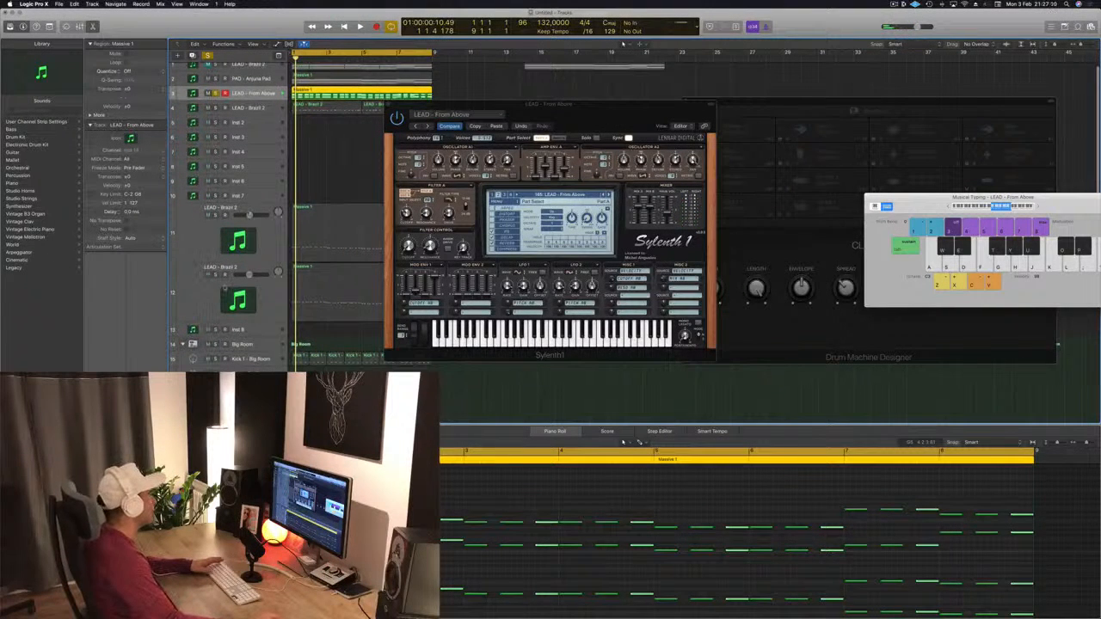
{"action": "key", "text": "space"}
{"action": "left_click", "coordinate": [205, 298]}
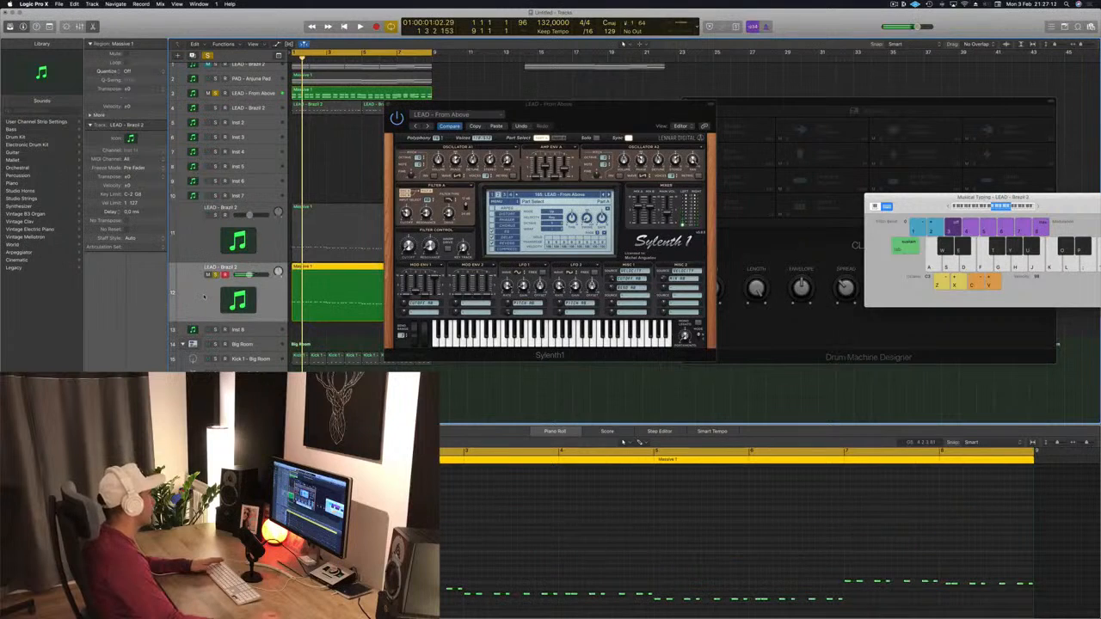
{"action": "key", "text": "space"}
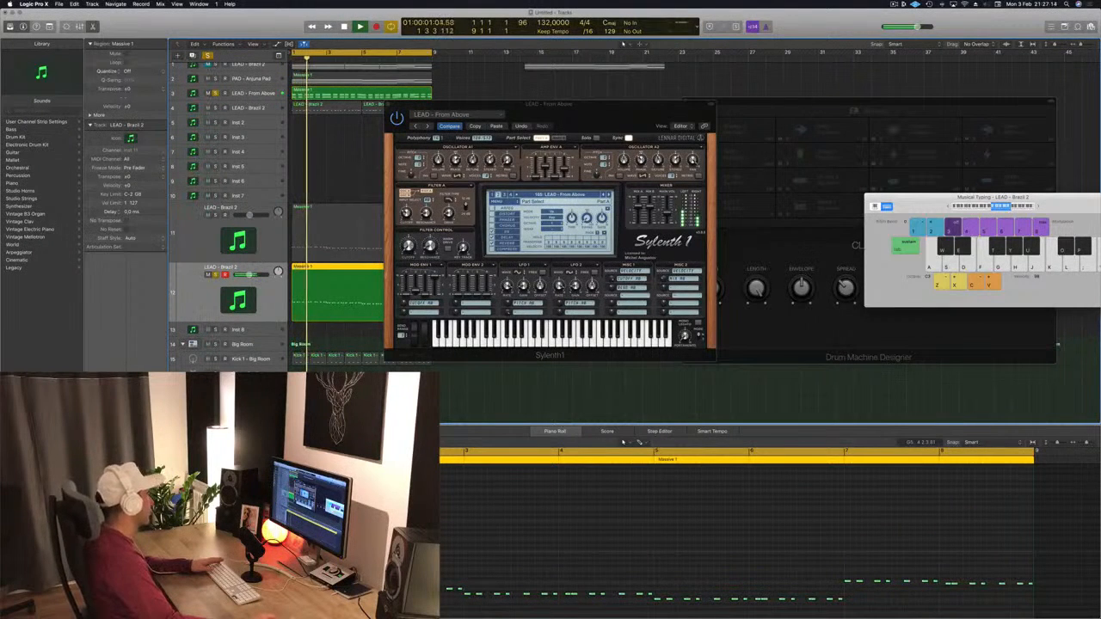
{"action": "left_click_drag", "start_coordinate": [626, 116], "coordinate": [845, 177]}
{"action": "left_click", "coordinate": [607, 165]}
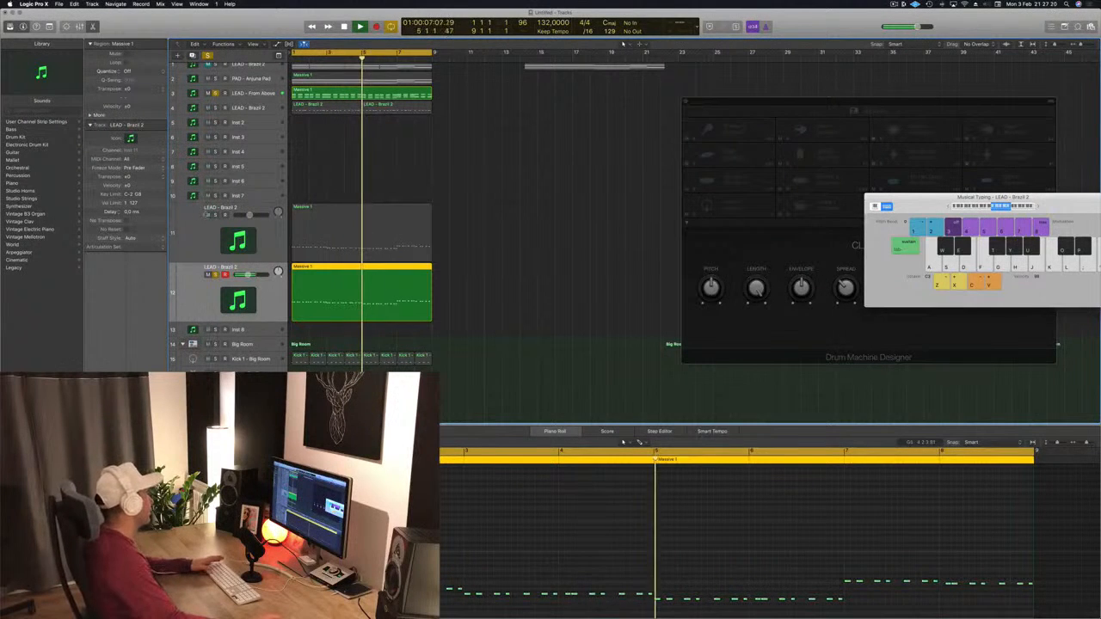
Step: Return to the start, select the LEAD - Brazil 3 track, and open and close its Sylenth1 instrument
{"action": "key", "text": "Return"}
{"action": "key", "text": "Up"}
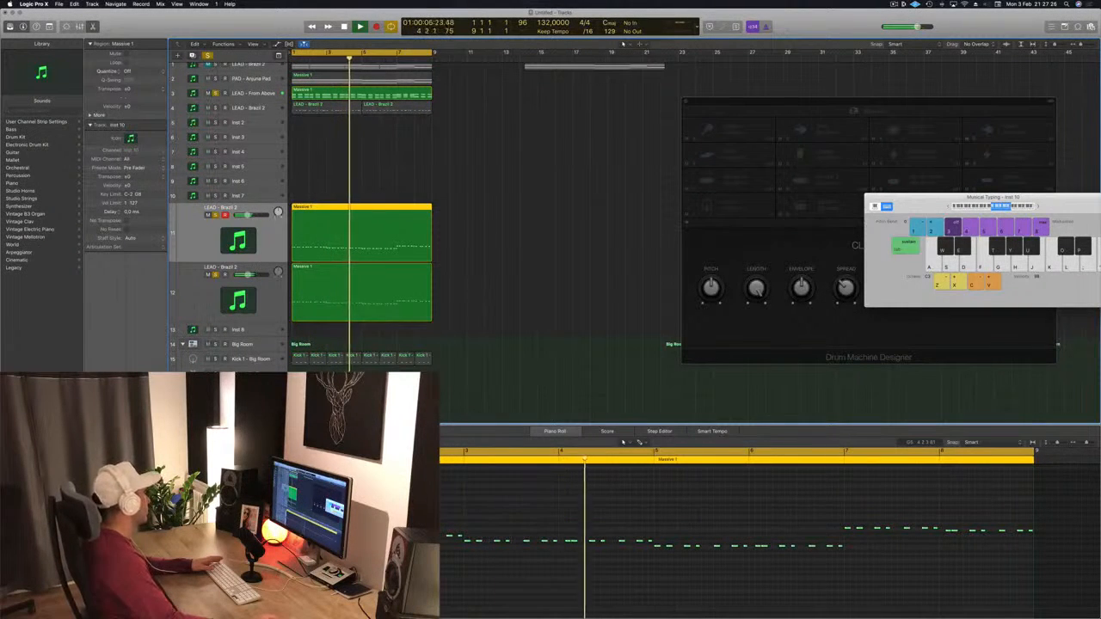
{"action": "double_click", "coordinate": [238, 241]}
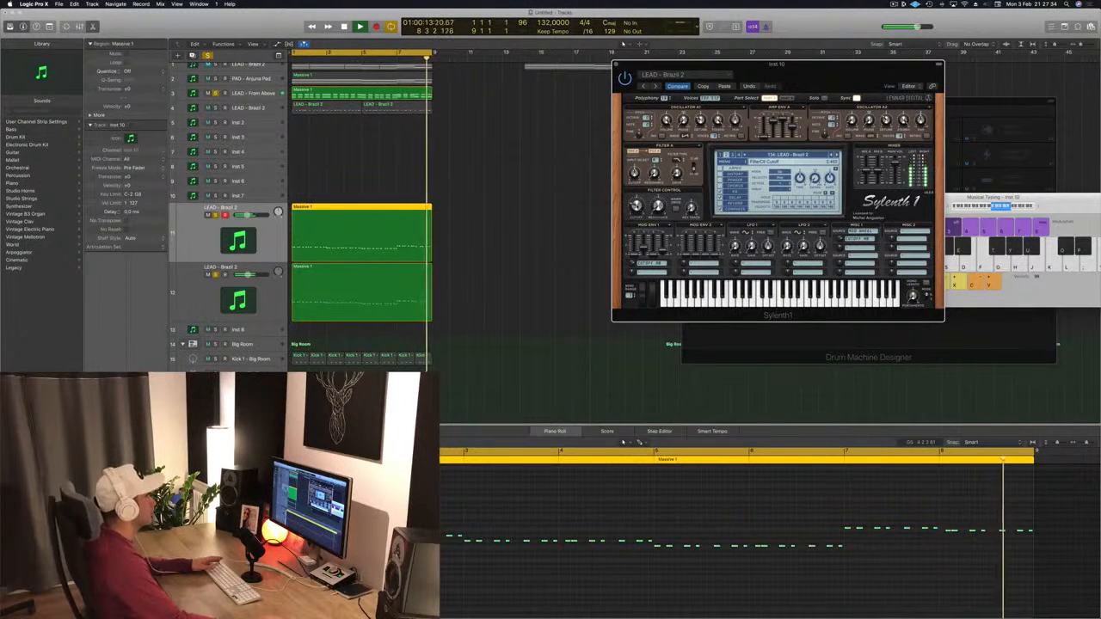
{"action": "key", "text": "super+w"}
Step: Solo the LEAD - Brazil 2 and PAD - Arjuna Pad tracks and select the pad track
{"action": "scroll", "coordinate": [353, 161], "scroll_direction": "up", "scroll_amount": 1}
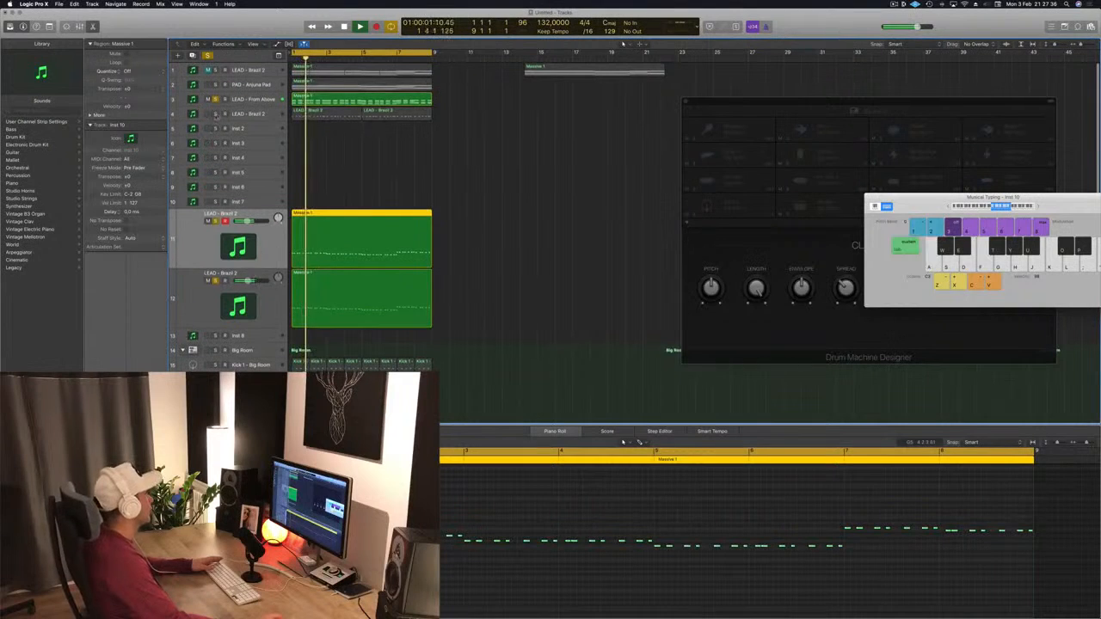
{"action": "left_click", "coordinate": [216, 113]}
{"action": "left_click", "coordinate": [245, 114]}
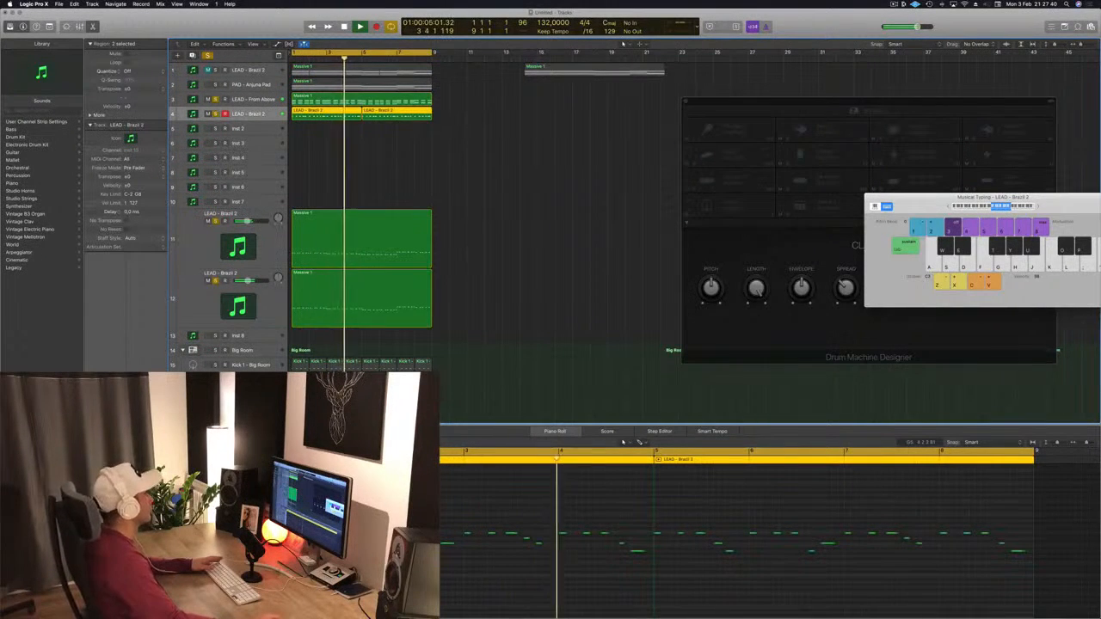
{"action": "scroll", "coordinate": [439, 129], "scroll_direction": "up", "scroll_amount": 1}
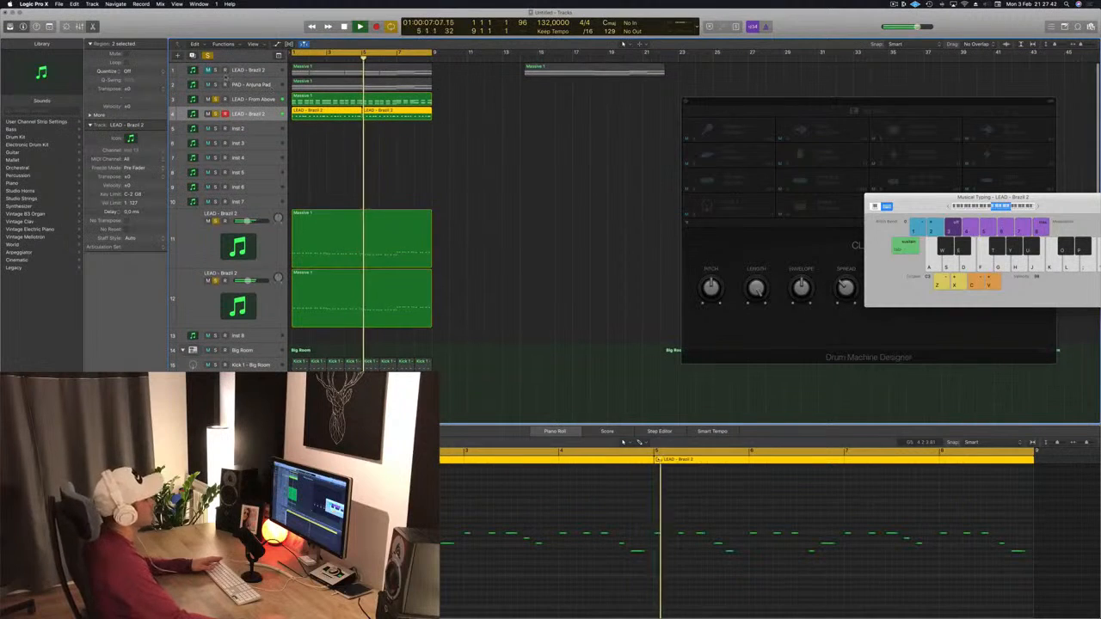
{"action": "left_click", "coordinate": [215, 84]}
{"action": "left_click", "coordinate": [282, 85]}
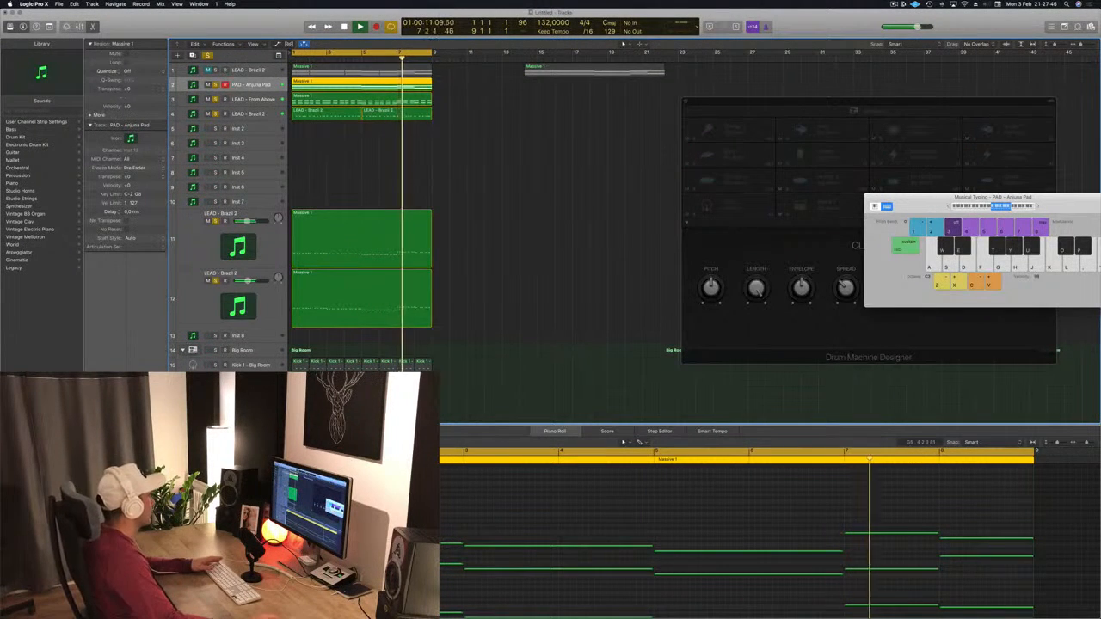
Step: Open the pad's Channel EQ, enable the low cut at 80 Hz, and close the EQ
{"action": "left_click", "coordinate": [104, 392]}
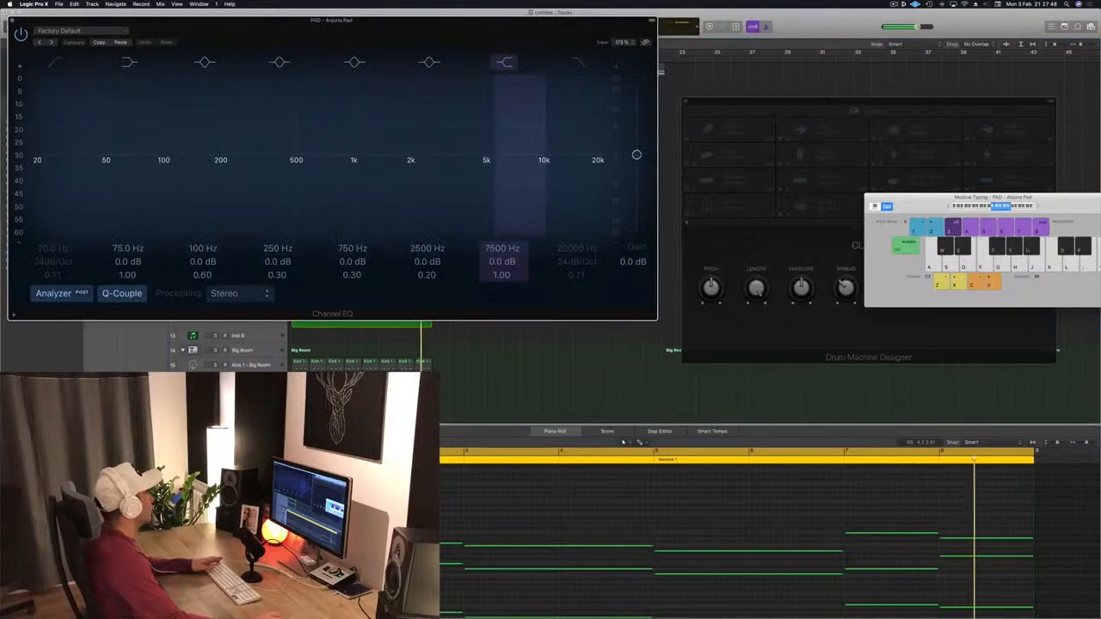
{"action": "left_click", "coordinate": [55, 62]}
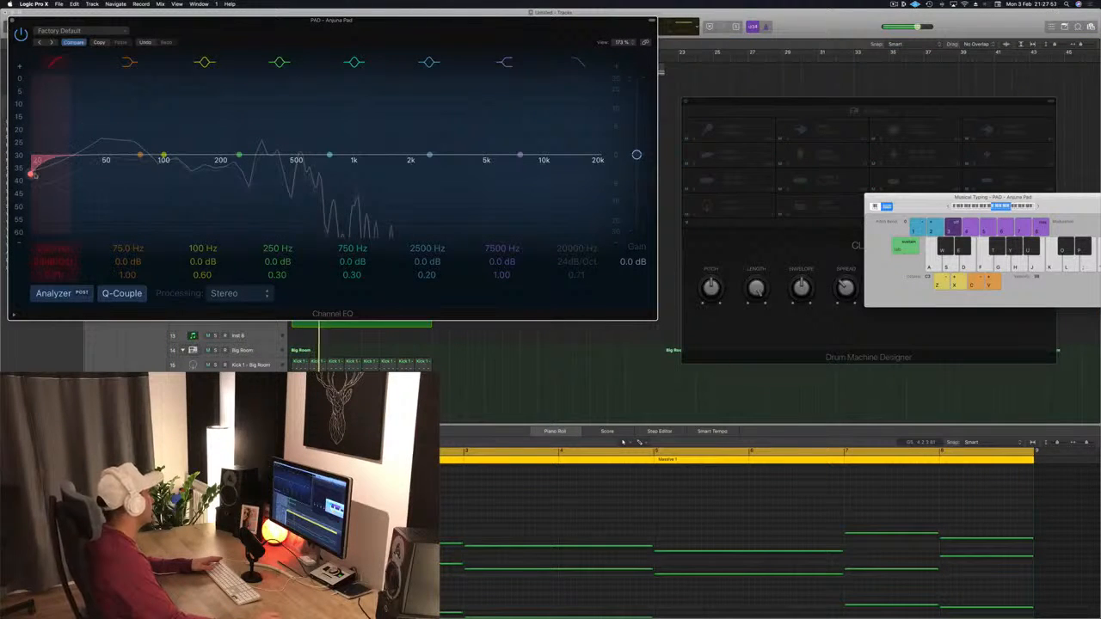
{"action": "left_click_drag", "start_coordinate": [32, 174], "coordinate": [148, 172]}
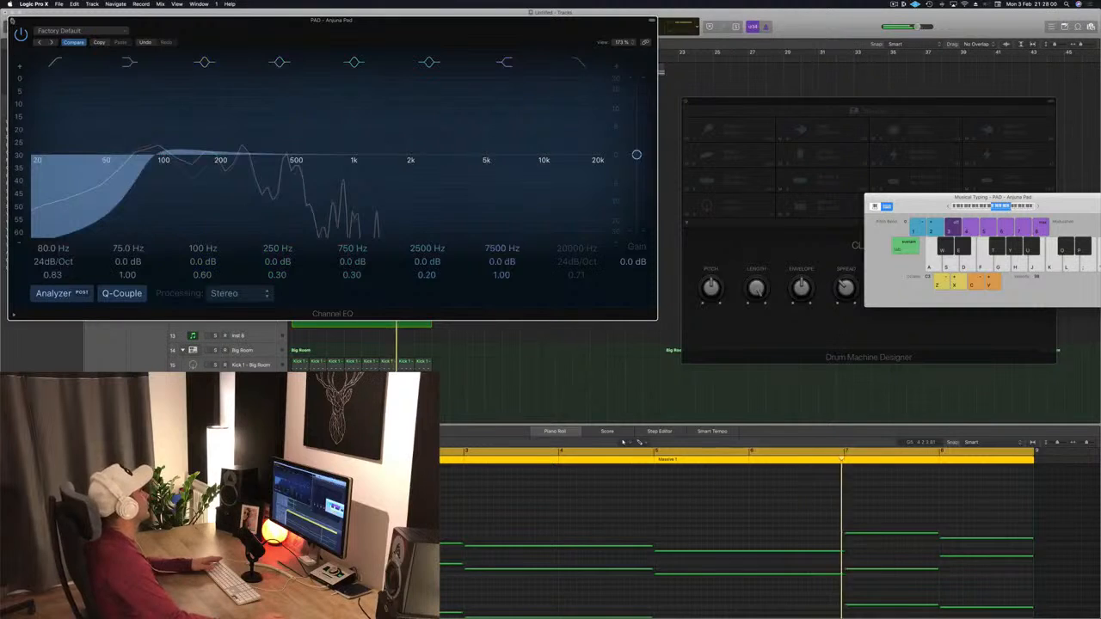
{"action": "left_click", "coordinate": [12, 21]}
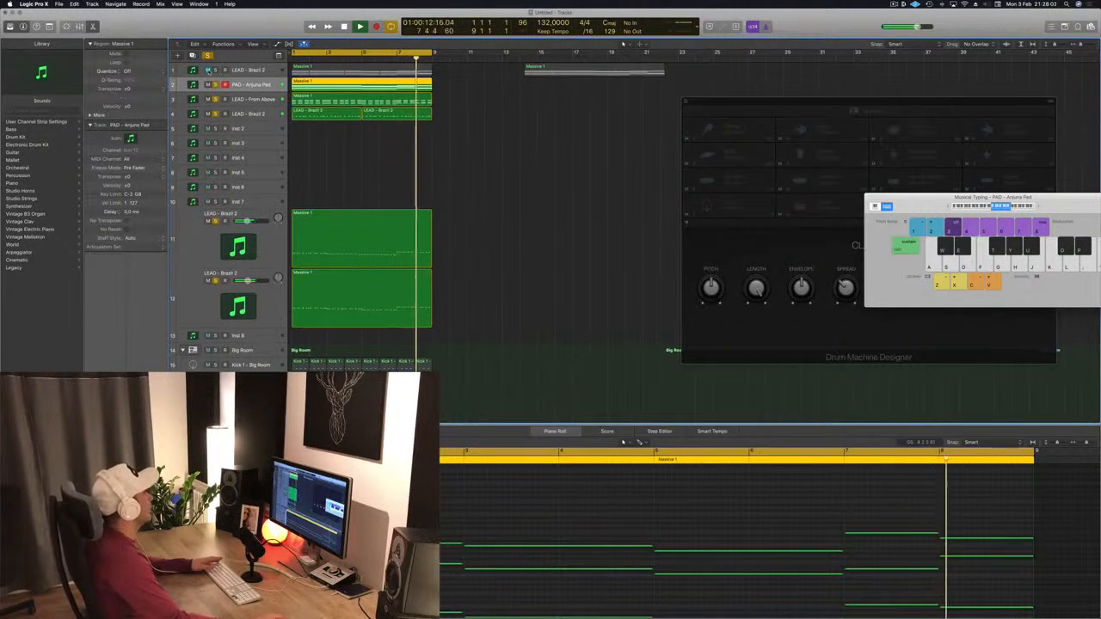
Step: Unmute the top lead track, open its Channel EQ and enable the low-cut band
{"action": "left_click", "coordinate": [209, 68]}
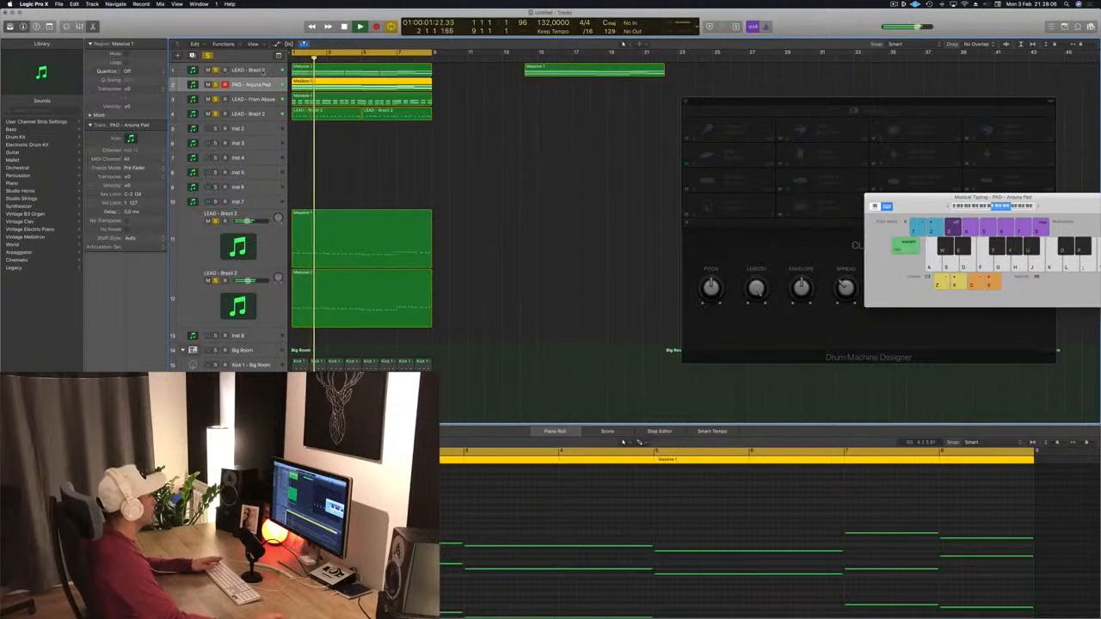
{"action": "left_click", "coordinate": [264, 72]}
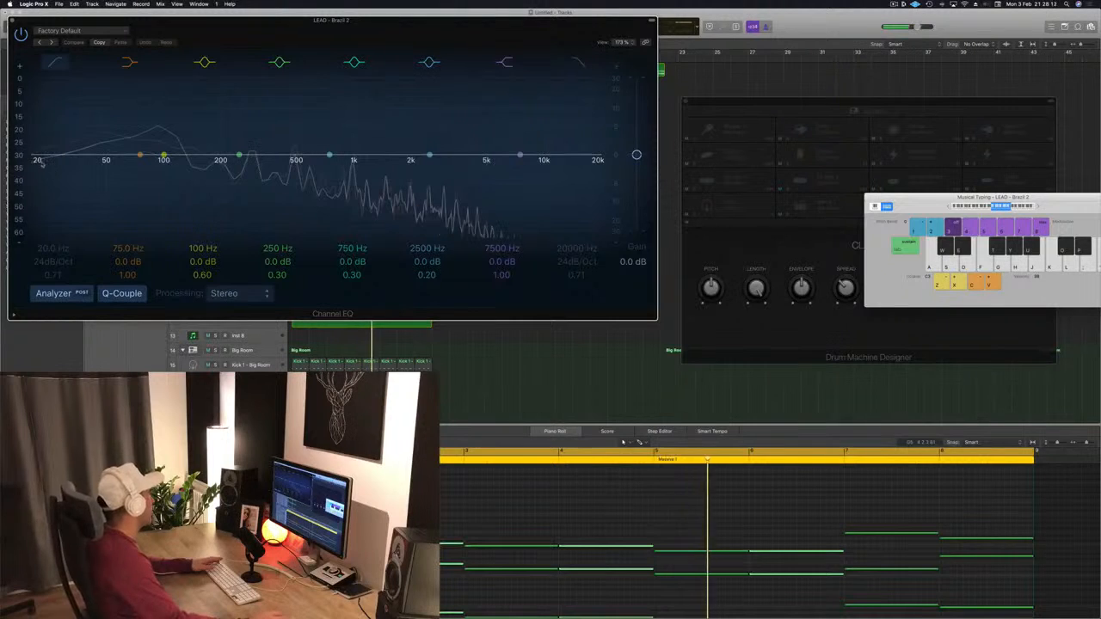
{"action": "left_click", "coordinate": [40, 163]}
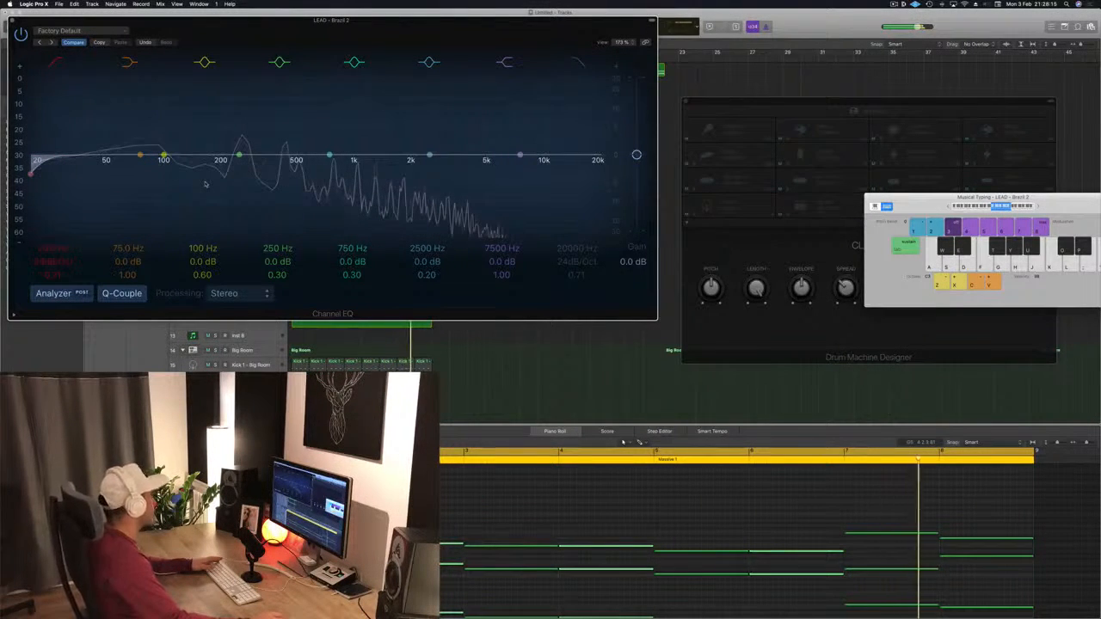
{"action": "left_click_drag", "start_coordinate": [358, 27], "coordinate": [492, 50]}
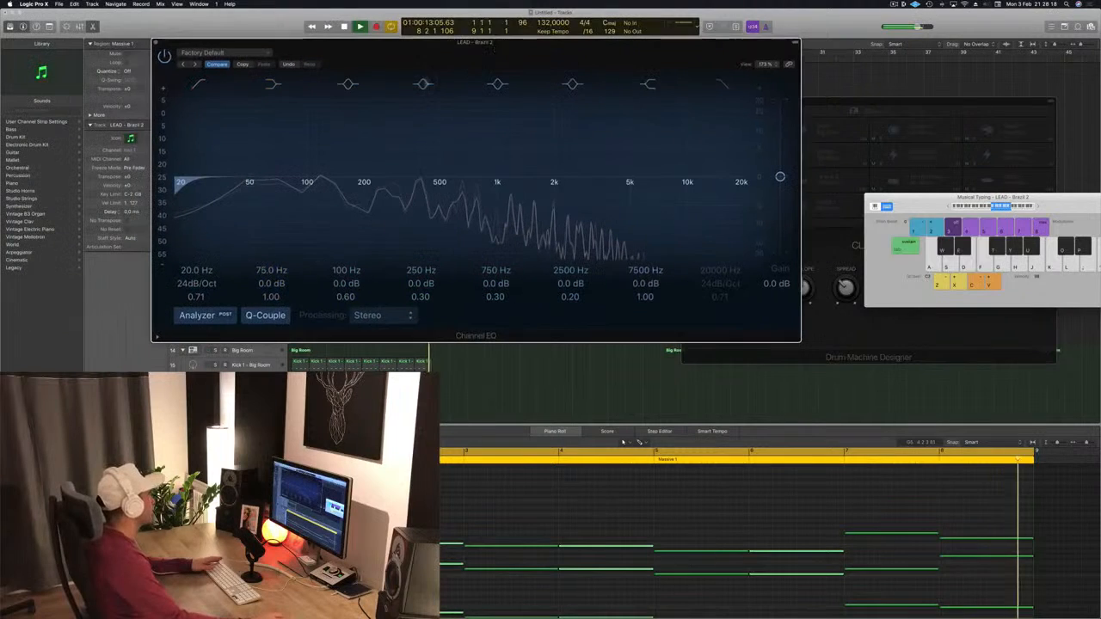
Step: Raise that lead's low cut to 180 Hz during playback and close the EQ
{"action": "key", "text": "space"}
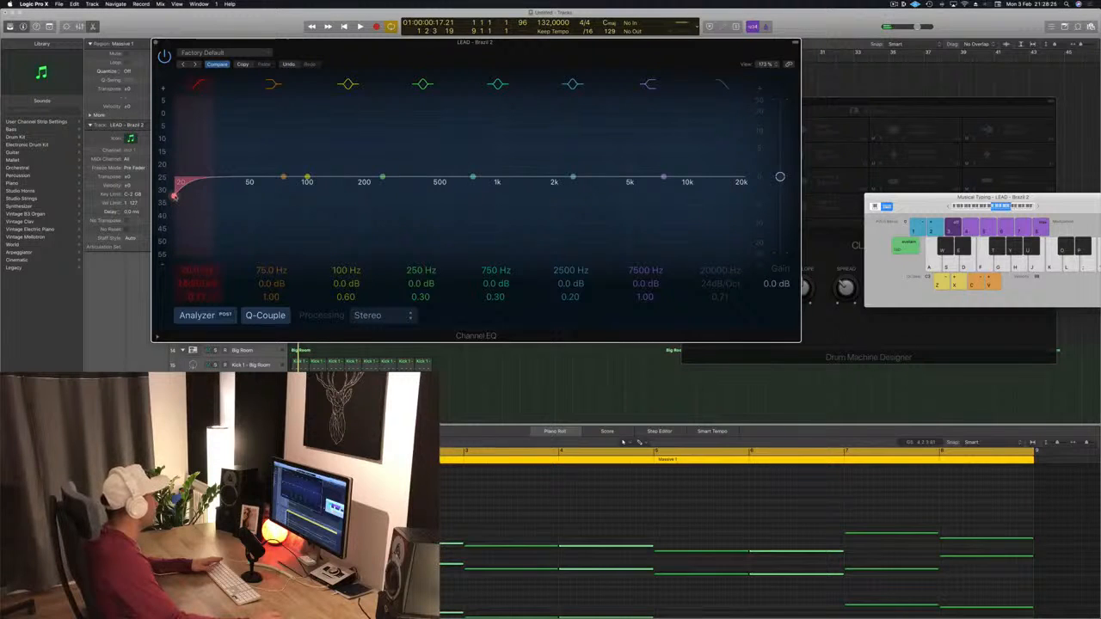
{"action": "left_click_drag", "start_coordinate": [183, 196], "coordinate": [354, 193]}
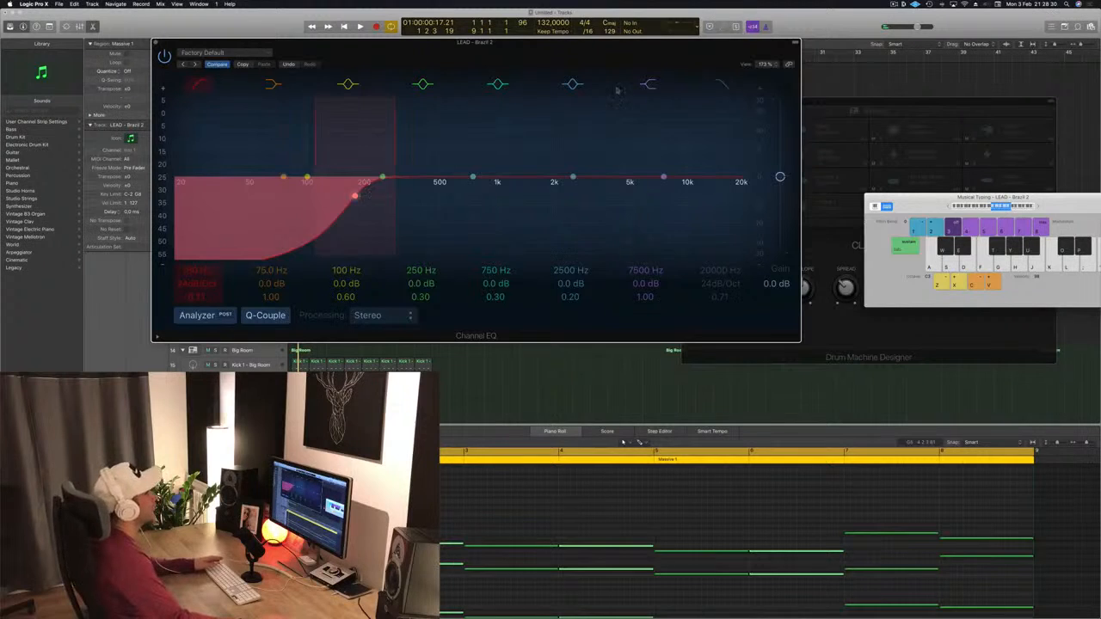
{"action": "left_click_drag", "start_coordinate": [649, 55], "coordinate": [650, 78]}
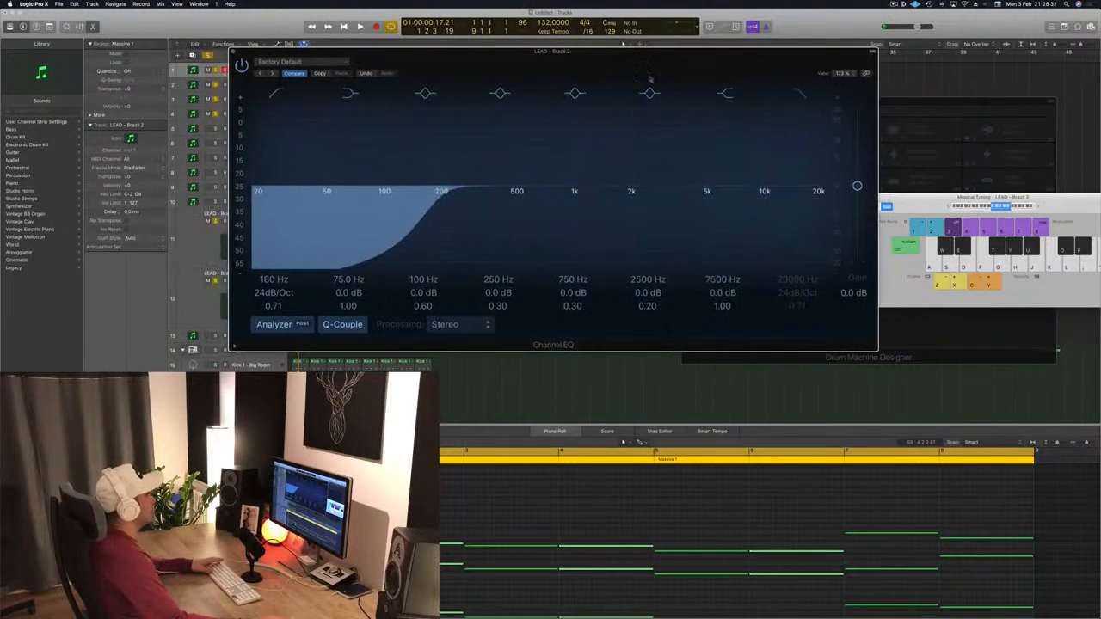
{"action": "key", "text": "super+w"}
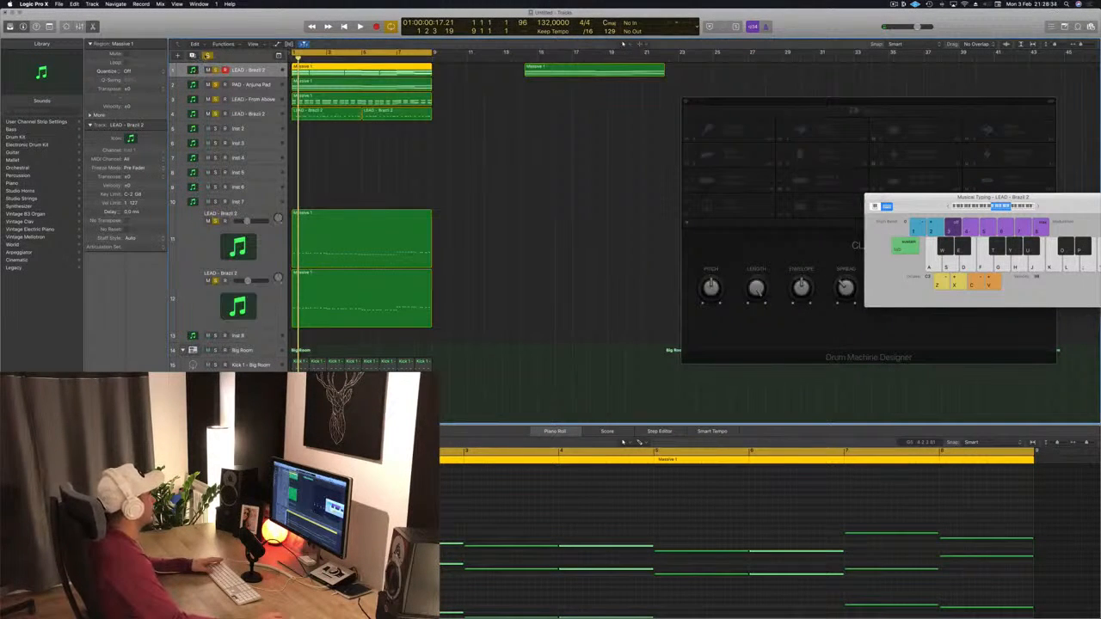
{"action": "key", "text": "ctrl+s"}
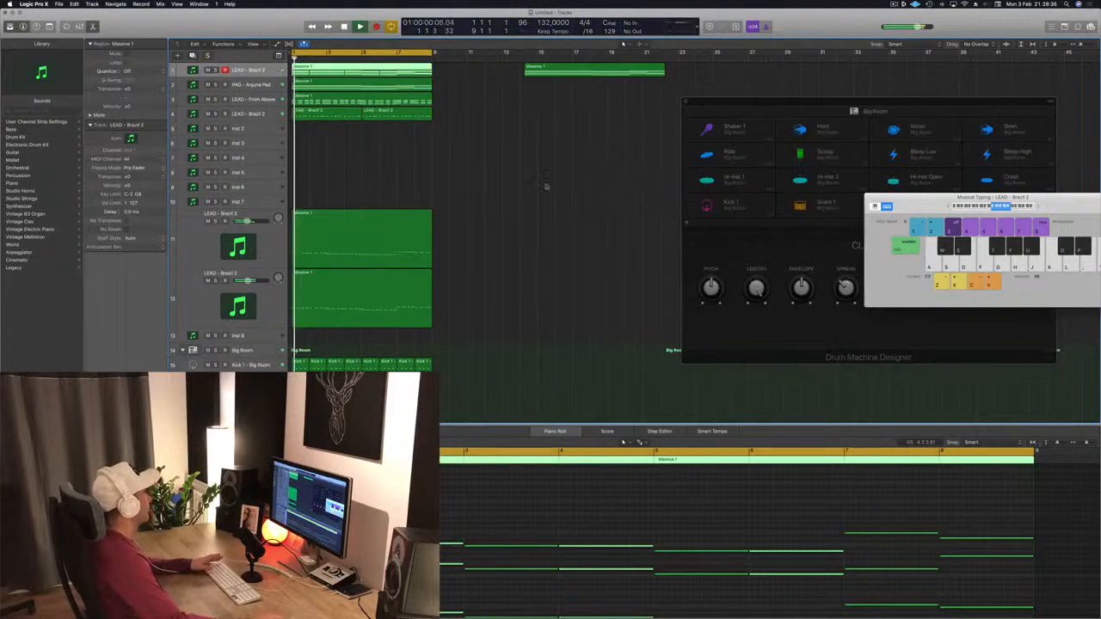
Step: Adjust mute and solo on the top lead and pad tracks while auditioning playback
{"action": "key", "text": "space"}
{"action": "key", "text": "space"}
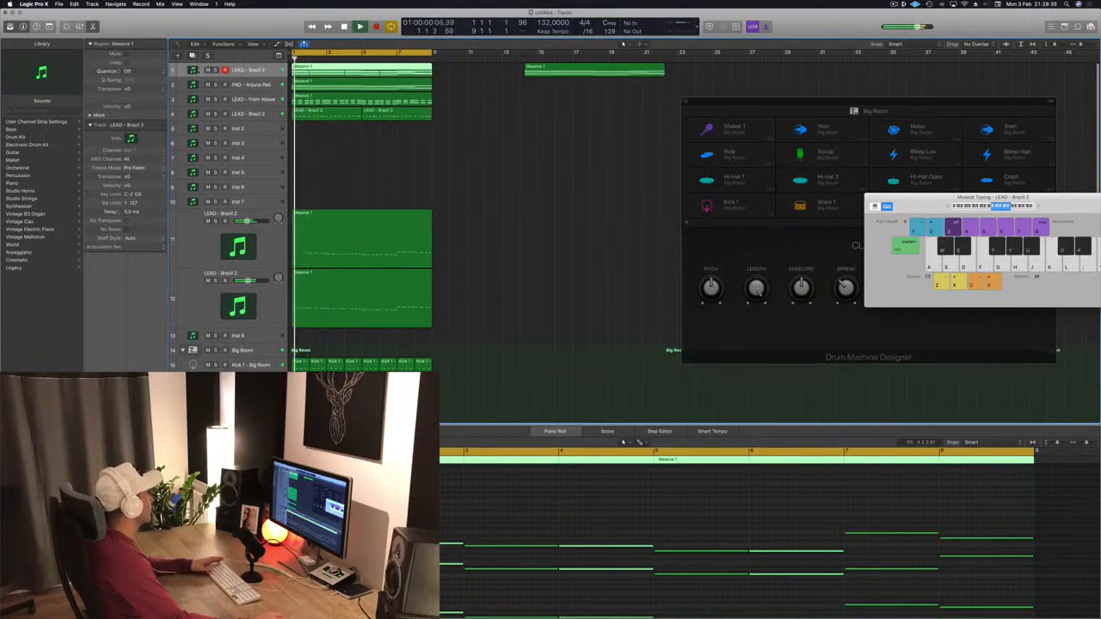
{"action": "left_click", "coordinate": [208, 70]}
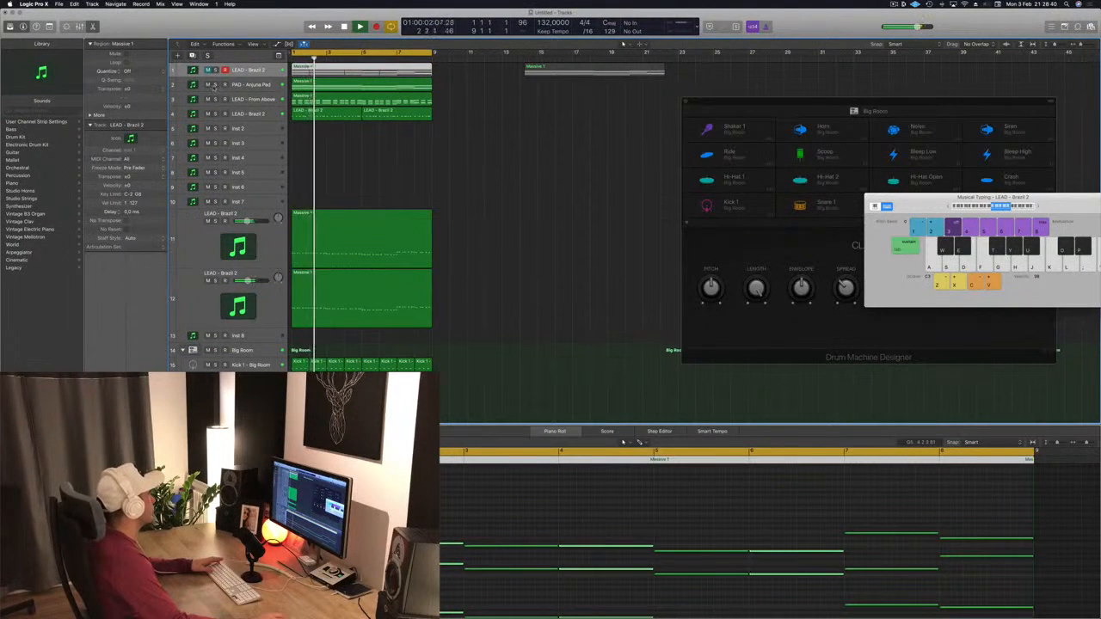
{"action": "left_click", "coordinate": [216, 85]}
{"action": "left_click", "coordinate": [216, 85]}
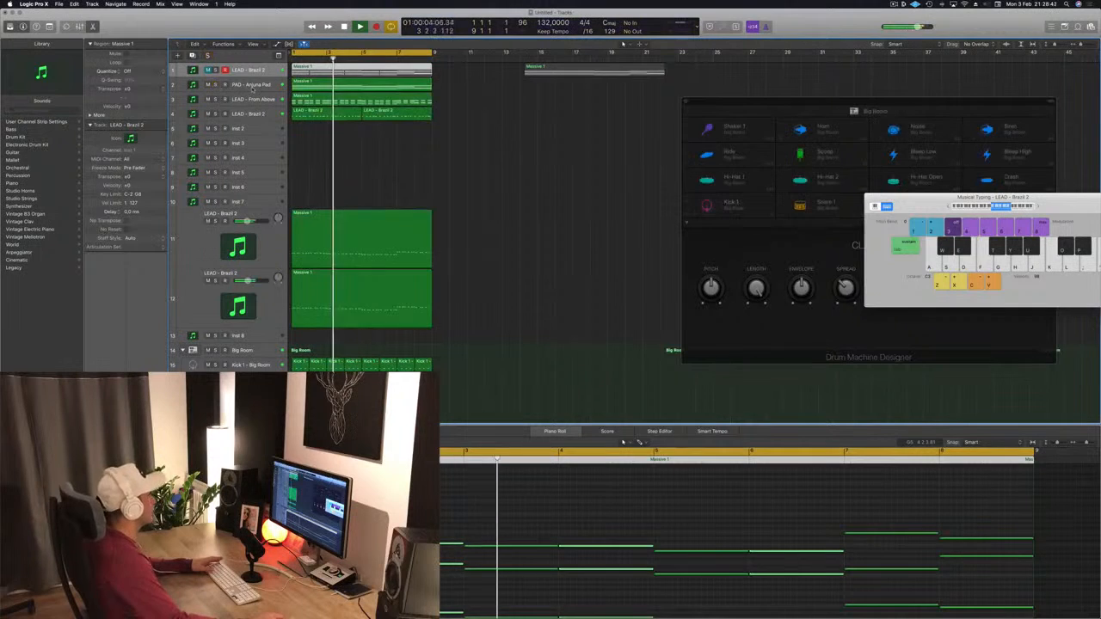
{"action": "left_click", "coordinate": [467, 172]}
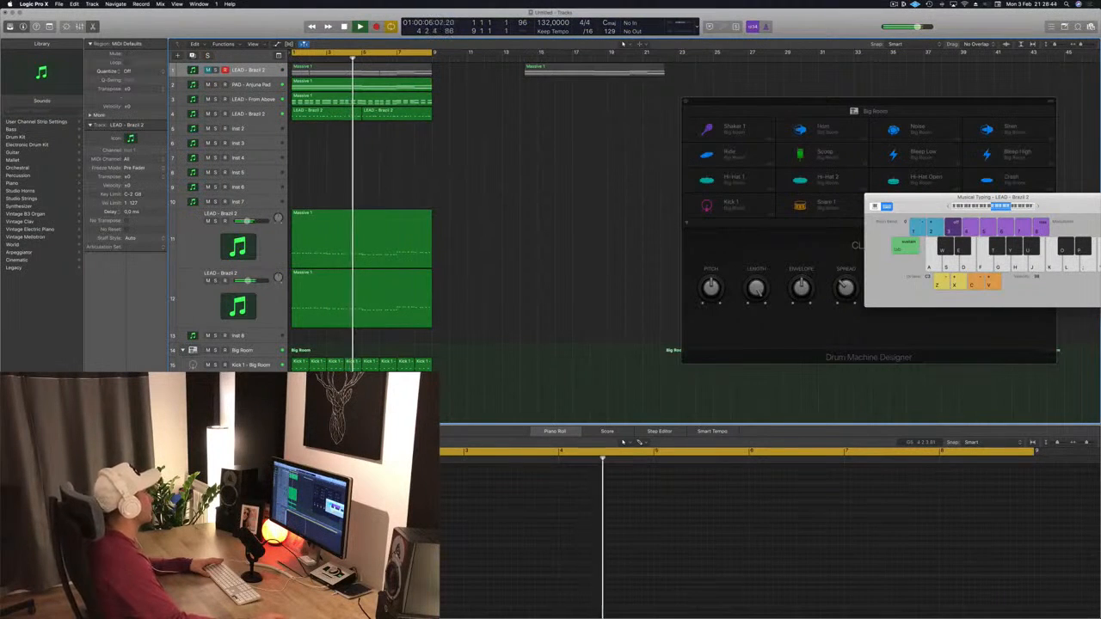
Step: Select the lower LEAD - Brazil 2 track's section and repeat the selected regions three times to extend the arrangement
{"action": "left_click", "coordinate": [268, 115]}
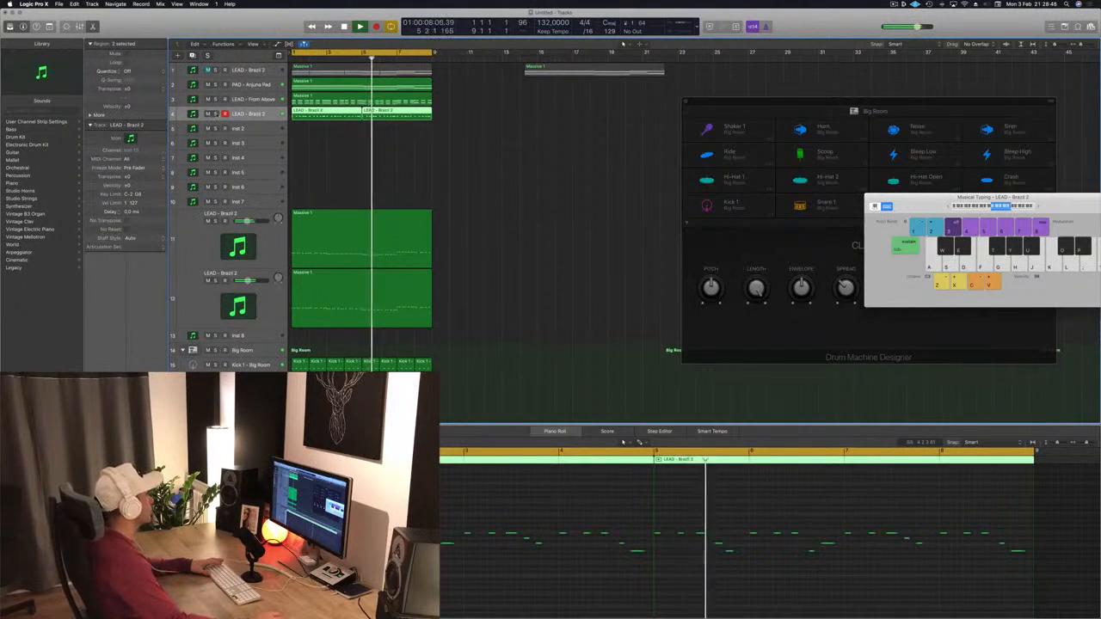
{"action": "left_click", "coordinate": [216, 114]}
{"action": "left_click", "coordinate": [216, 115]}
{"action": "left_click_drag", "start_coordinate": [584, 73], "coordinate": [771, 74]}
{"action": "key", "text": "super+Left"}
{"action": "key", "text": "super+Left"}
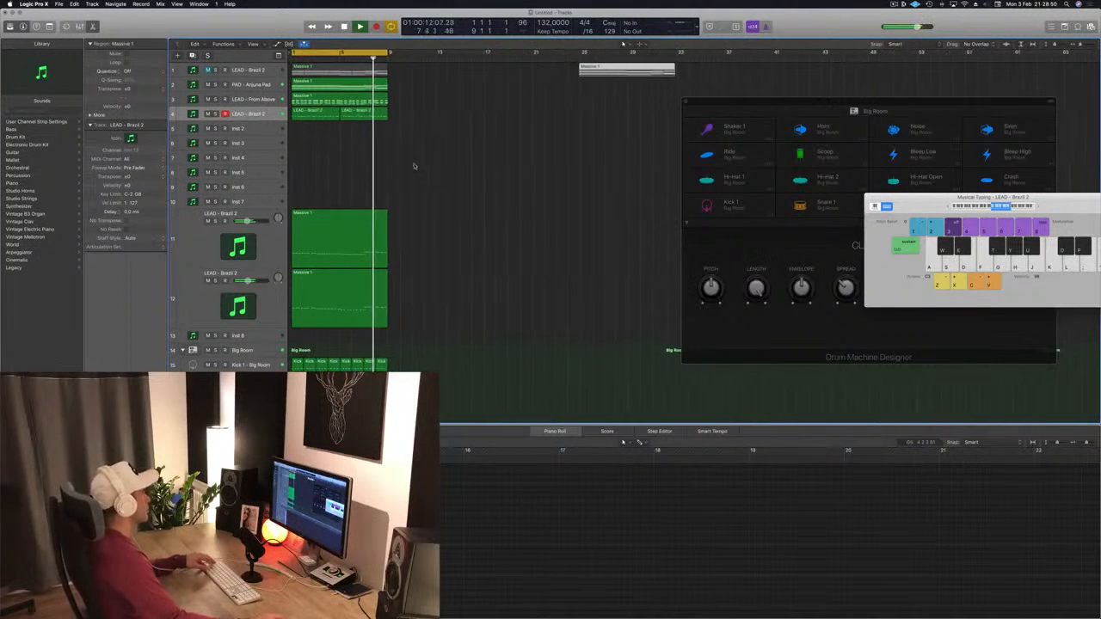
{"action": "key", "text": "super+r"}
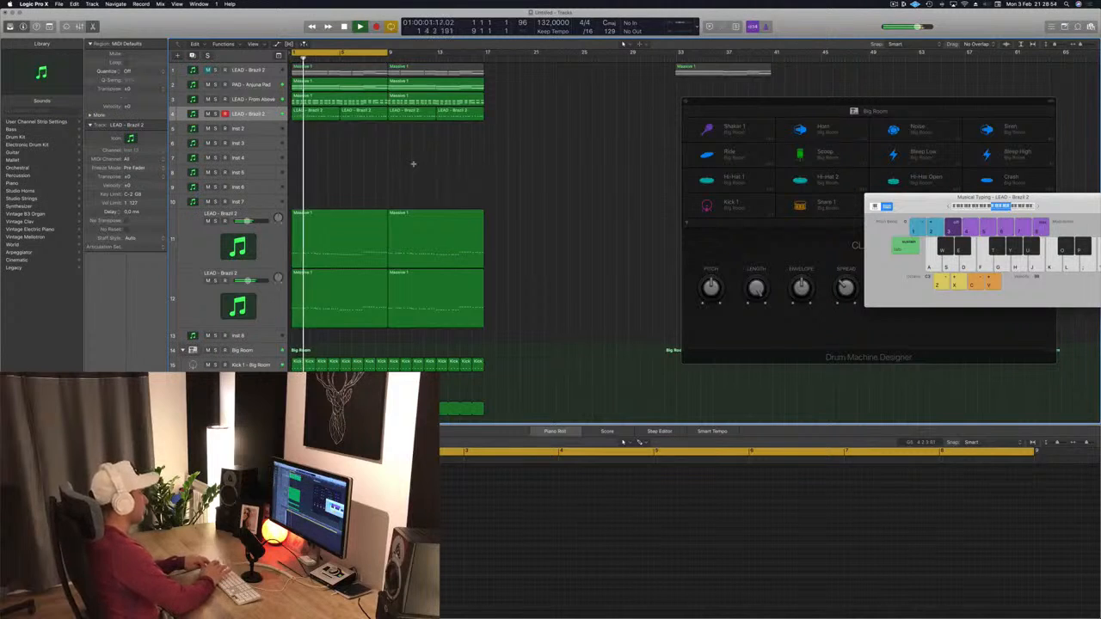
{"action": "key", "text": "super+r"}
{"action": "key", "text": "super+r"}
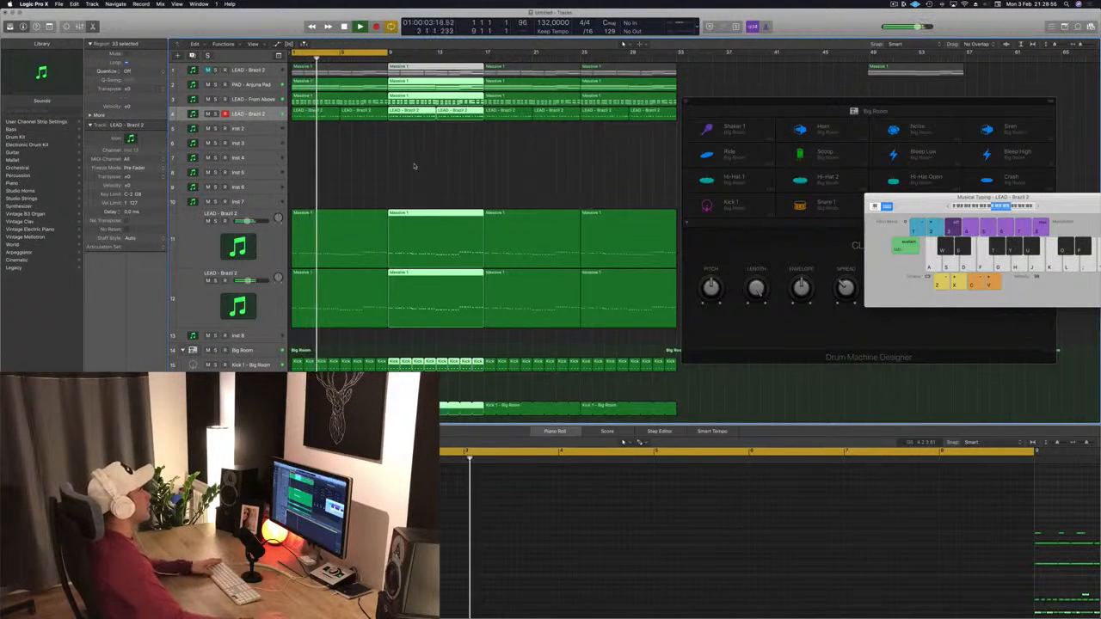
Step: Set the cycle range from bar 9 to bar 33 and play it back with the drum machine window moved aside
{"action": "left_click_drag", "start_coordinate": [392, 53], "coordinate": [682, 57]}
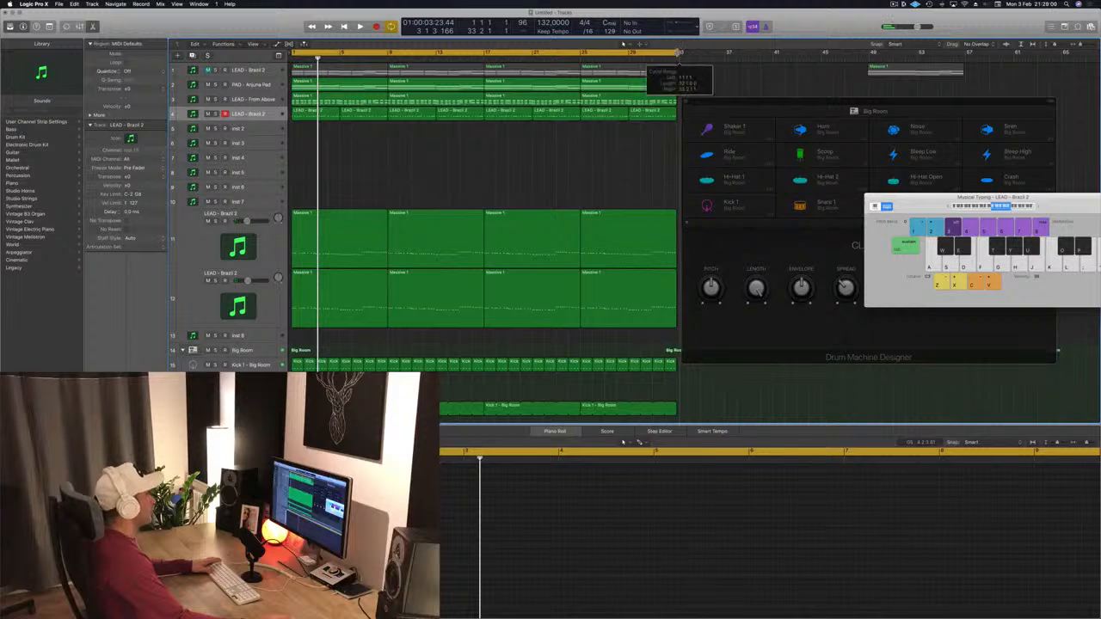
{"action": "key", "text": "space"}
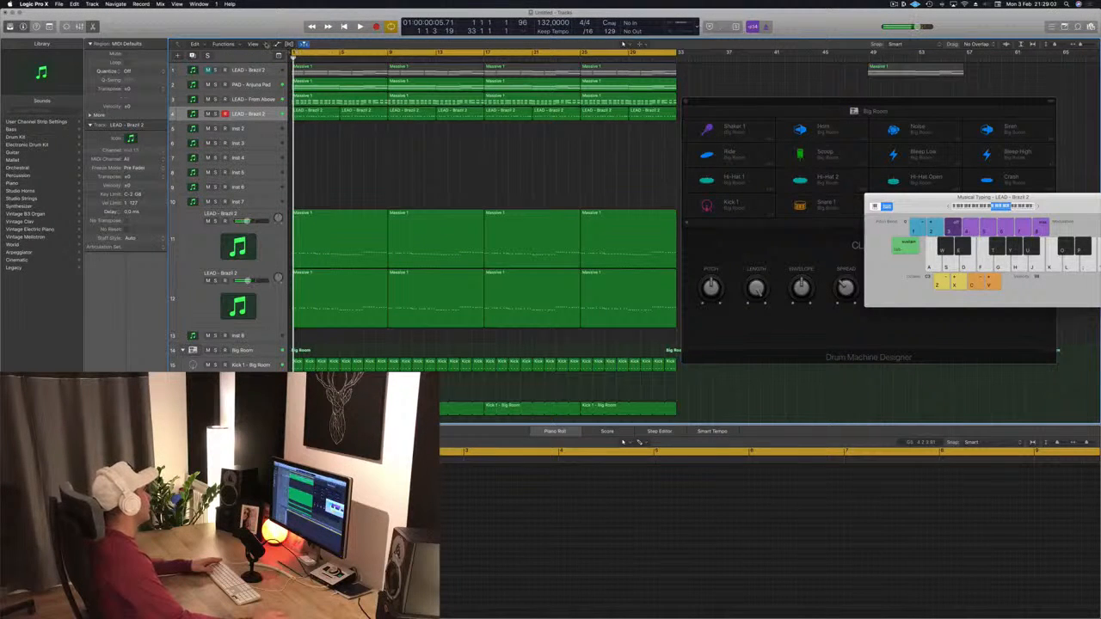
{"action": "left_click", "coordinate": [262, 44]}
{"action": "left_click", "coordinate": [269, 76]}
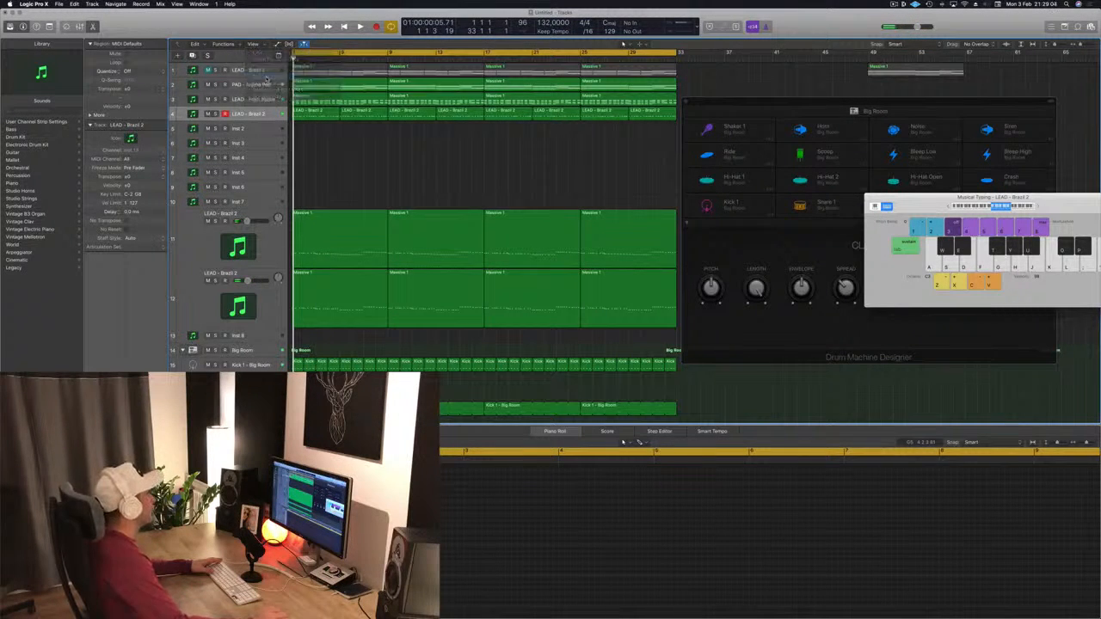
{"action": "left_click_drag", "start_coordinate": [735, 103], "coordinate": [869, 170]}
{"action": "key", "text": "space"}
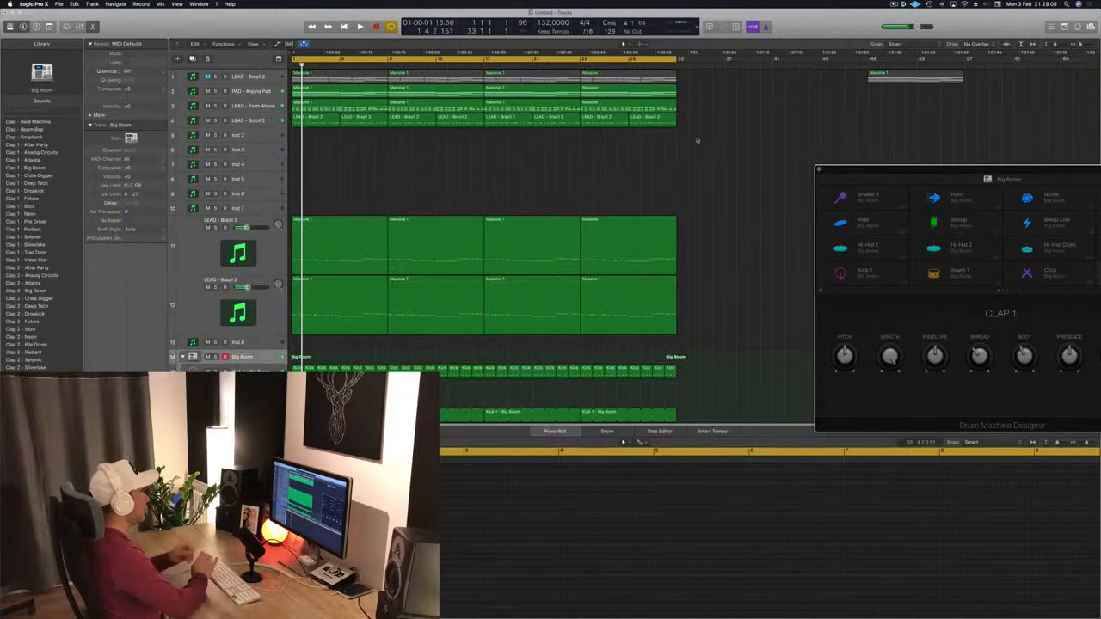
Step: Repeat the selected regions once more and extend the cycle range to bar 65
{"action": "key", "text": "super+r"}
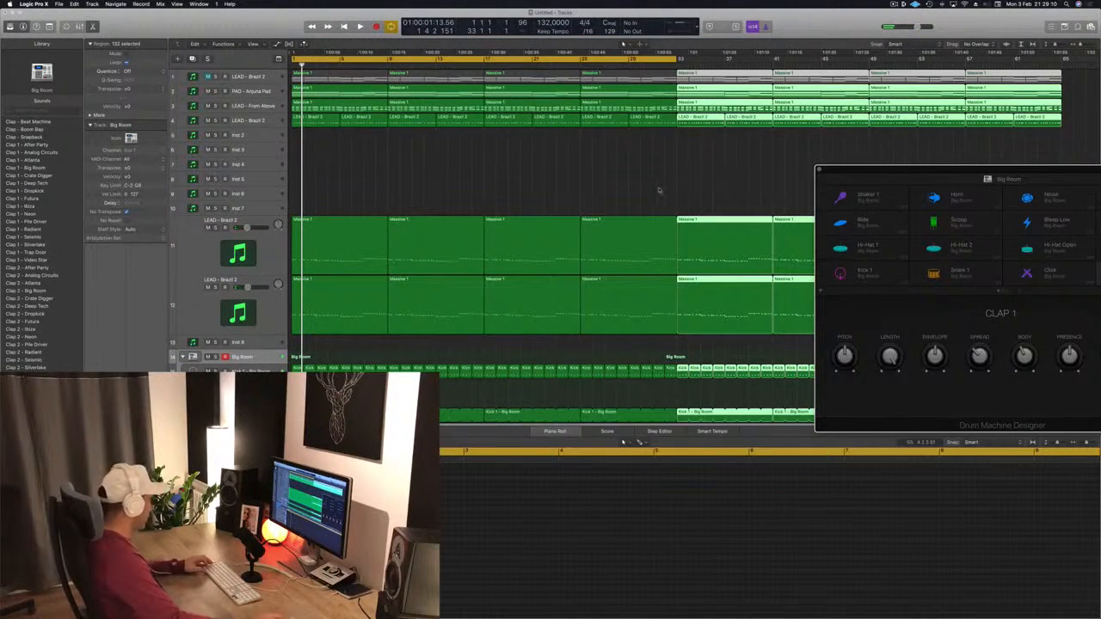
{"action": "key", "text": "super+Left"}
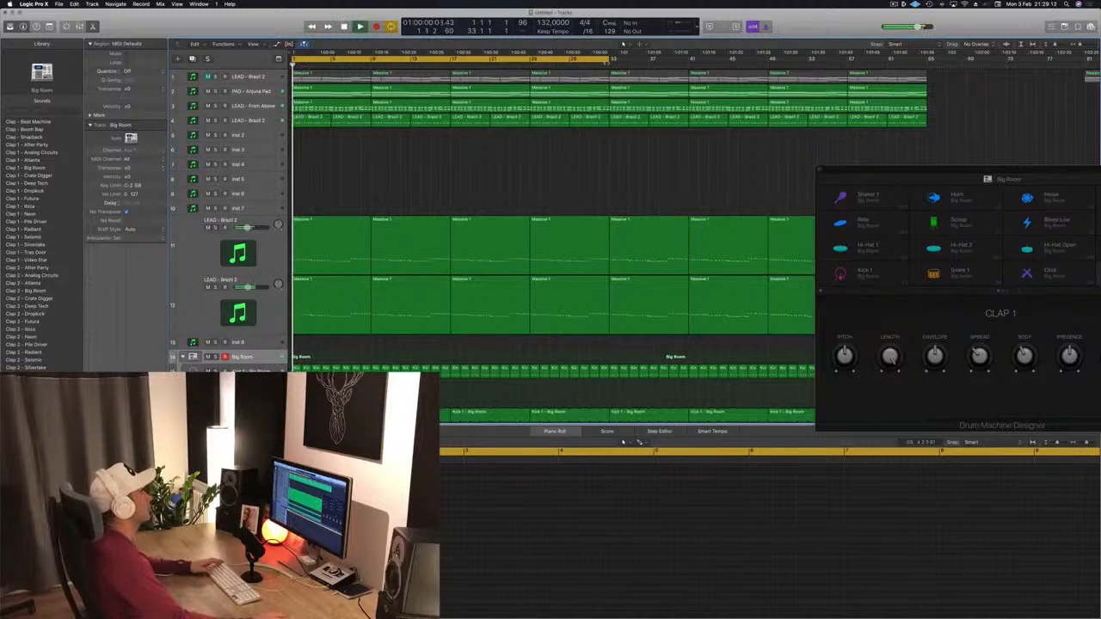
{"action": "key", "text": "space"}
{"action": "left_click_drag", "start_coordinate": [613, 59], "coordinate": [935, 91]}
{"action": "left_click_drag", "start_coordinate": [896, 172], "coordinate": [831, 70]}
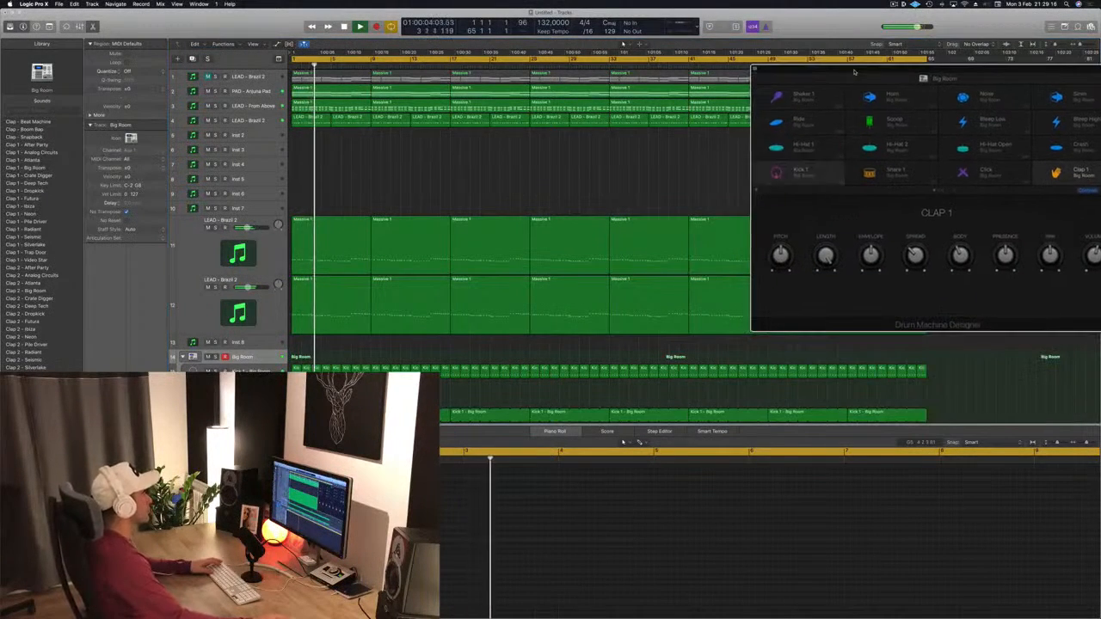
Step: Close the Drum Machine Designer window and play the arrangement from the start
{"action": "left_click", "coordinate": [258, 120]}
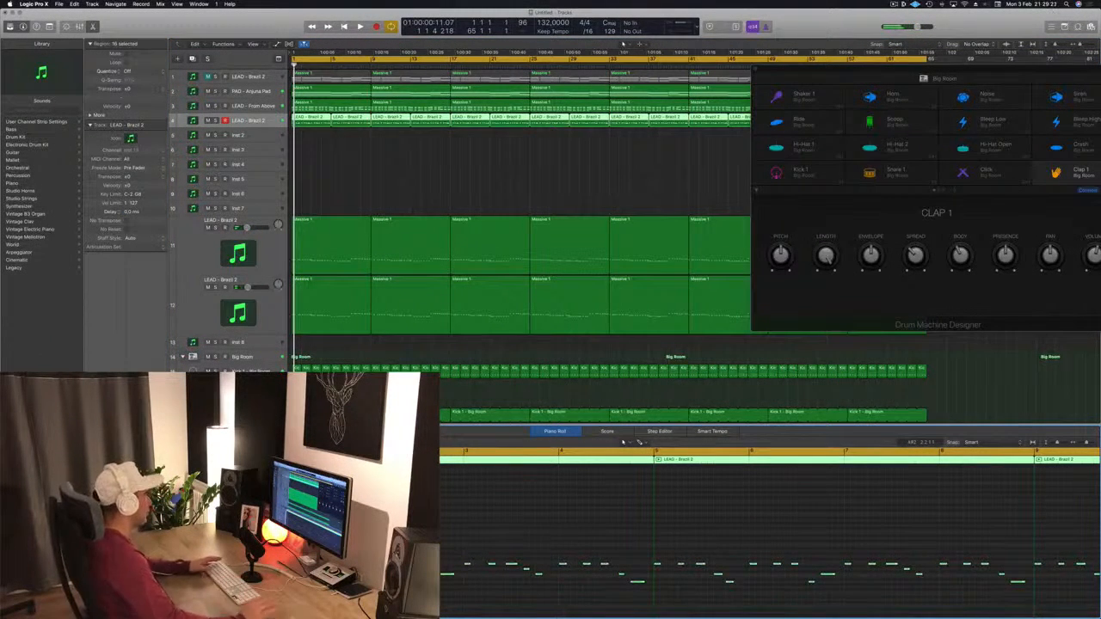
{"action": "key", "text": "space"}
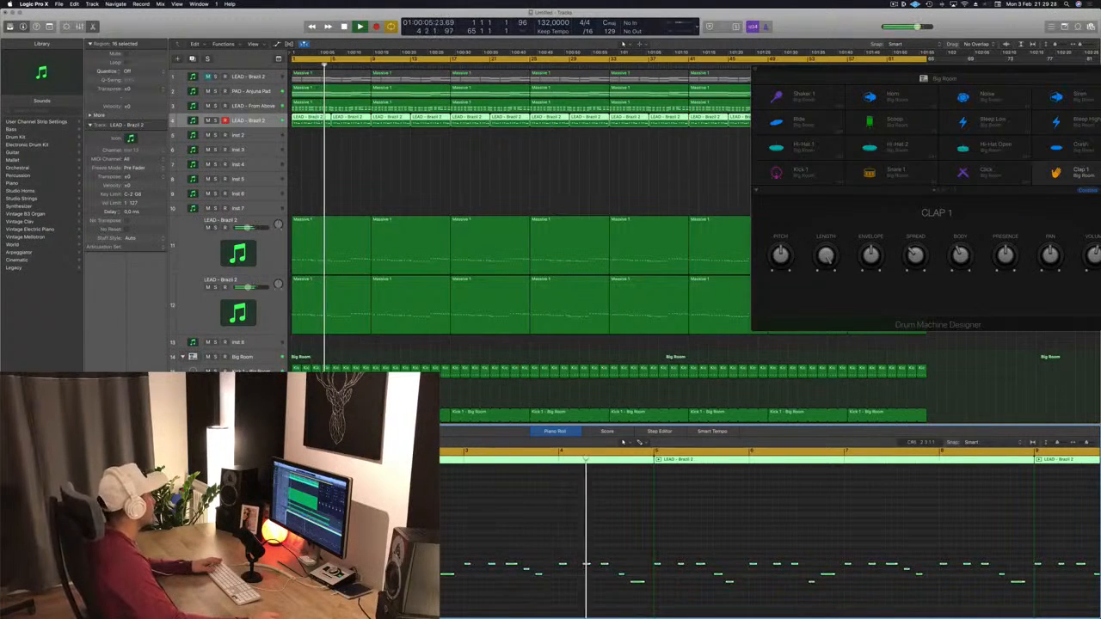
{"action": "left_click", "coordinate": [405, 174]}
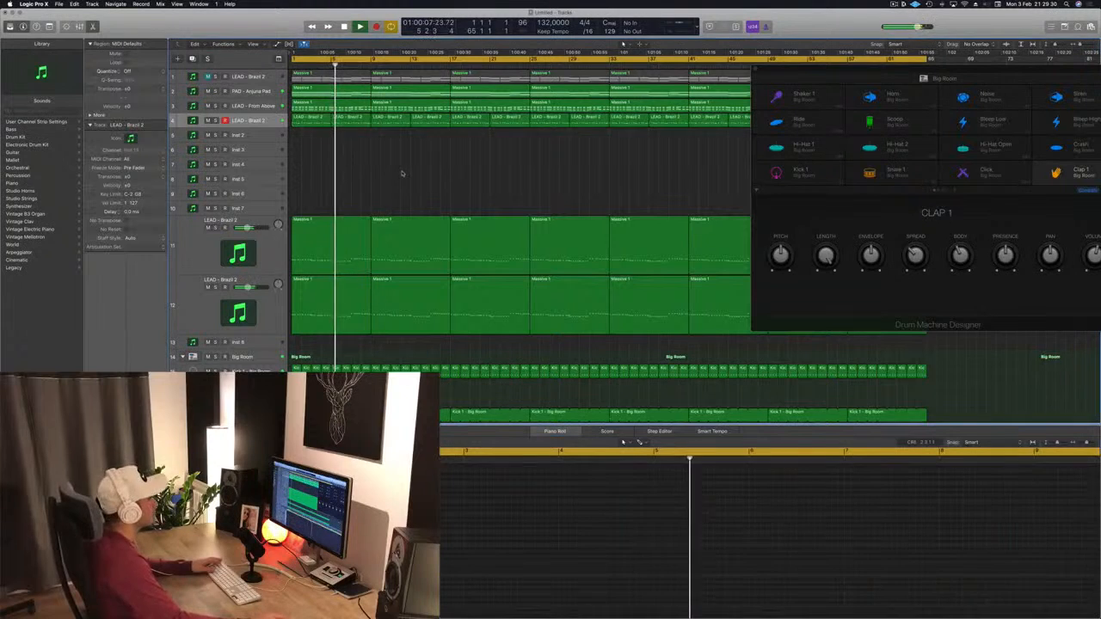
{"action": "left_click_drag", "start_coordinate": [905, 75], "coordinate": [760, 84]}
{"action": "key", "text": "space"}
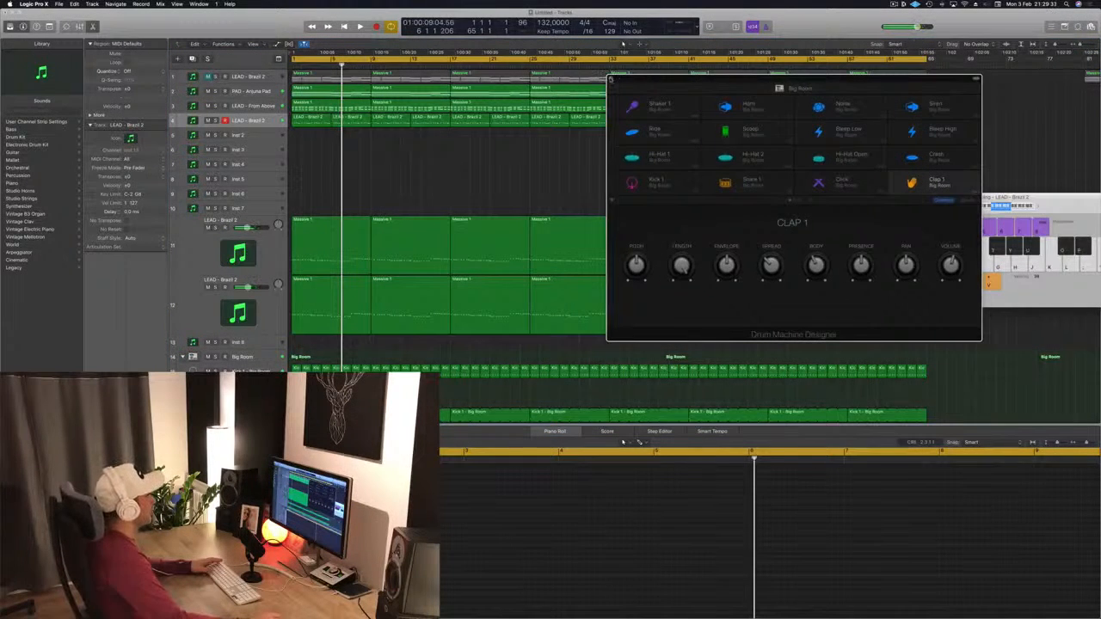
{"action": "left_click", "coordinate": [611, 80]}
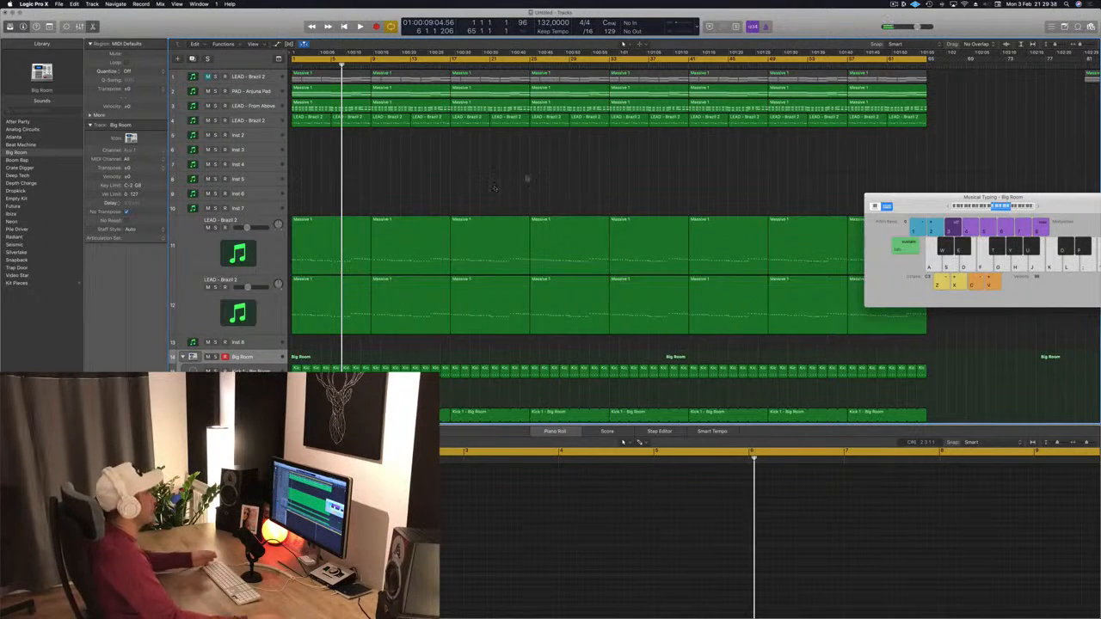
{"action": "key", "text": "Return"}
{"action": "key", "text": "space"}
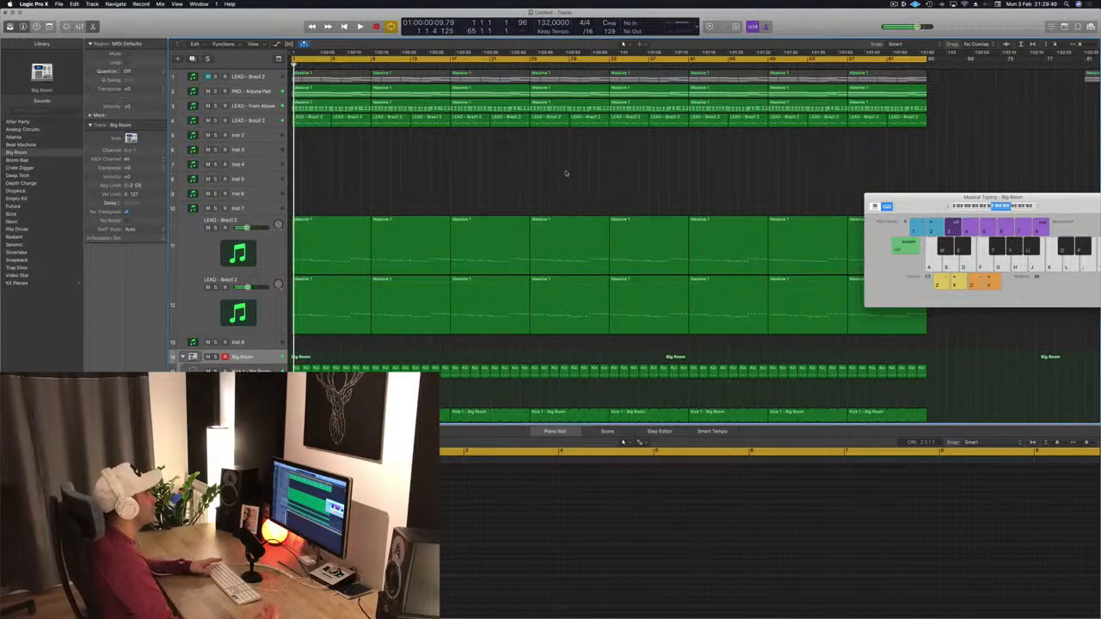
Step: Move the Musical Typing window aside and audition playback
{"action": "left_click_drag", "start_coordinate": [924, 205], "coordinate": [735, 270]}
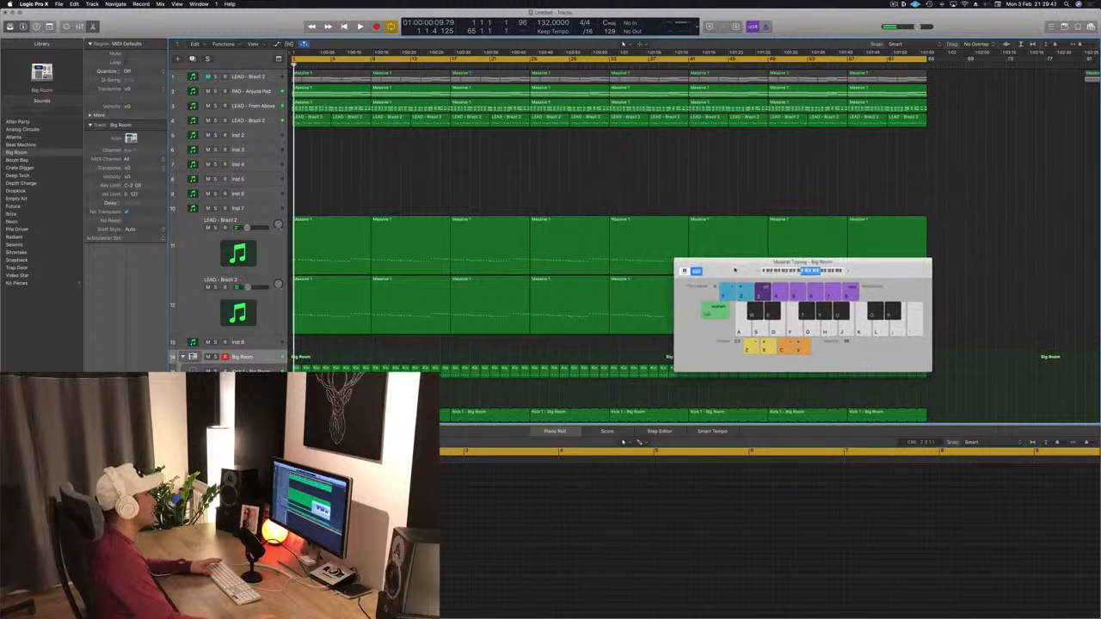
{"action": "key", "text": "space"}
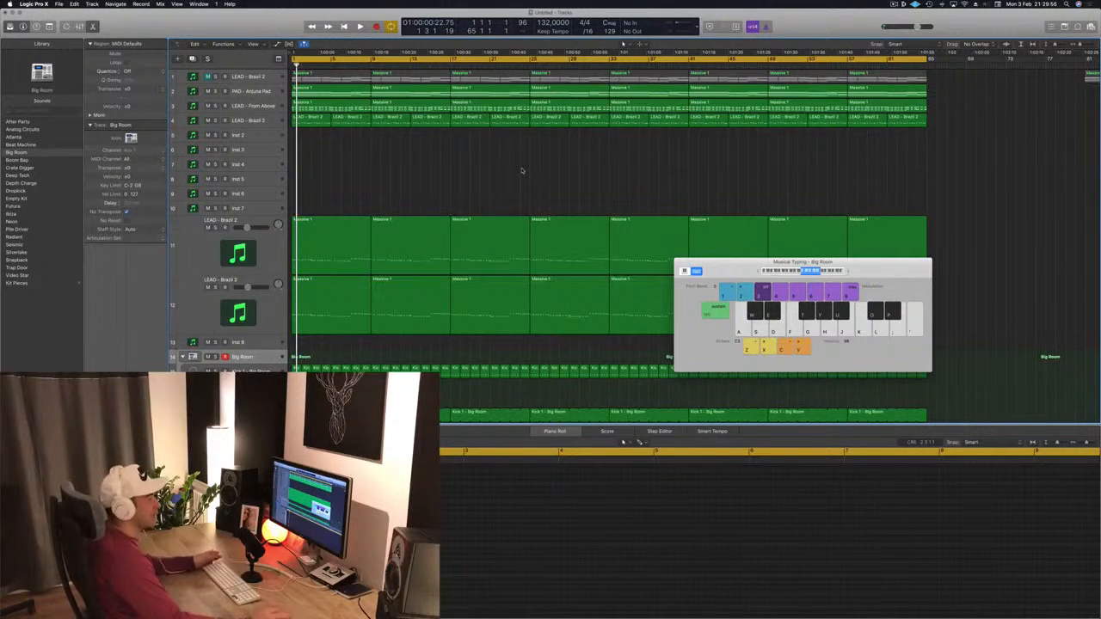
{"action": "scroll", "coordinate": [522, 172], "scroll_direction": "right", "scroll_amount": 1}
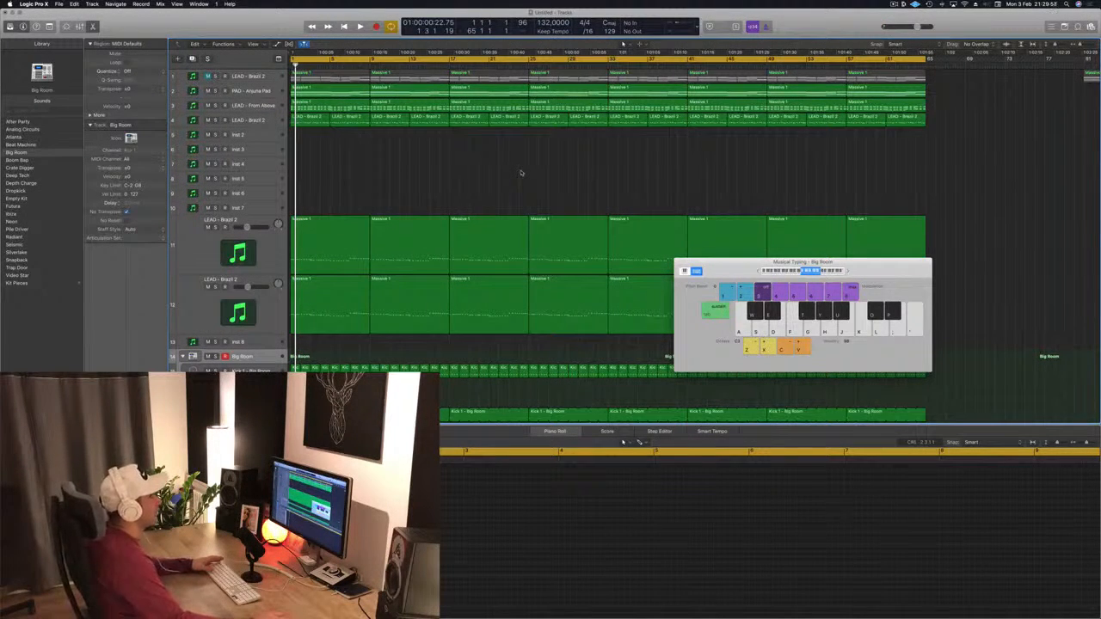
{"action": "key", "text": "space"}
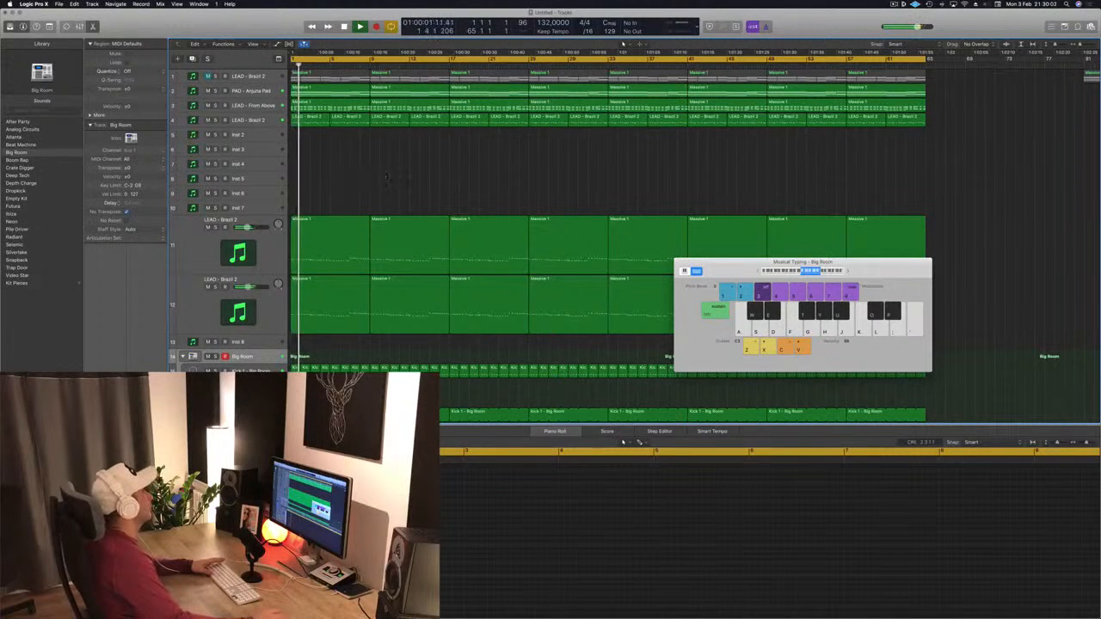
Step: Delete the lower LEAD - Brazil 2 track's regions in the first 16 bars
{"action": "left_click", "coordinate": [242, 120]}
{"action": "left_click", "coordinate": [215, 121]}
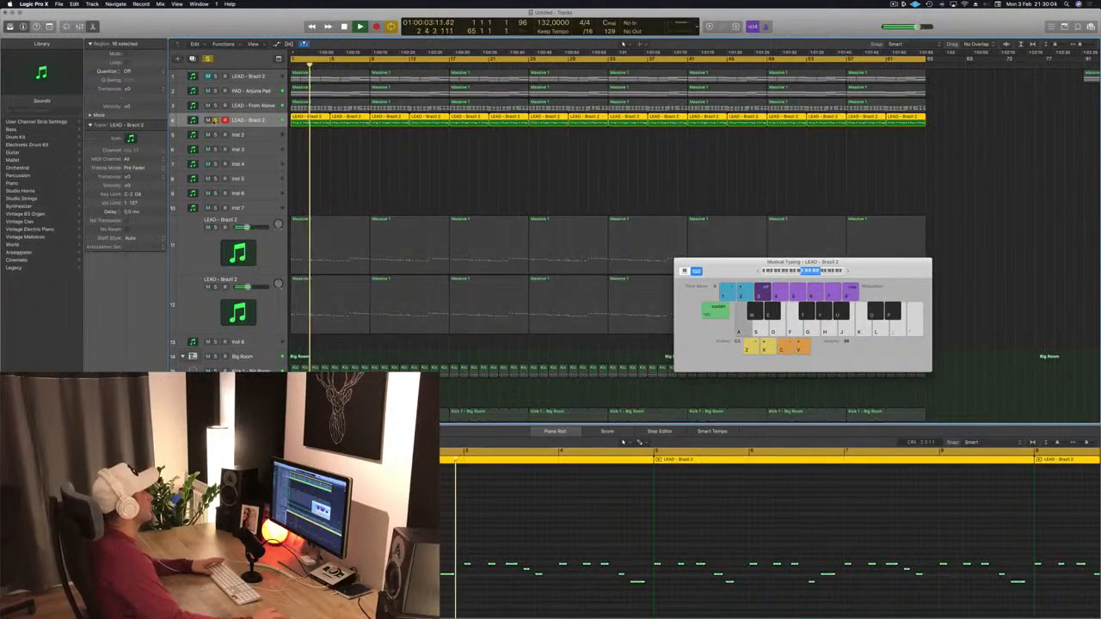
{"action": "left_click", "coordinate": [216, 121]}
{"action": "left_click_drag", "start_coordinate": [322, 144], "coordinate": [440, 125]}
{"action": "key", "text": "Delete"}
Step: Delete the first 16 bars of regions on the two large Massive lead tracks
{"action": "scroll", "coordinate": [464, 198], "scroll_direction": "down", "scroll_amount": 2}
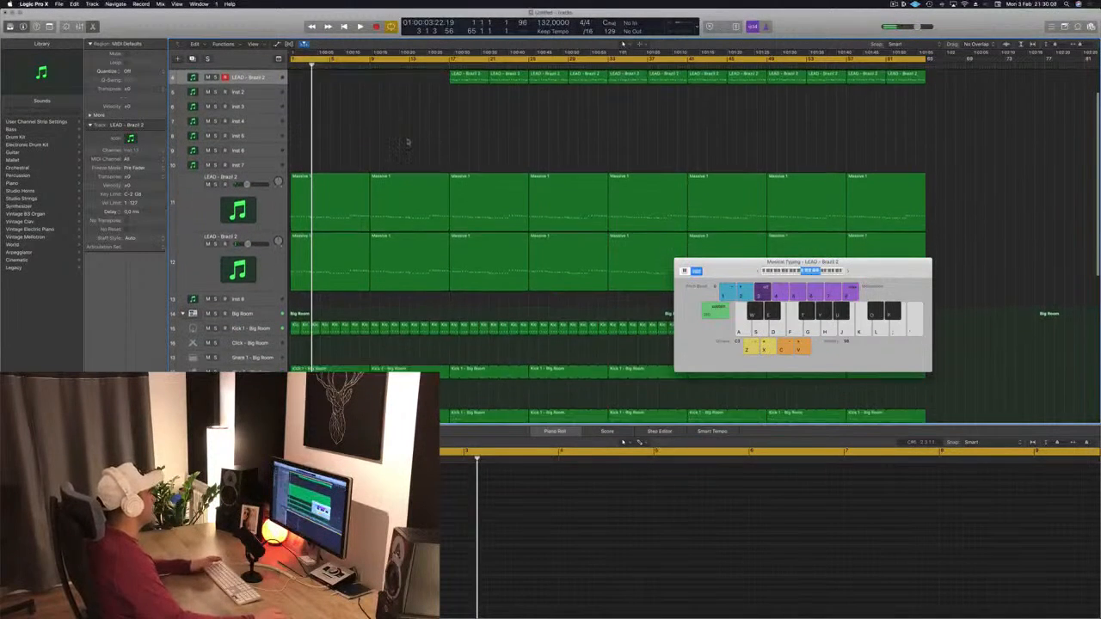
{"action": "key", "text": "space"}
{"action": "scroll", "coordinate": [396, 163], "scroll_direction": "up", "scroll_amount": 3}
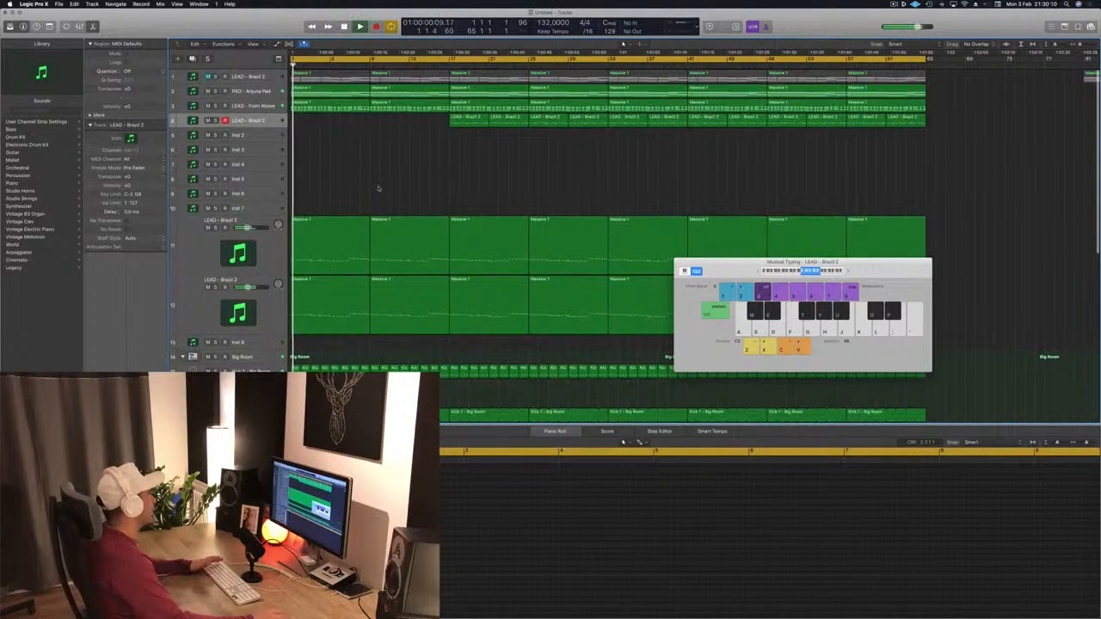
{"action": "key", "text": "space"}
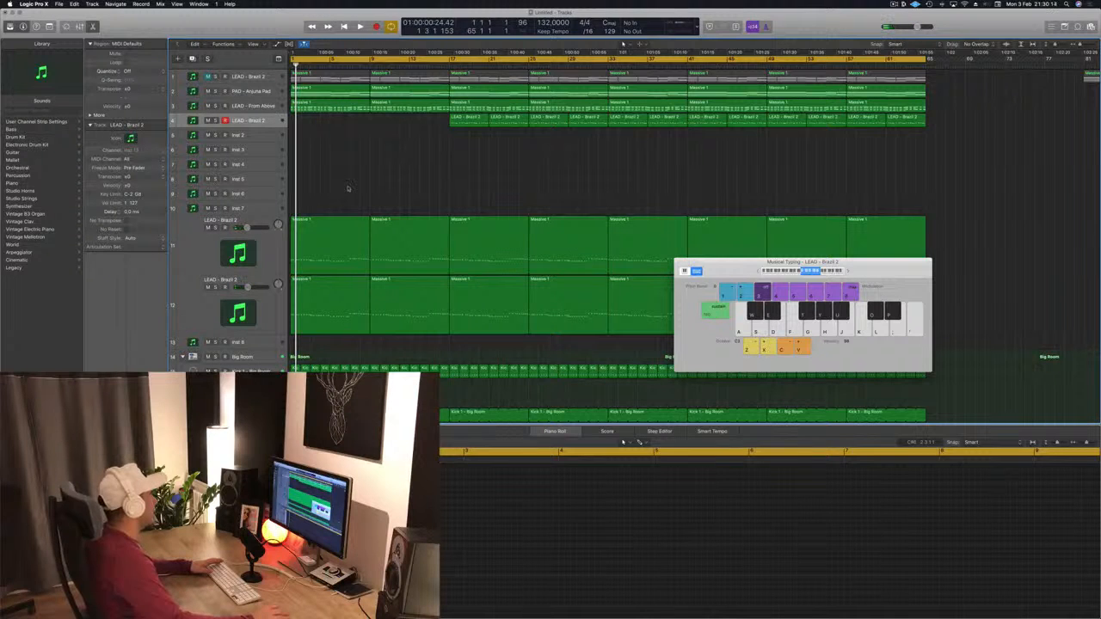
{"action": "left_click_drag", "start_coordinate": [347, 210], "coordinate": [375, 336]}
{"action": "key", "text": "Delete"}
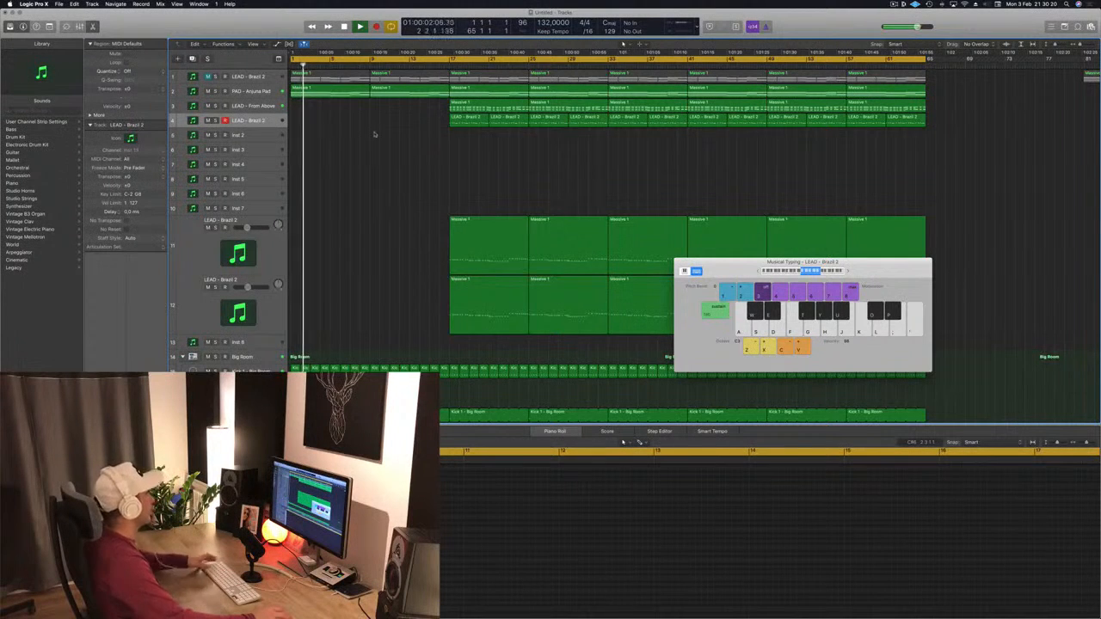
Step: Audition playback while selecting the Kick 1 track and then the PAD - Arjuna Pad track
{"action": "key", "text": "space"}
{"action": "scroll", "coordinate": [379, 155], "scroll_direction": "down", "scroll_amount": 5}
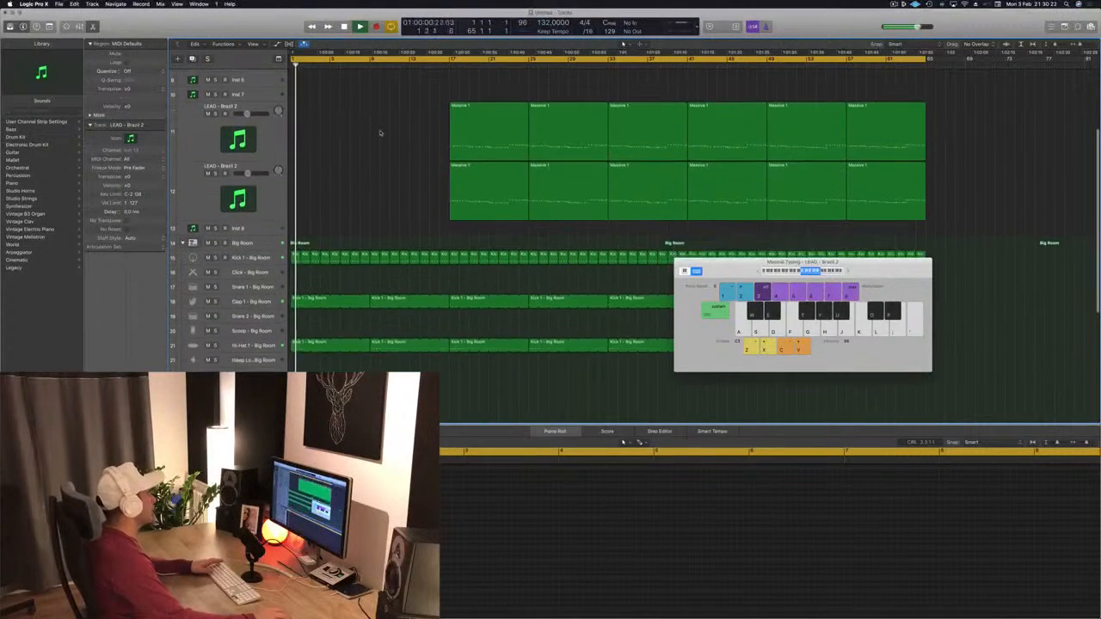
{"action": "scroll", "coordinate": [375, 189], "scroll_direction": "up", "scroll_amount": 1}
{"action": "scroll", "coordinate": [373, 207], "scroll_direction": "down", "scroll_amount": 3}
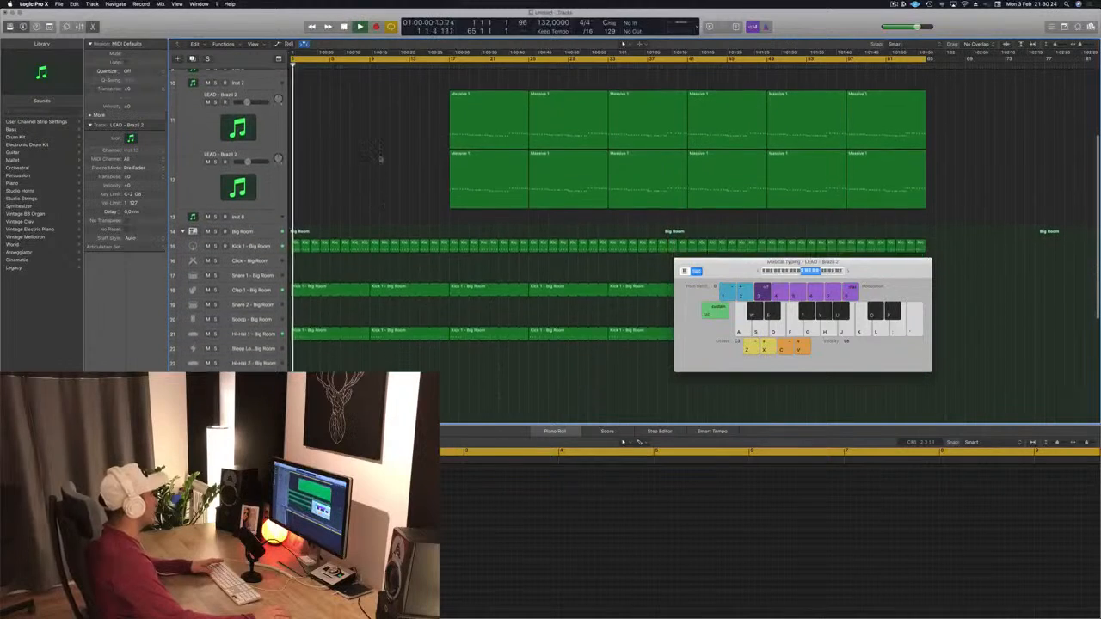
{"action": "left_click", "coordinate": [269, 237]}
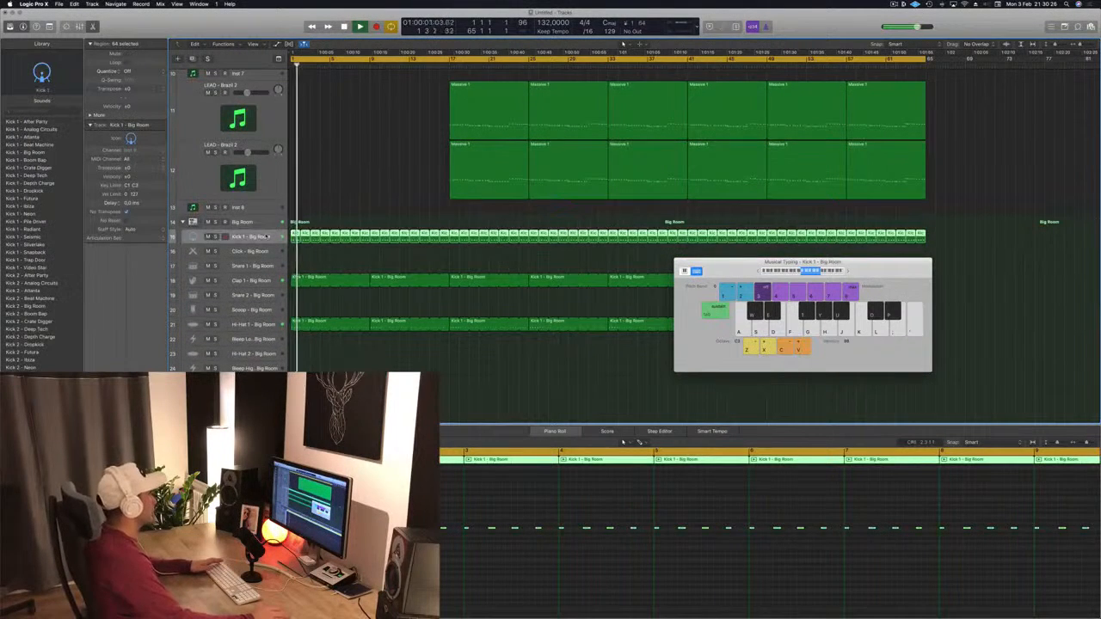
{"action": "scroll", "coordinate": [369, 131], "scroll_direction": "up", "scroll_amount": 5}
{"action": "key", "text": "space"}
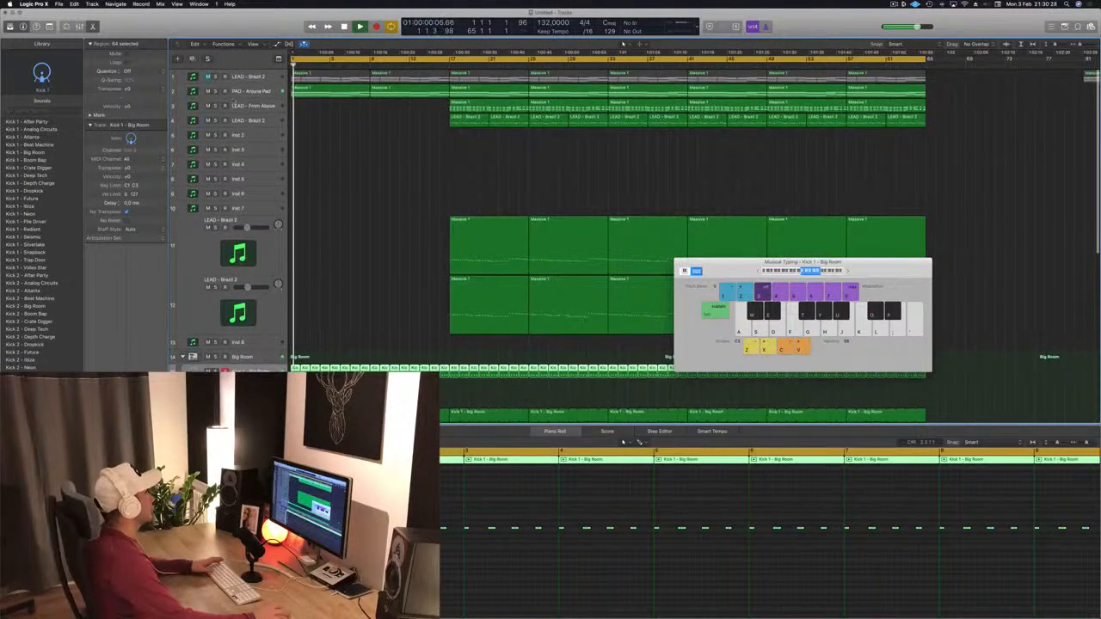
{"action": "left_click", "coordinate": [235, 93]}
{"action": "key", "text": "space"}
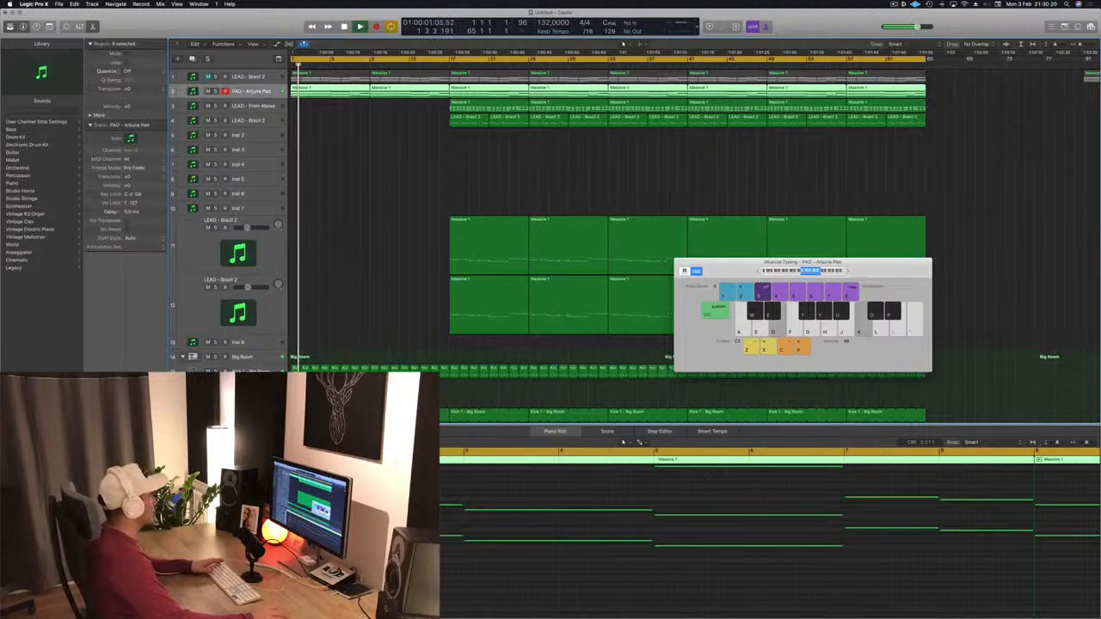
Step: Open the PAD - Arjuna Pad track's Sylenth1 plugin and touch its filter cutoff control
{"action": "key", "text": "v"}
{"action": "left_click_drag", "start_coordinate": [718, 145], "coordinate": [834, 147]}
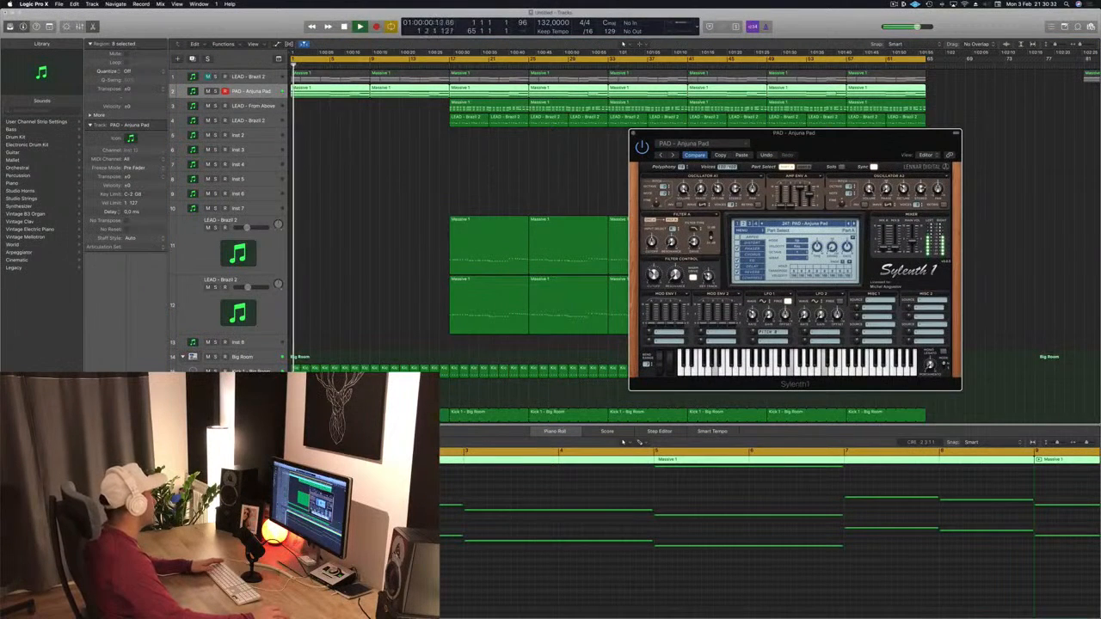
{"action": "left_click", "coordinate": [251, 92]}
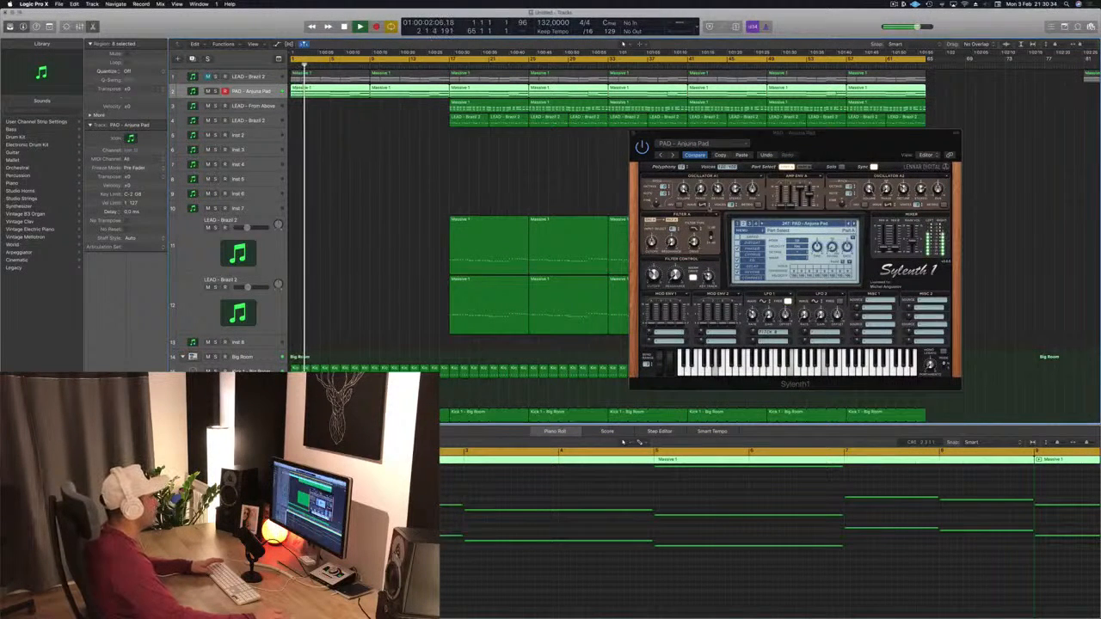
{"action": "left_click", "coordinate": [656, 275]}
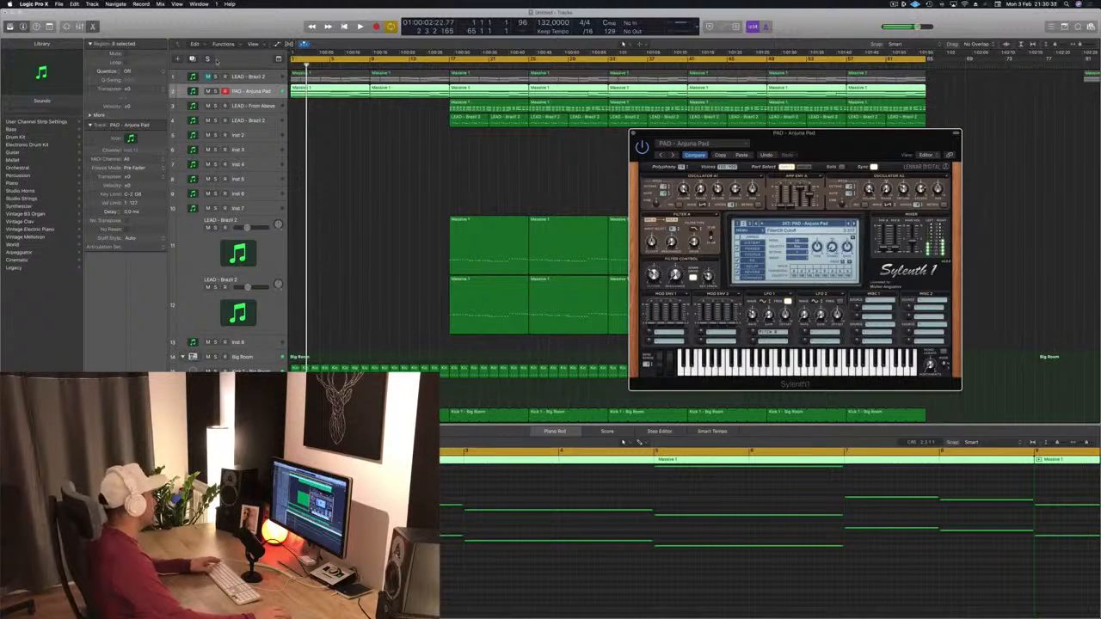
{"action": "left_click", "coordinate": [429, 180]}
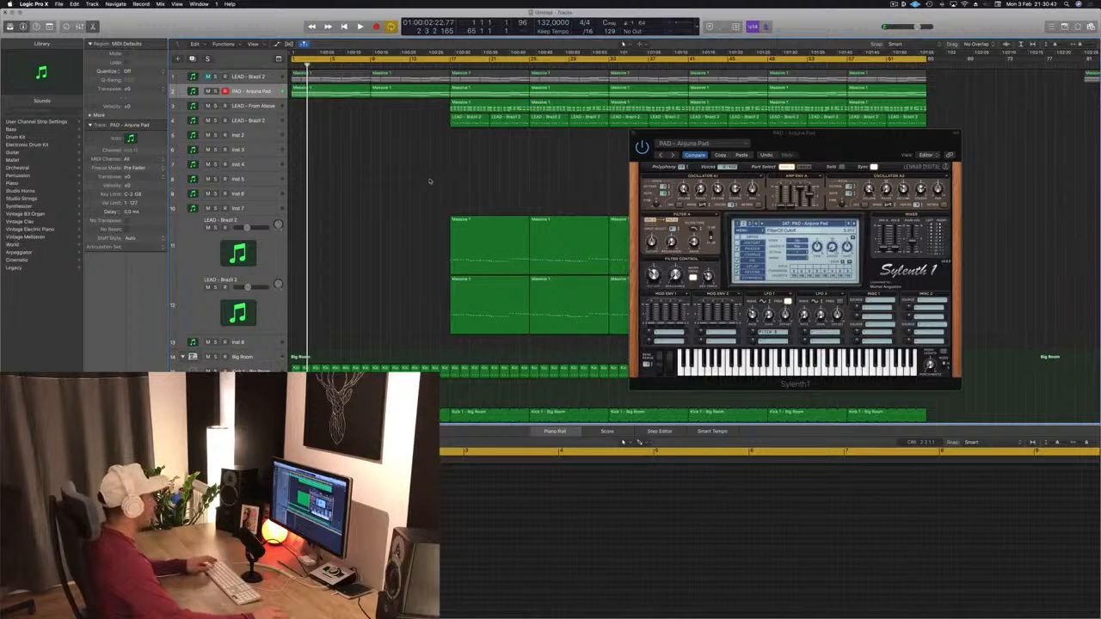
Step: Draw rising filter cutoff automation on the PAD - Arjuna Pad track across the first 8 bars, then close the plugin
{"action": "key", "text": "a"}
{"action": "scroll", "coordinate": [327, 212], "scroll_direction": "up", "scroll_amount": 2}
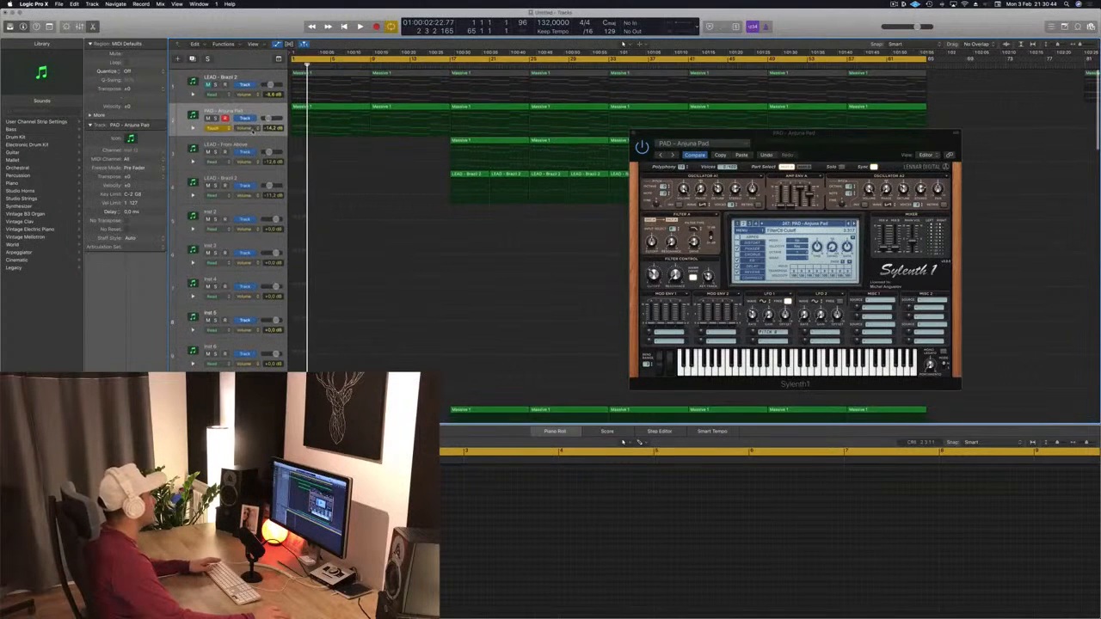
{"action": "left_click", "coordinate": [287, 210]}
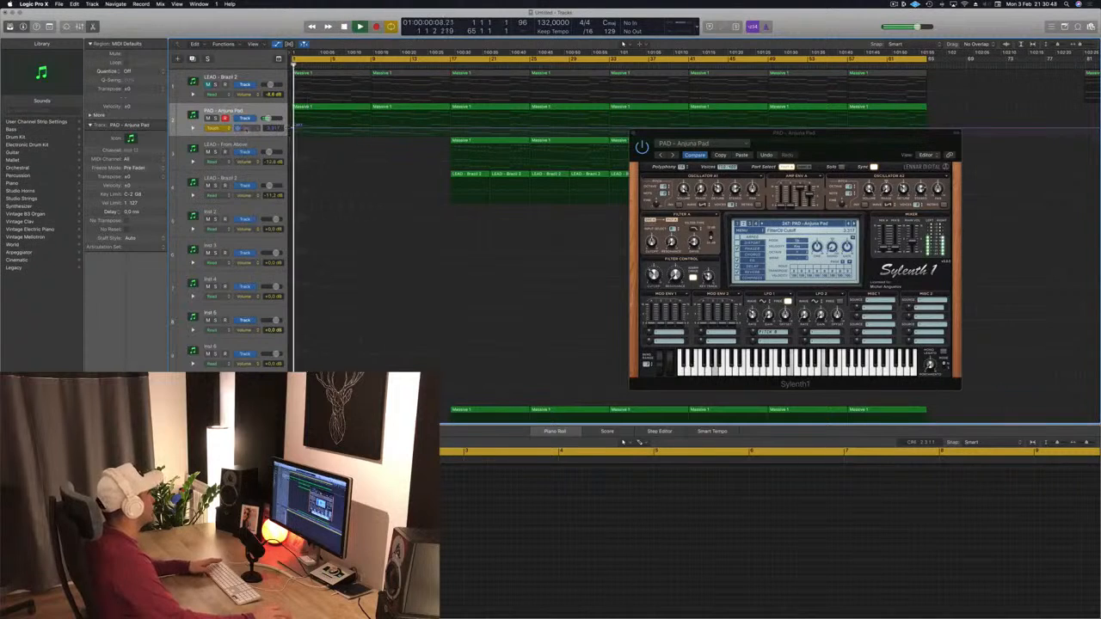
{"action": "left_click", "coordinate": [217, 127]}
{"action": "left_click", "coordinate": [227, 122]}
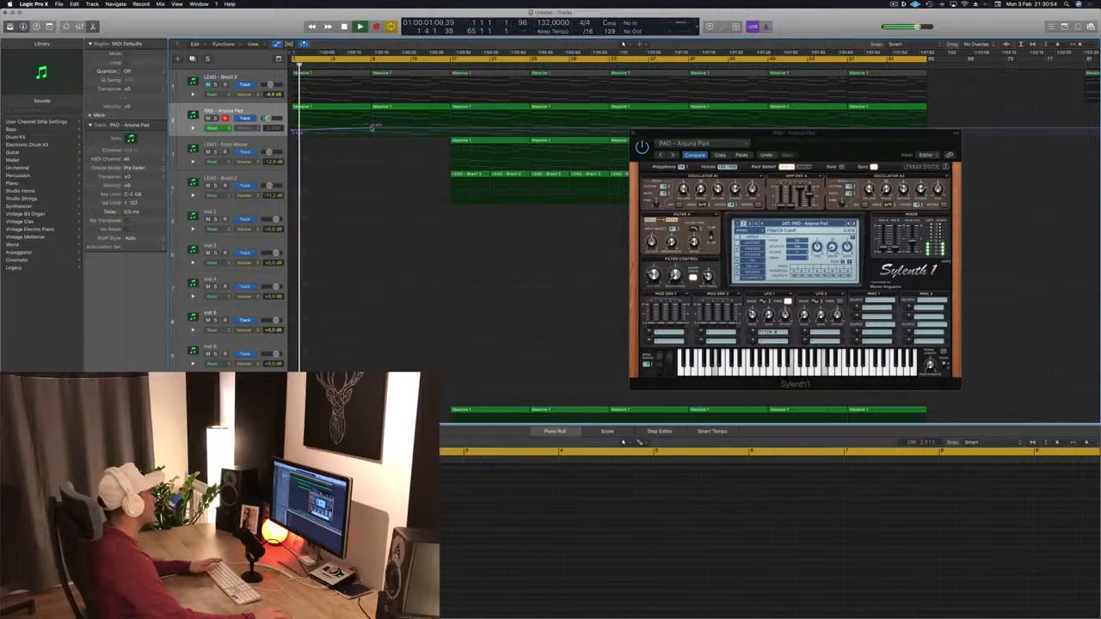
{"action": "left_click_drag", "start_coordinate": [371, 127], "coordinate": [376, 123]}
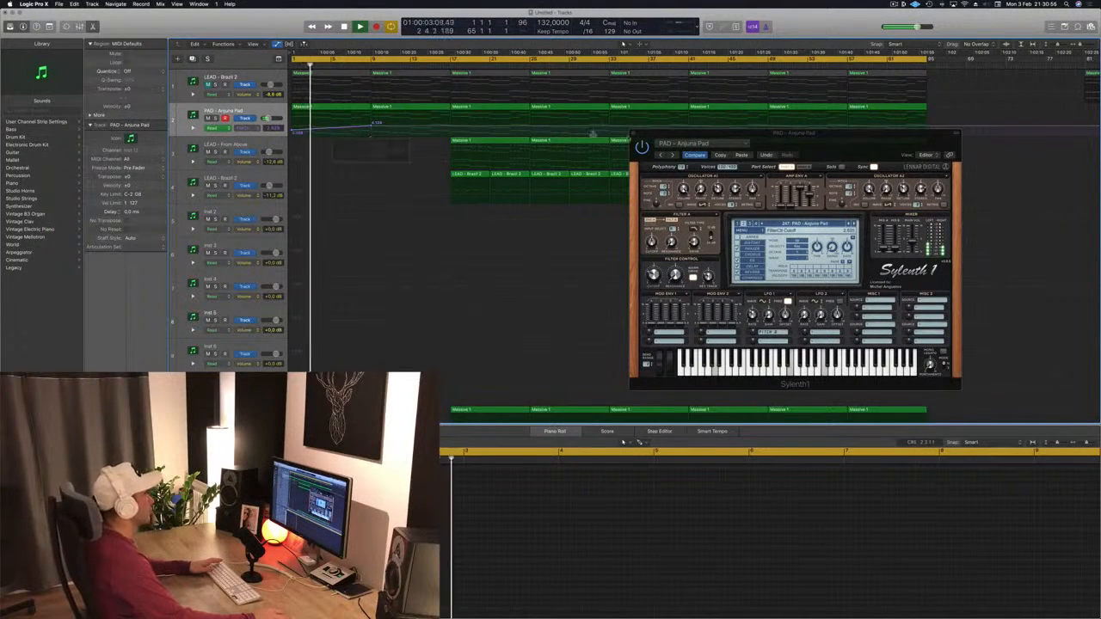
{"action": "left_click_drag", "start_coordinate": [661, 136], "coordinate": [684, 132]}
{"action": "left_click", "coordinate": [657, 130]}
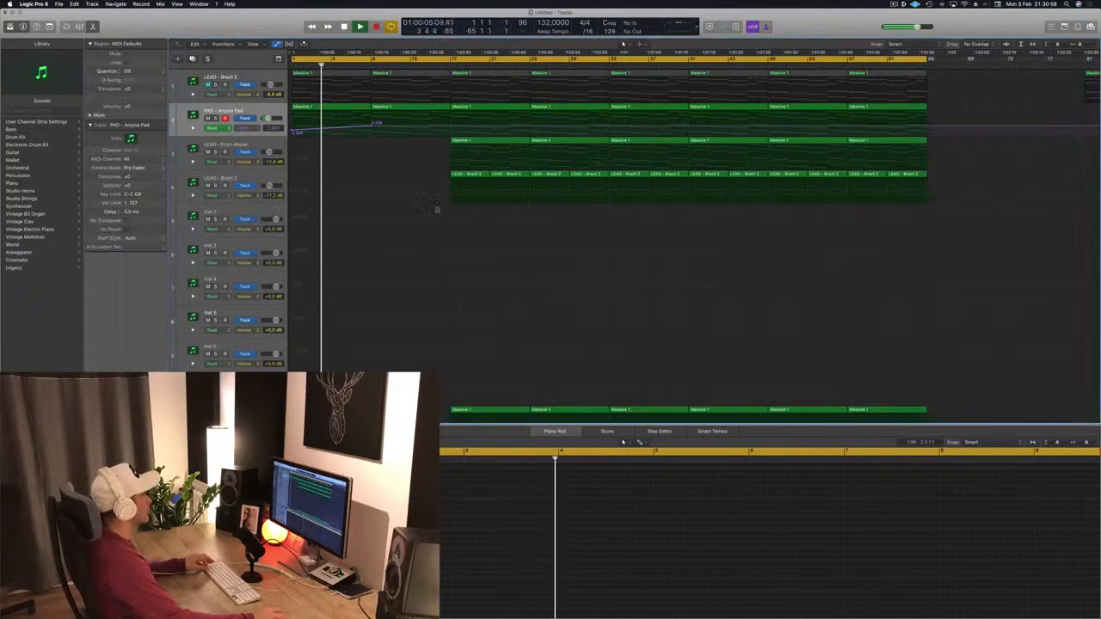
Step: Scroll through the arrangement to review all tracks
{"action": "scroll", "coordinate": [375, 215], "scroll_direction": "down", "scroll_amount": 6}
{"action": "scroll", "coordinate": [376, 214], "scroll_direction": "down", "scroll_amount": 12}
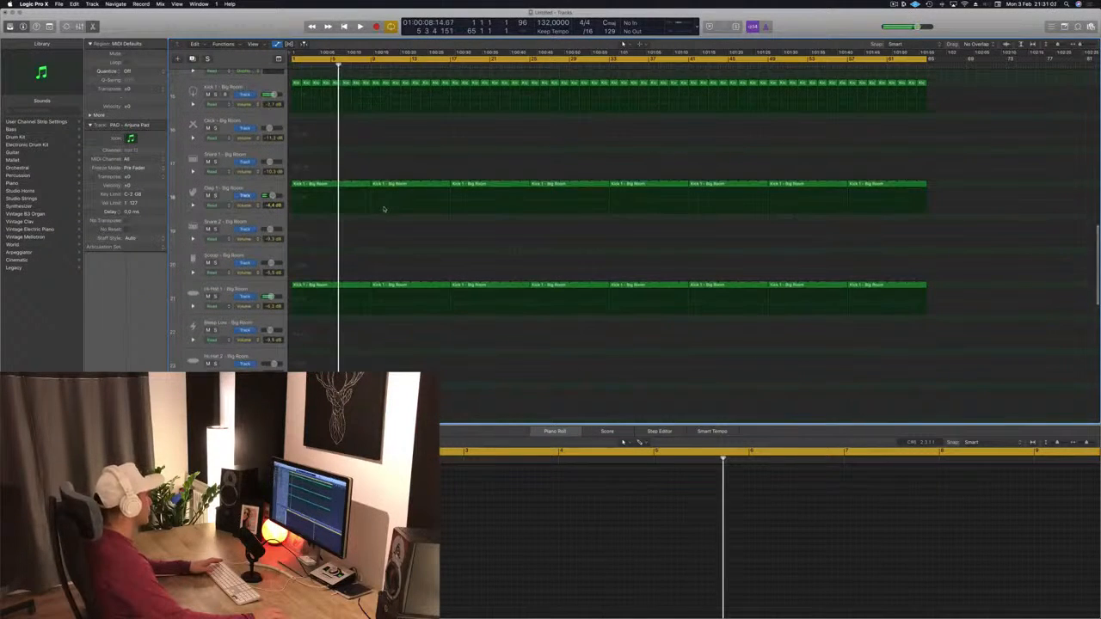
{"action": "scroll", "coordinate": [384, 209], "scroll_direction": "down", "scroll_amount": 9}
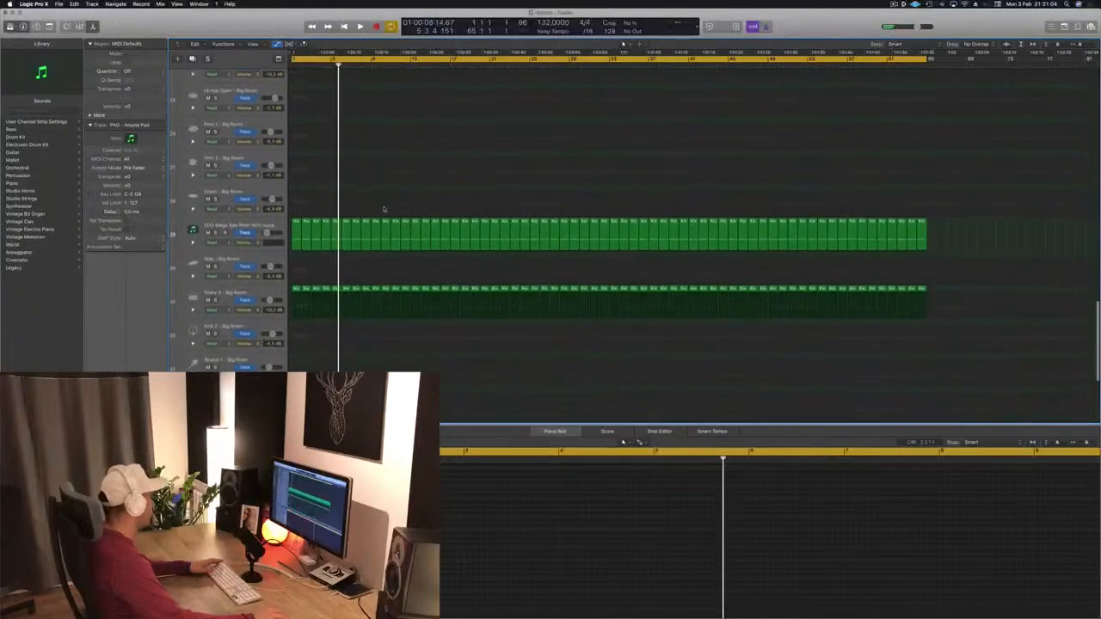
{"action": "scroll", "coordinate": [384, 209], "scroll_direction": "down", "scroll_amount": 10}
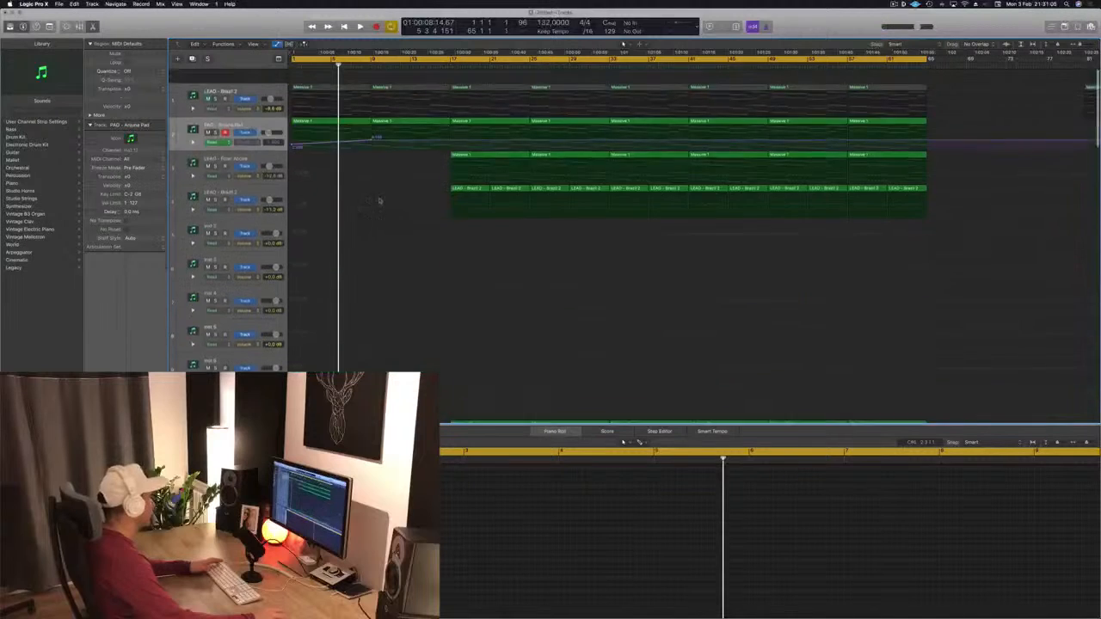
{"action": "scroll", "coordinate": [383, 215], "scroll_direction": "down", "scroll_amount": 2}
{"action": "scroll", "coordinate": [395, 226], "scroll_direction": "down", "scroll_amount": 10}
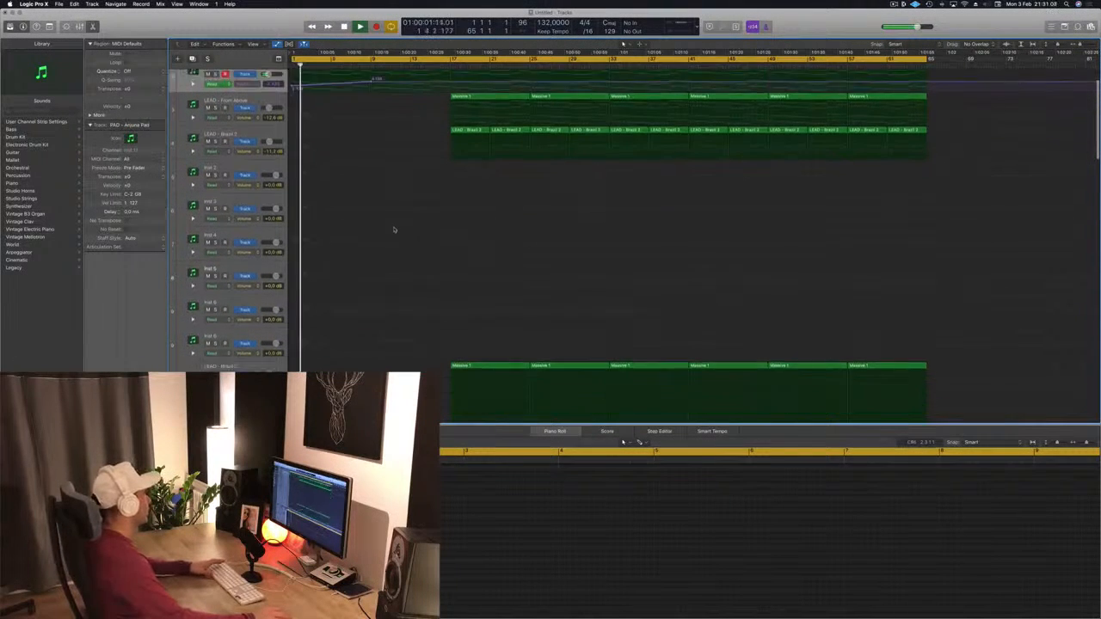
{"action": "scroll", "coordinate": [413, 195], "scroll_direction": "down", "scroll_amount": 1}
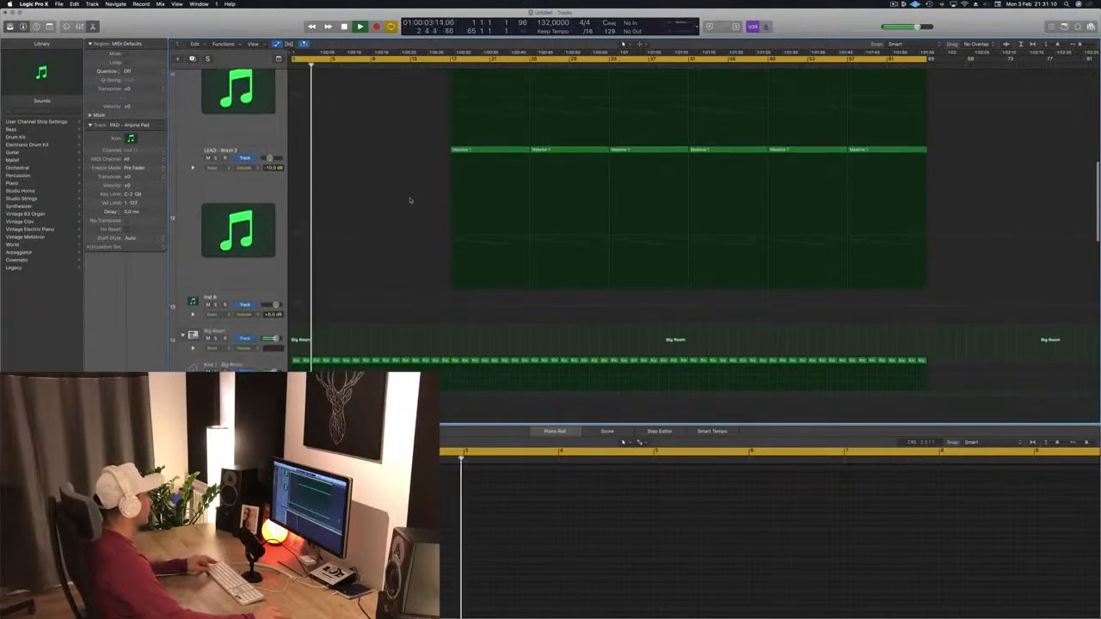
{"action": "scroll", "coordinate": [413, 195], "scroll_direction": "up", "scroll_amount": 8}
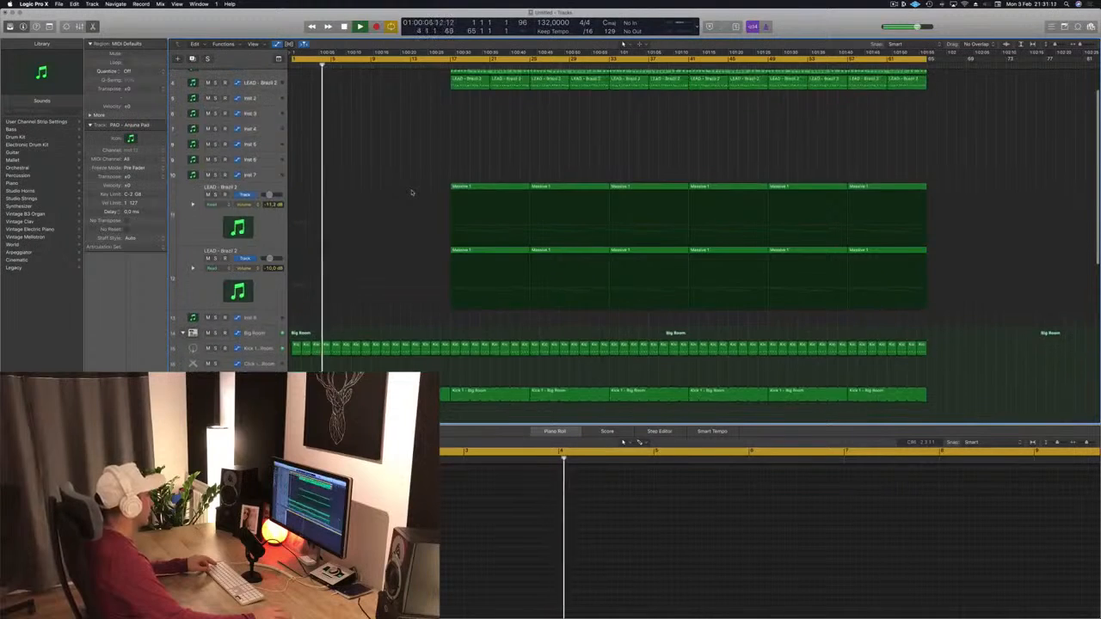
{"action": "scroll", "coordinate": [410, 193], "scroll_direction": "up", "scroll_amount": 5}
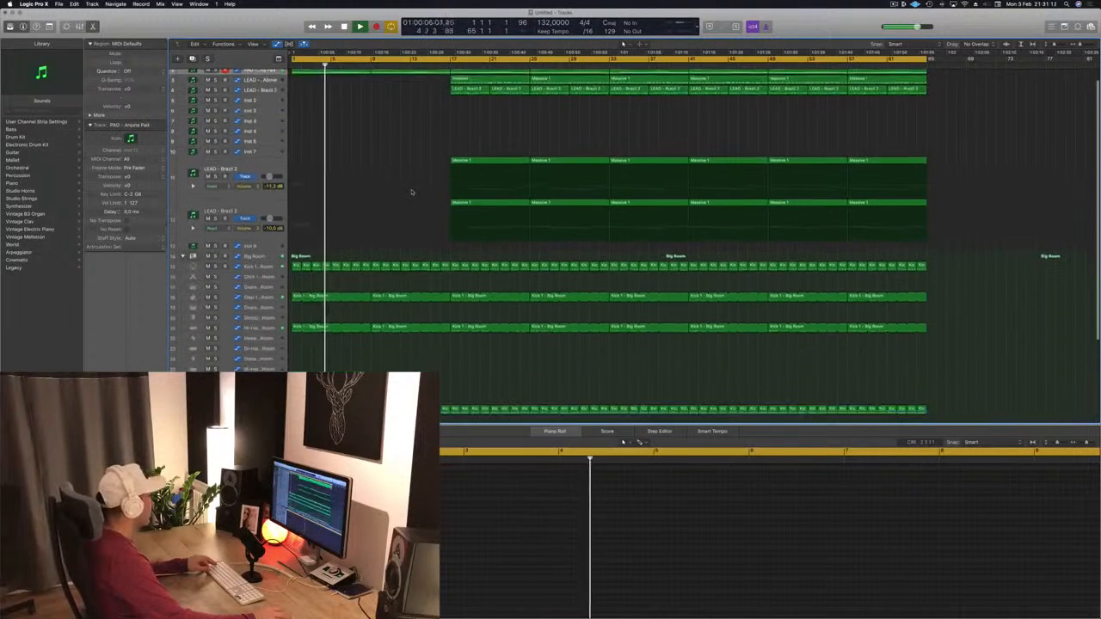
Step: Solo individual drum tracks in turn while auditioning playback
{"action": "left_click", "coordinate": [215, 297]}
{"action": "left_click", "coordinate": [215, 296]}
{"action": "key", "text": "space"}
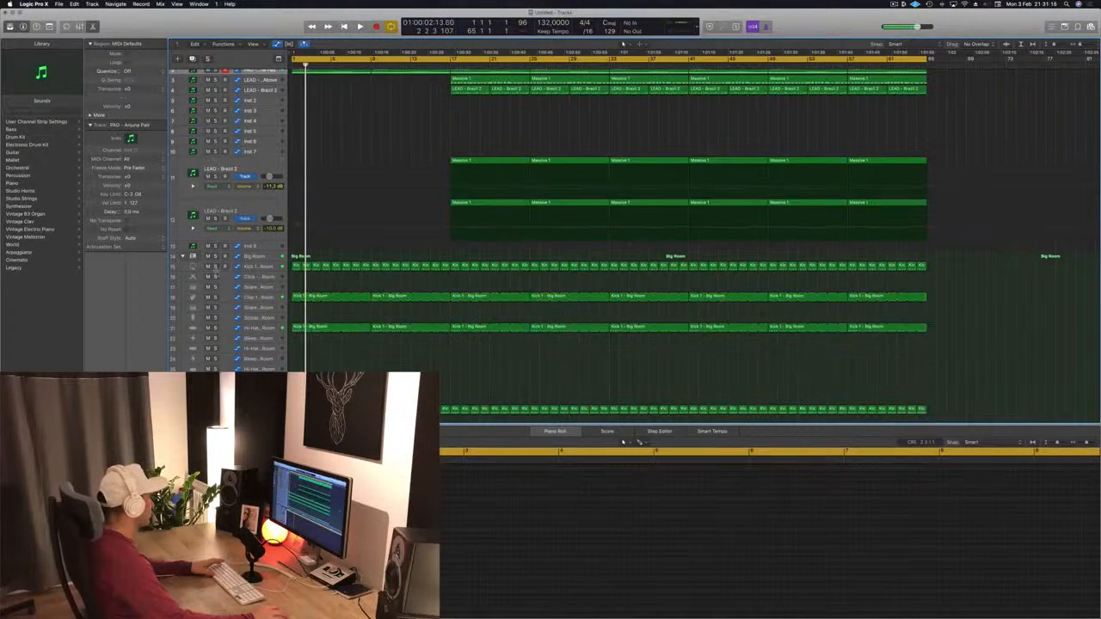
{"action": "left_click", "coordinate": [216, 267]}
{"action": "left_click", "coordinate": [216, 268]}
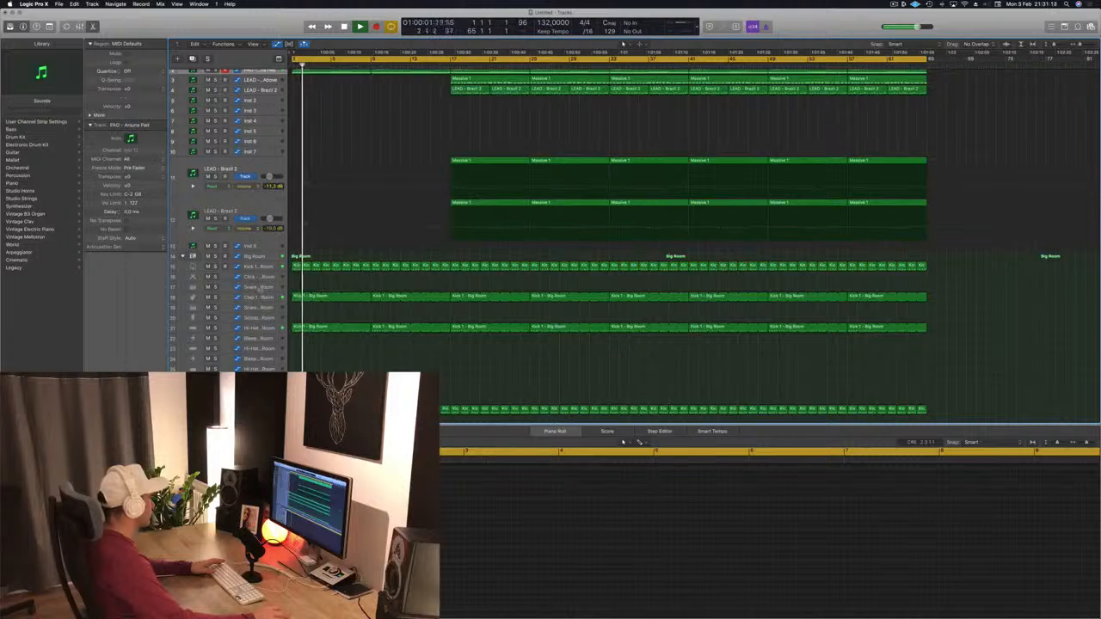
{"action": "scroll", "coordinate": [260, 290], "scroll_direction": "up", "scroll_amount": 3}
{"action": "key", "text": "space"}
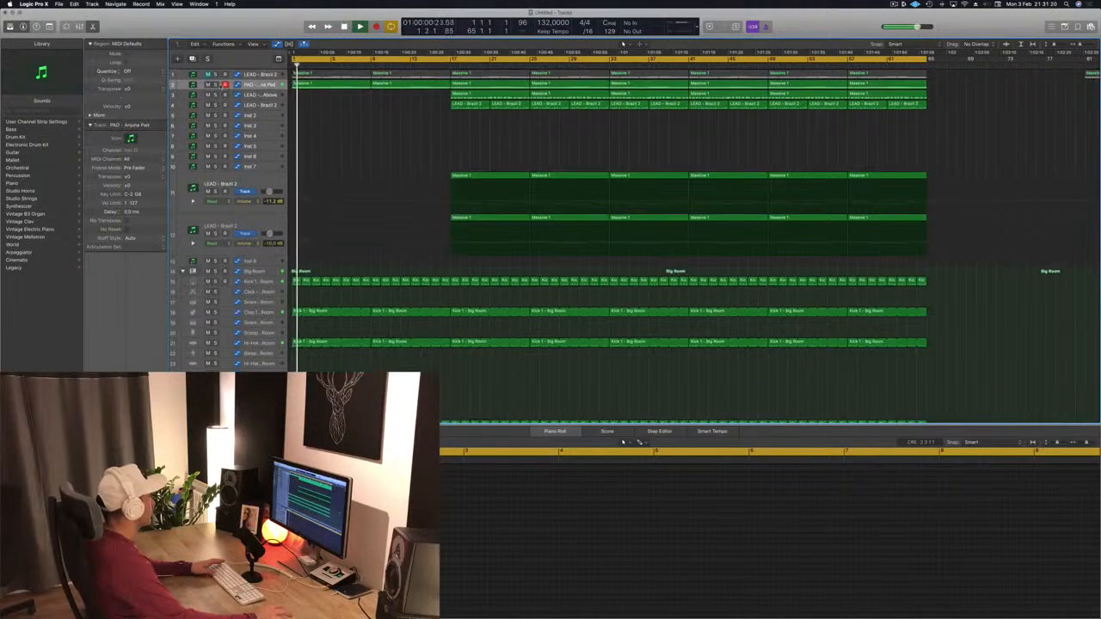
Step: Solo the PAD - Arjuna Pad track and then further drum tracks to audition them during playback
{"action": "left_click", "coordinate": [216, 85]}
{"action": "left_click", "coordinate": [216, 85]}
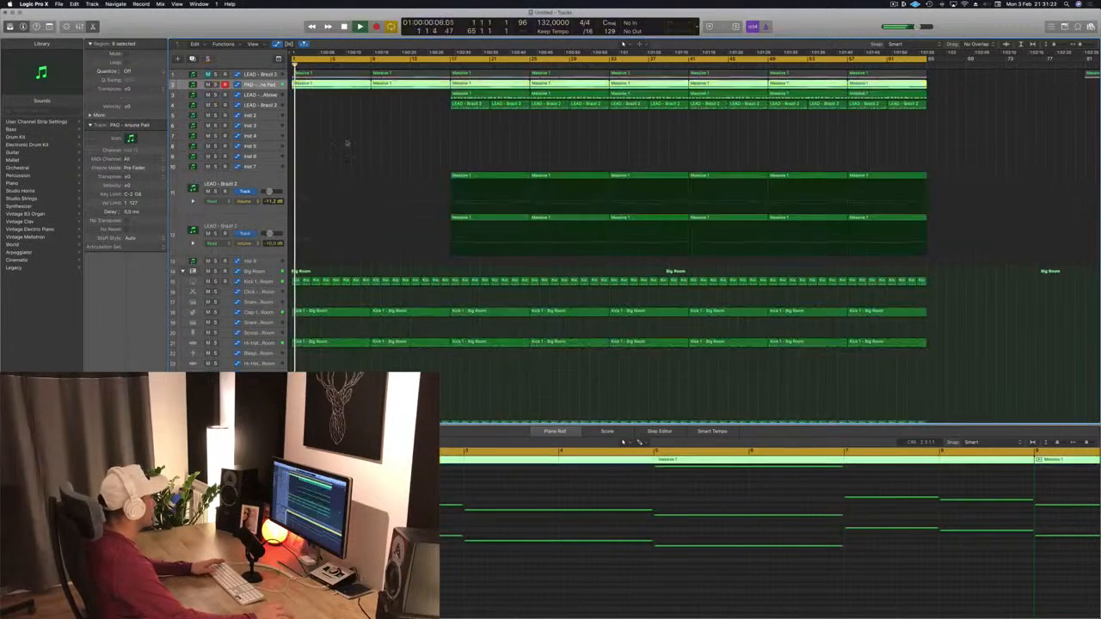
{"action": "scroll", "coordinate": [354, 259], "scroll_direction": "down", "scroll_amount": 5}
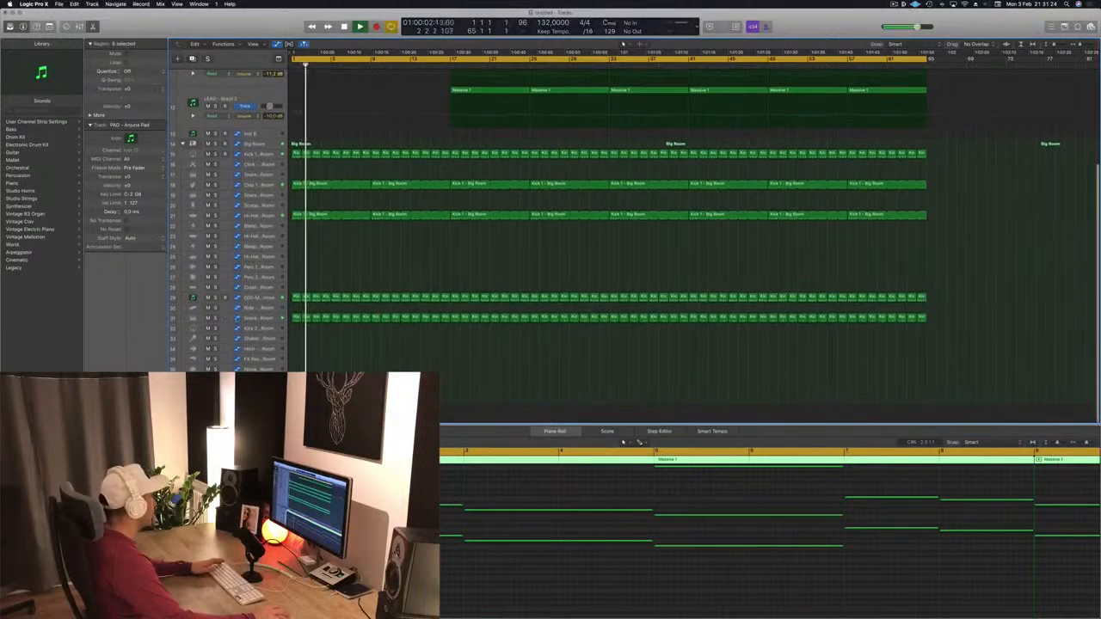
{"action": "left_click", "coordinate": [214, 318]}
{"action": "left_click", "coordinate": [214, 319]}
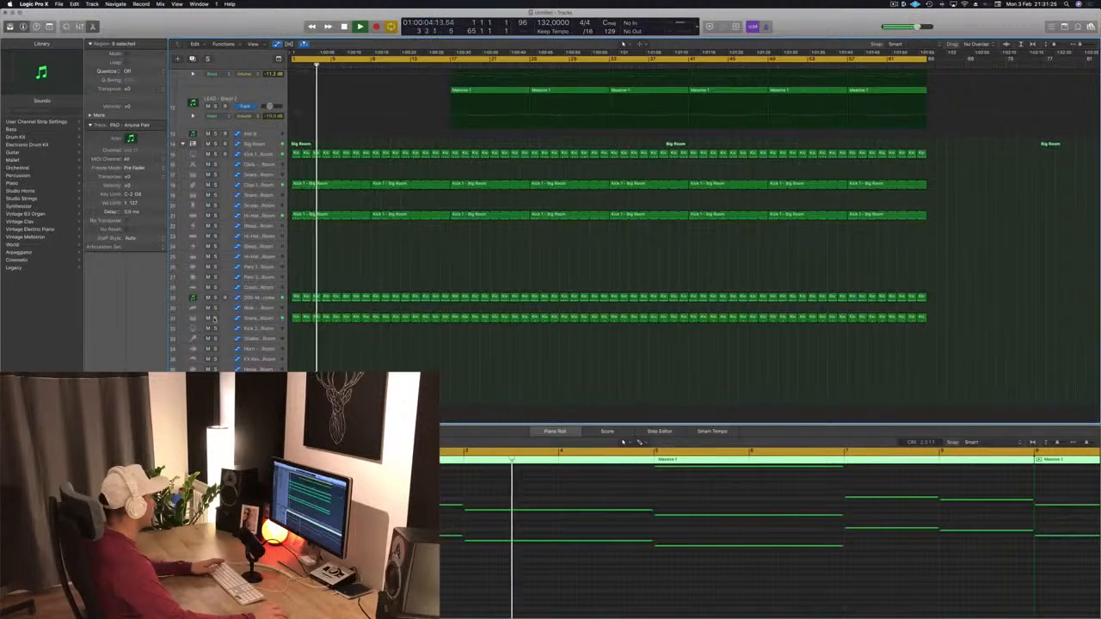
{"action": "left_click", "coordinate": [215, 319]}
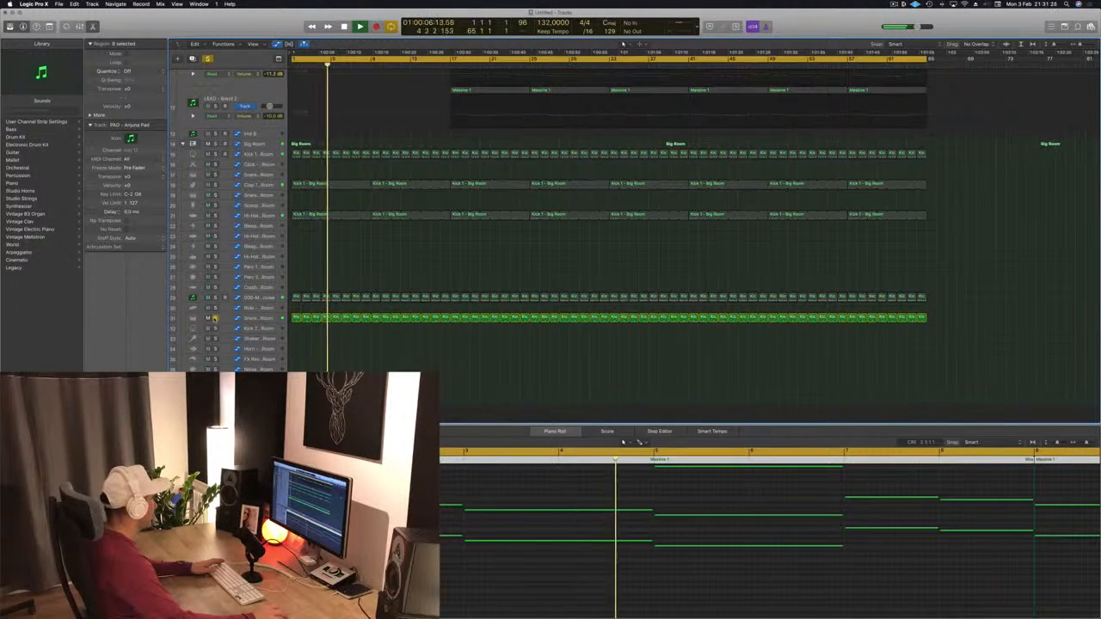
{"action": "left_click", "coordinate": [214, 318]}
{"action": "left_click", "coordinate": [214, 296]}
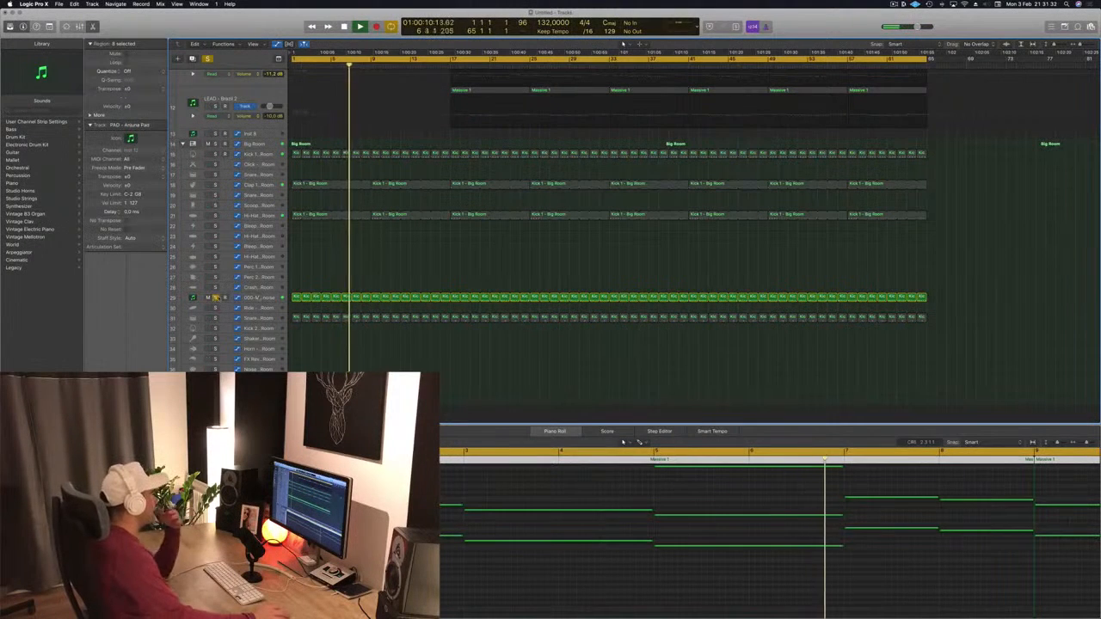
Step: Select the 000-Mega Saw Riser track and audition it soloed from the start
{"action": "left_click", "coordinate": [258, 298]}
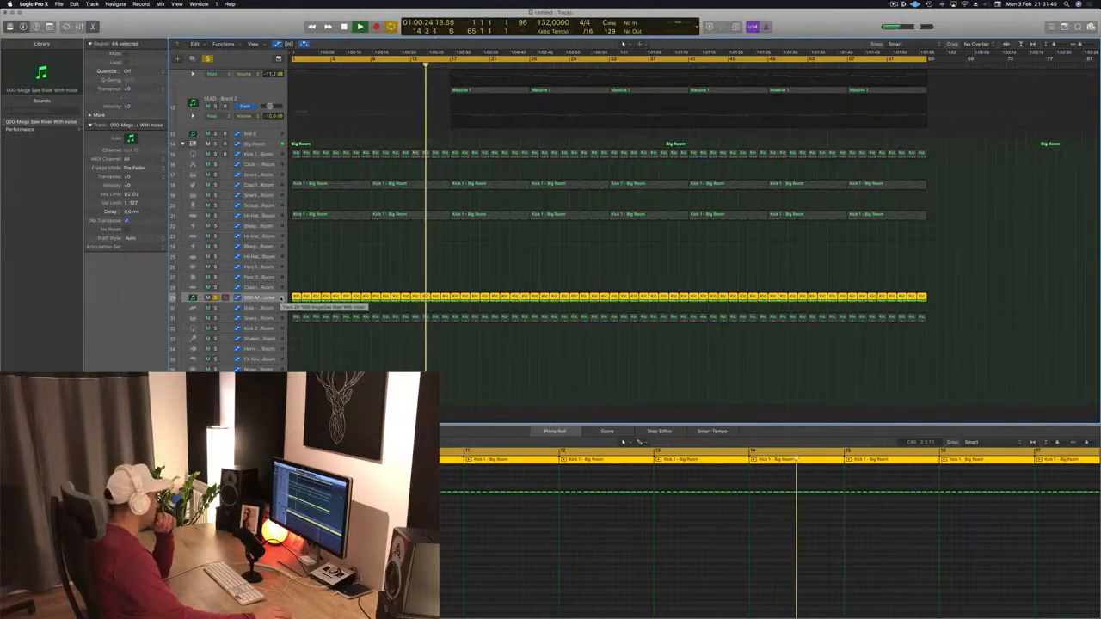
{"action": "key", "text": "space"}
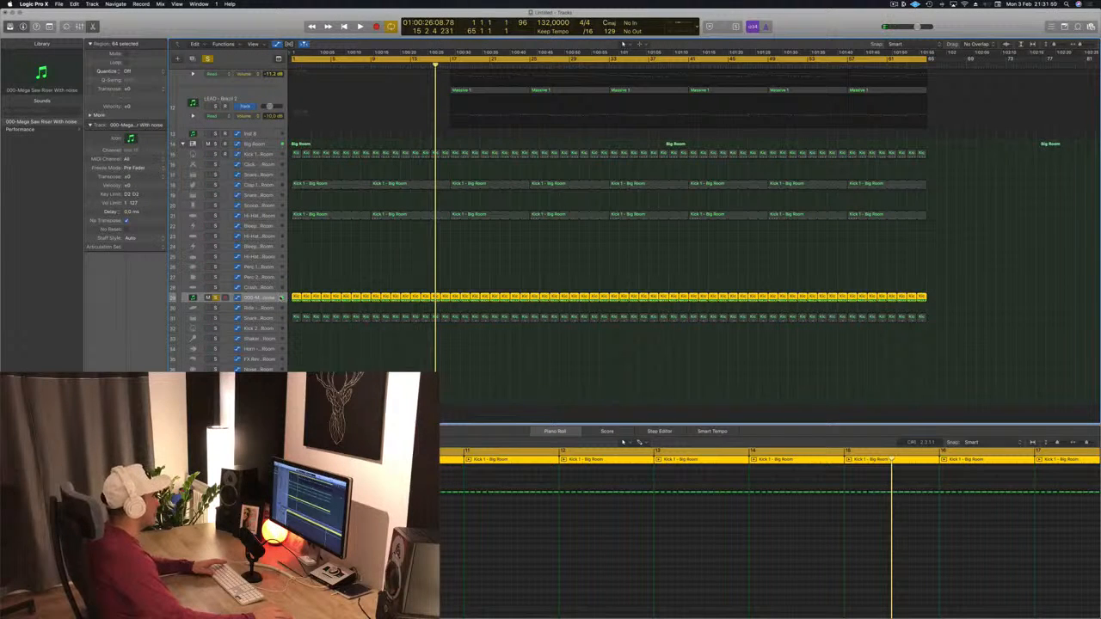
{"action": "key", "text": "Return"}
{"action": "key", "text": "space"}
{"action": "left_click", "coordinate": [215, 299]}
{"action": "key", "text": "space"}
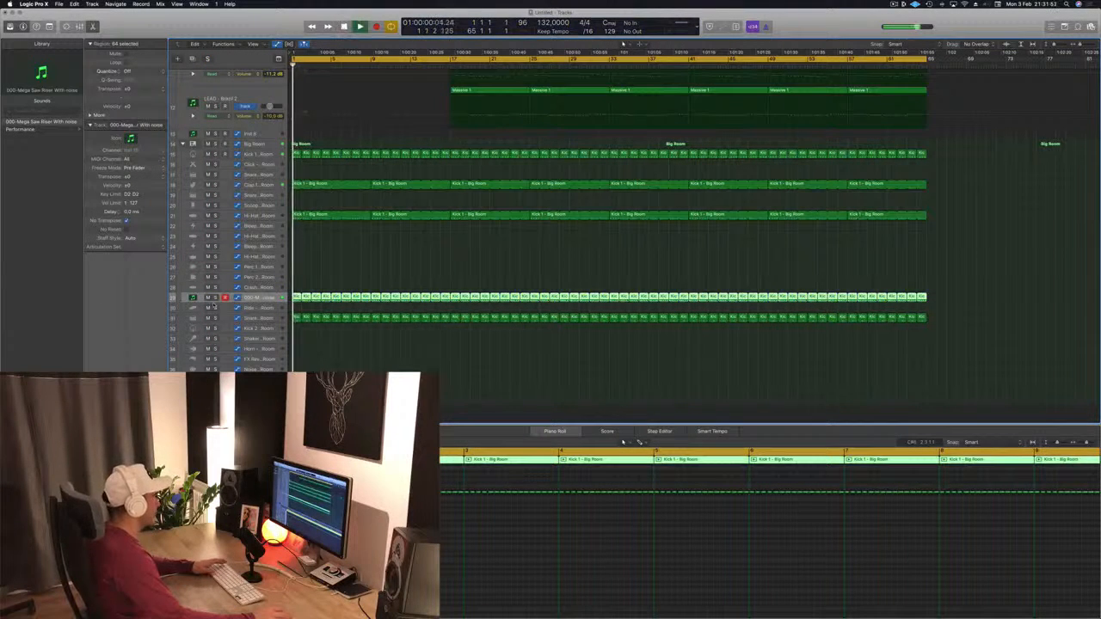
{"action": "key", "text": "Return"}
{"action": "key", "text": "space"}
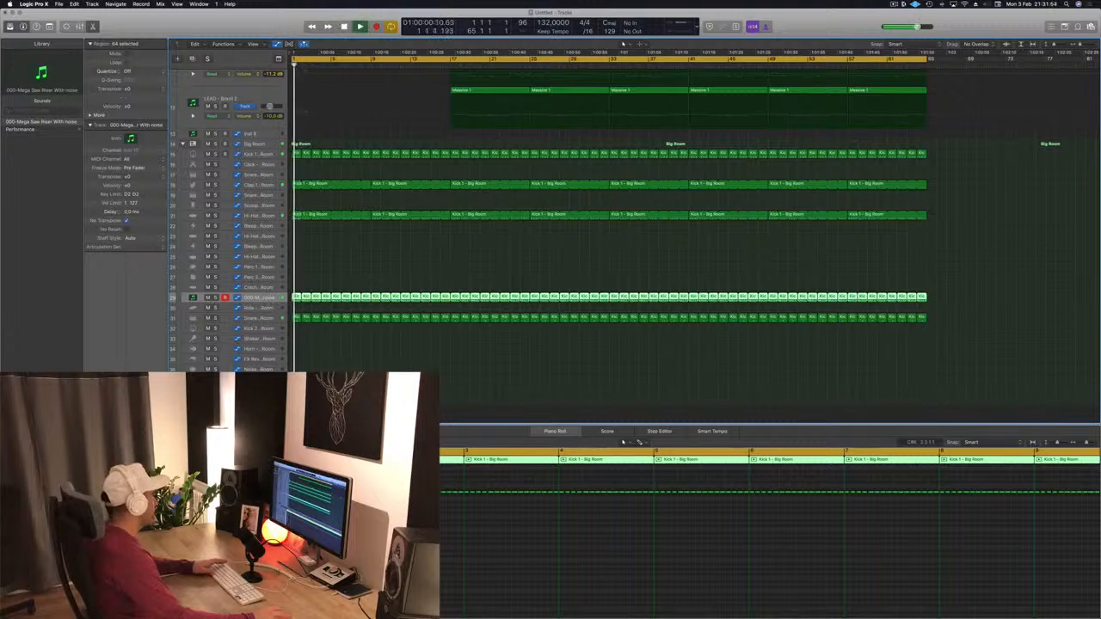
Step: Open the riser track's Sylenth1 plugin to inspect its preset, then close it
{"action": "double_click", "coordinate": [193, 298]}
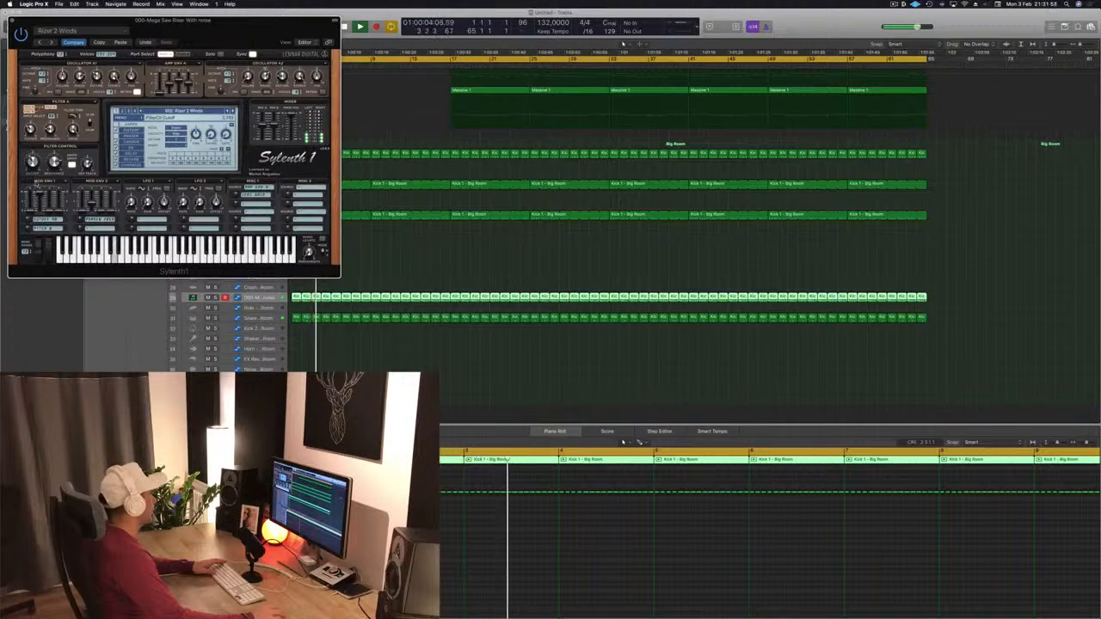
{"action": "key", "text": "y"}
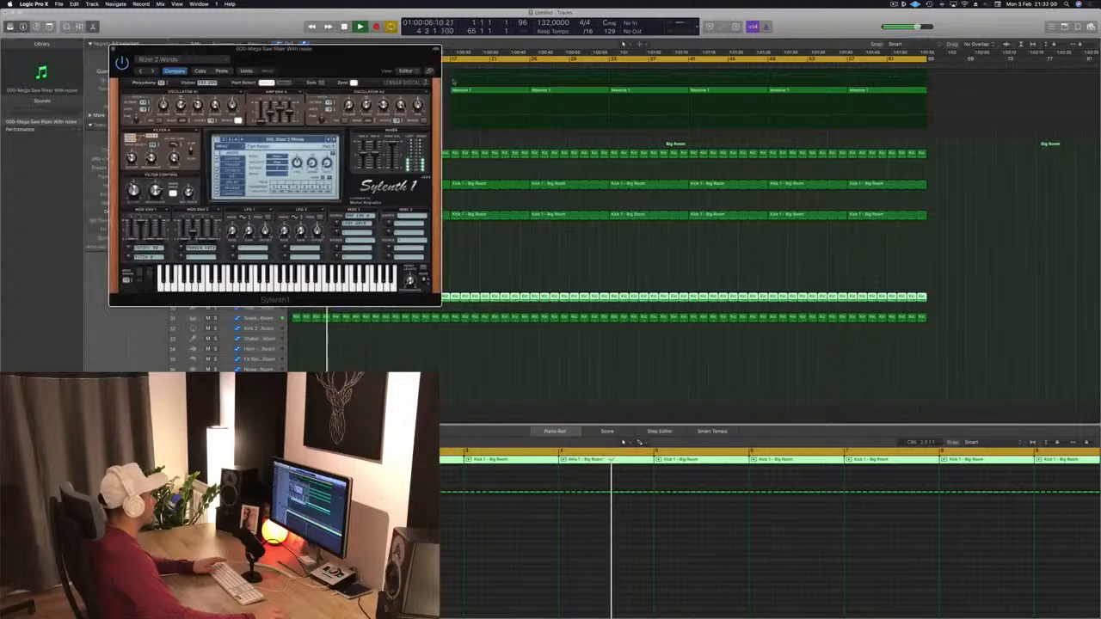
{"action": "left_click_drag", "start_coordinate": [416, 49], "coordinate": [1026, 140]}
{"action": "scroll", "coordinate": [422, 207], "scroll_direction": "up", "scroll_amount": 5}
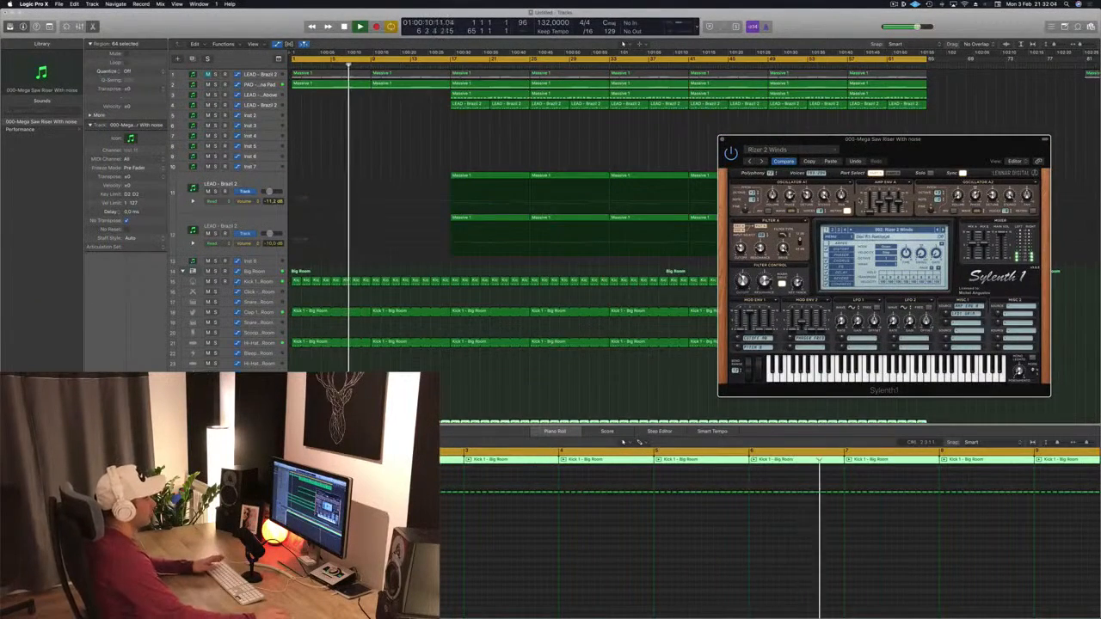
{"action": "left_click_drag", "start_coordinate": [915, 142], "coordinate": [863, 145]}
{"action": "left_click", "coordinate": [669, 142]}
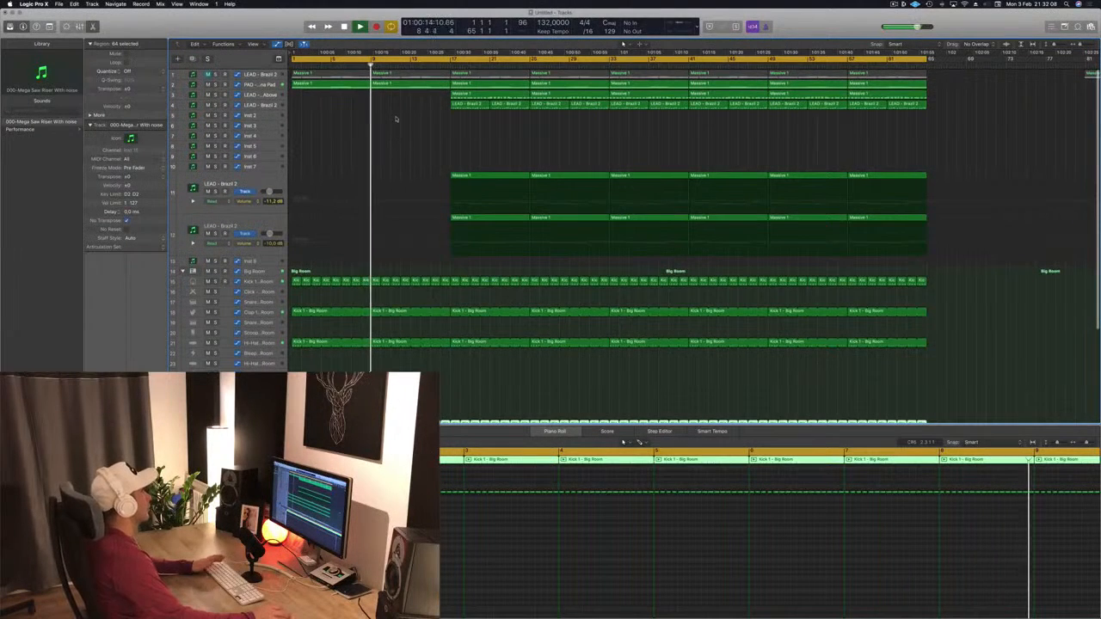
{"action": "key", "text": "Return"}
Step: Copy the first region of the upper large LEAD - Brazil 2 track back to start at bar 9
{"action": "left_click", "coordinate": [505, 156]}
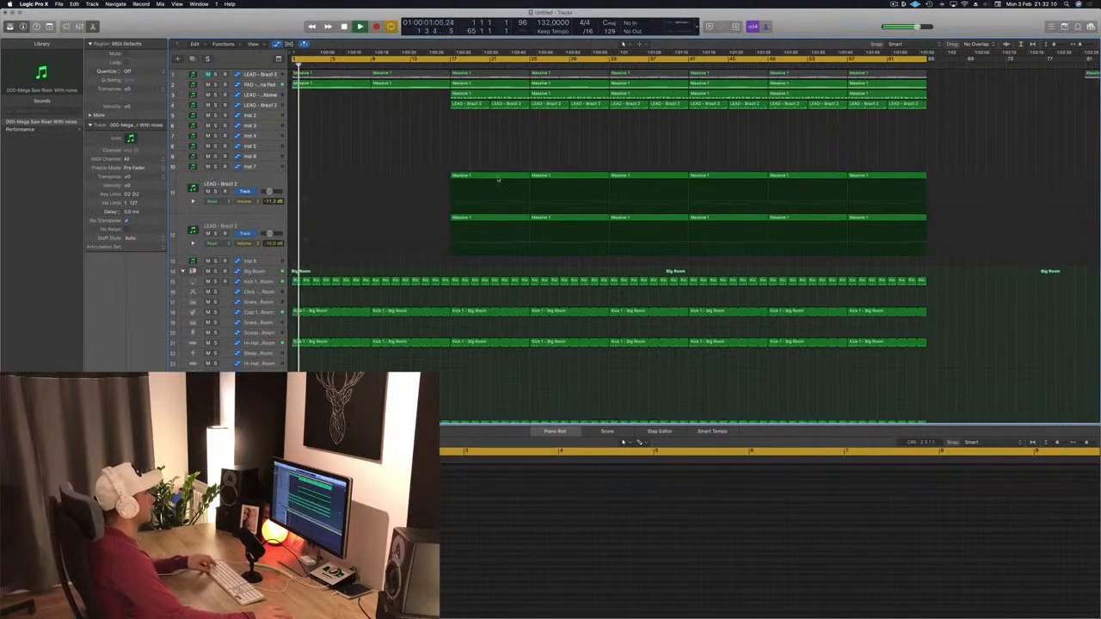
{"action": "left_click_drag", "start_coordinate": [498, 180], "coordinate": [419, 180]}
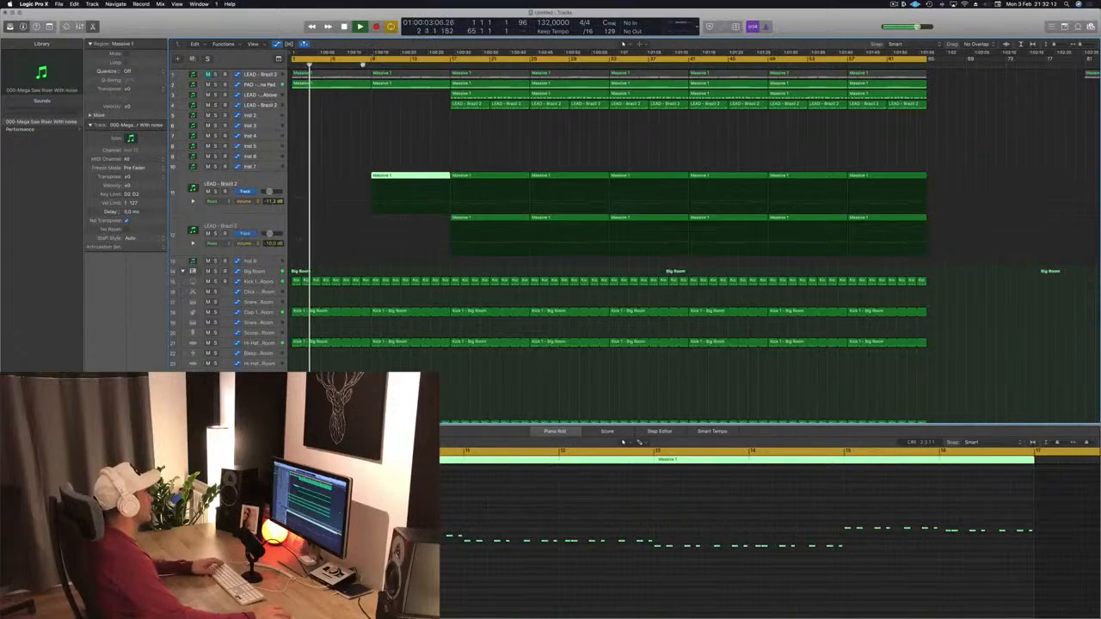
{"action": "left_click", "coordinate": [249, 180]}
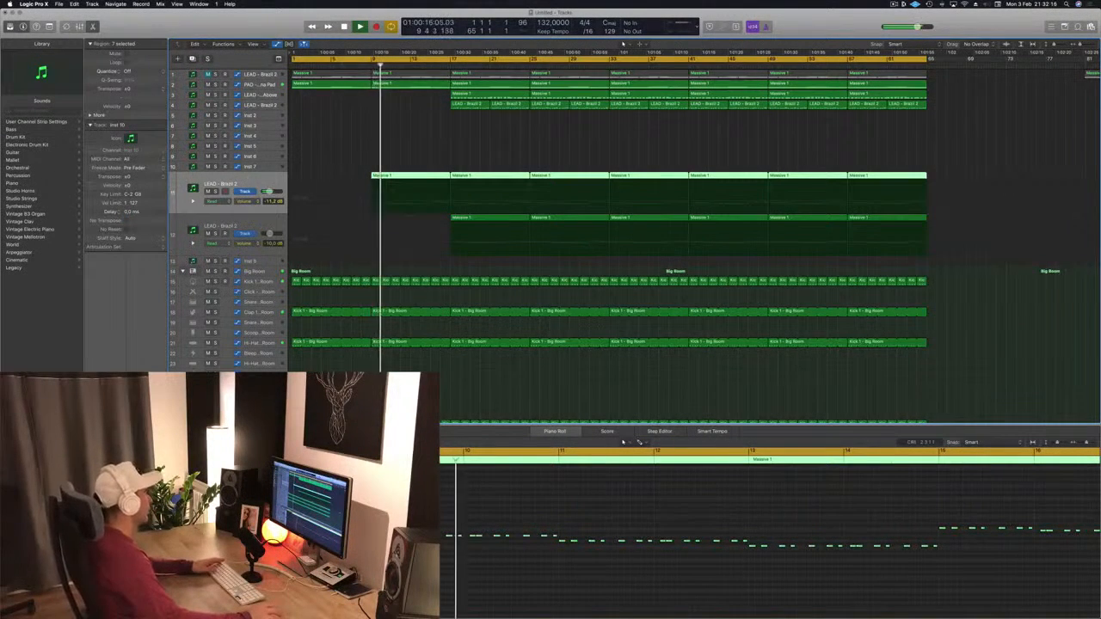
Step: Delete the snare regions between bars 9 and 17 on the lower snare track
{"action": "left_click", "coordinate": [425, 133]}
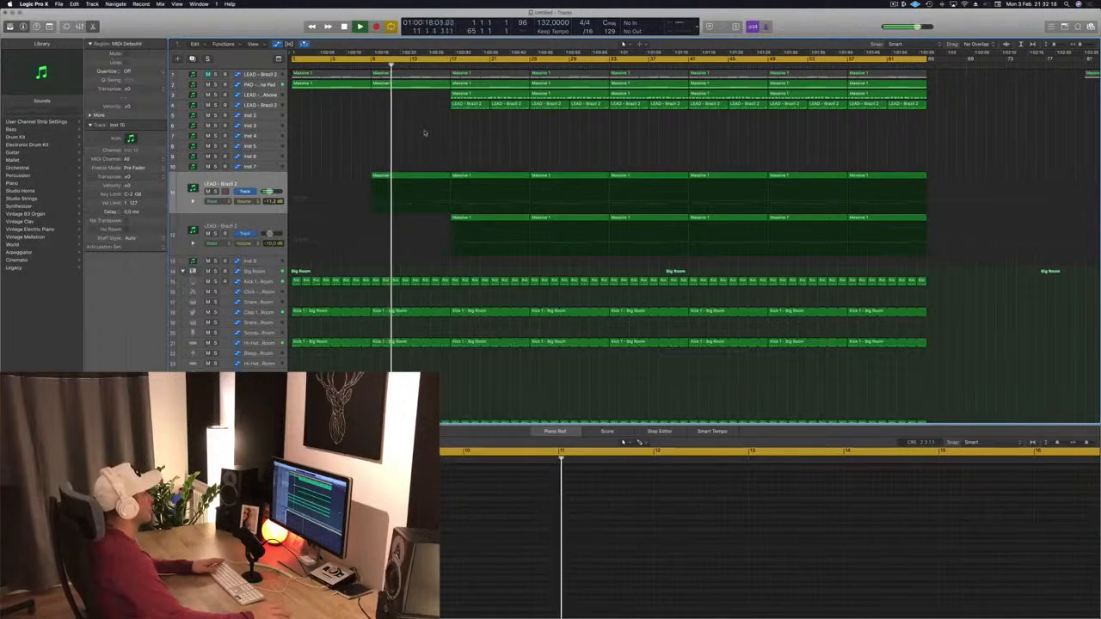
{"action": "scroll", "coordinate": [425, 133], "scroll_direction": "down", "scroll_amount": 3}
{"action": "key", "text": "Return"}
{"action": "scroll", "coordinate": [426, 328], "scroll_direction": "down", "scroll_amount": 5}
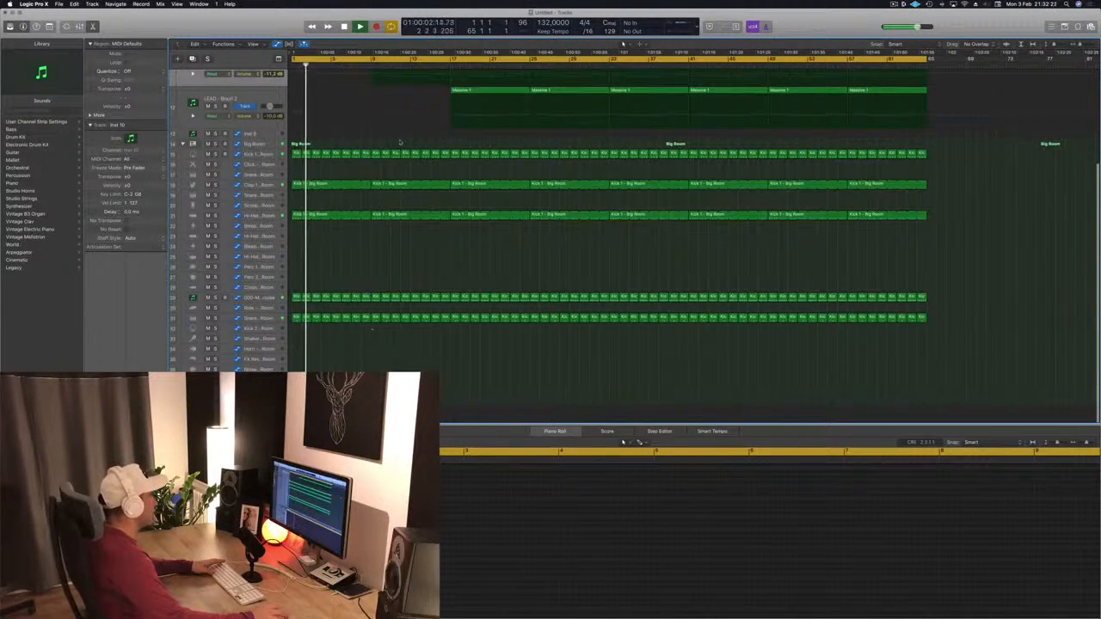
{"action": "left_click_drag", "start_coordinate": [372, 326], "coordinate": [451, 318]}
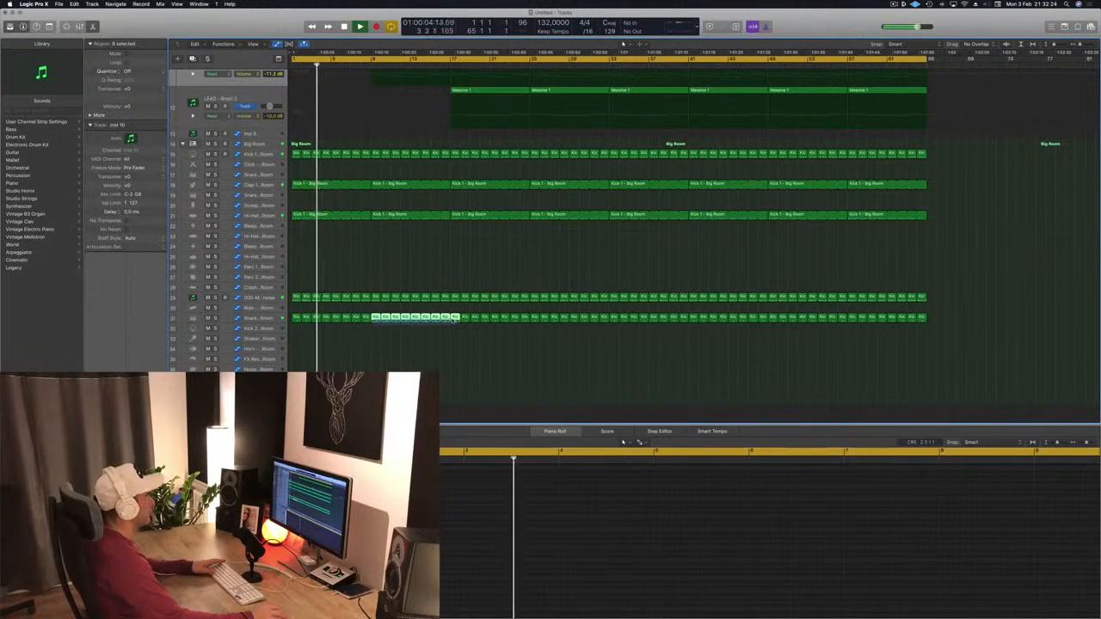
{"action": "key", "text": "Delete"}
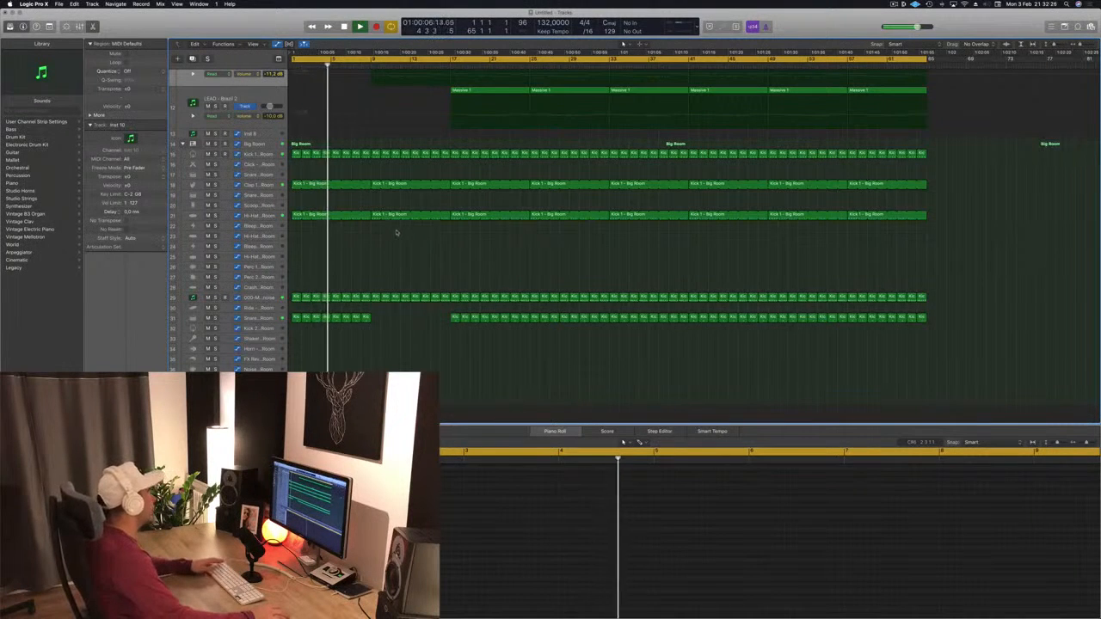
Step: Delete the Kick 1 - Big Room region at bar 9 on the hi-hat track
{"action": "left_click", "coordinate": [374, 215]}
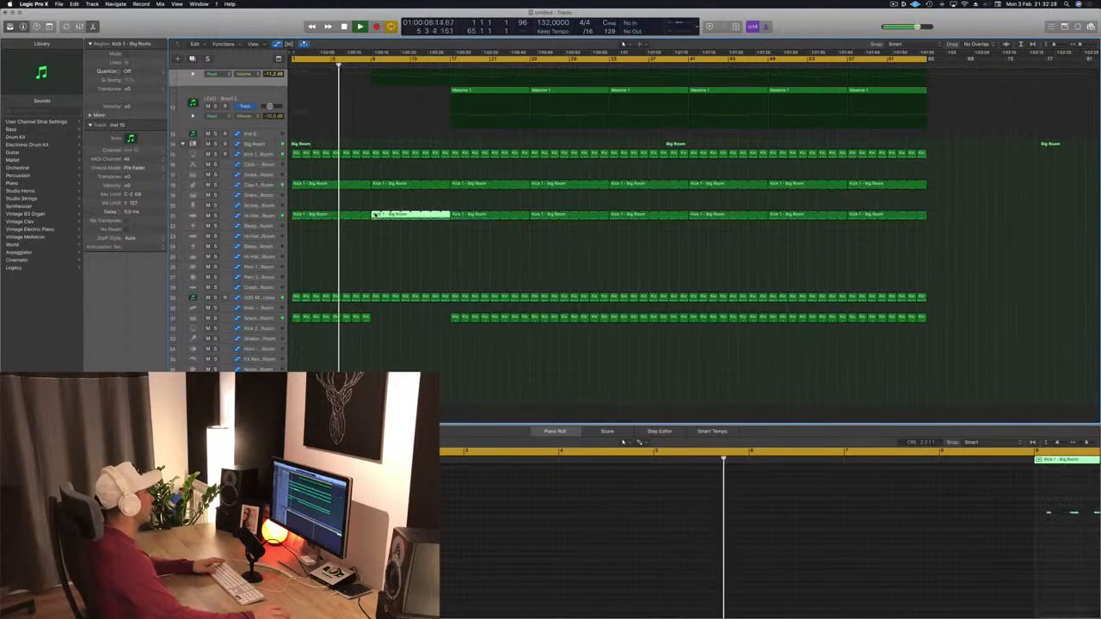
{"action": "key", "text": "Delete"}
{"action": "scroll", "coordinate": [389, 136], "scroll_direction": "up", "scroll_amount": 5}
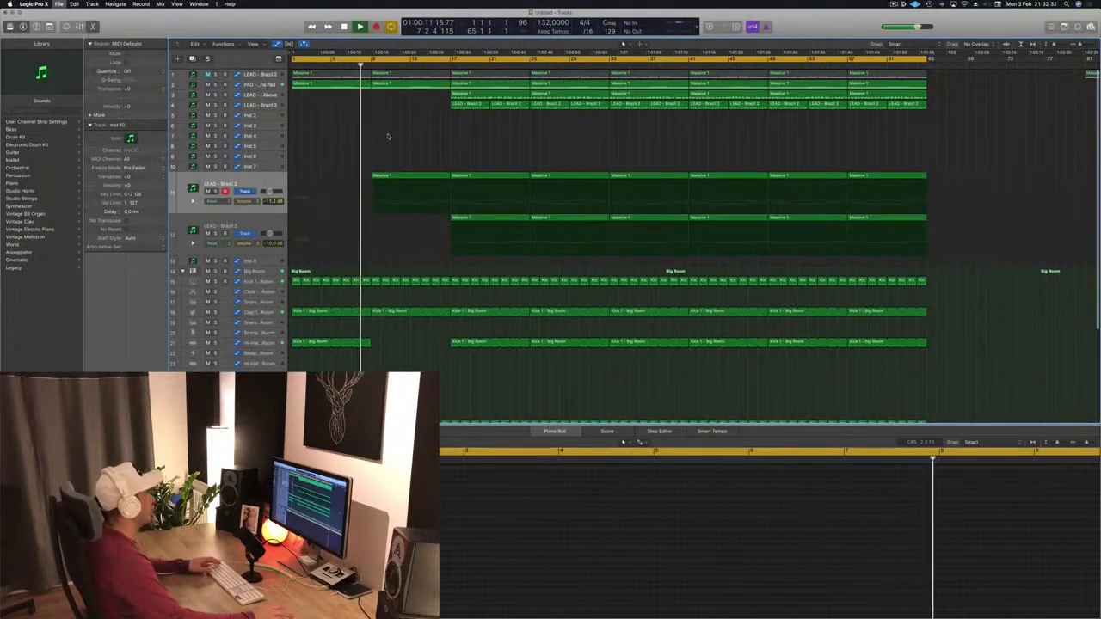
Step: Save the project under its suggested name
{"action": "key", "text": "super+s"}
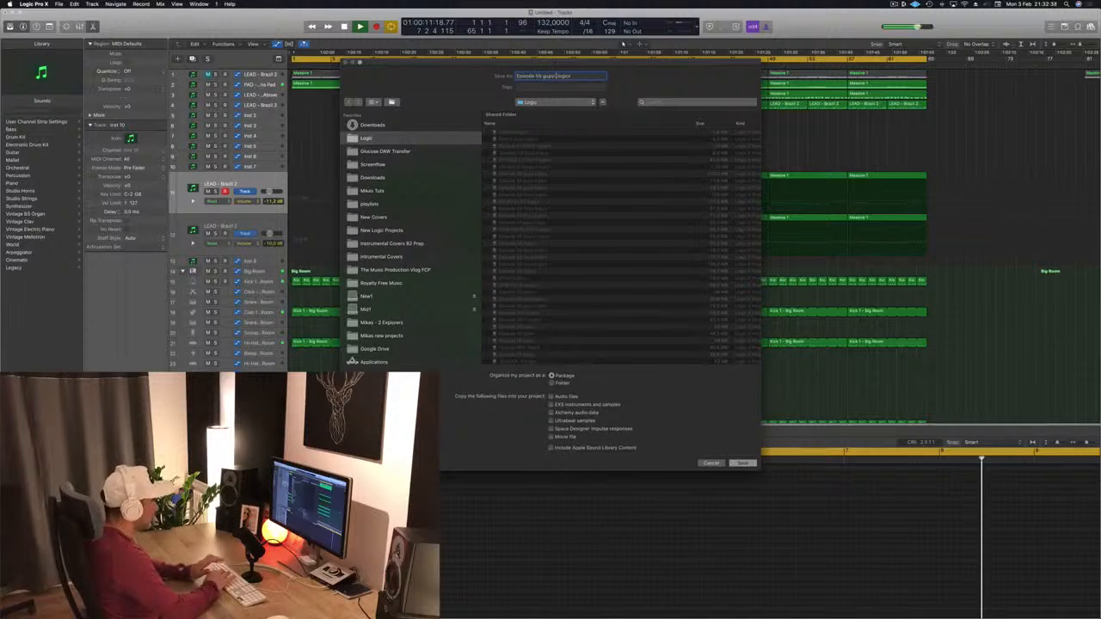
{"action": "key", "text": "Return"}
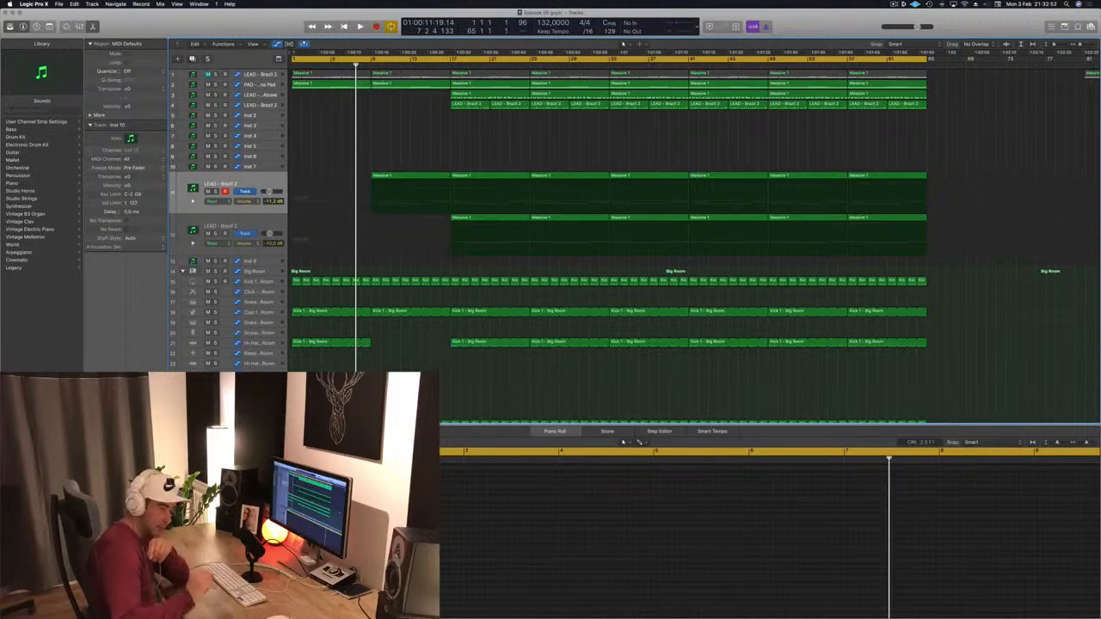
Step: Start playback and display the PAD - Arjuna Pad track's automation lane, enlarged with track zoom
{"action": "key", "text": "space"}
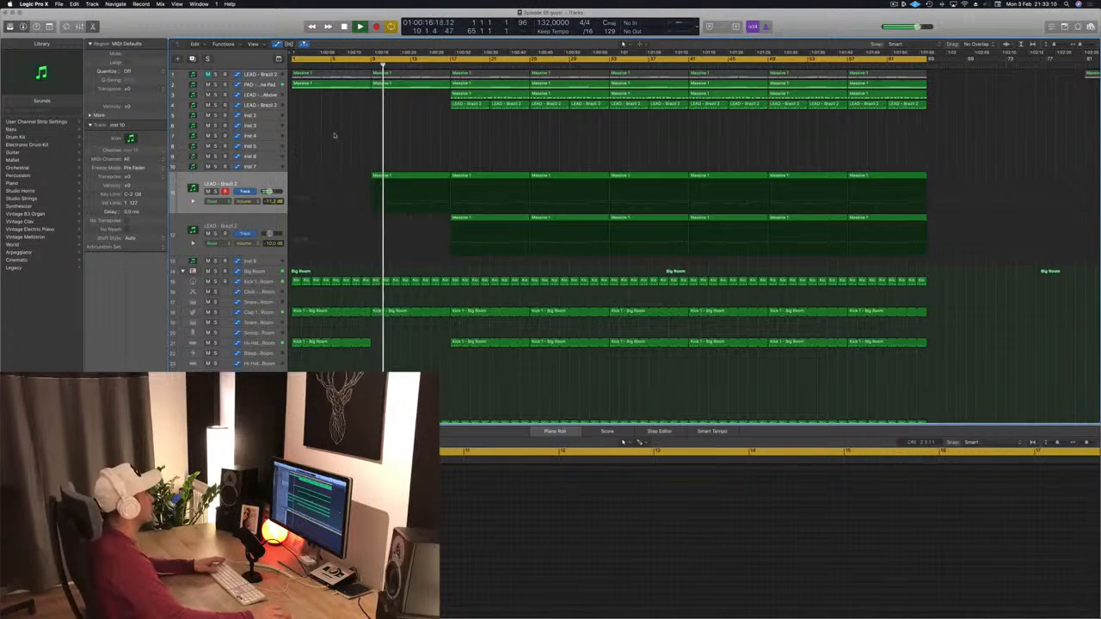
{"action": "left_click", "coordinate": [272, 84]}
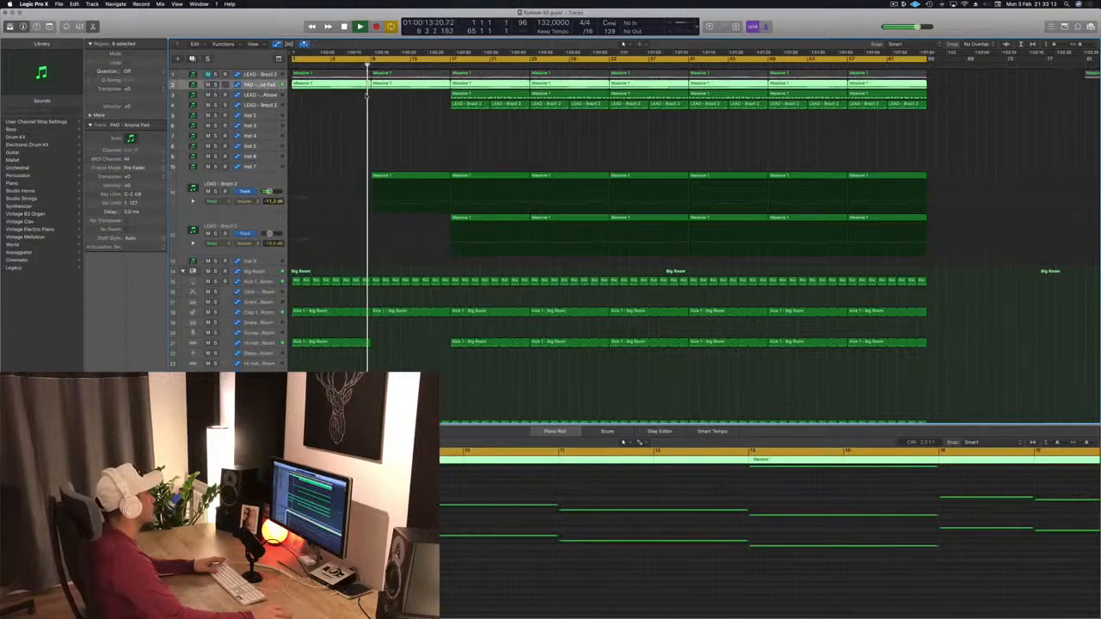
{"action": "key", "text": "a"}
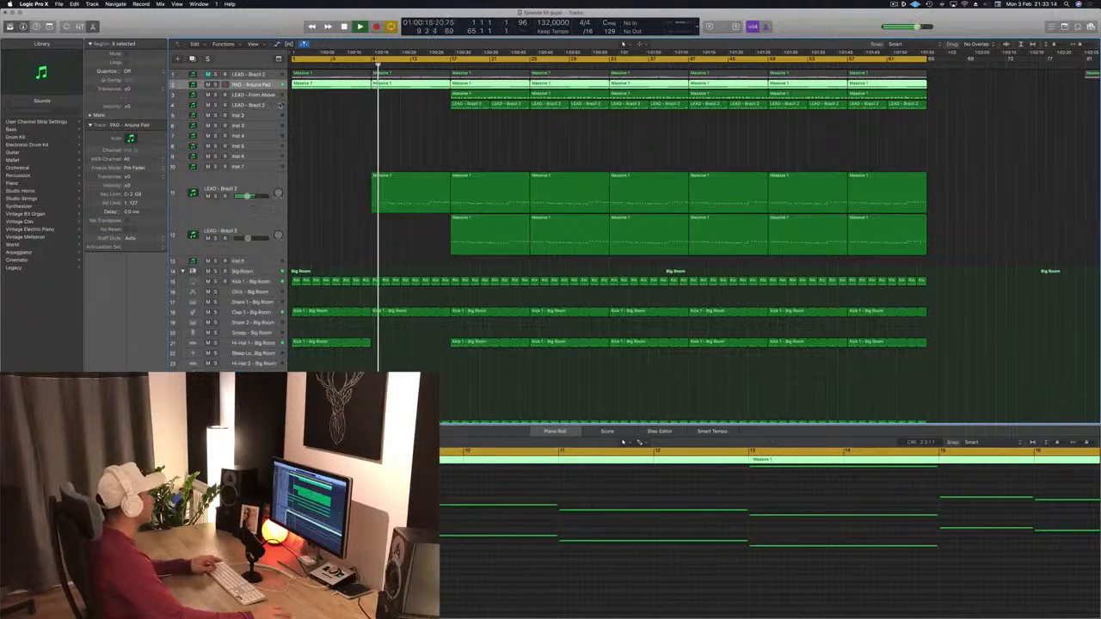
{"action": "key", "text": "a"}
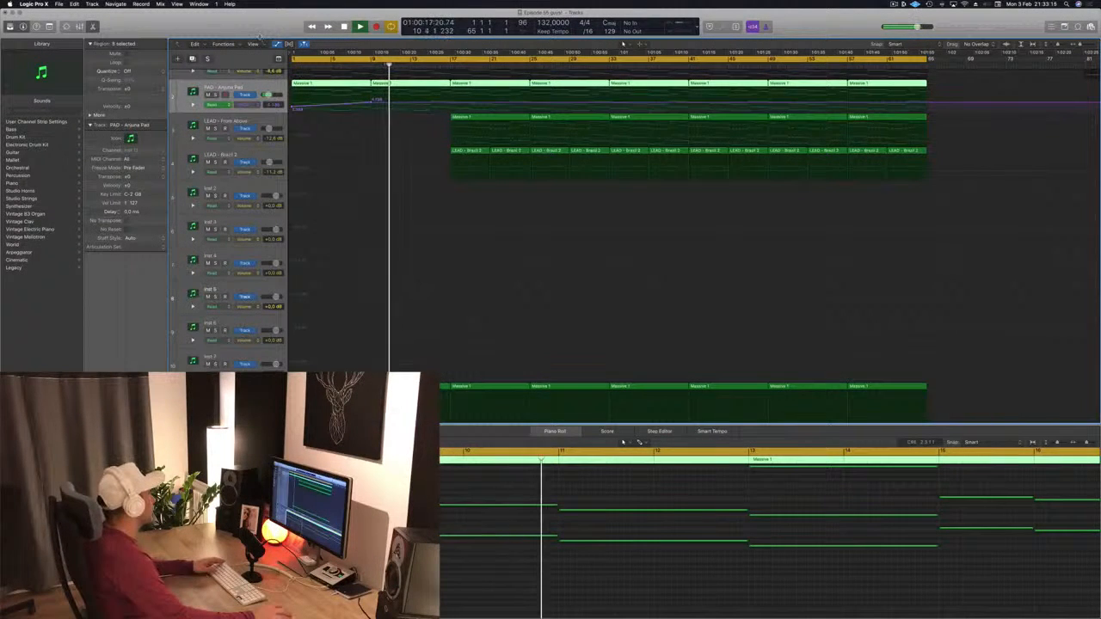
{"action": "key", "text": "ctrl+alt+super+t"}
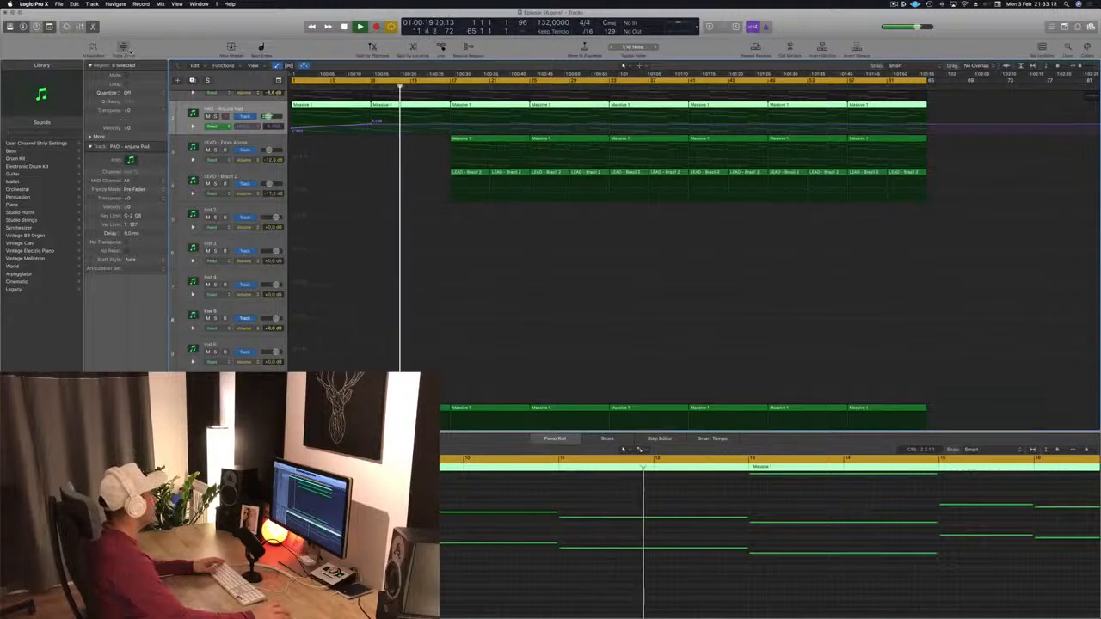
{"action": "left_click", "coordinate": [124, 48]}
Step: Drop the pad's automation line sharply at bar 9 to create a step
{"action": "scroll", "coordinate": [382, 263], "scroll_direction": "up", "scroll_amount": 2}
{"action": "scroll", "coordinate": [383, 261], "scroll_direction": "down", "scroll_amount": 5}
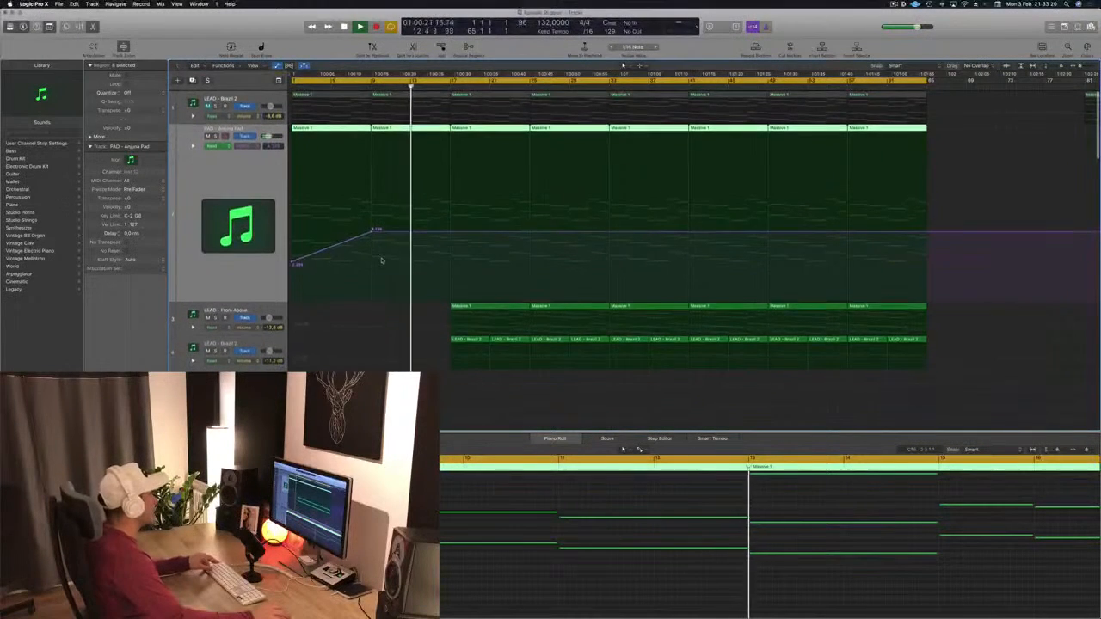
{"action": "key", "text": "Return"}
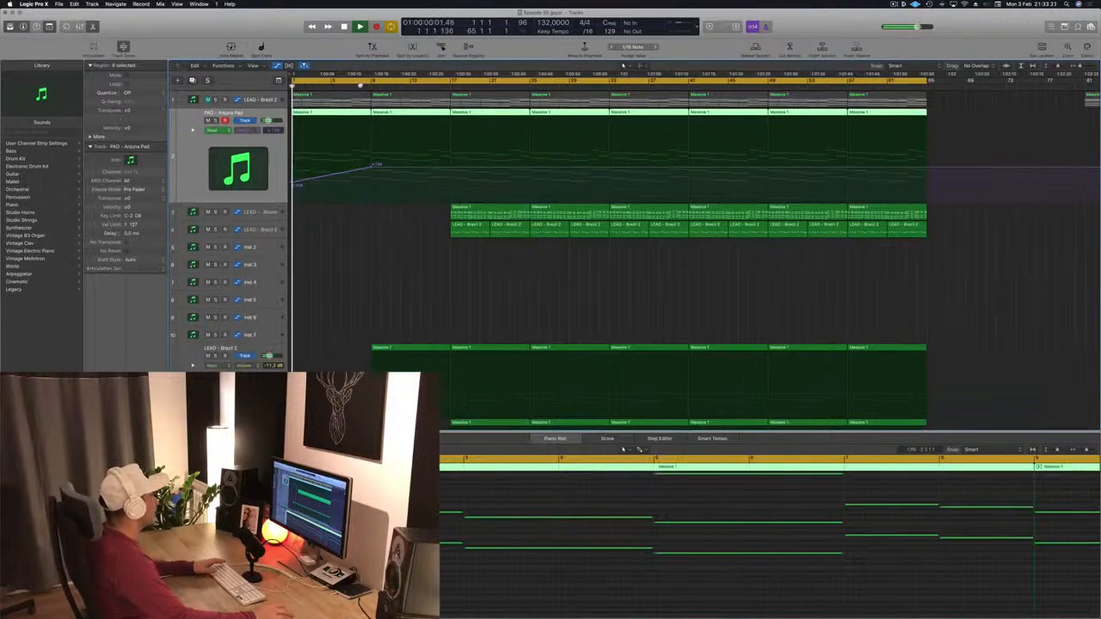
{"action": "left_click_drag", "start_coordinate": [372, 168], "coordinate": [374, 178]}
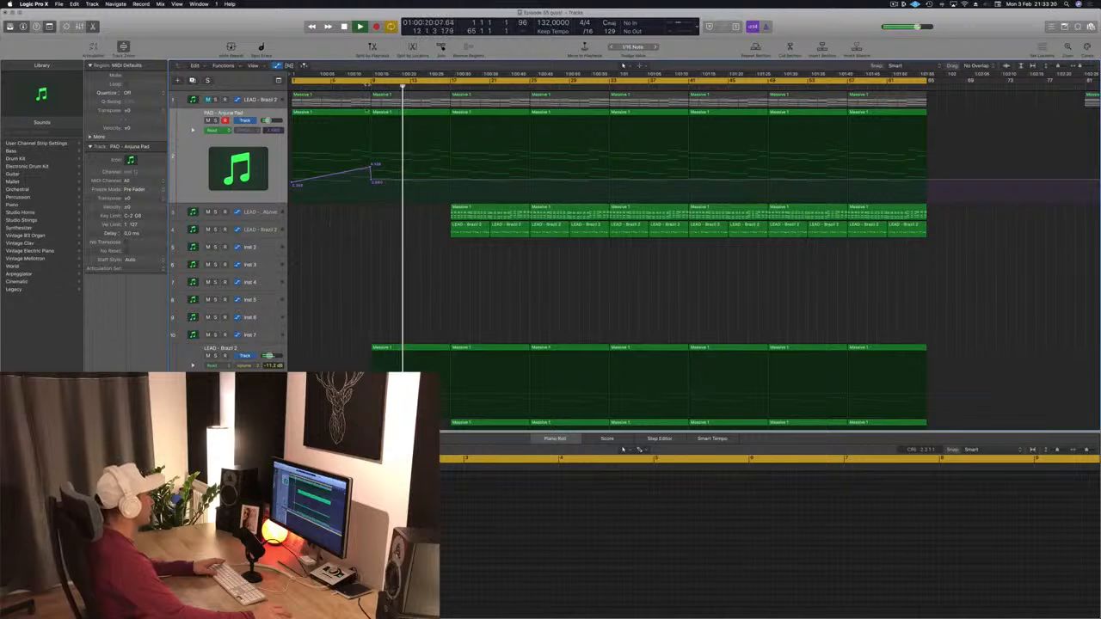
Step: Delete the bar-9 region on the clap track
{"action": "scroll", "coordinate": [405, 214], "scroll_direction": "down", "scroll_amount": 10}
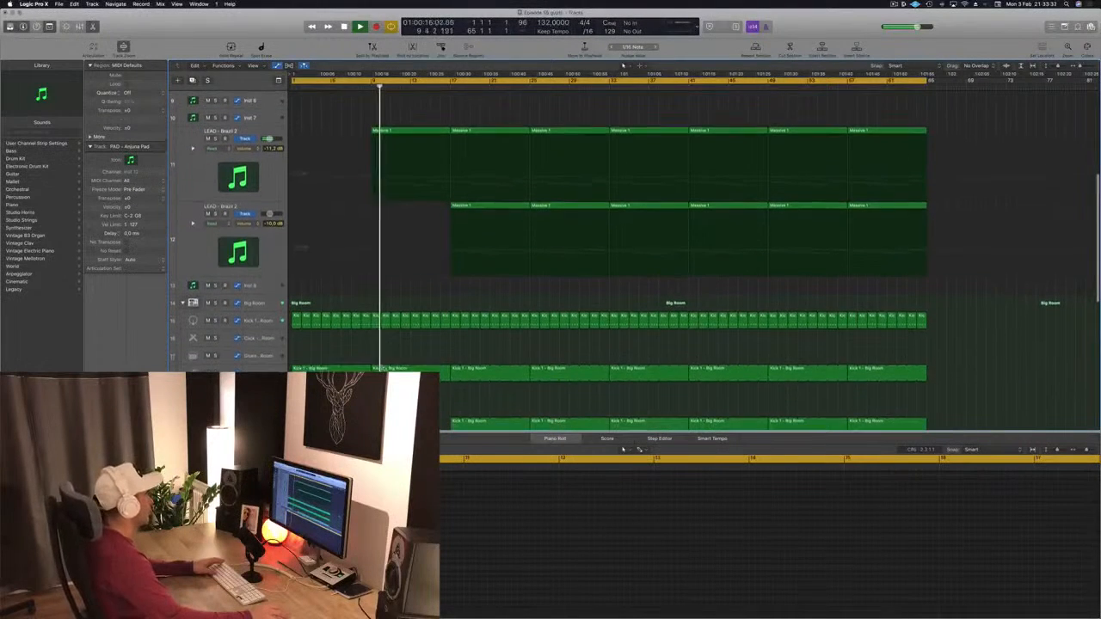
{"action": "left_click", "coordinate": [406, 370]}
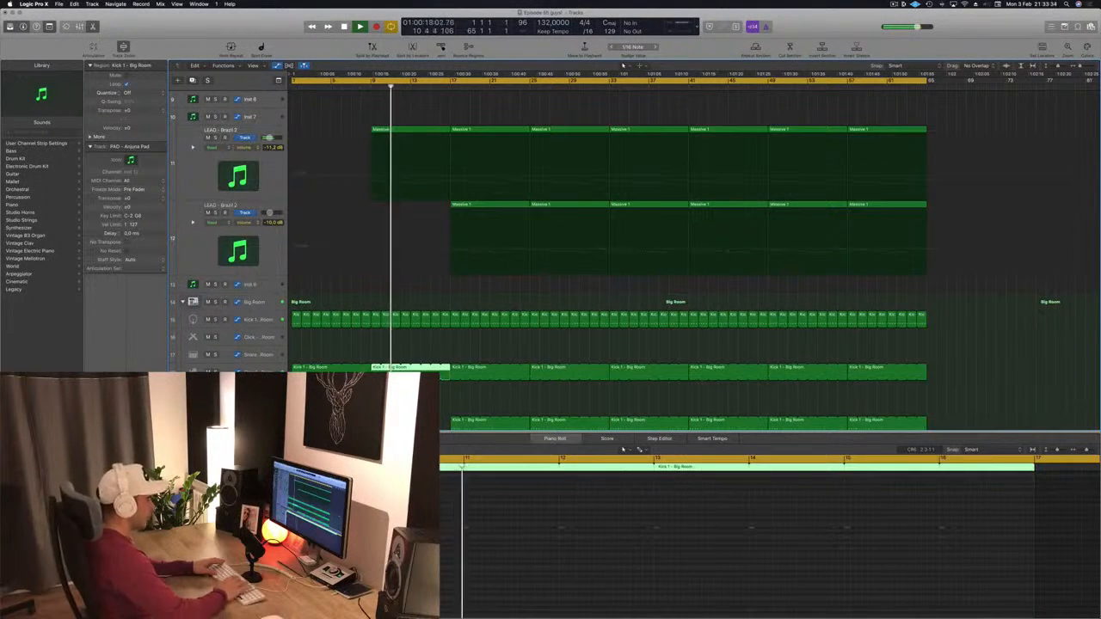
{"action": "key", "text": "Delete"}
{"action": "scroll", "coordinate": [419, 237], "scroll_direction": "up", "scroll_amount": 10}
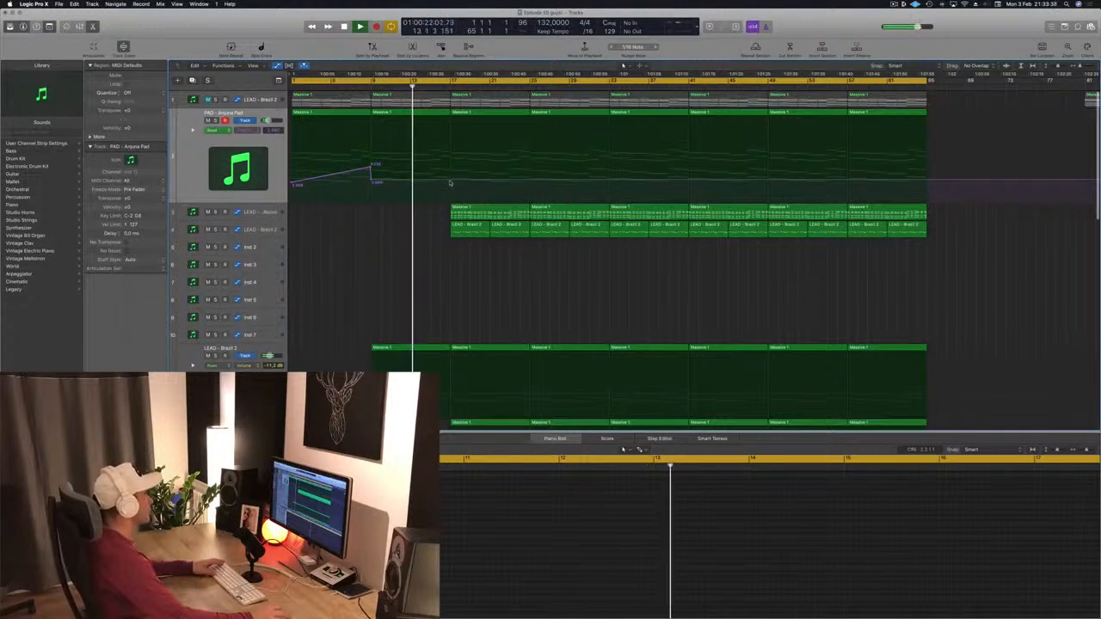
Step: Raise the pad's automation point at bar 17 and return to the start
{"action": "left_click", "coordinate": [450, 180]}
{"action": "left_click_drag", "start_coordinate": [450, 179], "coordinate": [450, 163]}
{"action": "key", "text": "Return"}
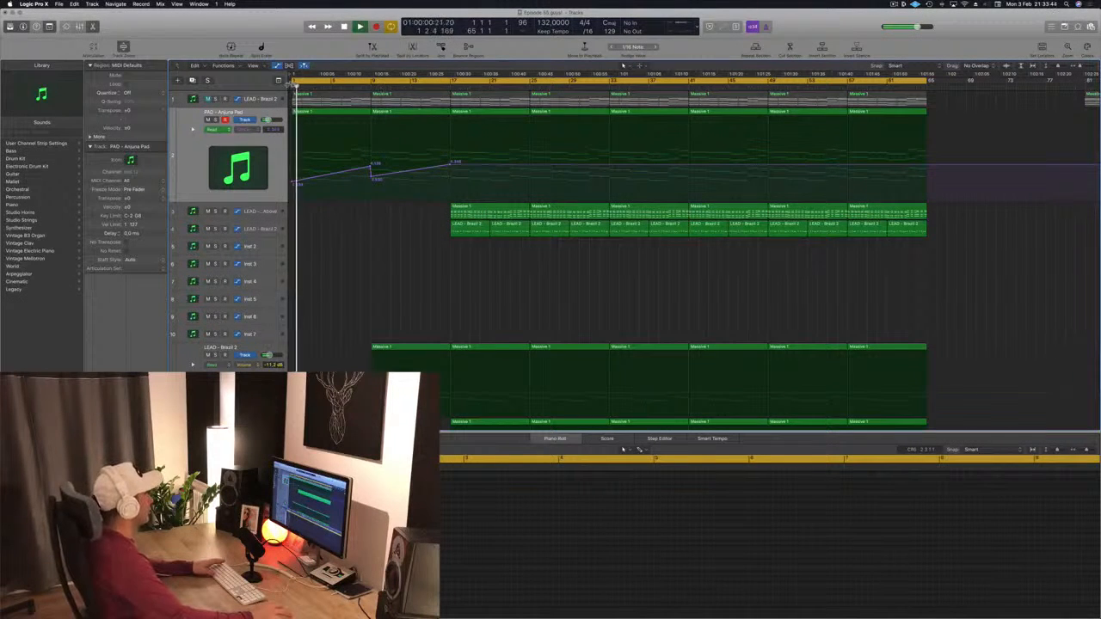
Step: Move the cycle region to start at bar 9 and restart playback
{"action": "scroll", "coordinate": [291, 83], "scroll_direction": "down", "scroll_amount": 1}
{"action": "left_click_drag", "start_coordinate": [294, 81], "coordinate": [372, 88]}
{"action": "scroll", "coordinate": [430, 267], "scroll_direction": "down", "scroll_amount": 3}
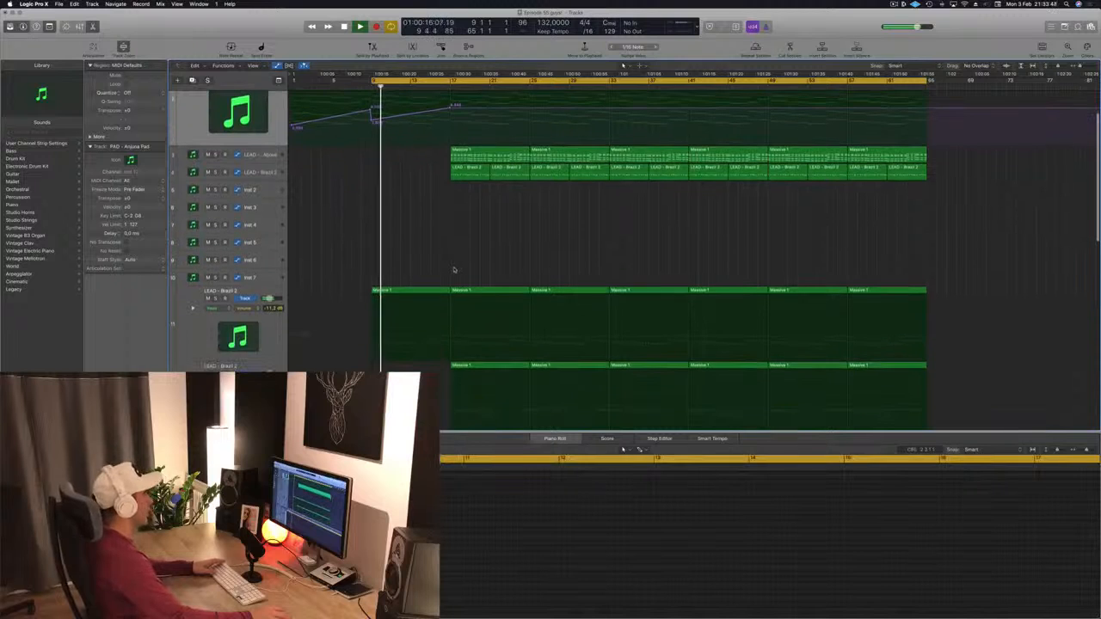
{"action": "scroll", "coordinate": [447, 273], "scroll_direction": "up", "scroll_amount": 3}
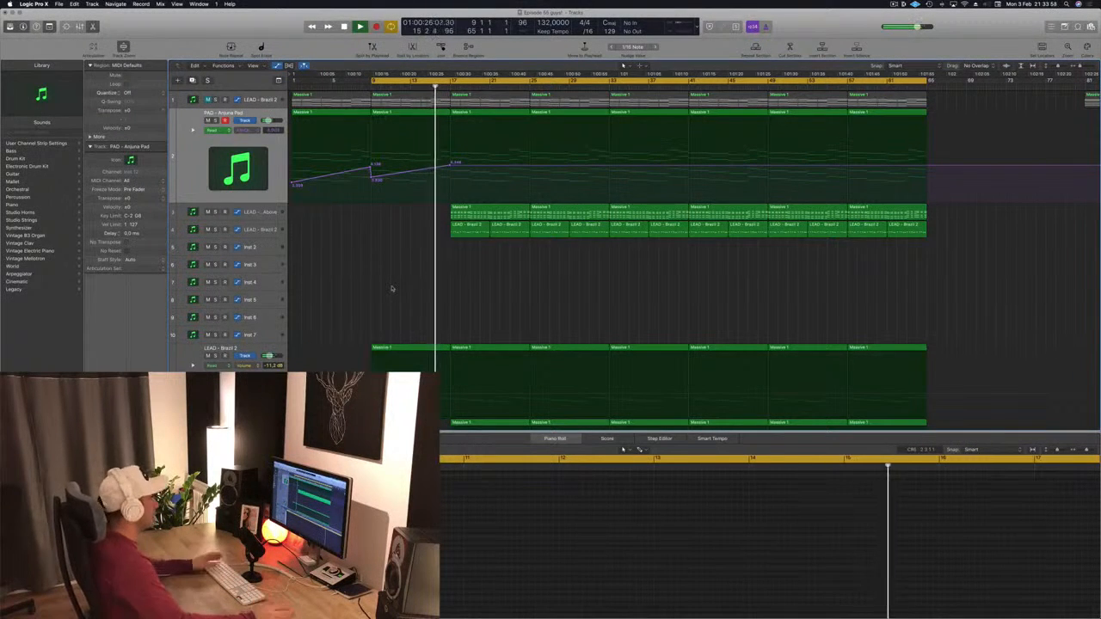
{"action": "key", "text": "space"}
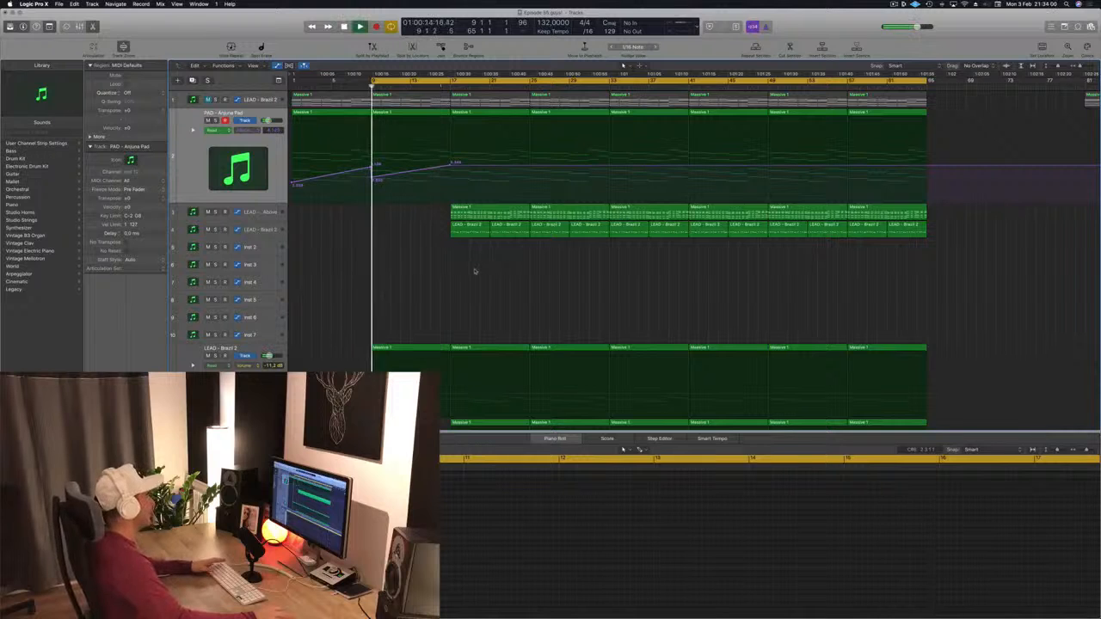
Step: Delete the LEAD regions on the two upper lead tracks between bars 17 and 25
{"action": "left_click_drag", "start_coordinate": [426, 209], "coordinate": [514, 226]}
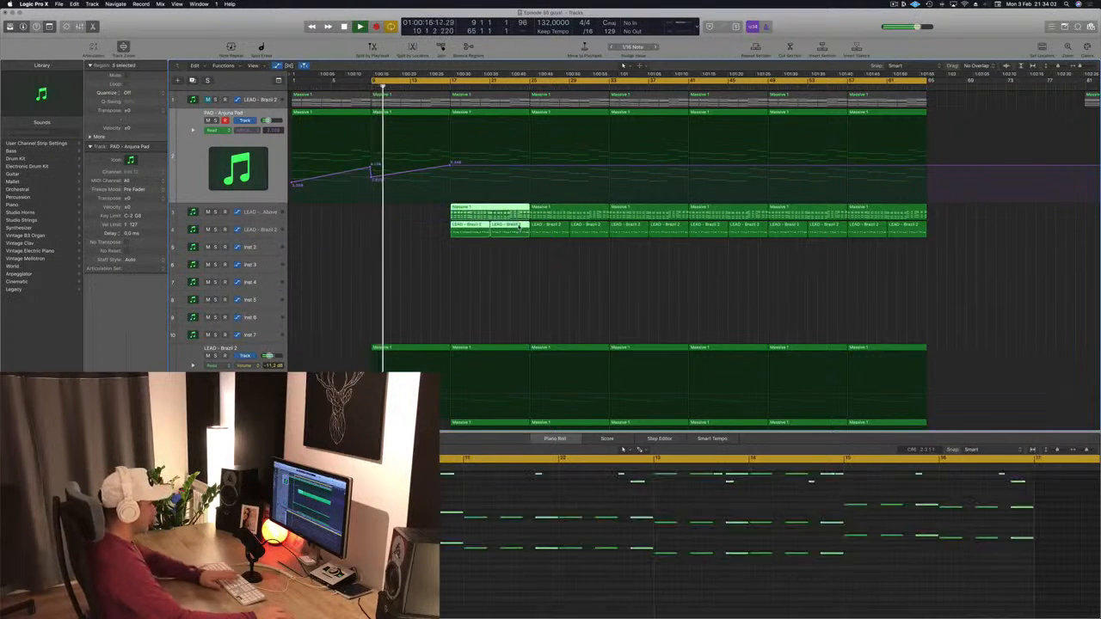
{"action": "key", "text": "Delete"}
{"action": "scroll", "coordinate": [510, 247], "scroll_direction": "down", "scroll_amount": 5}
{"action": "scroll", "coordinate": [510, 247], "scroll_direction": "down", "scroll_amount": 8}
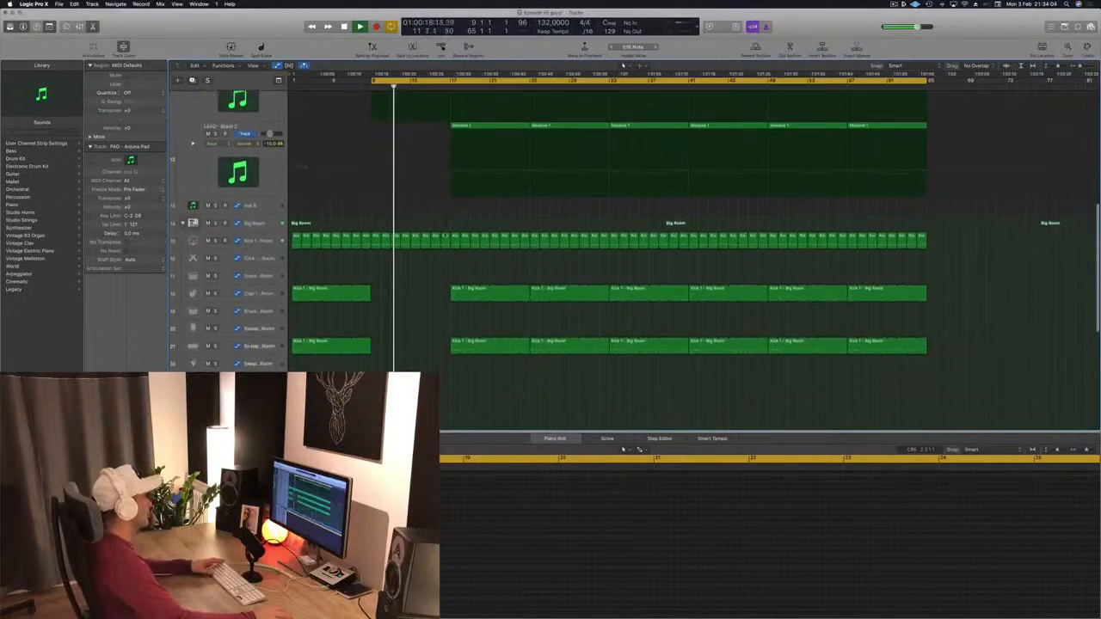
{"action": "scroll", "coordinate": [434, 259], "scroll_direction": "up", "scroll_amount": 5}
{"action": "scroll", "coordinate": [432, 222], "scroll_direction": "up", "scroll_amount": 1}
Step: Drop the pad's automation sharply at bar 17 to create a second step
{"action": "key", "text": "super+Right"}
{"action": "scroll", "coordinate": [430, 177], "scroll_direction": "up", "scroll_amount": 8}
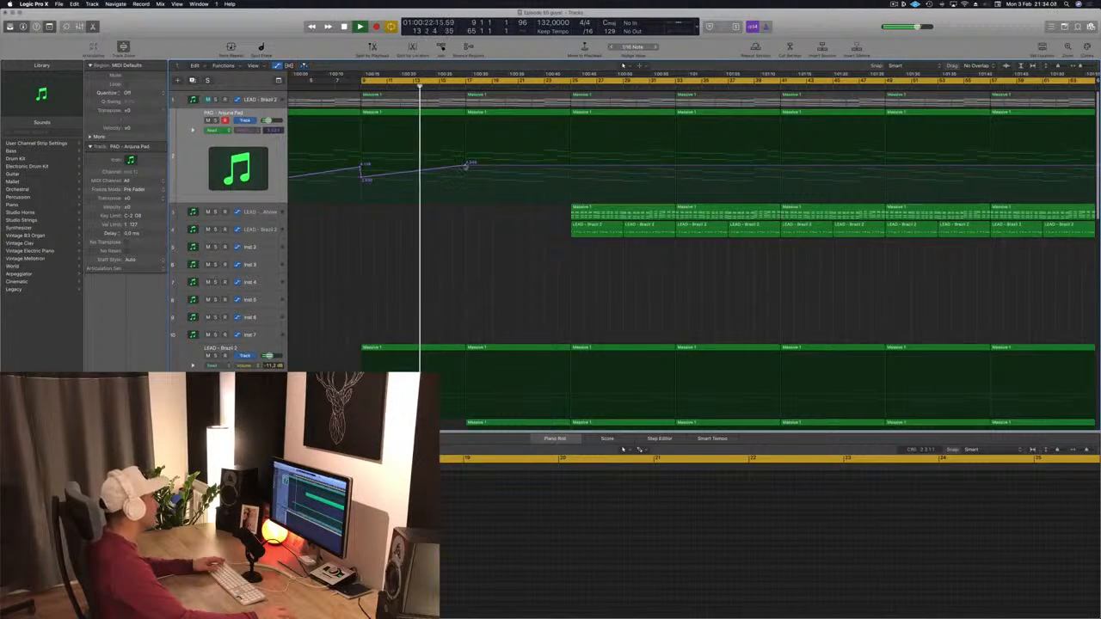
{"action": "left_click_drag", "start_coordinate": [465, 164], "coordinate": [472, 180]}
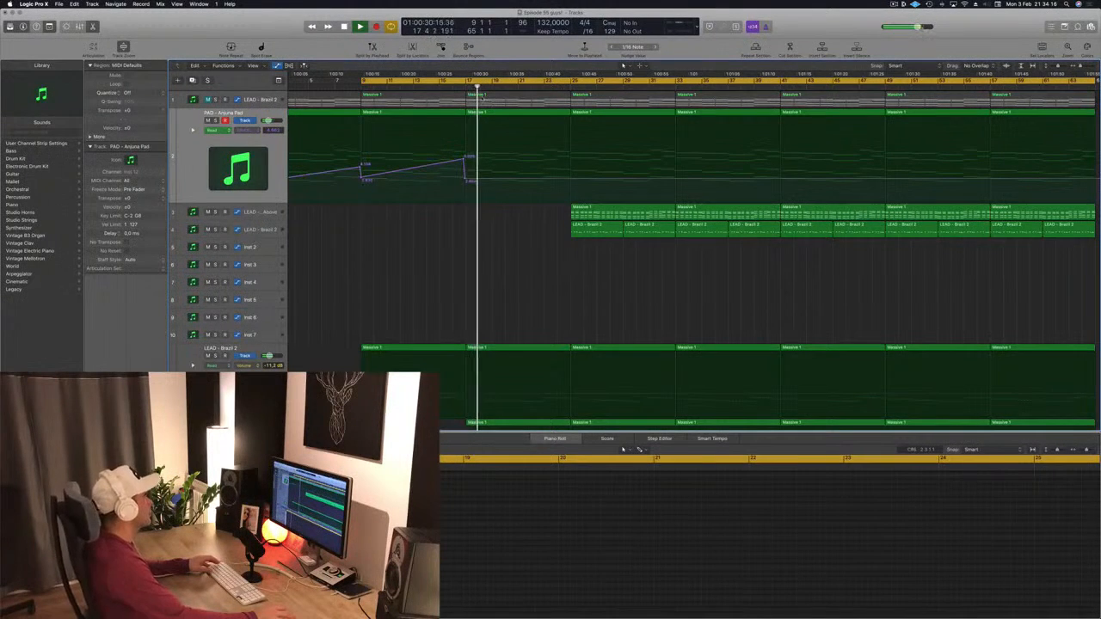
Step: Copy the LEAD - From Above region from bar 25 back to start at bar 17
{"action": "scroll", "coordinate": [450, 133], "scroll_direction": "down", "scroll_amount": 10}
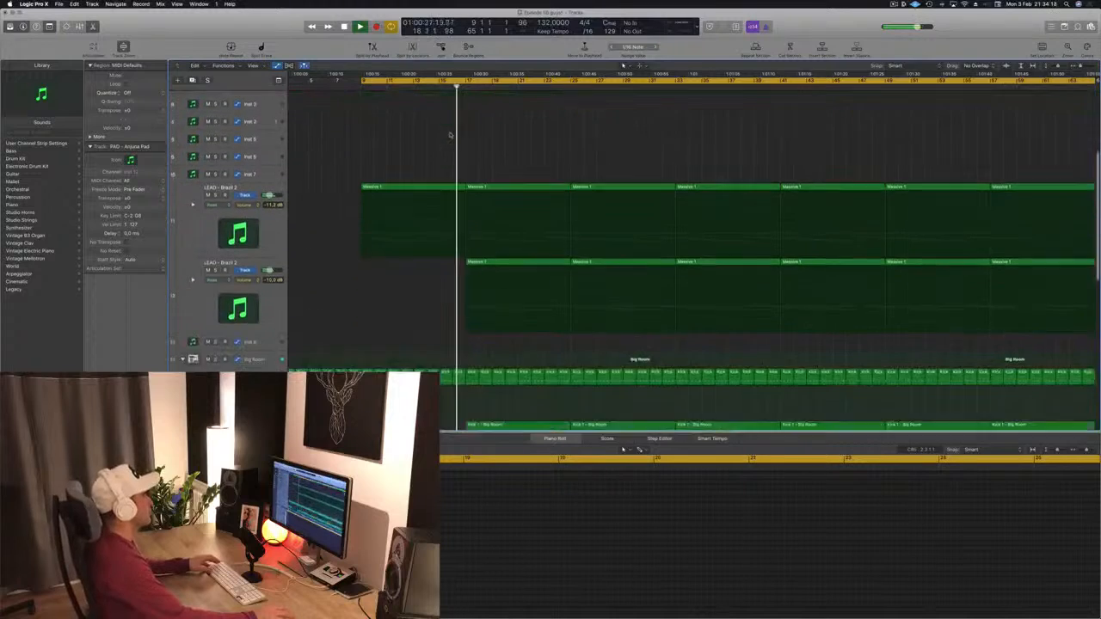
{"action": "scroll", "coordinate": [445, 260], "scroll_direction": "down", "scroll_amount": 1}
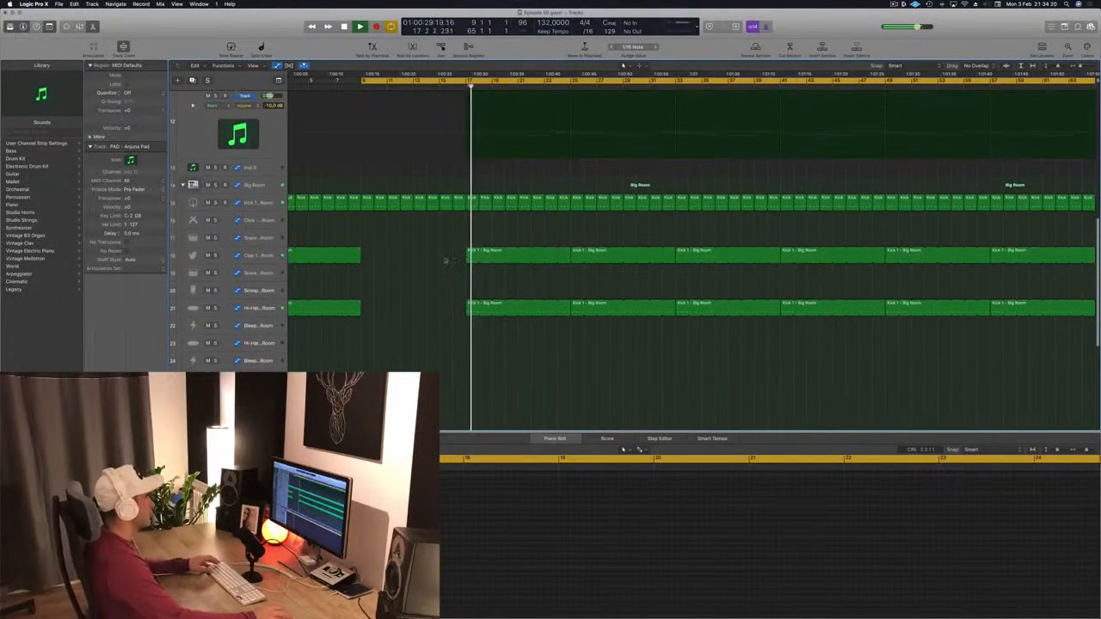
{"action": "scroll", "coordinate": [448, 260], "scroll_direction": "up", "scroll_amount": 10}
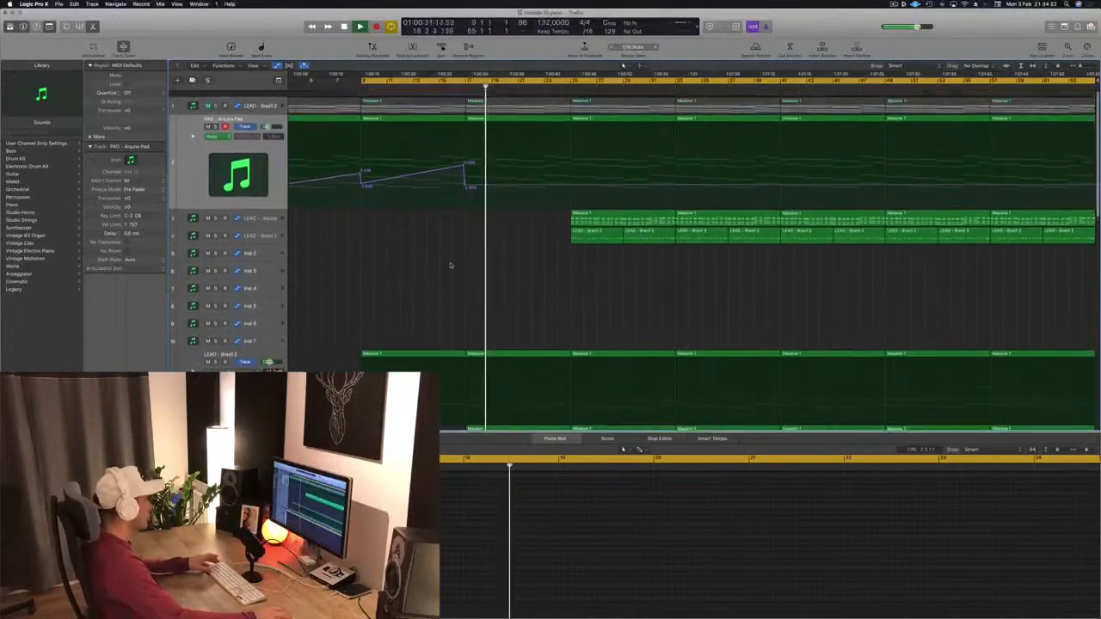
{"action": "scroll", "coordinate": [455, 264], "scroll_direction": "down", "scroll_amount": 2}
{"action": "scroll", "coordinate": [461, 215], "scroll_direction": "up", "scroll_amount": 2}
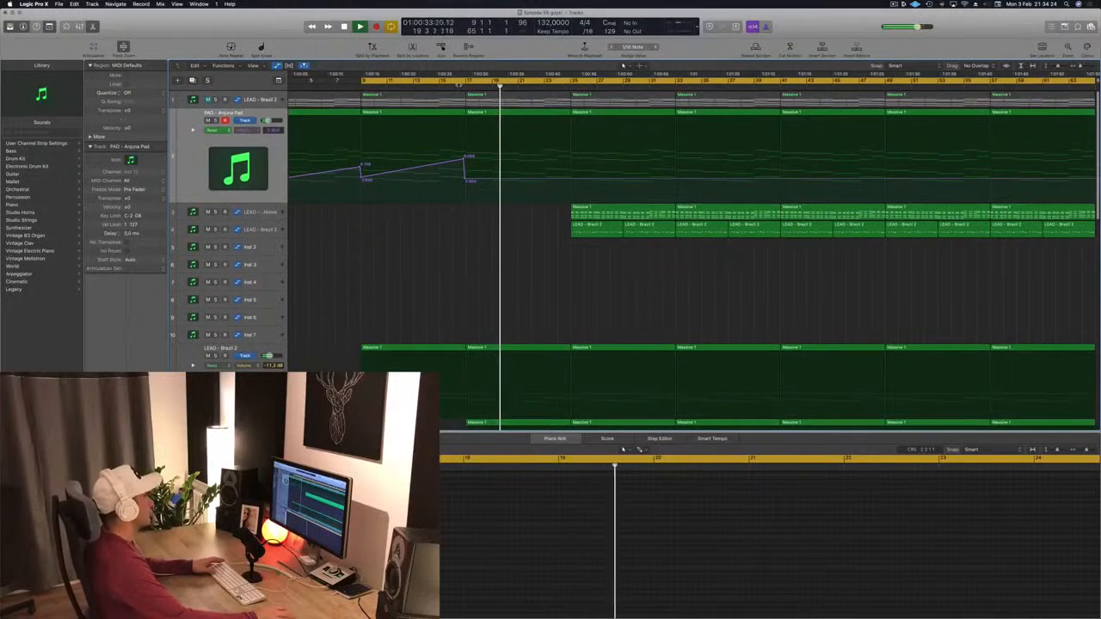
{"action": "left_click", "coordinate": [454, 87]}
{"action": "left_click_drag", "start_coordinate": [634, 207], "coordinate": [539, 208]}
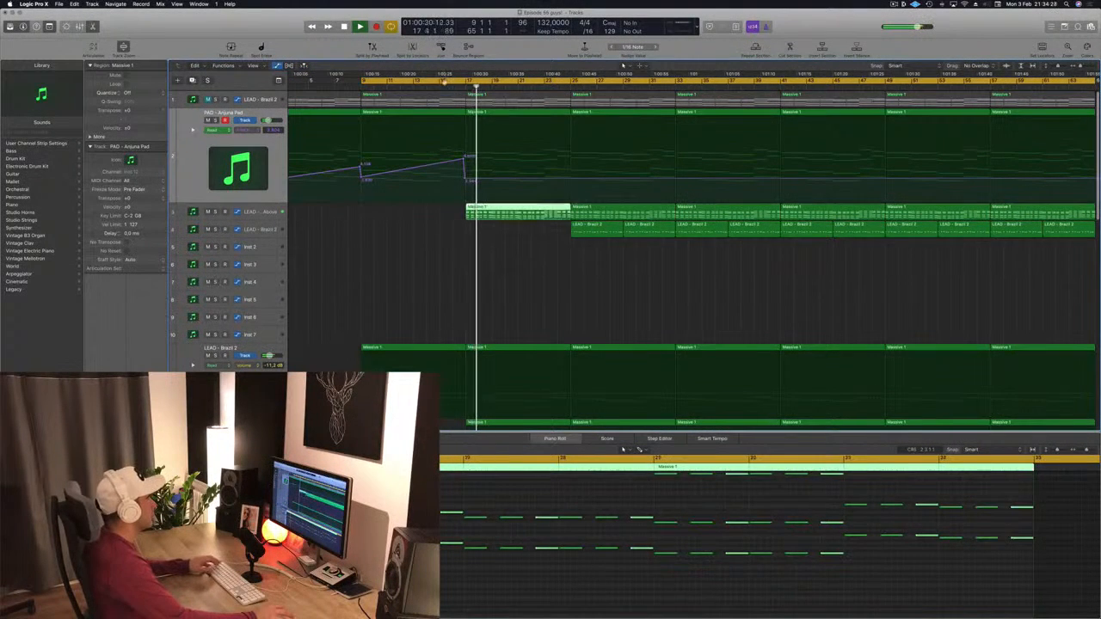
Step: Zoom out, select the LEAD - From Above track and open its Sylenth1 plugin
{"action": "left_click", "coordinate": [445, 86]}
{"action": "key", "text": "super+Left"}
{"action": "key", "text": "super+Left"}
{"action": "key", "text": "super+Left"}
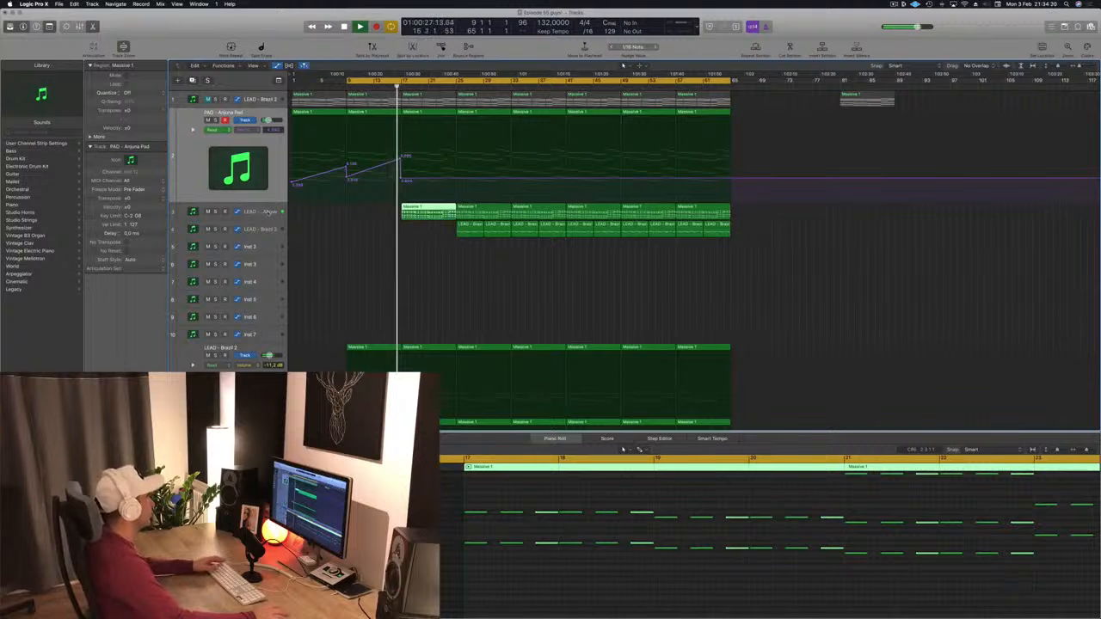
{"action": "left_click", "coordinate": [269, 212]}
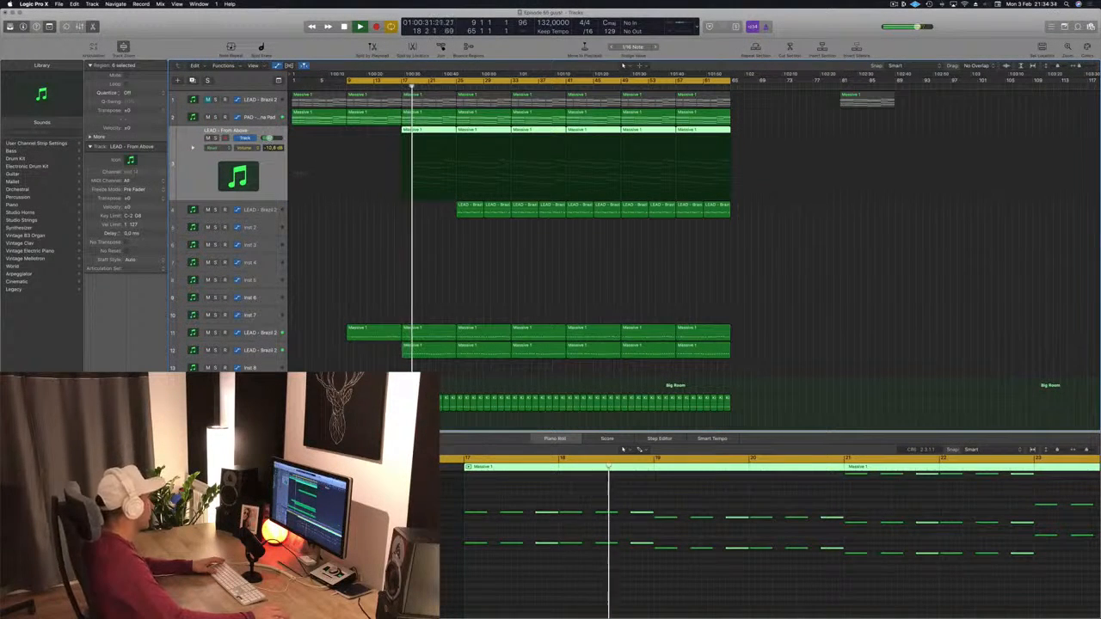
{"action": "key", "text": "v"}
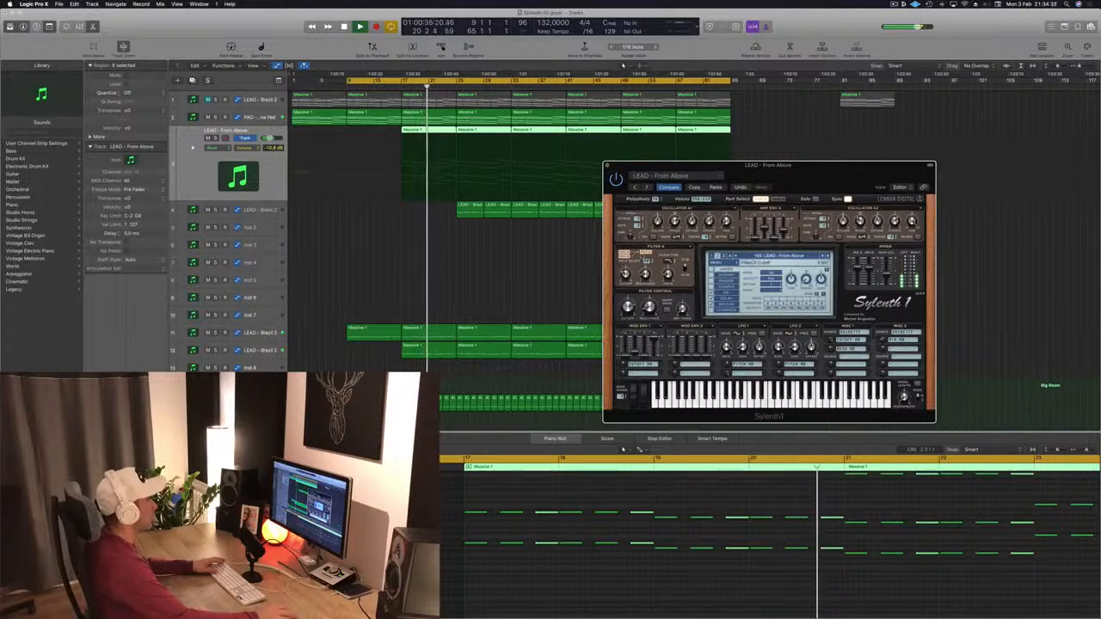
Step: Close the Sylenth1 window and delete the top lead track's regions before bar 17, placing the playhead at bar 17
{"action": "left_click_drag", "start_coordinate": [613, 165], "coordinate": [523, 170]}
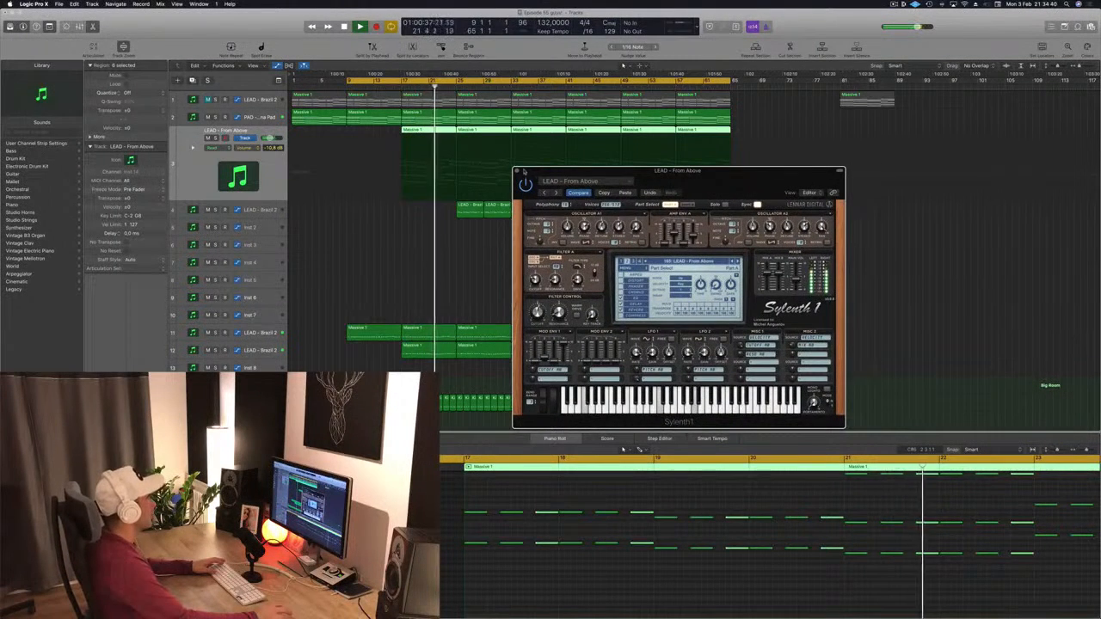
{"action": "left_click", "coordinate": [520, 171]}
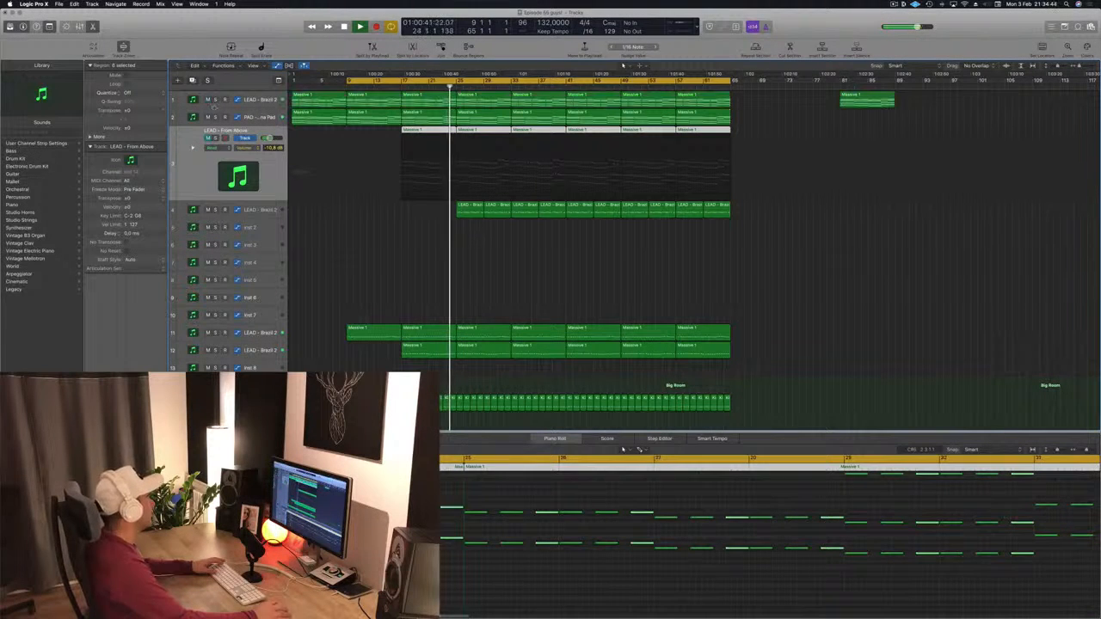
{"action": "left_click", "coordinate": [333, 96]}
{"action": "key", "text": "Delete"}
{"action": "left_click", "coordinate": [393, 97]}
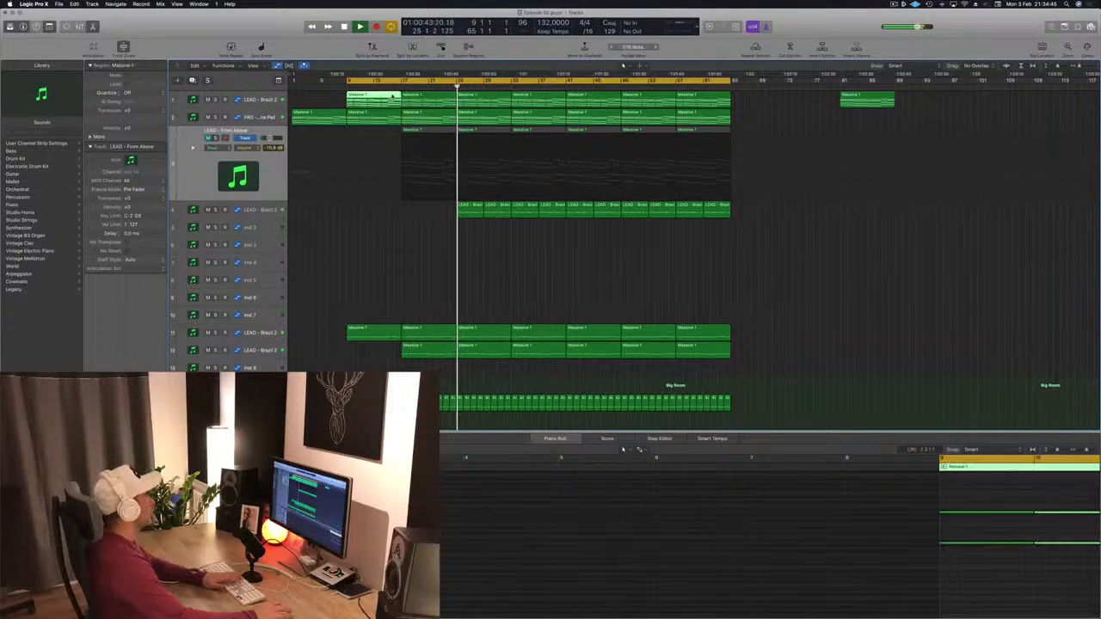
{"action": "key", "text": "Delete"}
{"action": "left_click", "coordinate": [394, 86]}
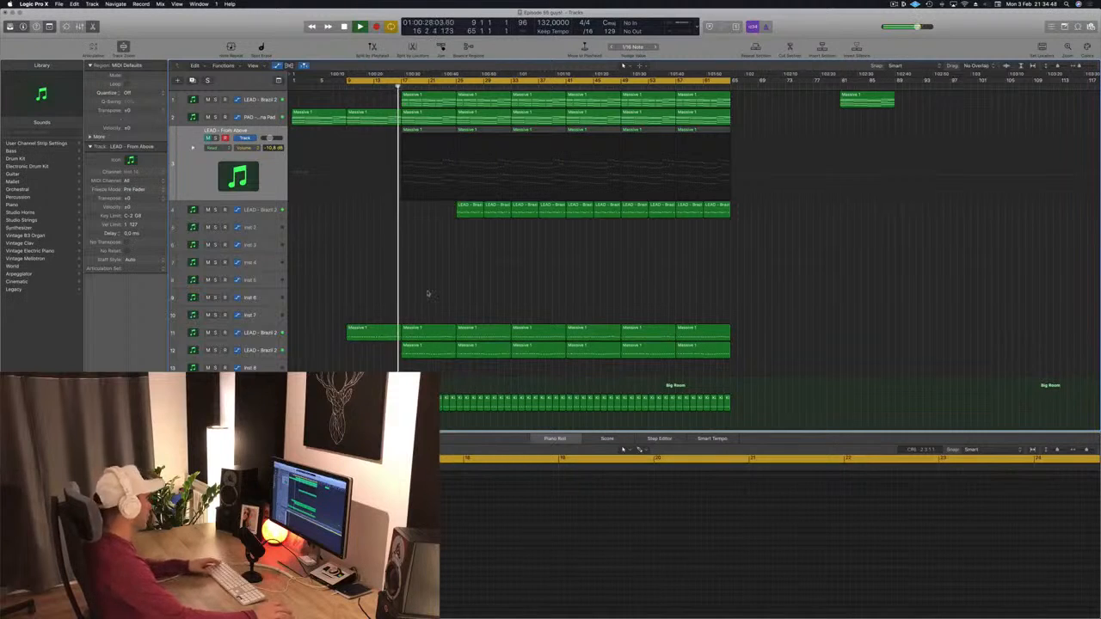
Step: Open the top LEAD track's Sylenth1 instrument and adjust its filter cutoff slightly while listening from bar 17
{"action": "scroll", "coordinate": [418, 292], "scroll_direction": "right", "scroll_amount": 1}
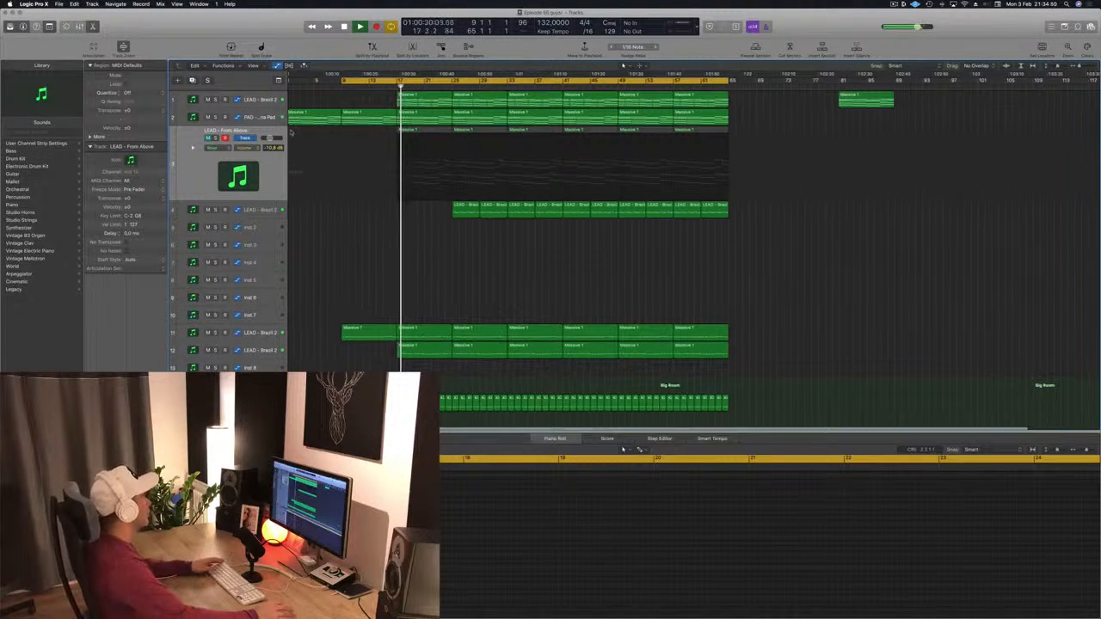
{"action": "left_click", "coordinate": [262, 99]}
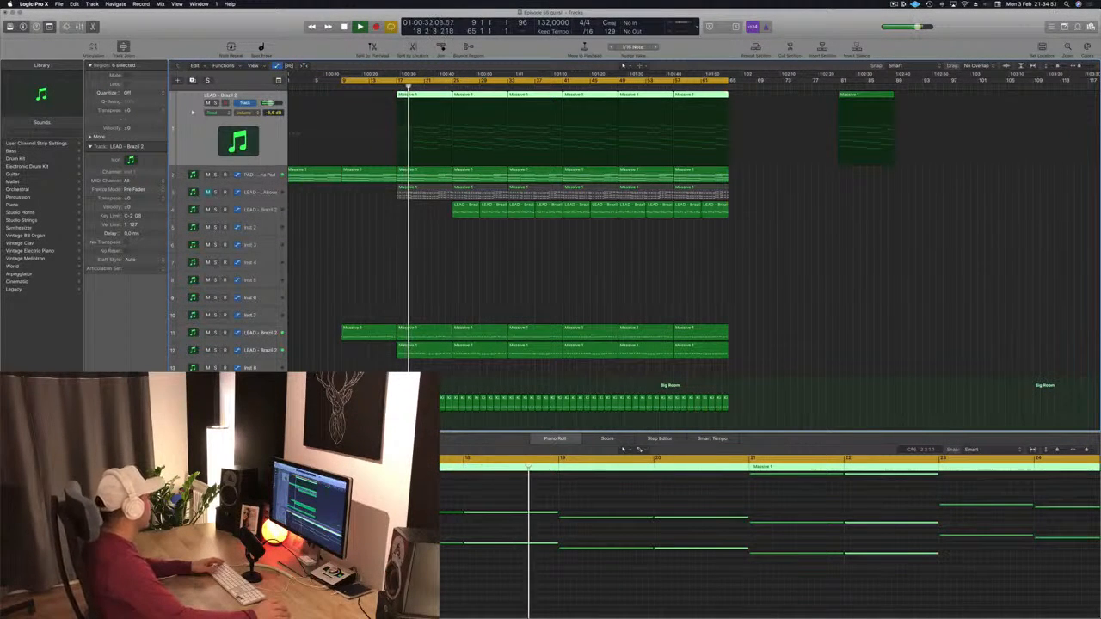
{"action": "key", "text": "v"}
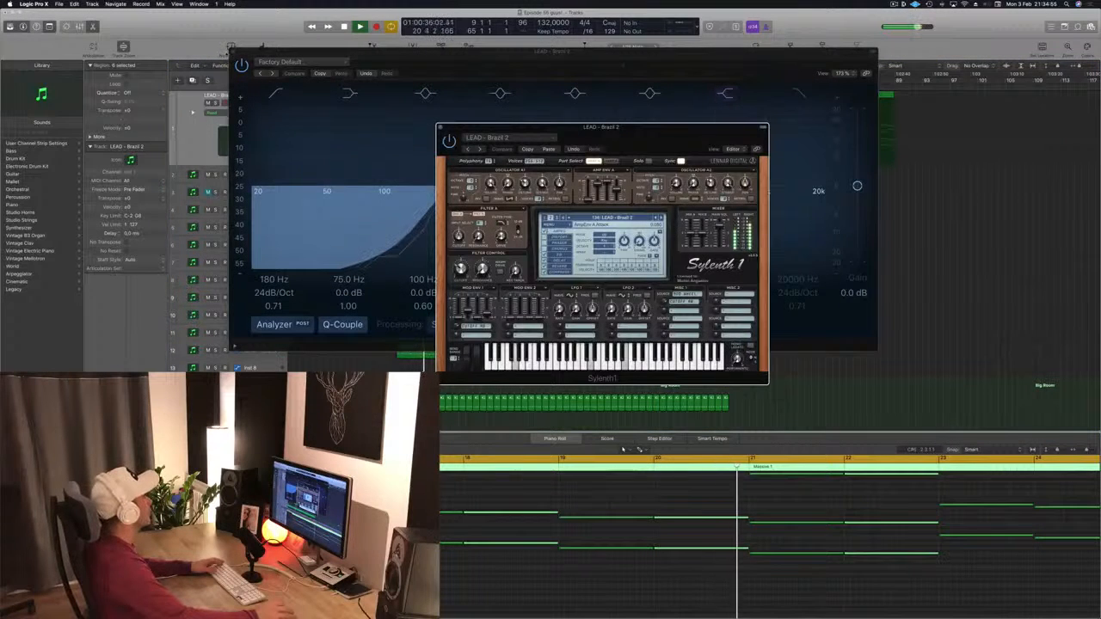
{"action": "left_click", "coordinate": [233, 51]}
{"action": "left_click_drag", "start_coordinate": [461, 271], "coordinate": [462, 276]}
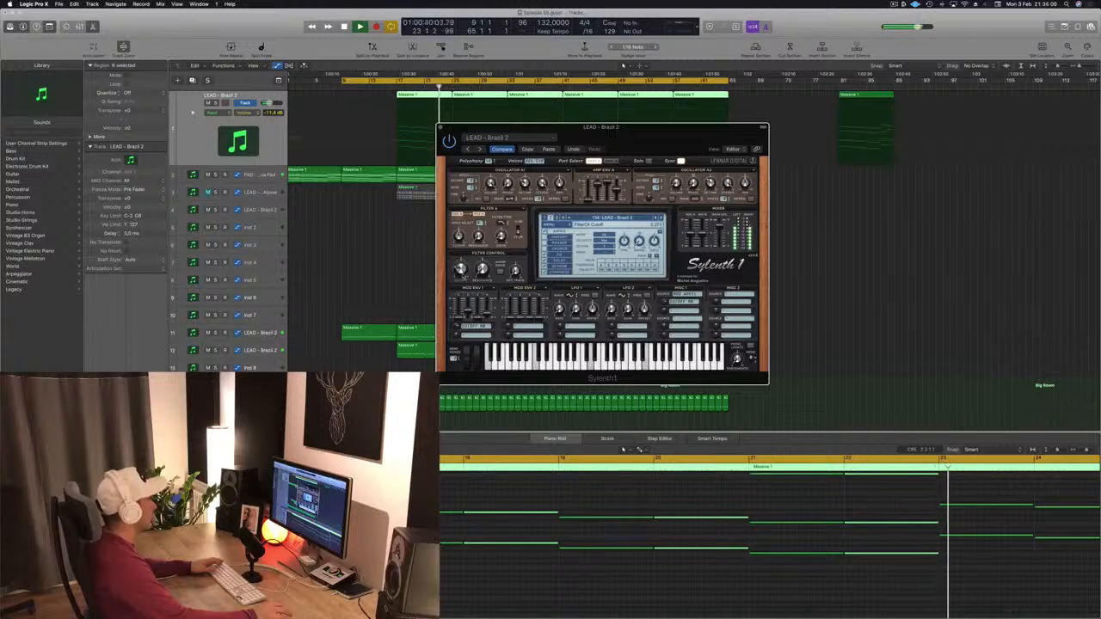
{"action": "left_click", "coordinate": [392, 85]}
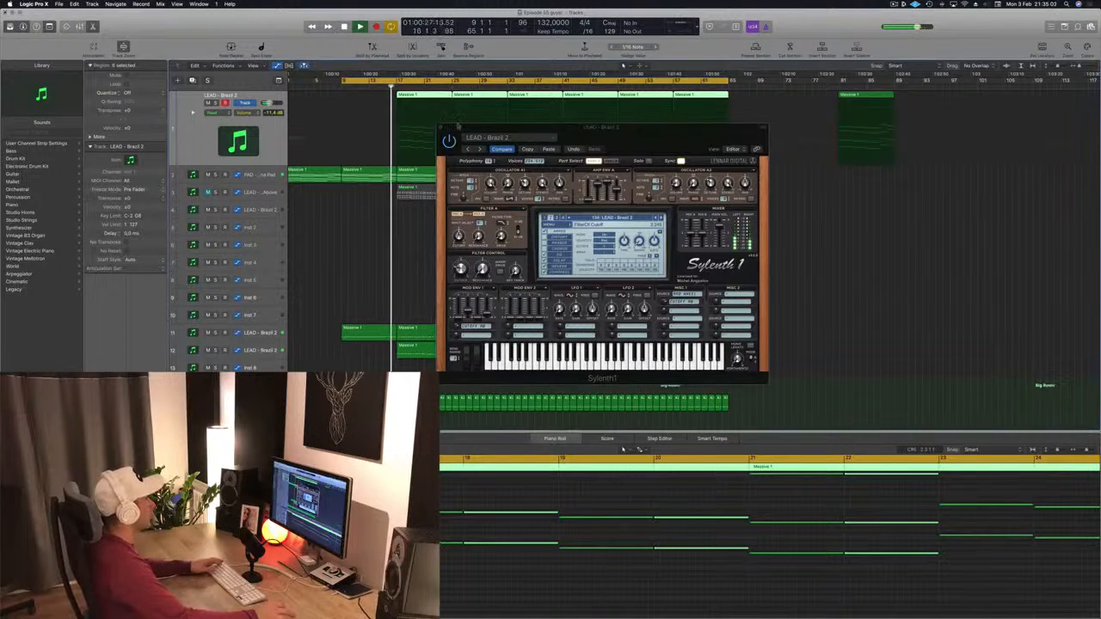
{"action": "left_click_drag", "start_coordinate": [550, 127], "coordinate": [797, 130]}
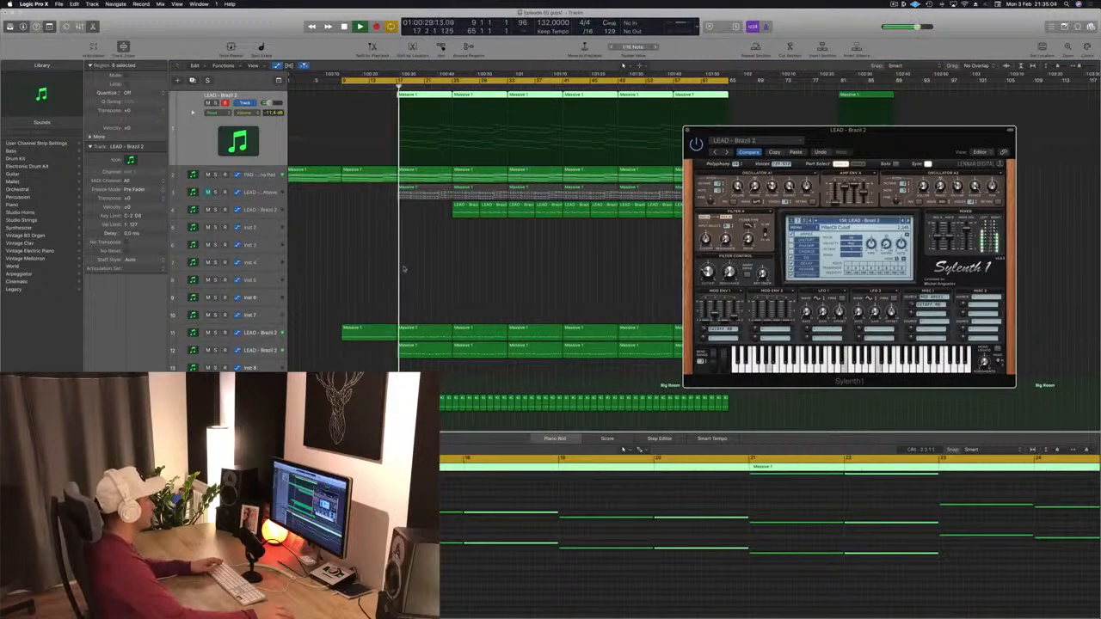
{"action": "scroll", "coordinate": [404, 270], "scroll_direction": "up", "scroll_amount": 1}
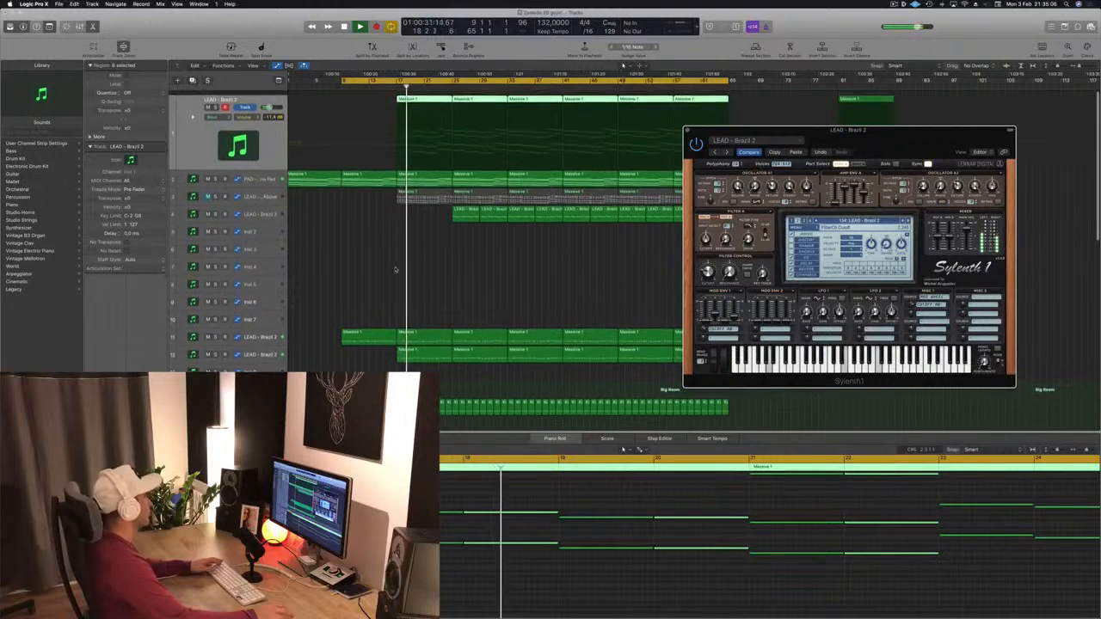
{"action": "scroll", "coordinate": [395, 270], "scroll_direction": "down", "scroll_amount": 1}
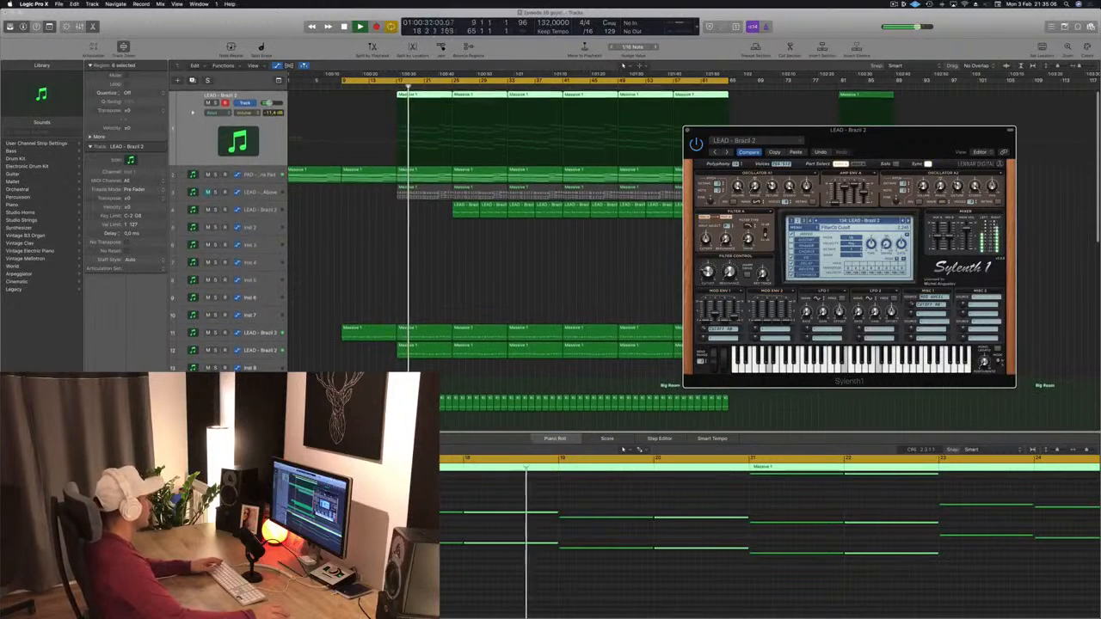
{"action": "left_click", "coordinate": [469, 308]}
{"action": "left_click_drag", "start_coordinate": [901, 141], "coordinate": [962, 122]}
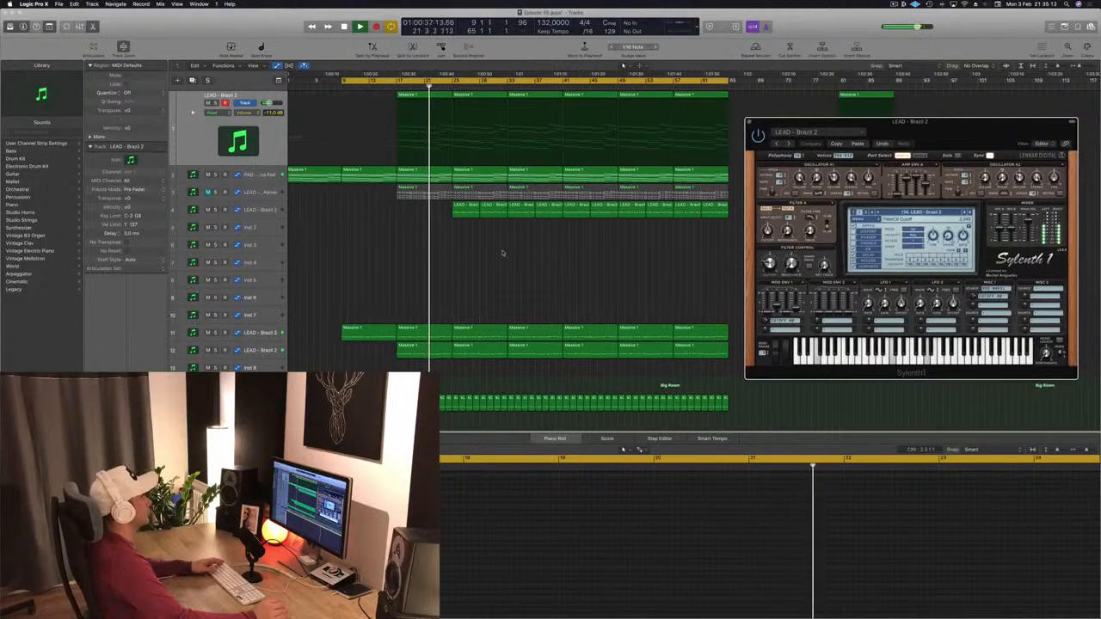
Step: Move the 000-Mega Saw Riser With noise regions up onto the Perc 1 track
{"action": "scroll", "coordinate": [495, 262], "scroll_direction": "down", "scroll_amount": 10}
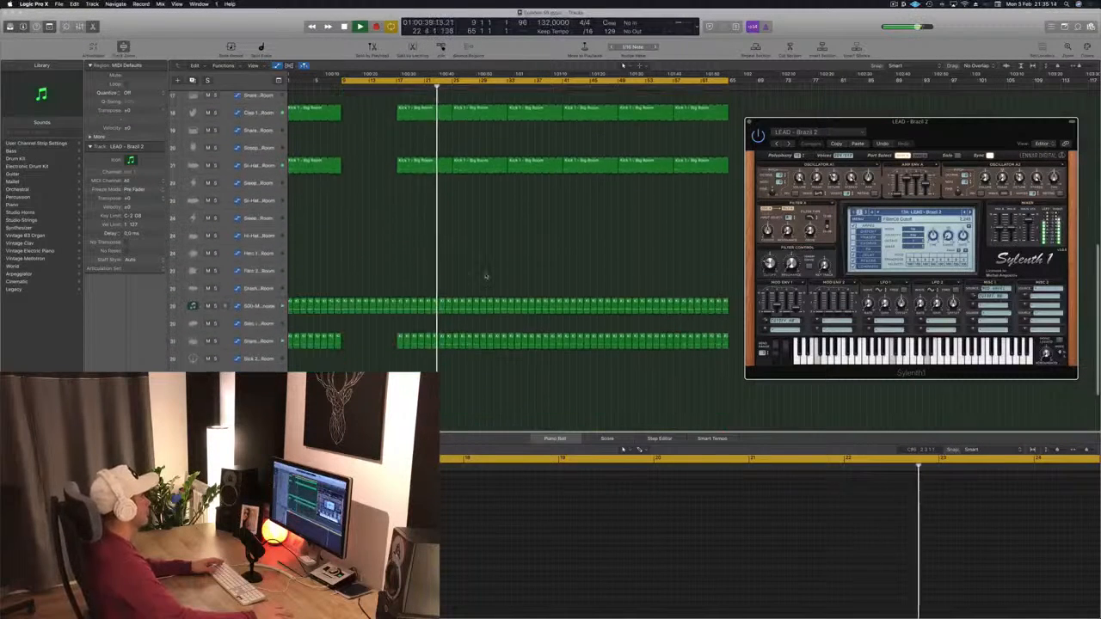
{"action": "scroll", "coordinate": [486, 276], "scroll_direction": "down", "scroll_amount": 2}
{"action": "key", "text": "space"}
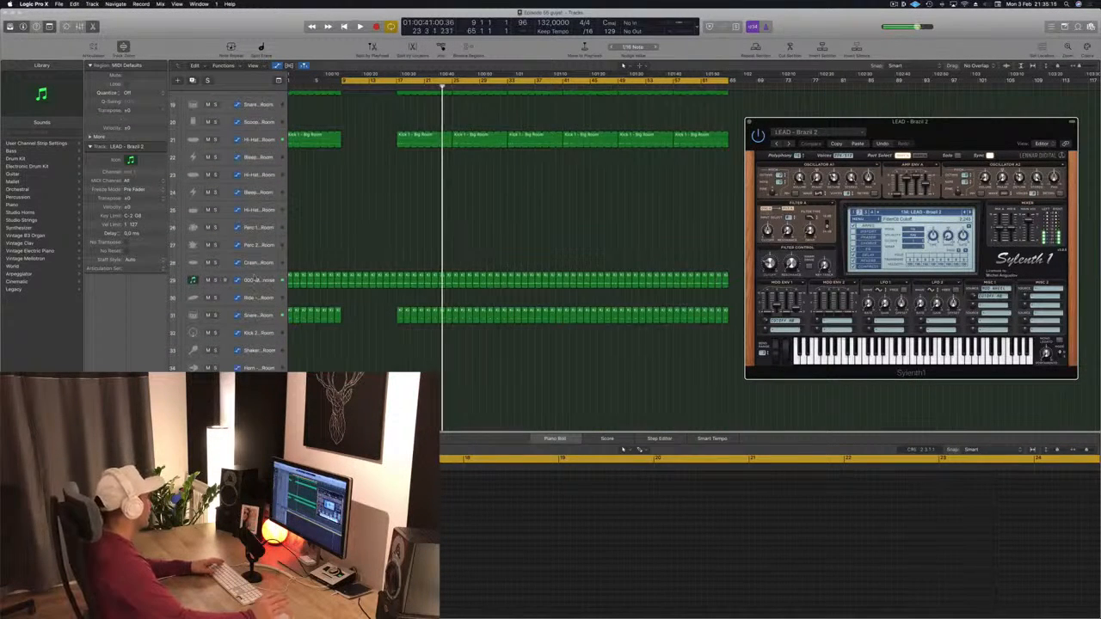
{"action": "left_click", "coordinate": [255, 277]}
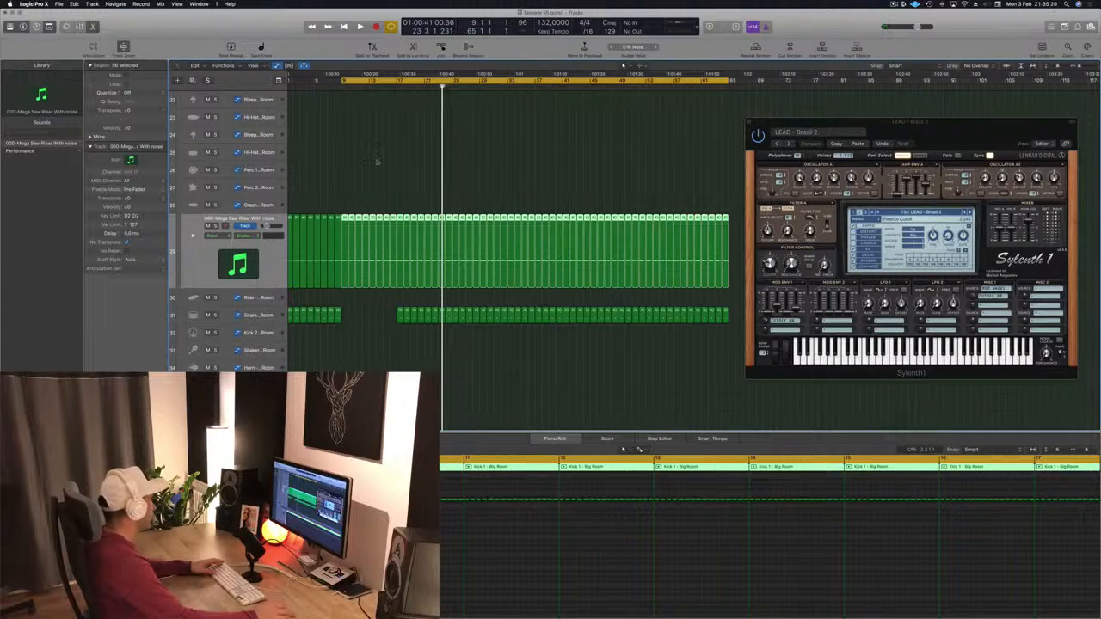
{"action": "scroll", "coordinate": [330, 298], "scroll_direction": "down", "scroll_amount": 1}
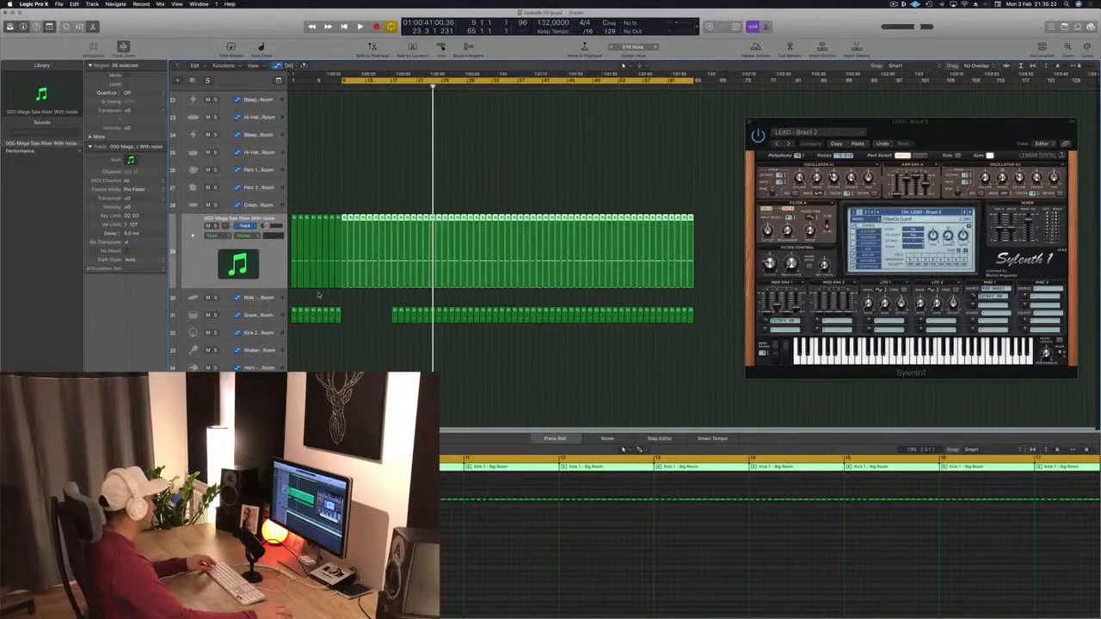
{"action": "left_click_drag", "start_coordinate": [710, 265], "coordinate": [297, 244]}
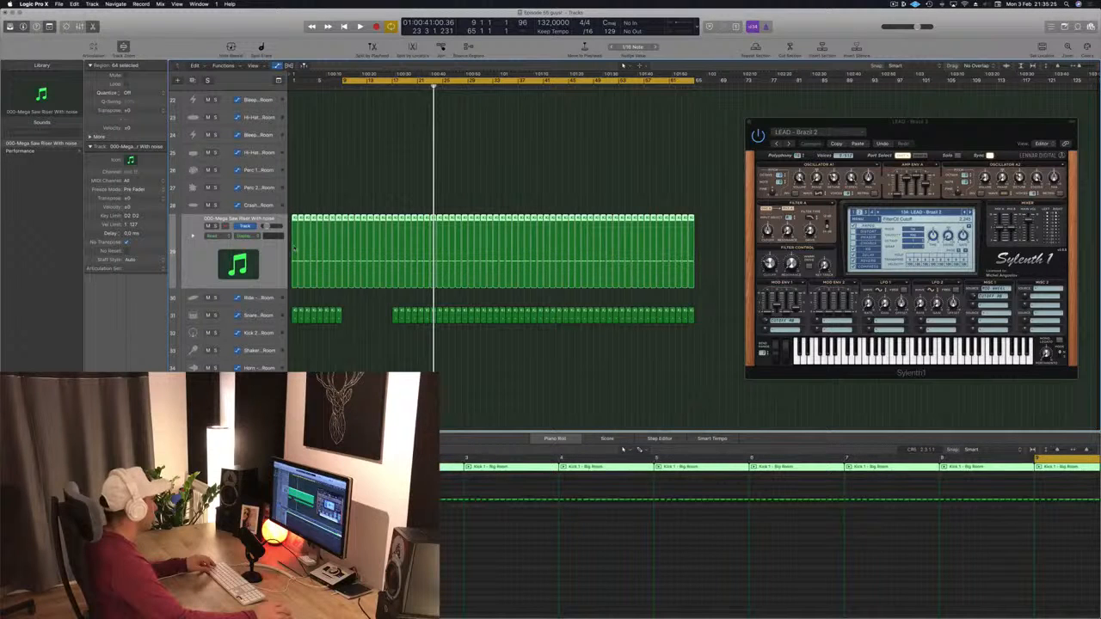
{"action": "left_click_drag", "start_coordinate": [293, 247], "coordinate": [297, 181]}
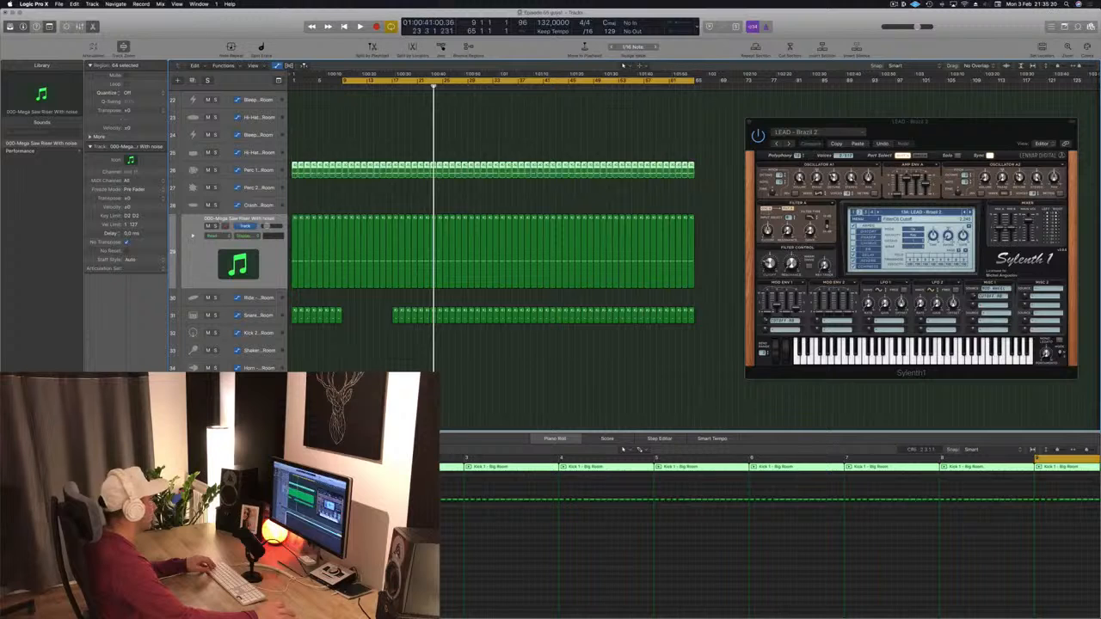
{"action": "left_click_drag", "start_coordinate": [723, 256], "coordinate": [296, 251]}
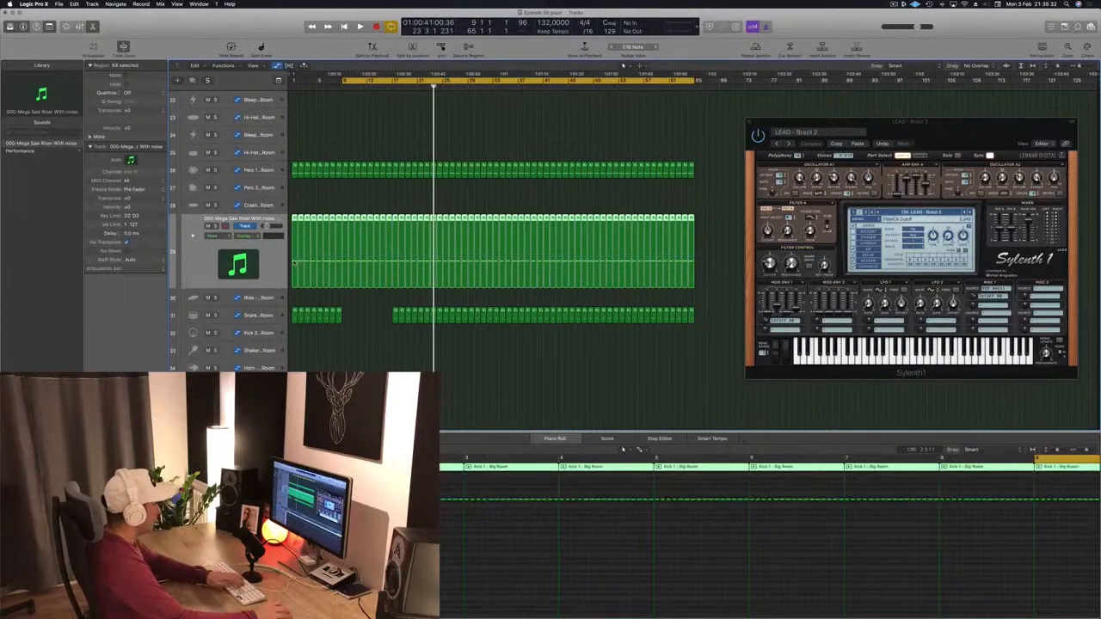
{"action": "key", "text": "Delete"}
Step: Play back the section with the moved riser regions selected and open the mixer
{"action": "key", "text": "space"}
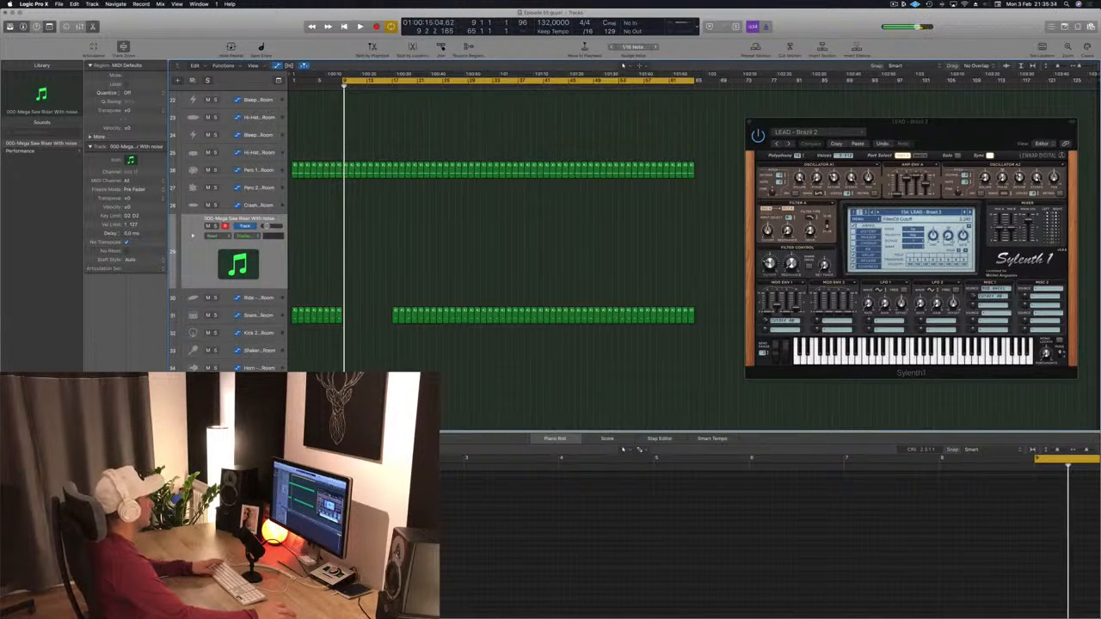
{"action": "left_click_drag", "start_coordinate": [691, 167], "coordinate": [297, 173]}
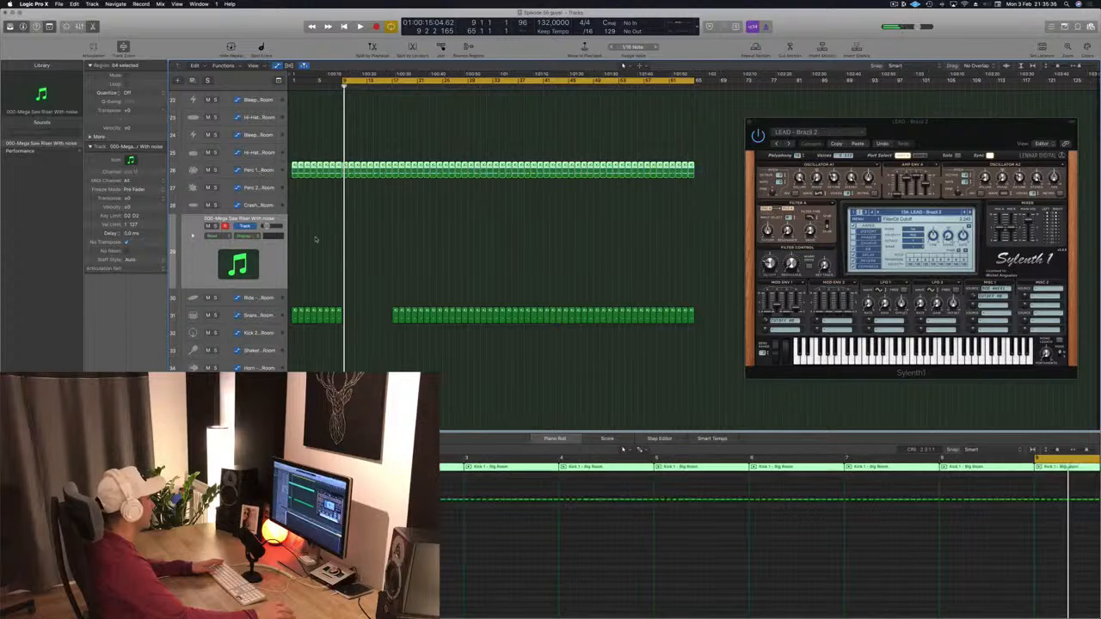
{"action": "key", "text": "space"}
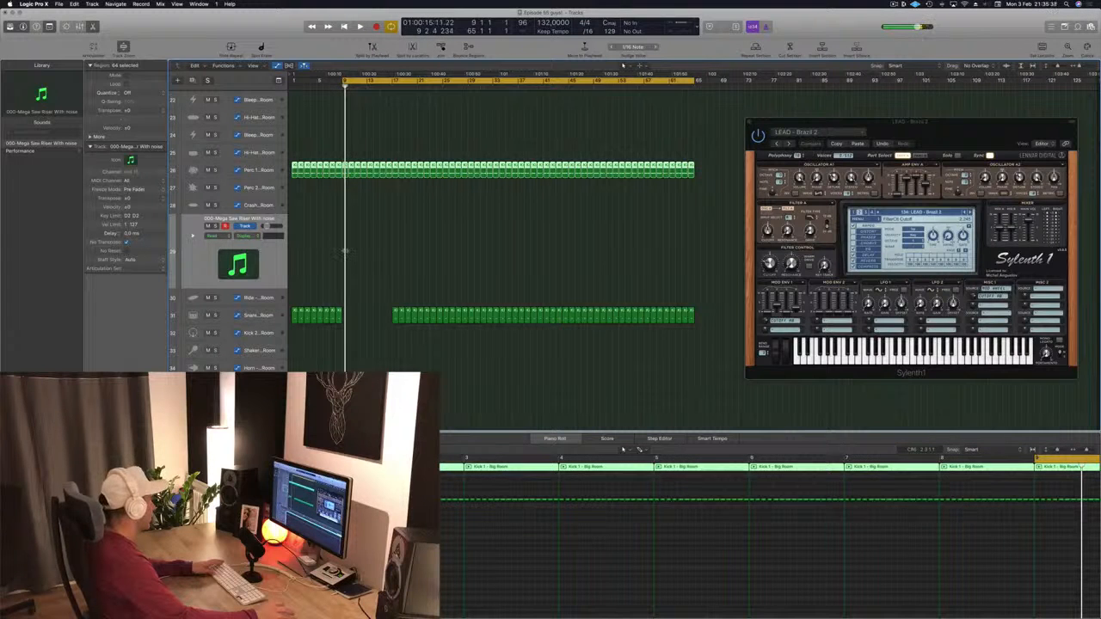
{"action": "scroll", "coordinate": [345, 251], "scroll_direction": "up", "scroll_amount": 10}
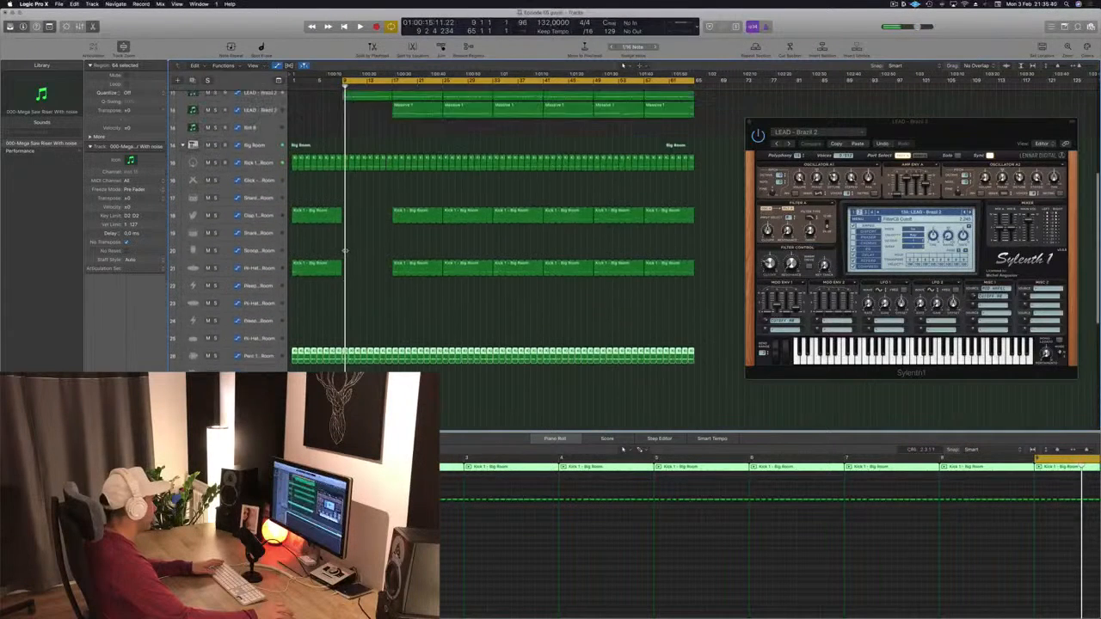
{"action": "scroll", "coordinate": [344, 251], "scroll_direction": "down", "scroll_amount": 5}
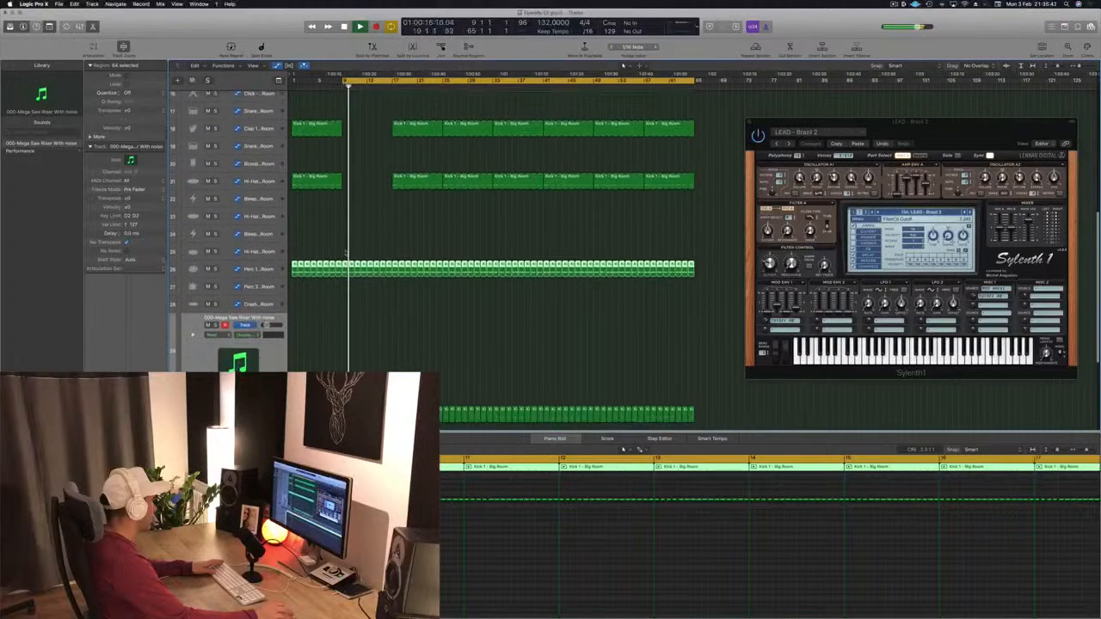
{"action": "scroll", "coordinate": [340, 256], "scroll_direction": "down", "scroll_amount": 1}
{"action": "key", "text": "space"}
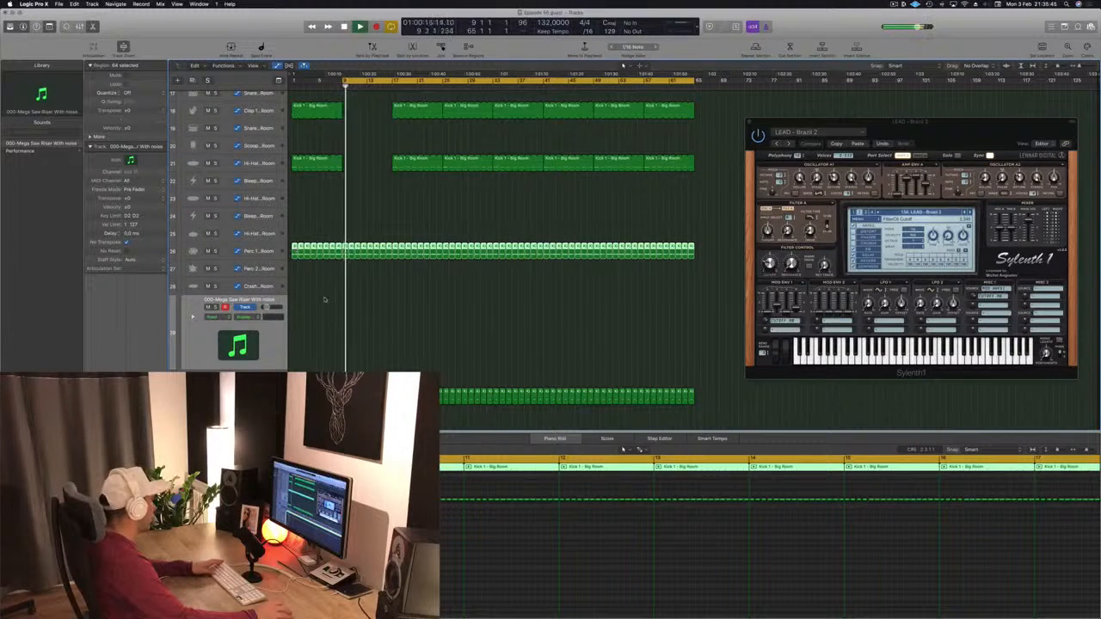
{"action": "scroll", "coordinate": [327, 292], "scroll_direction": "down", "scroll_amount": 3}
{"action": "key", "text": "x"}
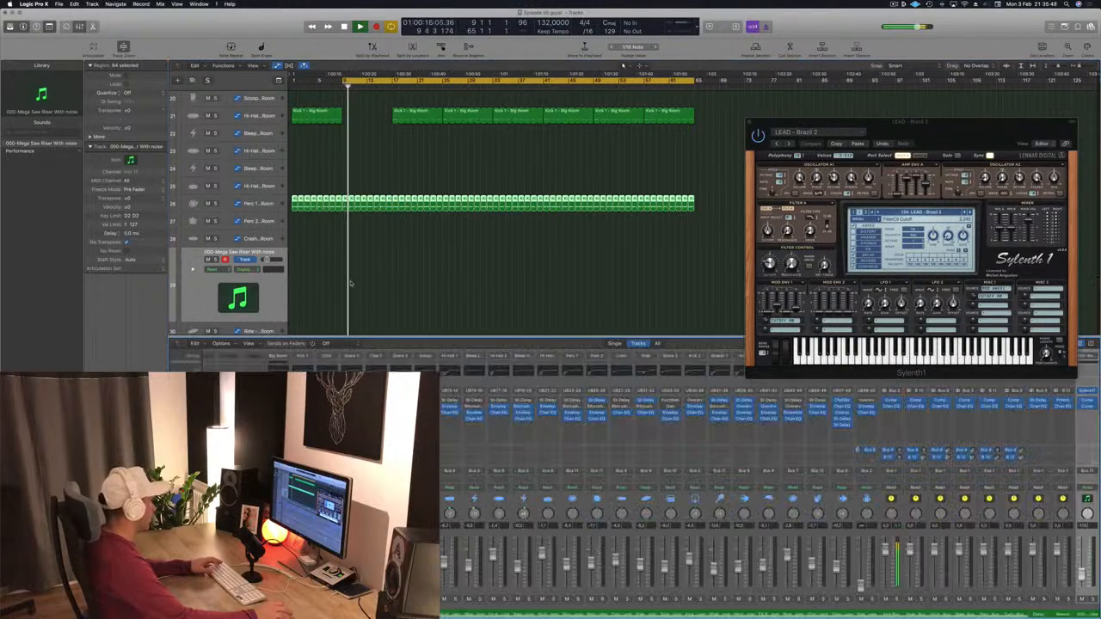
{"action": "scroll", "coordinate": [766, 499], "scroll_direction": "right", "scroll_amount": 2}
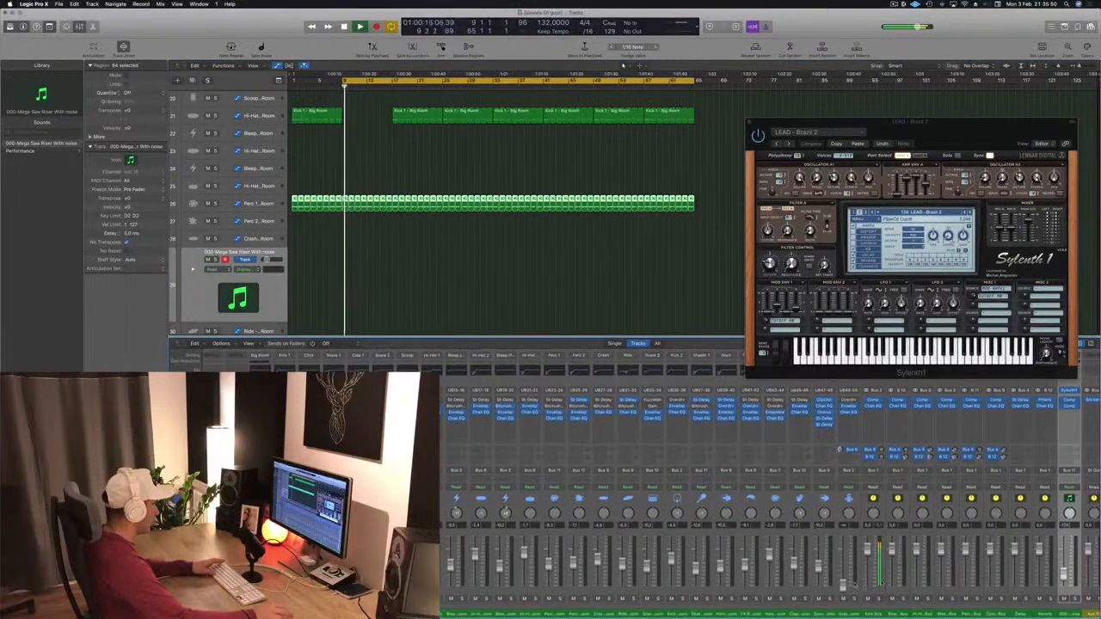
Step: Solo and unsolo the selected riser regions while listening, then scroll through the tracks
{"action": "key", "text": "s"}
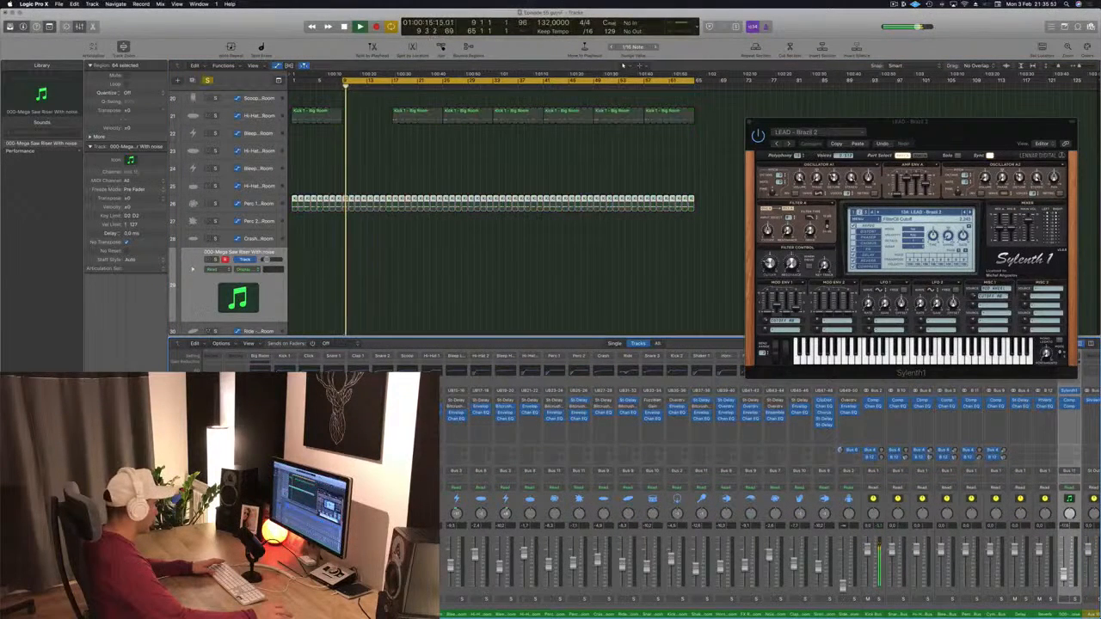
{"action": "key", "text": "s"}
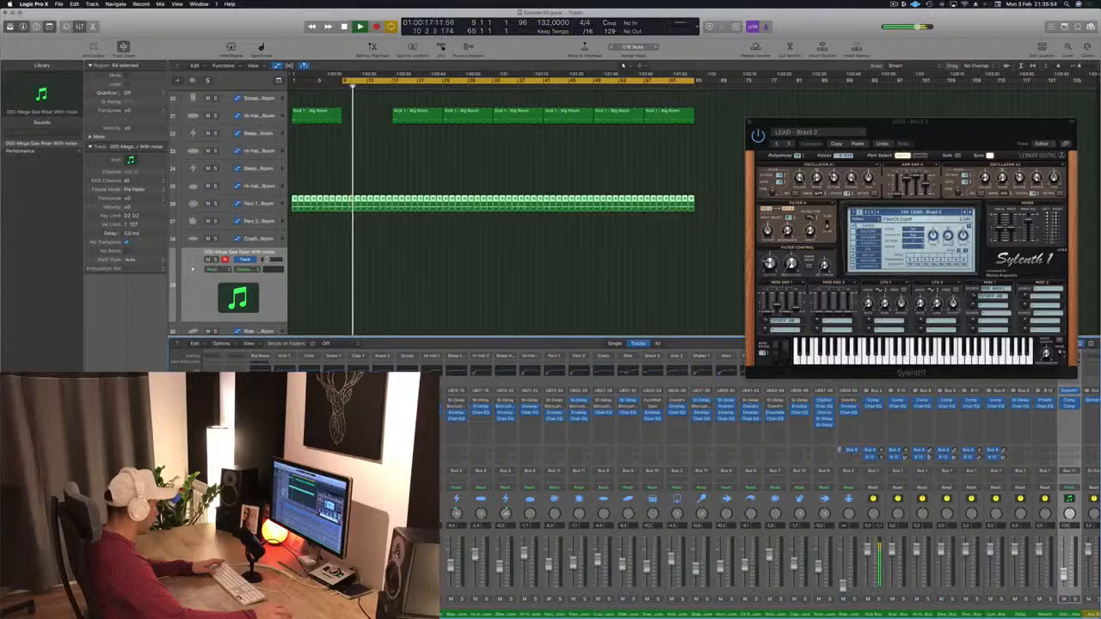
{"action": "key", "text": "super+z"}
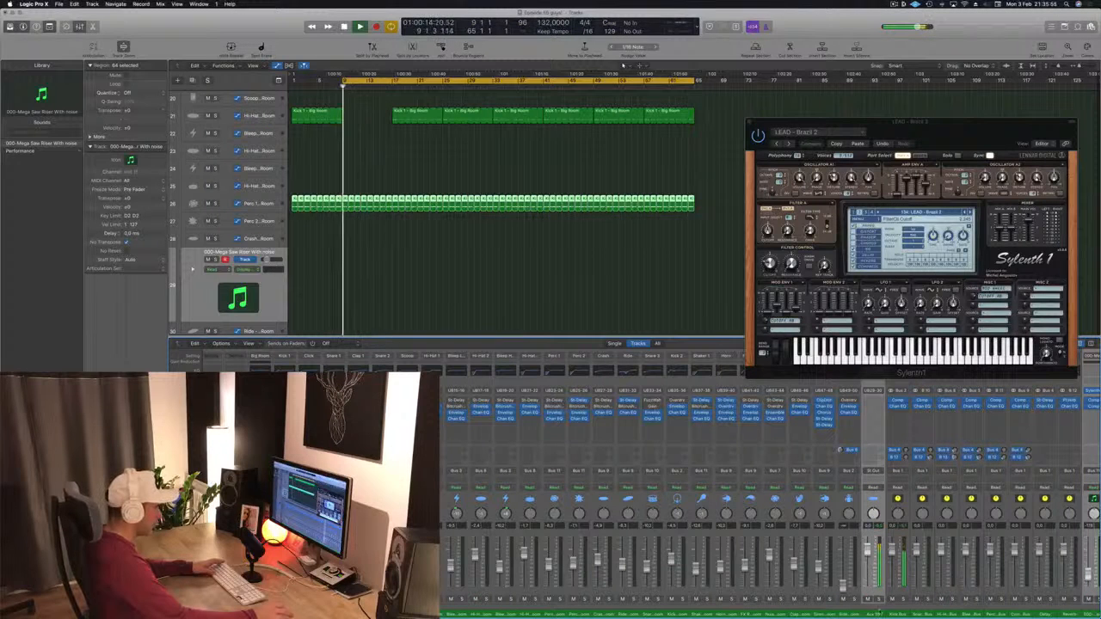
{"action": "key", "text": "s"}
{"action": "key", "text": "s"}
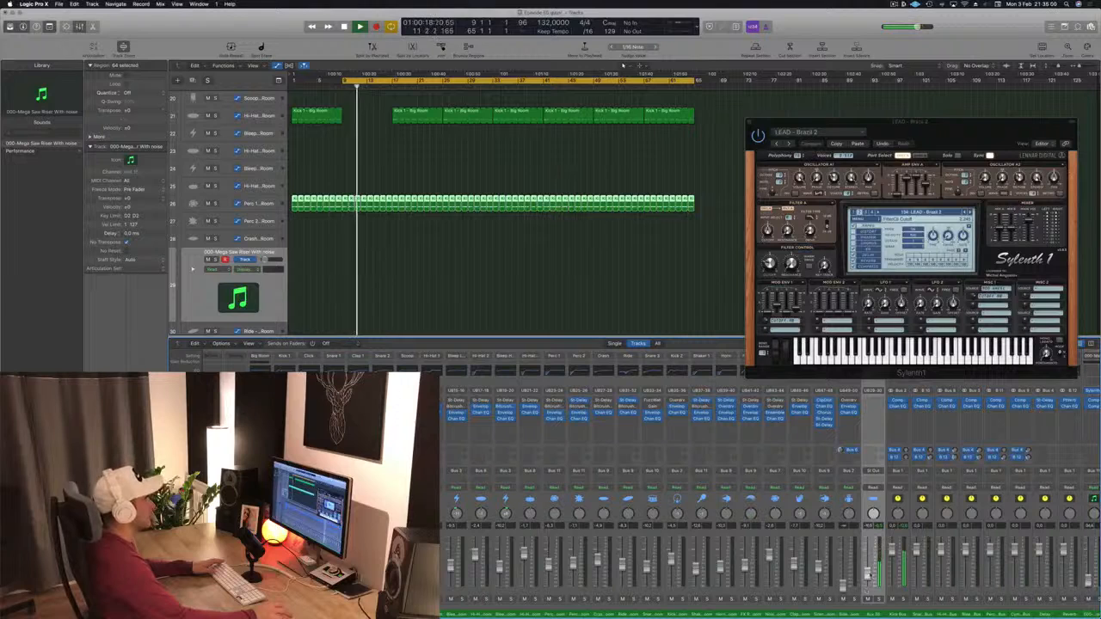
{"action": "left_click", "coordinate": [465, 249]}
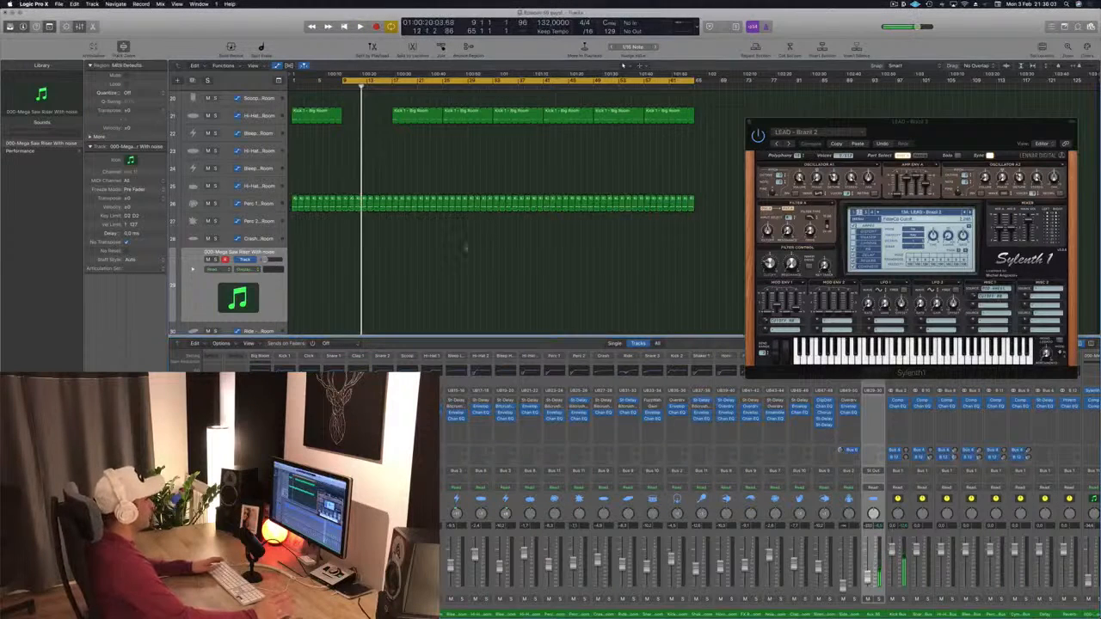
{"action": "scroll", "coordinate": [473, 267], "scroll_direction": "up", "scroll_amount": 10}
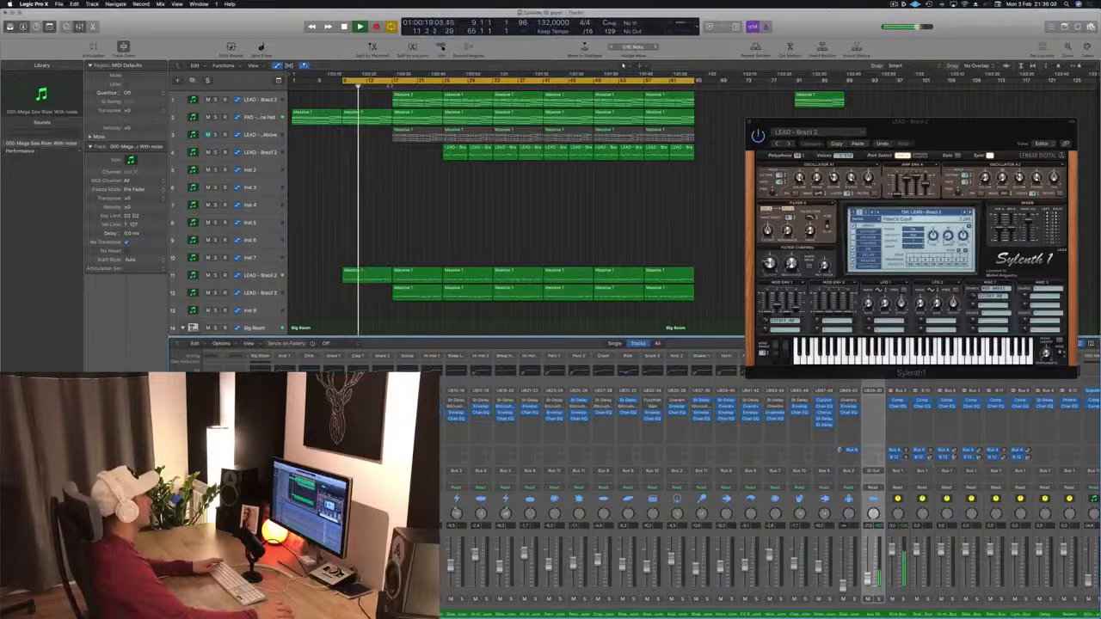
{"action": "scroll", "coordinate": [380, 227], "scroll_direction": "down", "scroll_amount": 10}
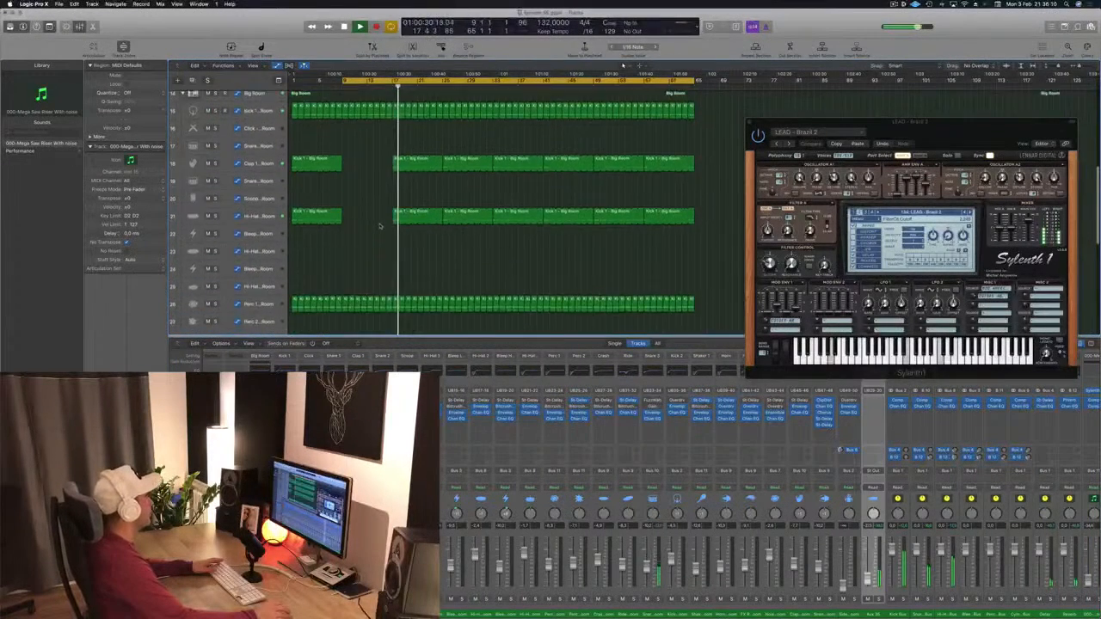
Step: Select and delete the kick and click regions in the intro before bar 17
{"action": "scroll", "coordinate": [379, 226], "scroll_direction": "up", "scroll_amount": 3}
{"action": "left_click_drag", "start_coordinate": [293, 177], "coordinate": [393, 211]}
{"action": "key", "text": "Delete"}
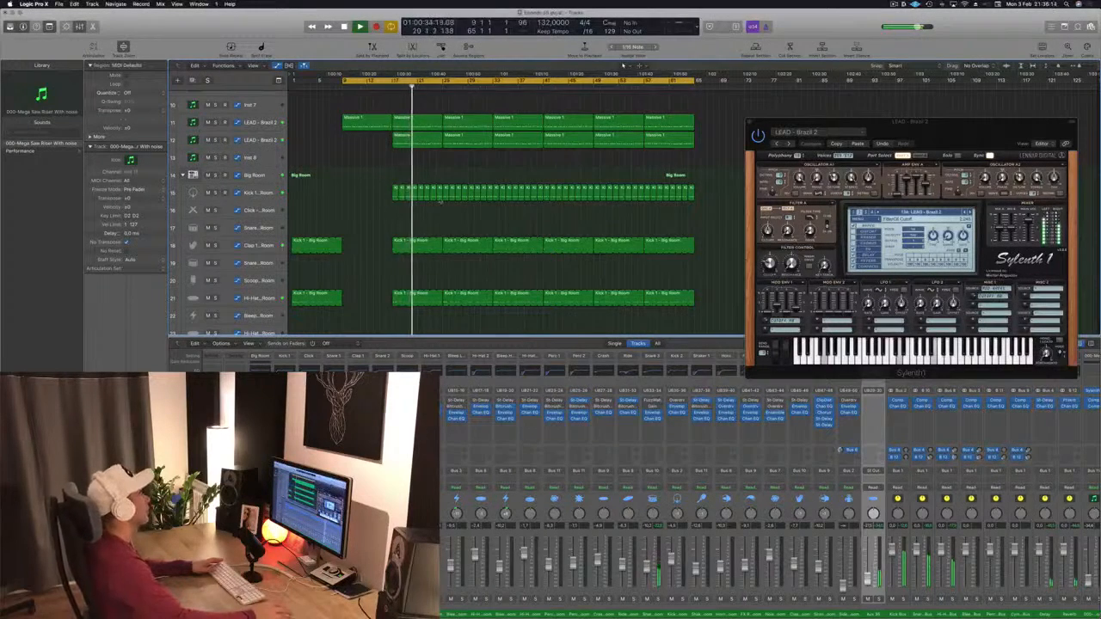
Step: Delete the first LEAD – Brazil 2 region on the fourth track so that track starts later
{"action": "scroll", "coordinate": [440, 201], "scroll_direction": "up", "scroll_amount": 6}
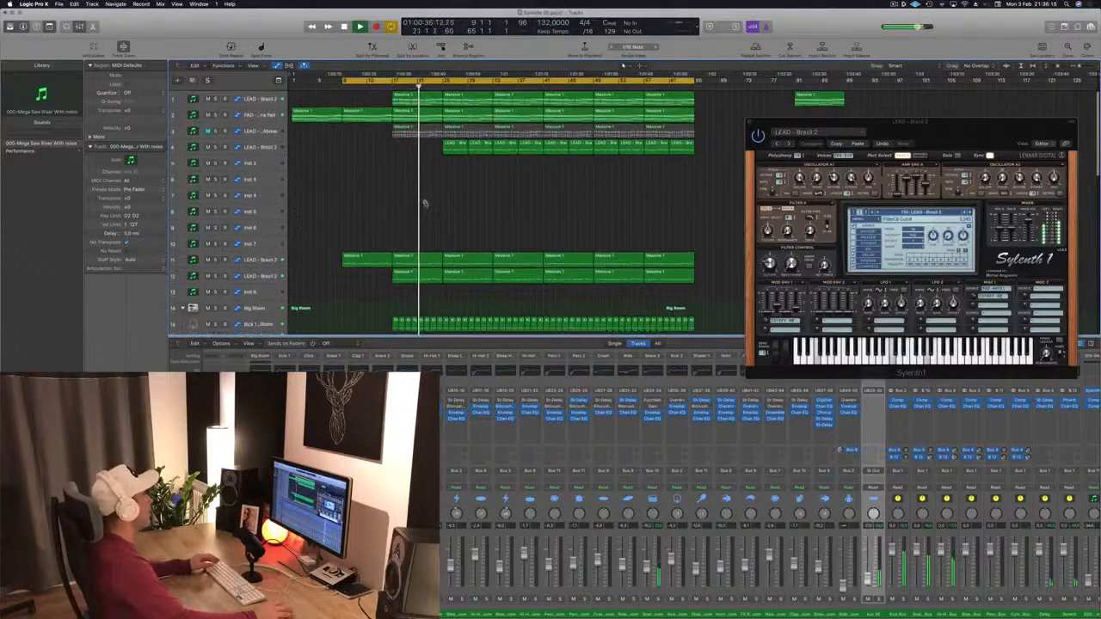
{"action": "scroll", "coordinate": [425, 204], "scroll_direction": "down", "scroll_amount": 1}
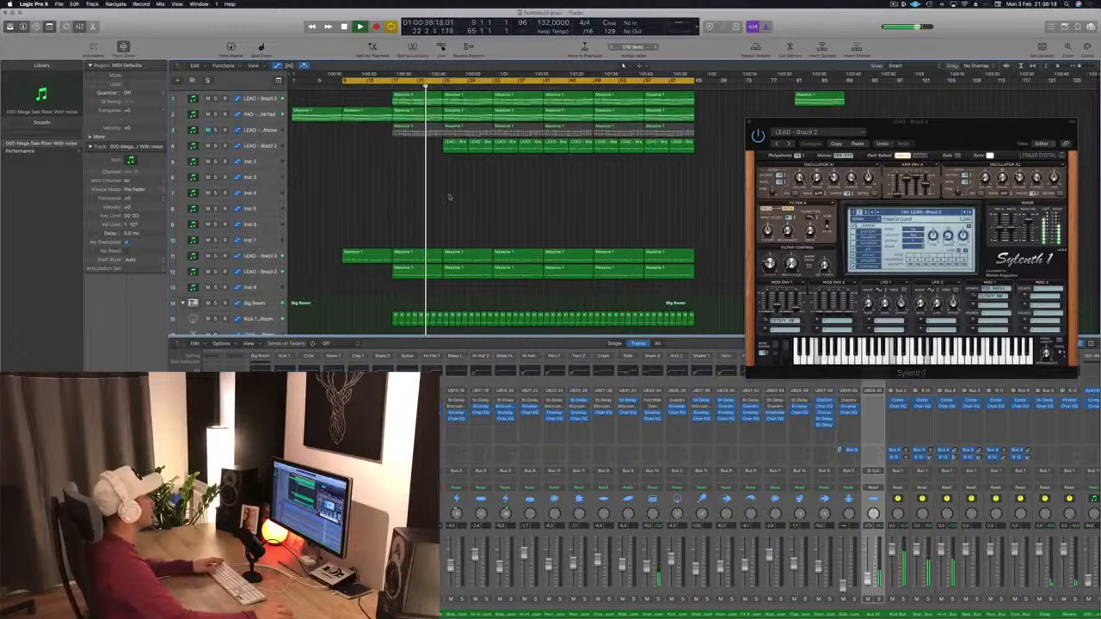
{"action": "scroll", "coordinate": [374, 198], "scroll_direction": "down", "scroll_amount": 3}
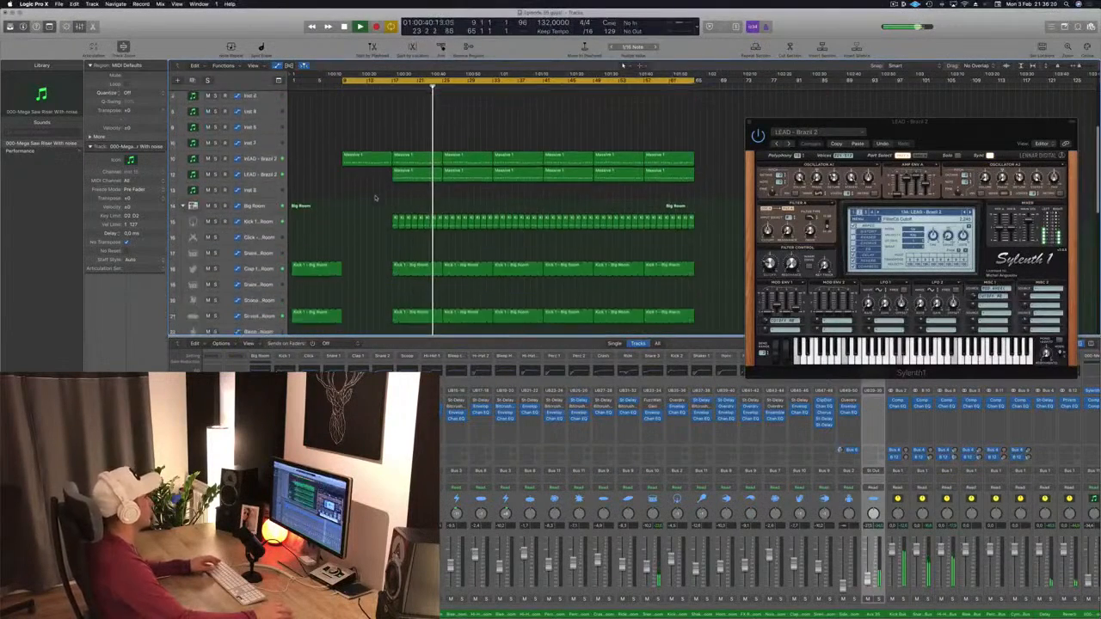
{"action": "scroll", "coordinate": [374, 198], "scroll_direction": "down", "scroll_amount": 5}
{"action": "left_click", "coordinate": [254, 269]}
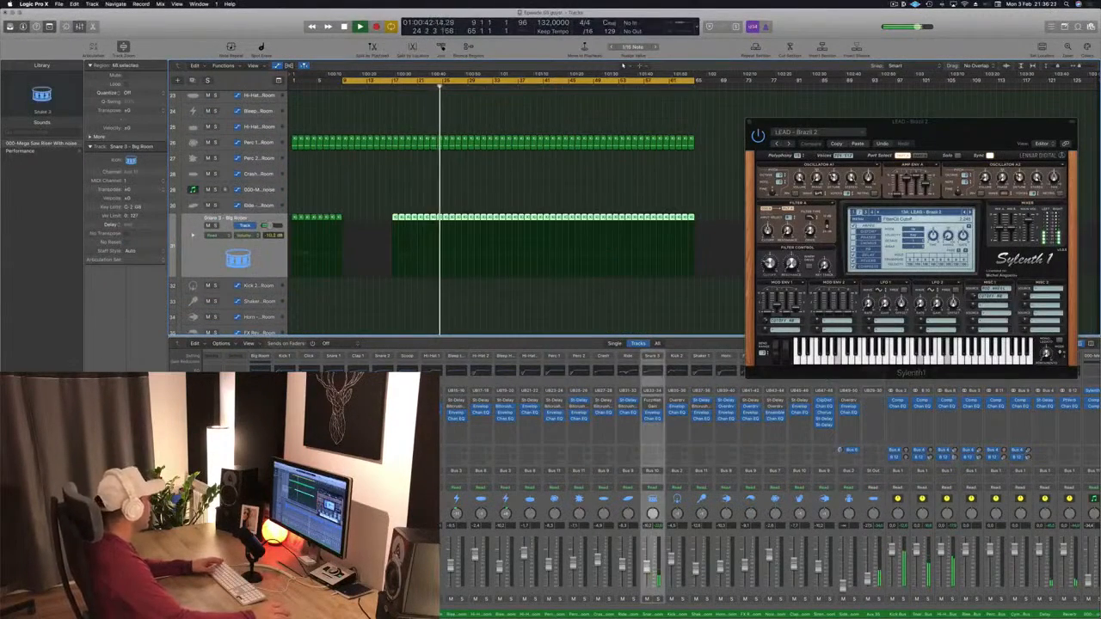
{"action": "scroll", "coordinate": [374, 198], "scroll_direction": "up", "scroll_amount": 8}
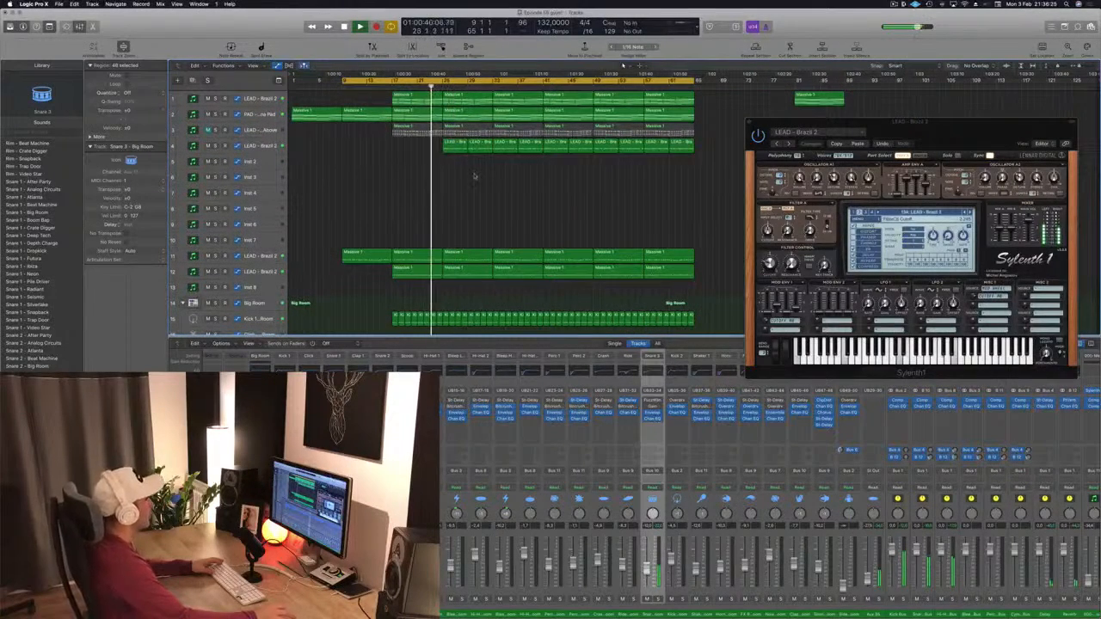
{"action": "left_click", "coordinate": [480, 147]}
{"action": "key", "text": "Delete"}
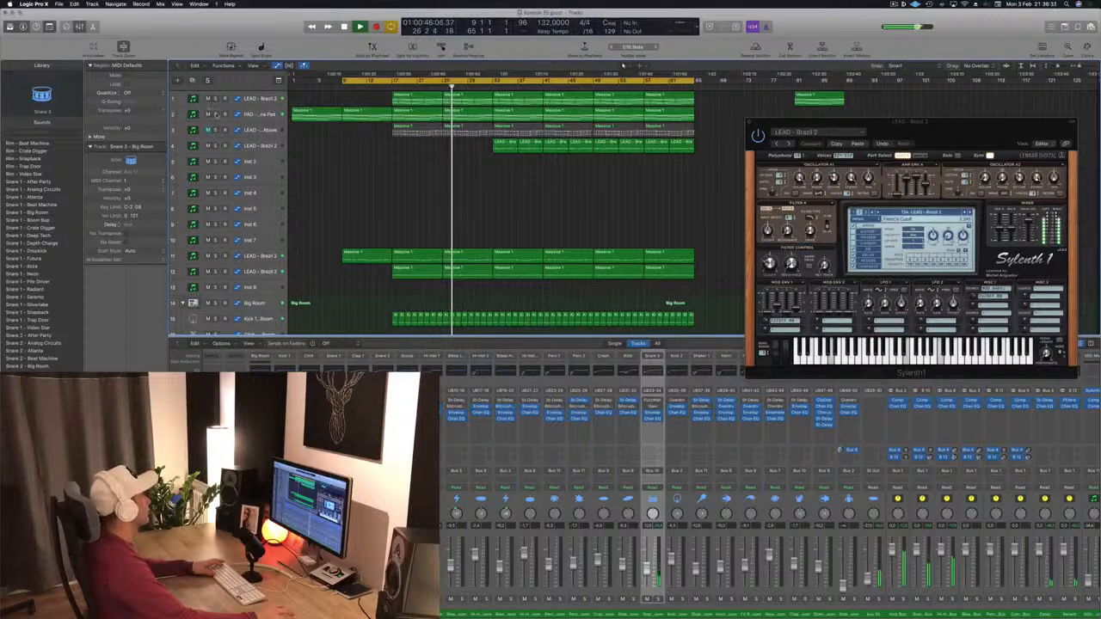
Step: Add another rising ramp to the PAD track's automation line around bars 25 to 29 while playing back
{"action": "left_click", "coordinate": [260, 114]}
{"action": "key", "text": "space"}
{"action": "left_click", "coordinate": [442, 156]}
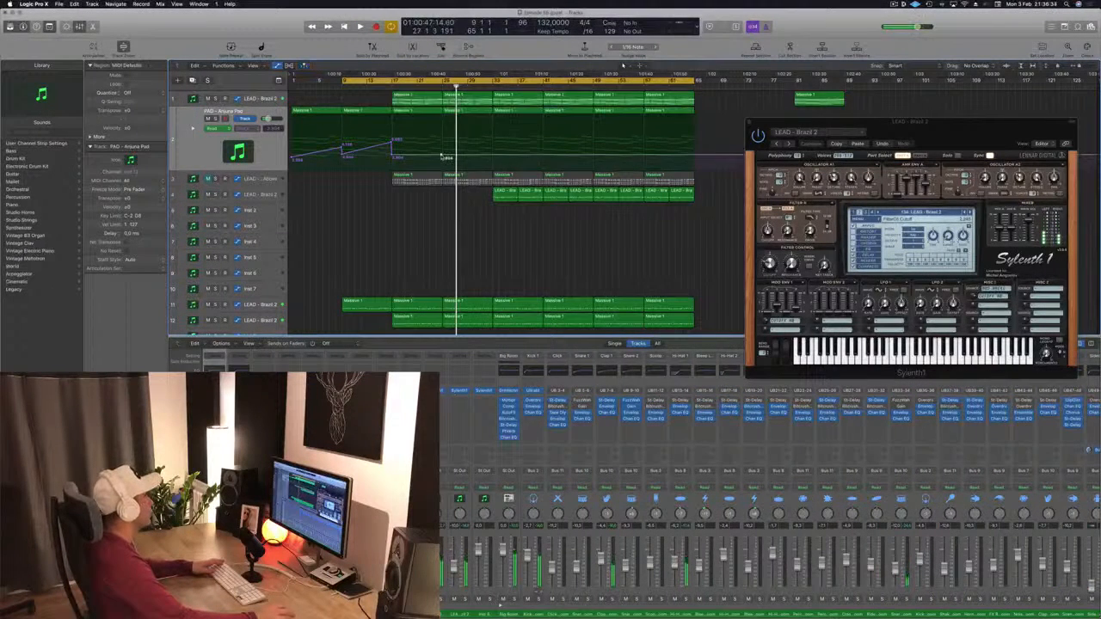
{"action": "left_click_drag", "start_coordinate": [442, 158], "coordinate": [444, 147]}
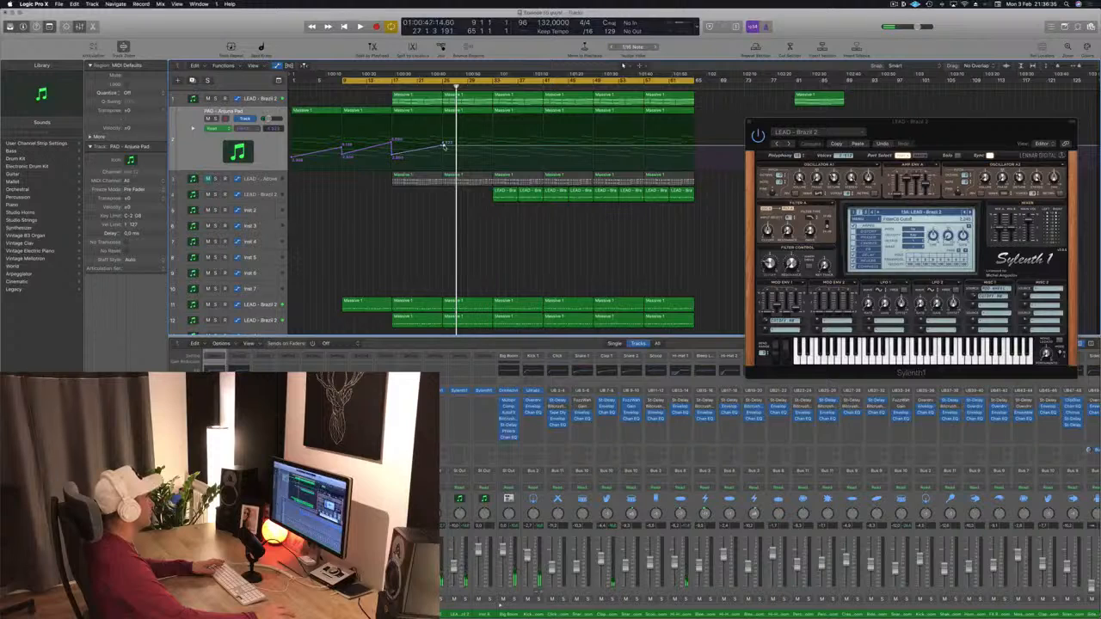
{"action": "left_click", "coordinate": [446, 157]}
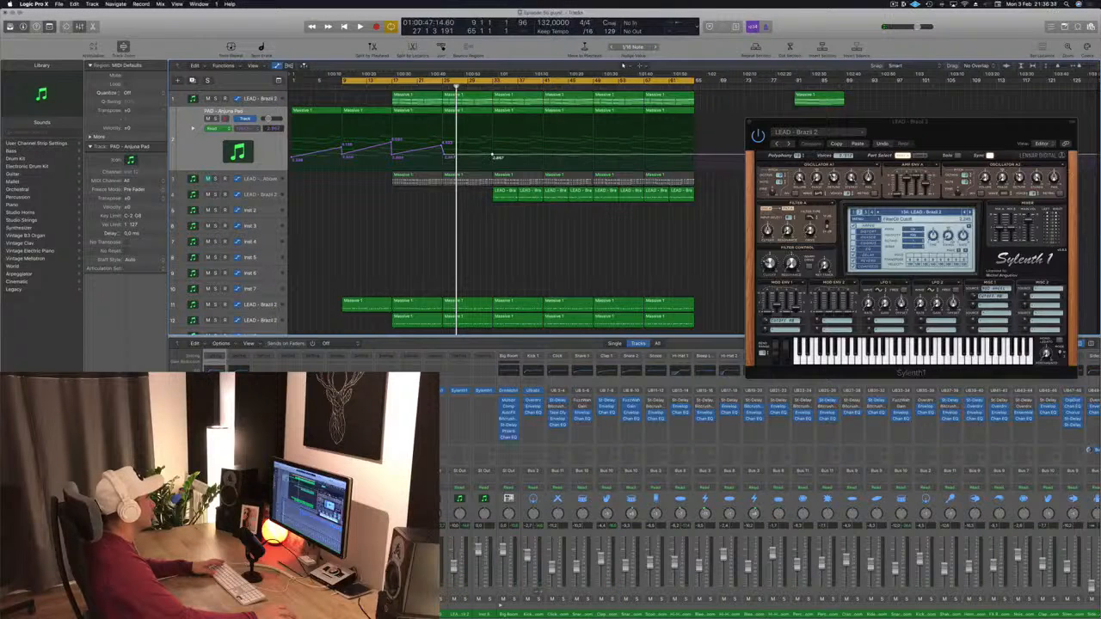
{"action": "left_click_drag", "start_coordinate": [495, 158], "coordinate": [496, 141]}
{"action": "key", "text": "space"}
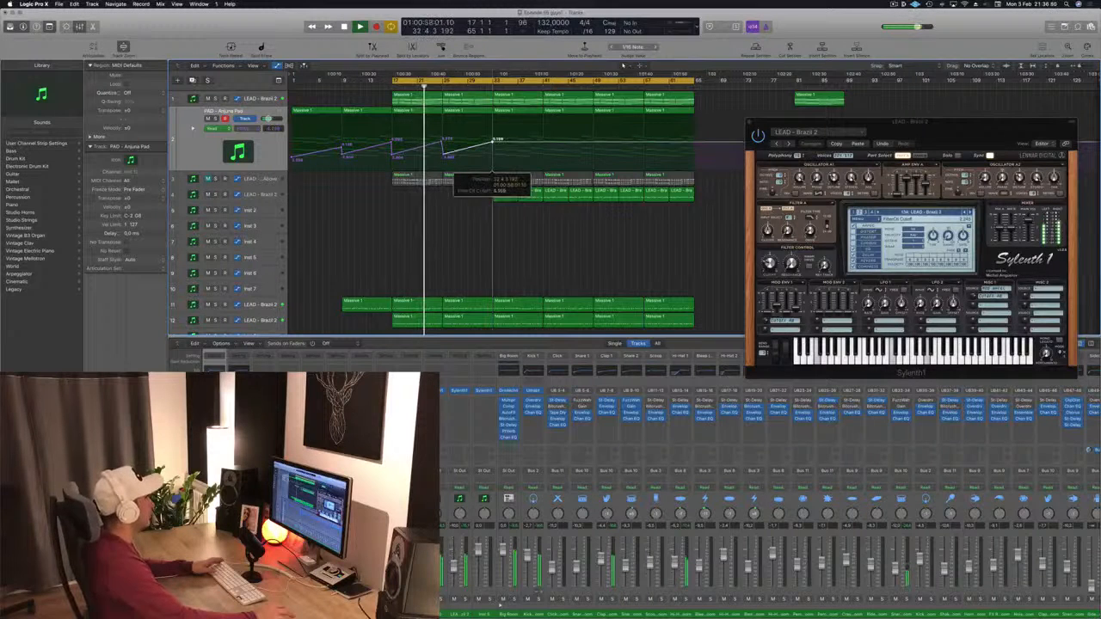
Step: Pull the PAD automation point near bar 29 down so the ramp drops back before the next rise
{"action": "scroll", "coordinate": [454, 235], "scroll_direction": "down", "scroll_amount": 10}
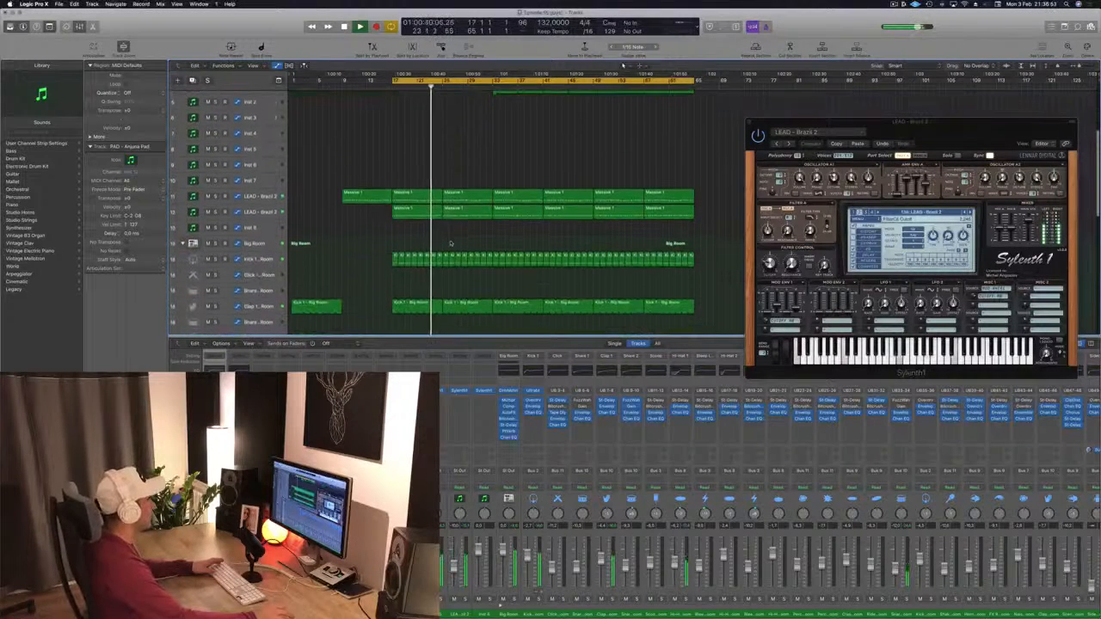
{"action": "scroll", "coordinate": [450, 244], "scroll_direction": "down", "scroll_amount": 10}
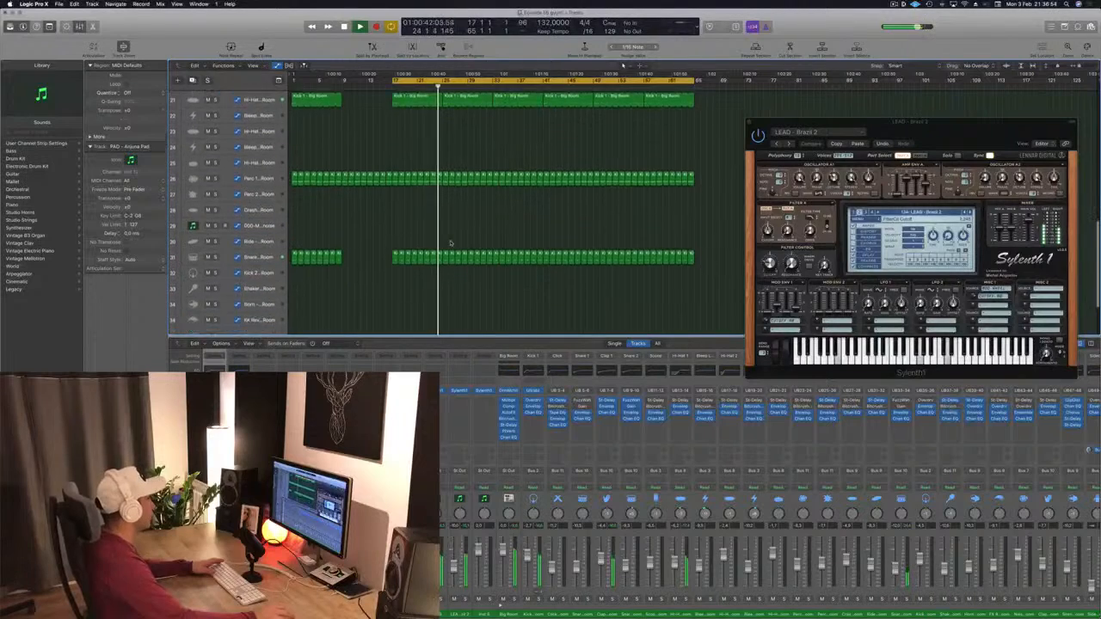
{"action": "scroll", "coordinate": [450, 243], "scroll_direction": "up", "scroll_amount": 20}
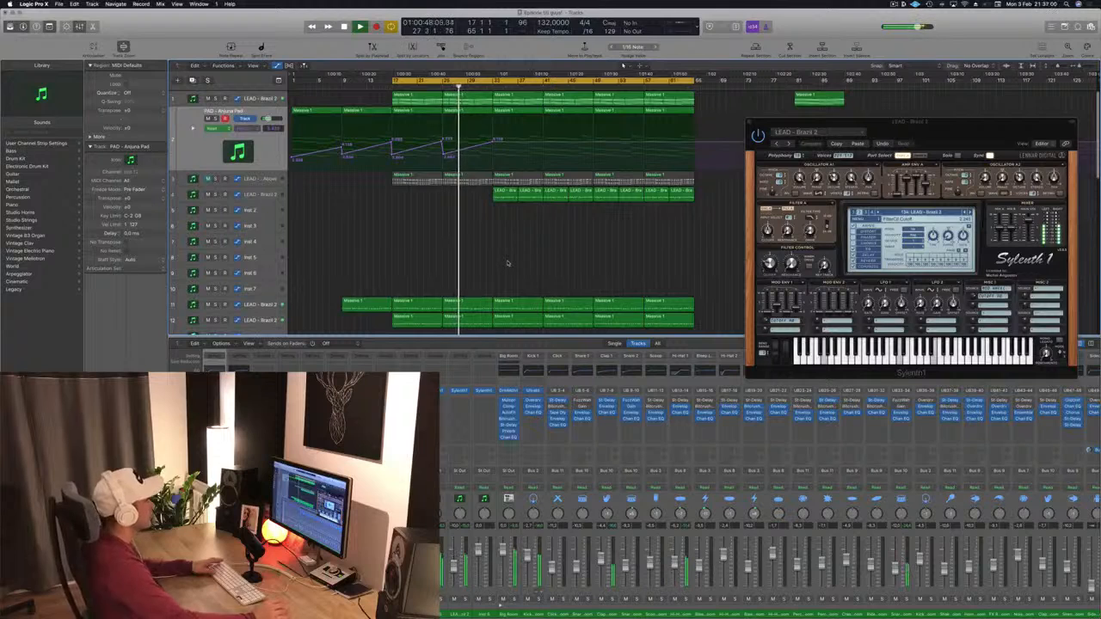
{"action": "left_click_drag", "start_coordinate": [944, 128], "coordinate": [912, 98]}
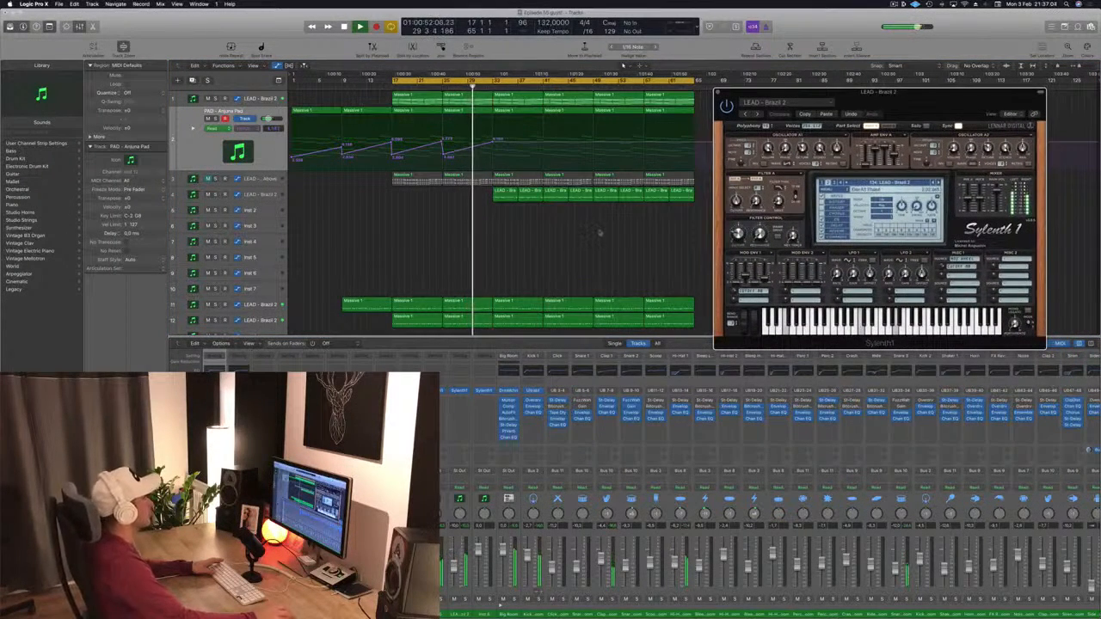
{"action": "left_click", "coordinate": [569, 243]}
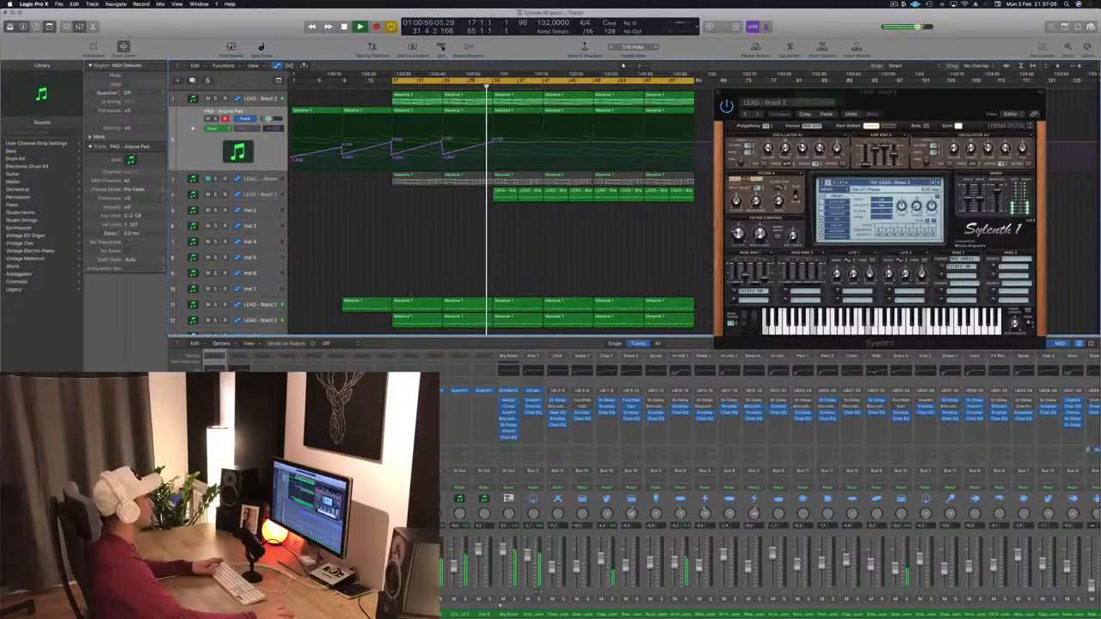
{"action": "left_click", "coordinate": [494, 142]}
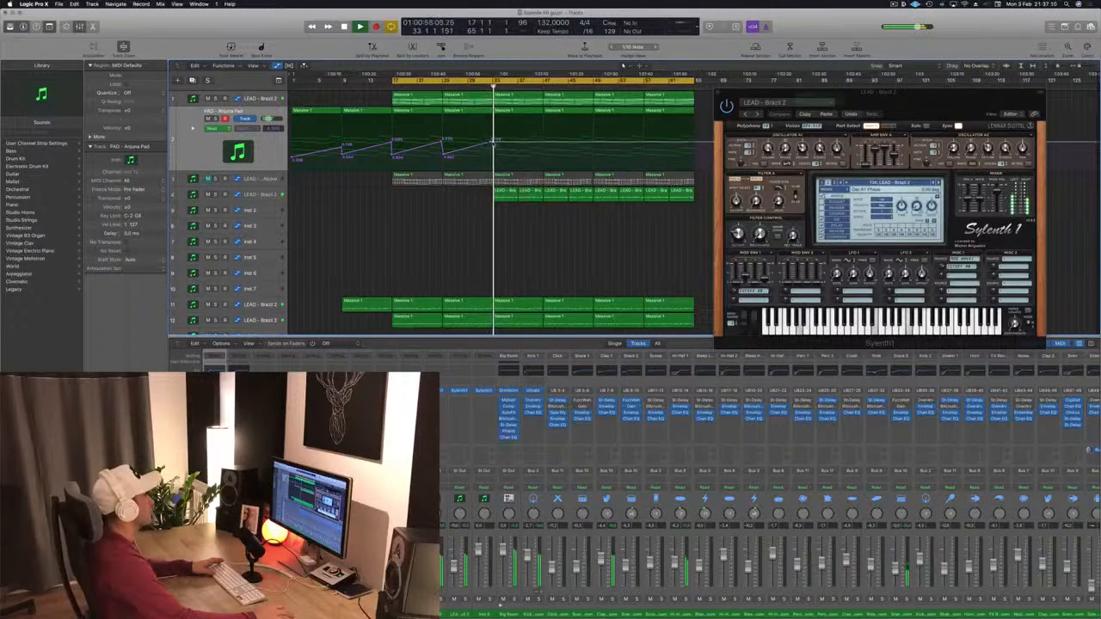
{"action": "left_click_drag", "start_coordinate": [494, 142], "coordinate": [494, 154]}
{"action": "left_click", "coordinate": [494, 154]}
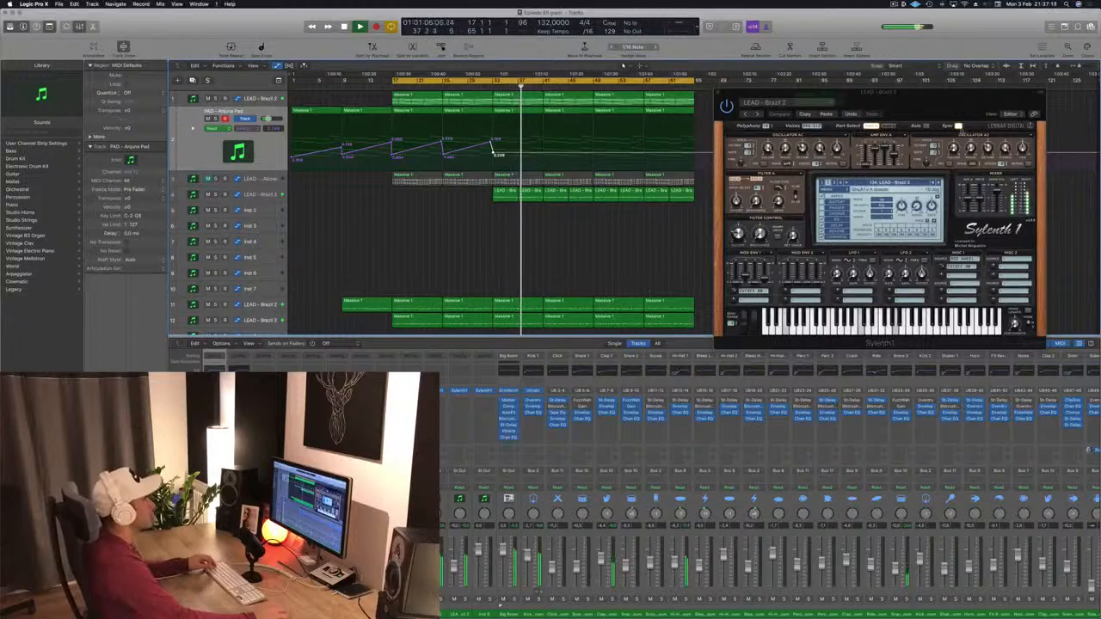
Step: Duplicate the LEAD – Brazil 2 track and move the Massive 1 region at bar 41 onto the duplicate
{"action": "left_click_drag", "start_coordinate": [939, 102], "coordinate": [980, 82]}
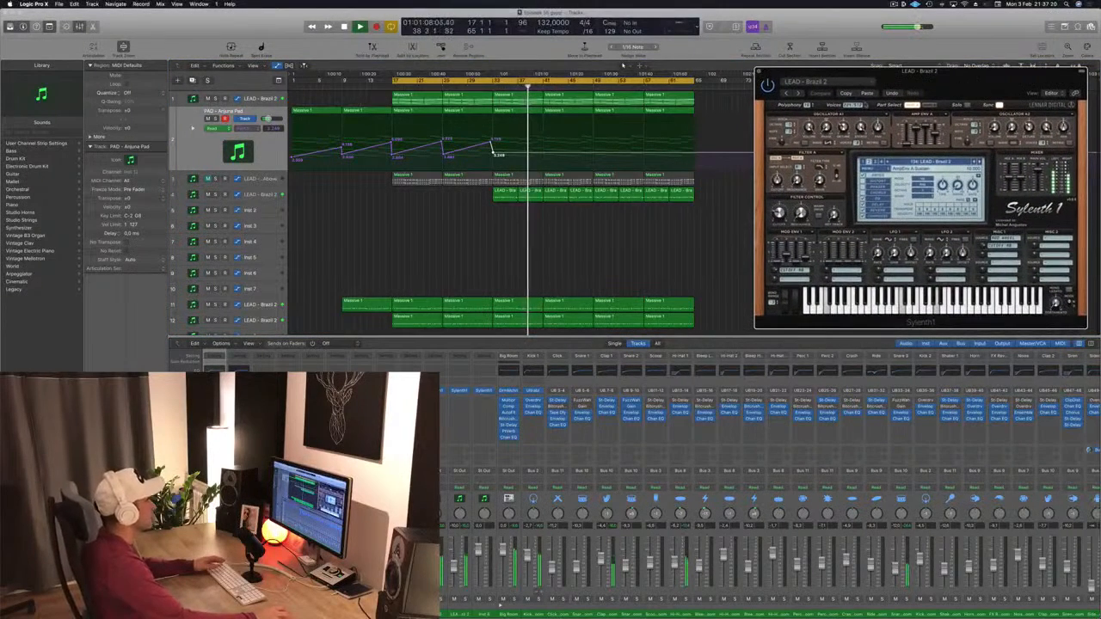
{"action": "left_click", "coordinate": [265, 100]}
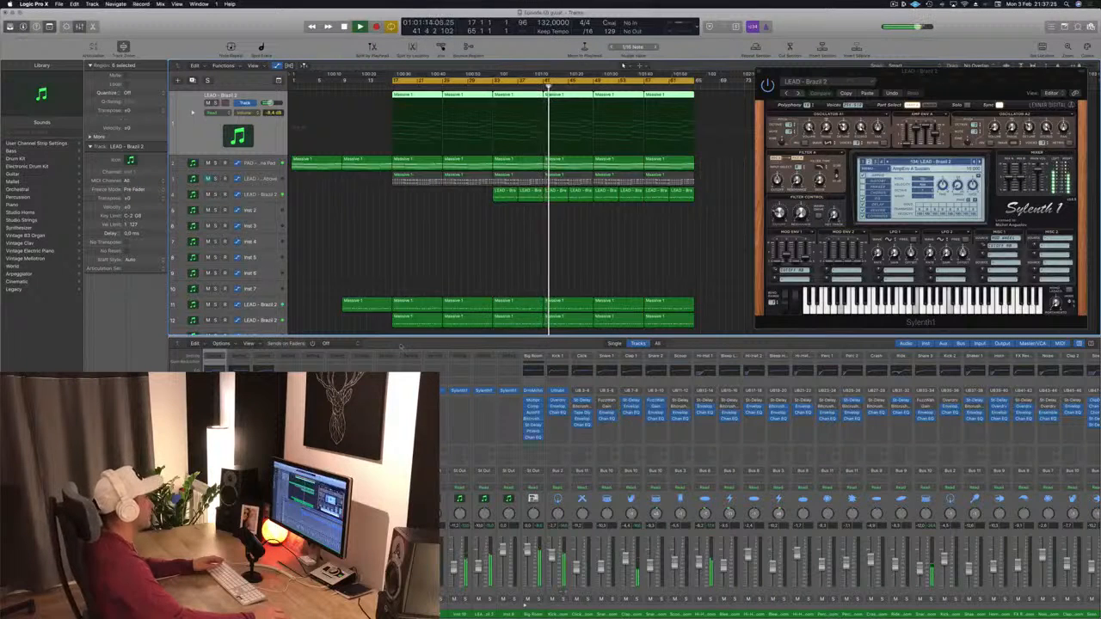
{"action": "left_click", "coordinate": [469, 306]}
{"action": "left_click", "coordinate": [462, 264]}
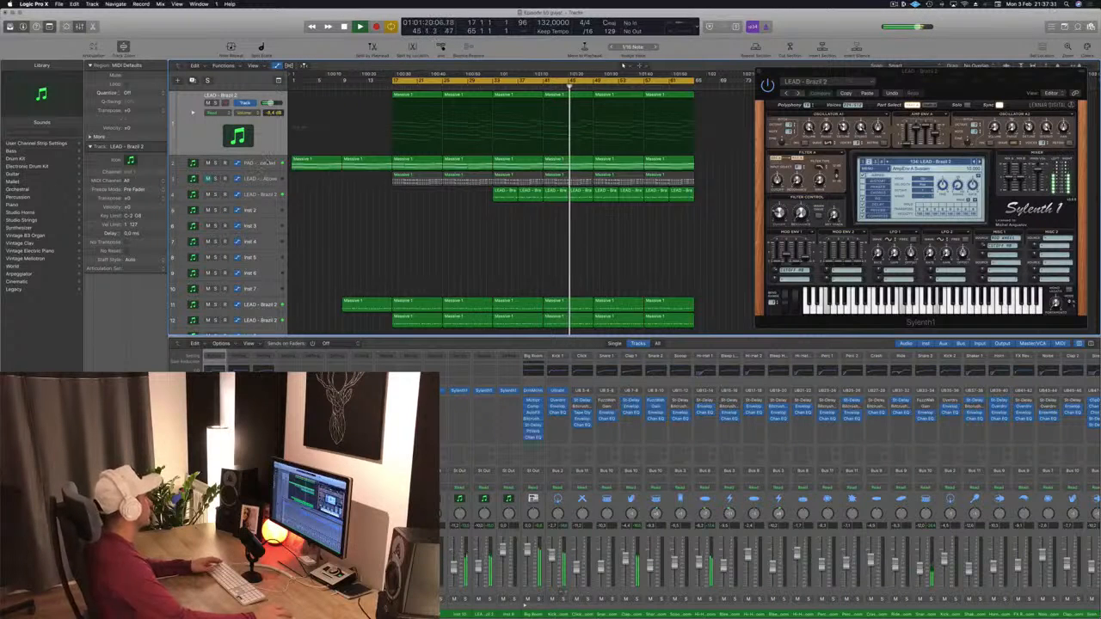
{"action": "left_click", "coordinate": [259, 196]}
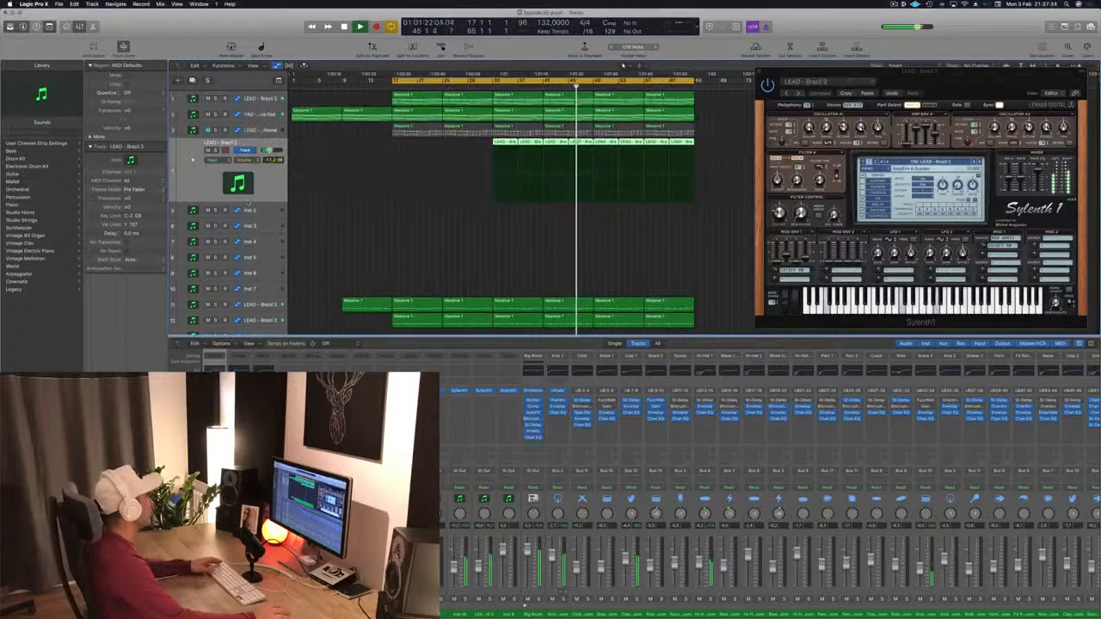
{"action": "key", "text": "super+d"}
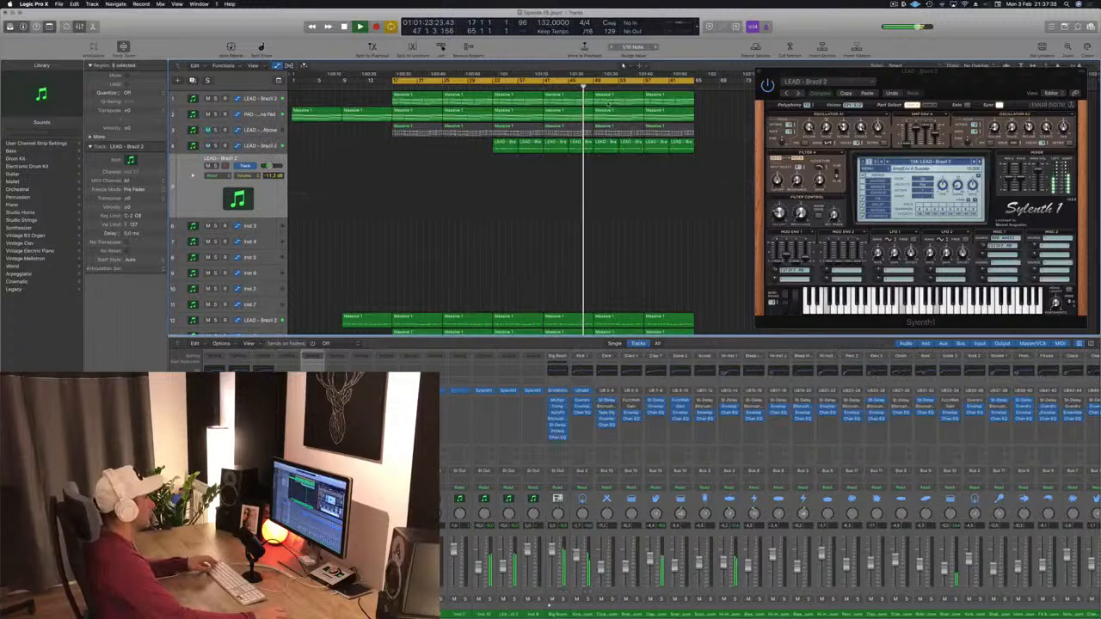
{"action": "left_click_drag", "start_coordinate": [574, 114], "coordinate": [576, 169]}
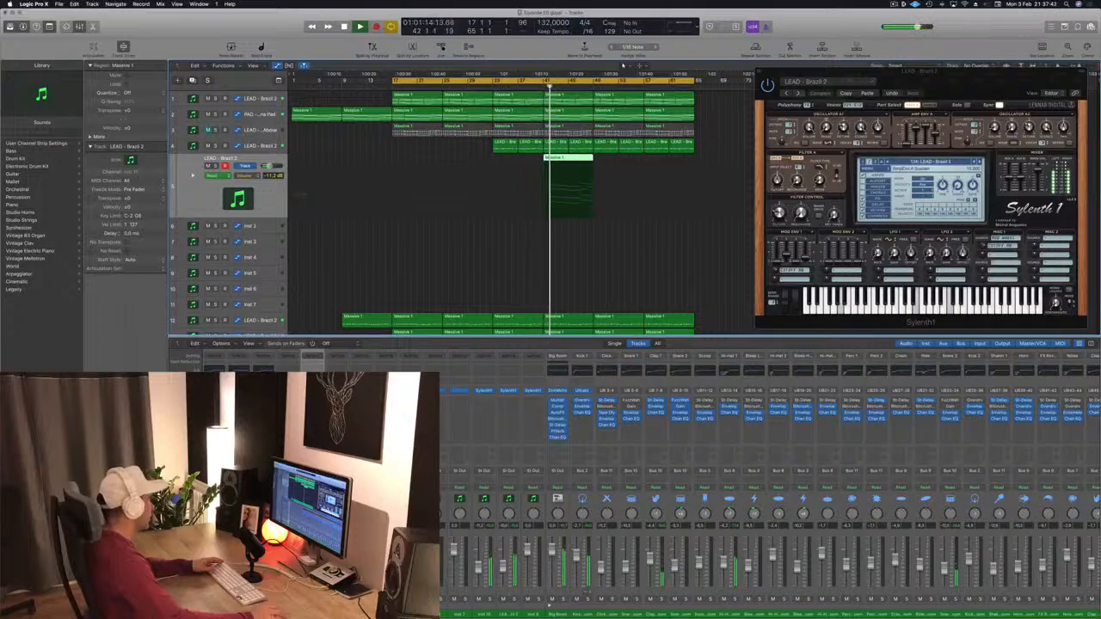
Step: Open the duplicate track's Sylenth1 instrument and browse to a LEAD – Brazil 1 preset
{"action": "left_click", "coordinate": [312, 391]}
{"action": "left_click_drag", "start_coordinate": [241, 29], "coordinate": [900, 217]}
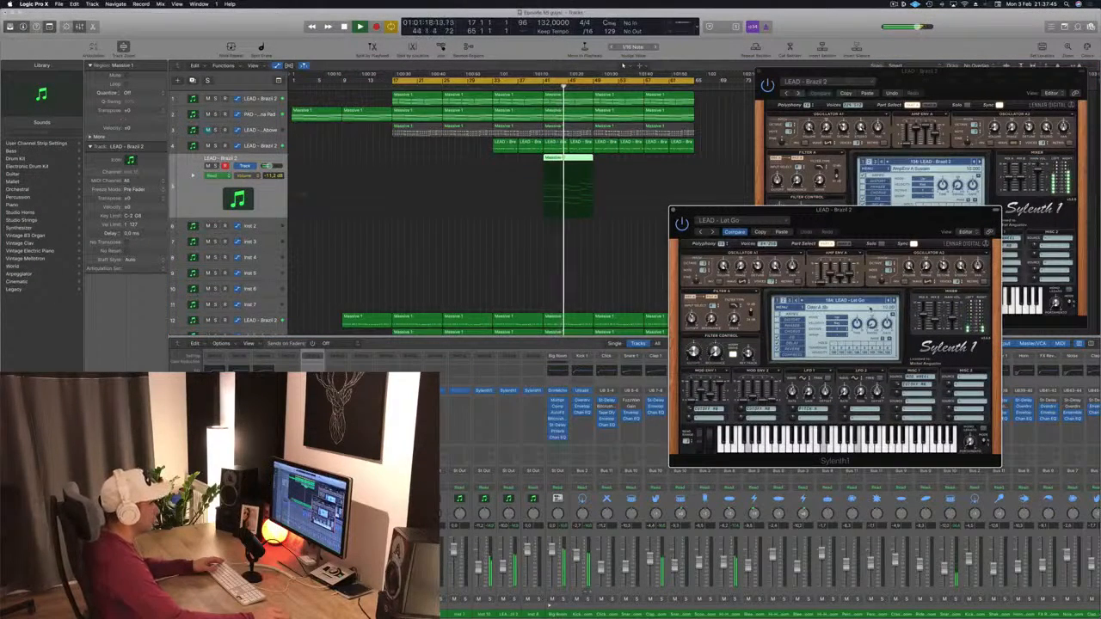
{"action": "left_click", "coordinate": [871, 300]}
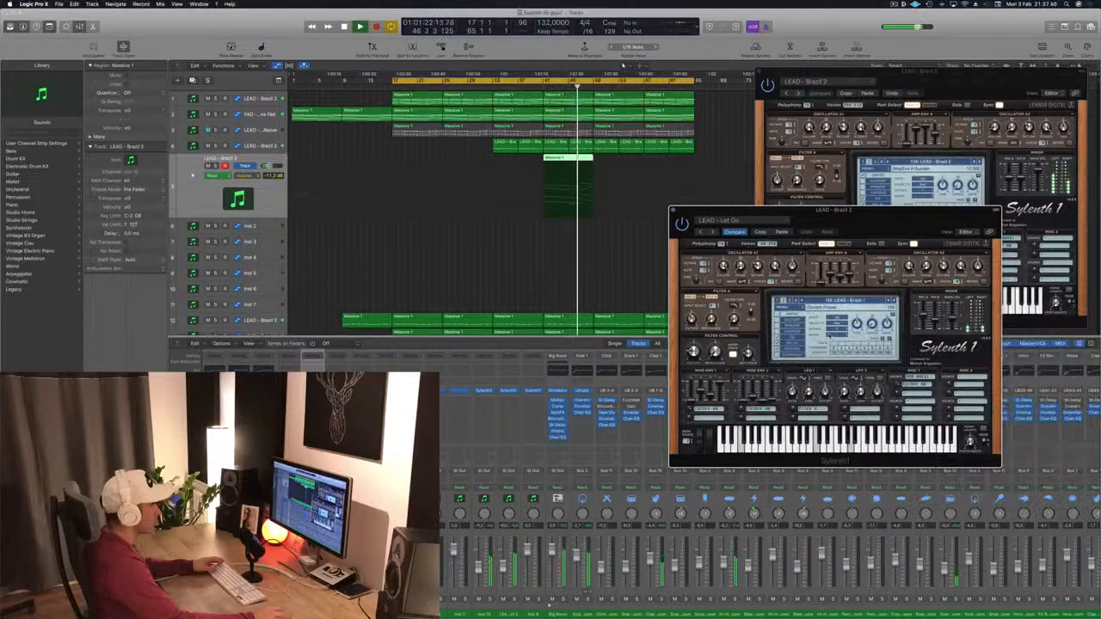
{"action": "left_click", "coordinate": [830, 334]}
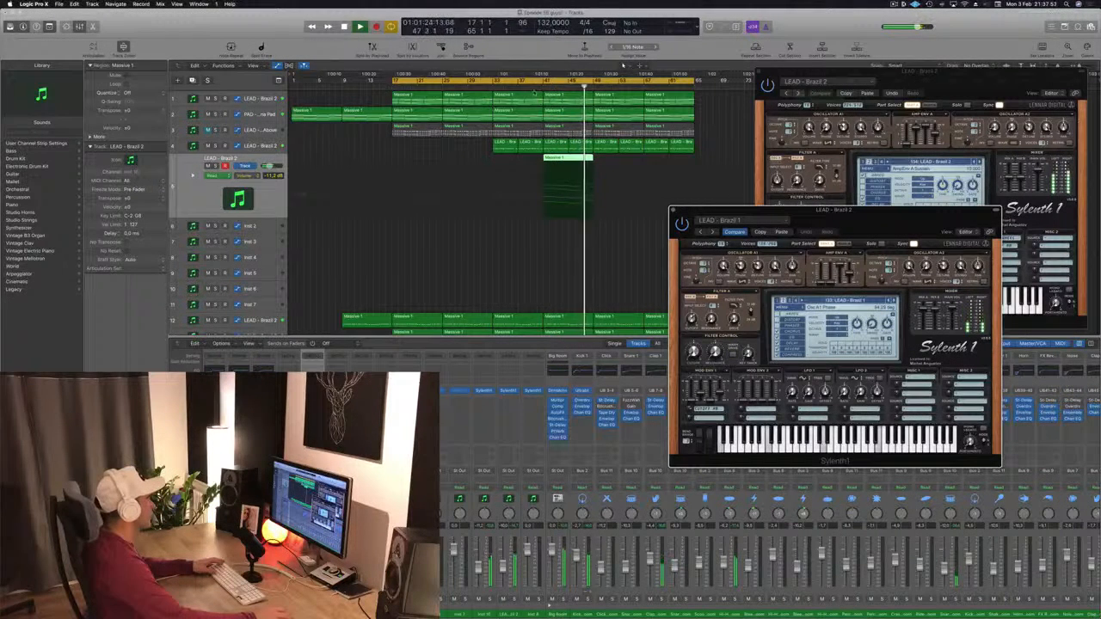
Step: Solo the new region and listen to it, then undo the preset change
{"action": "key", "text": "ctrl+s"}
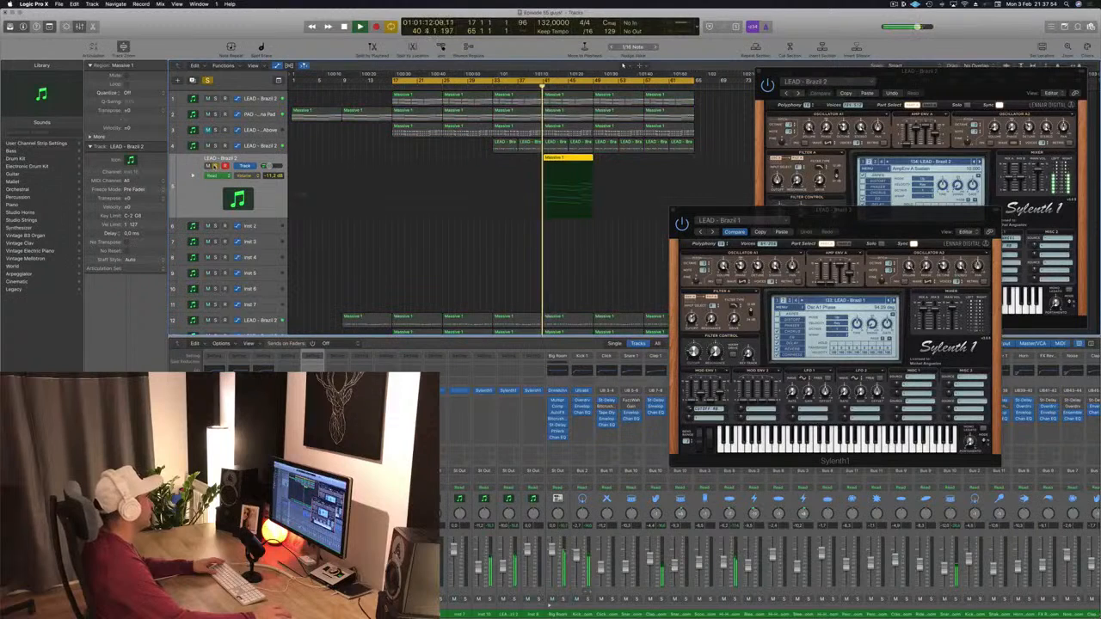
{"action": "key", "text": "ctrl+s"}
{"action": "key", "text": "space"}
{"action": "key", "text": "space"}
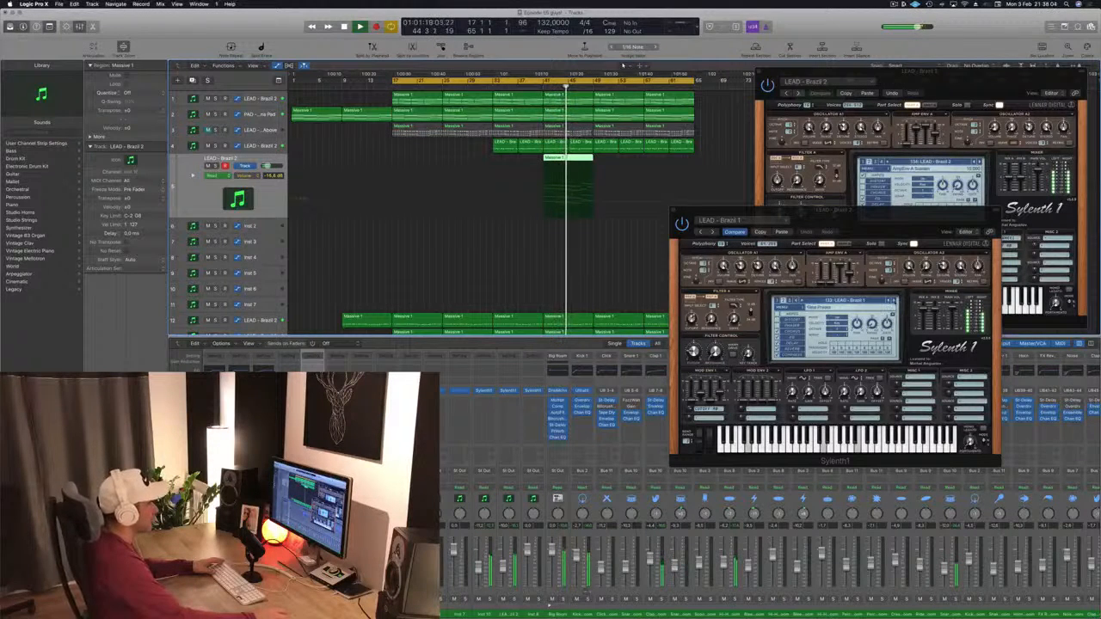
{"action": "key", "text": "super+z"}
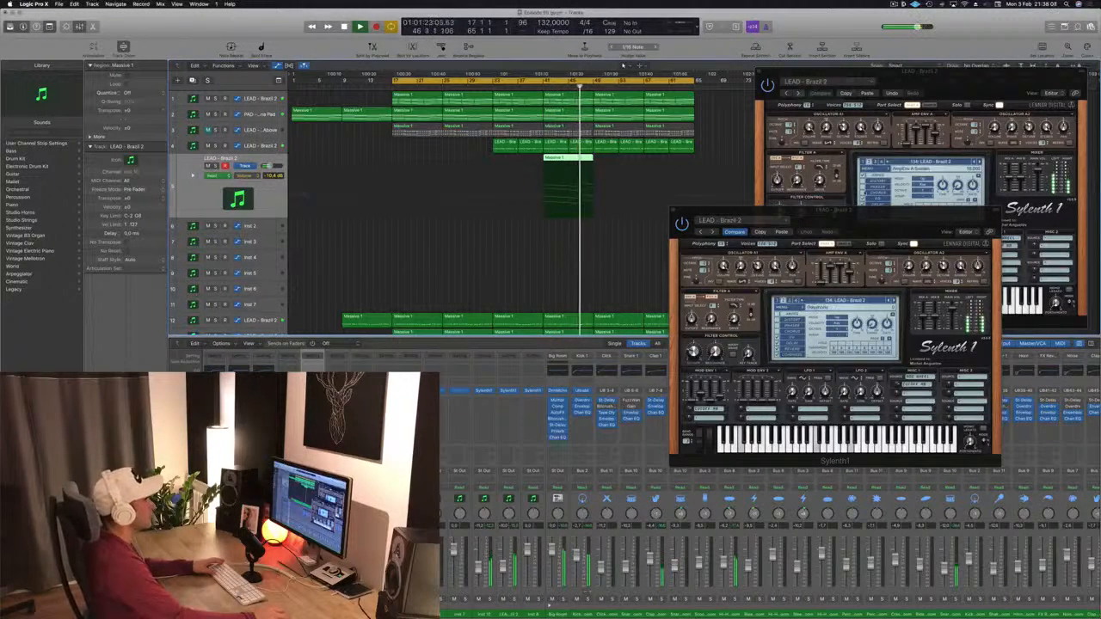
Step: Lengthen the duplicate track's Massive 1 region to about bar 57 and save the project
{"action": "left_click_drag", "start_coordinate": [863, 217], "coordinate": [958, 217]}
{"action": "left_click_drag", "start_coordinate": [576, 158], "coordinate": [670, 165]}
{"action": "left_click", "coordinate": [638, 262]}
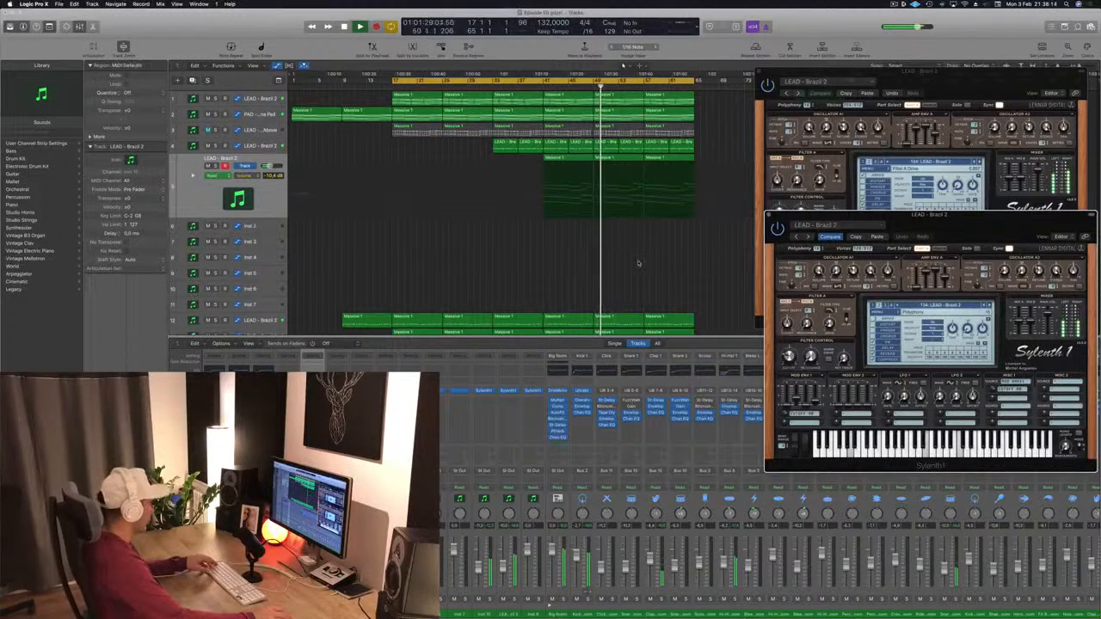
{"action": "key", "text": "super+s"}
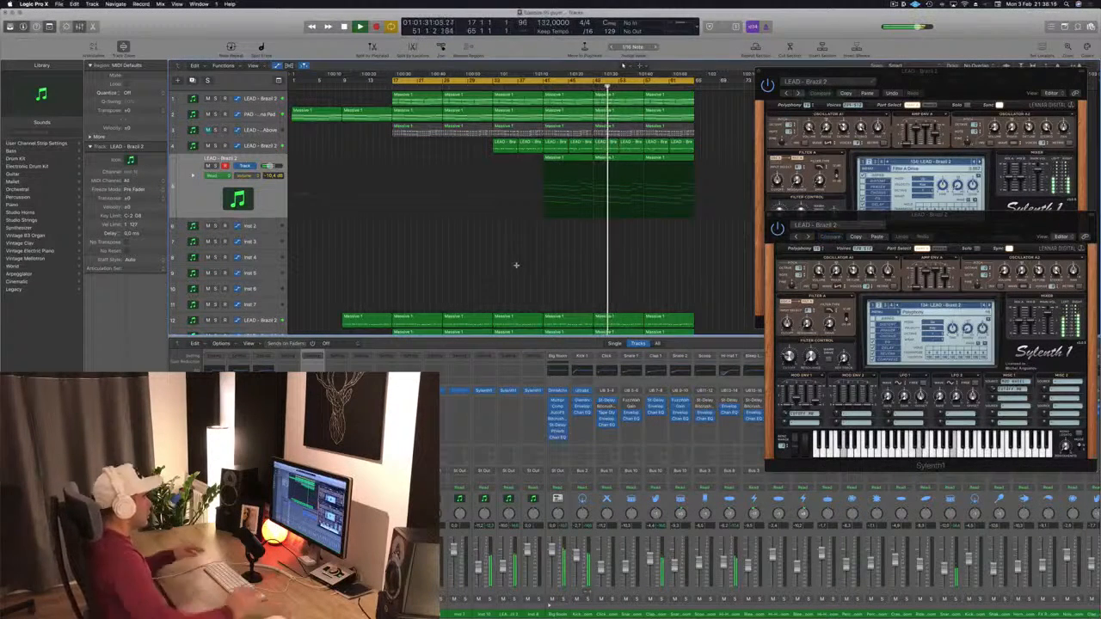